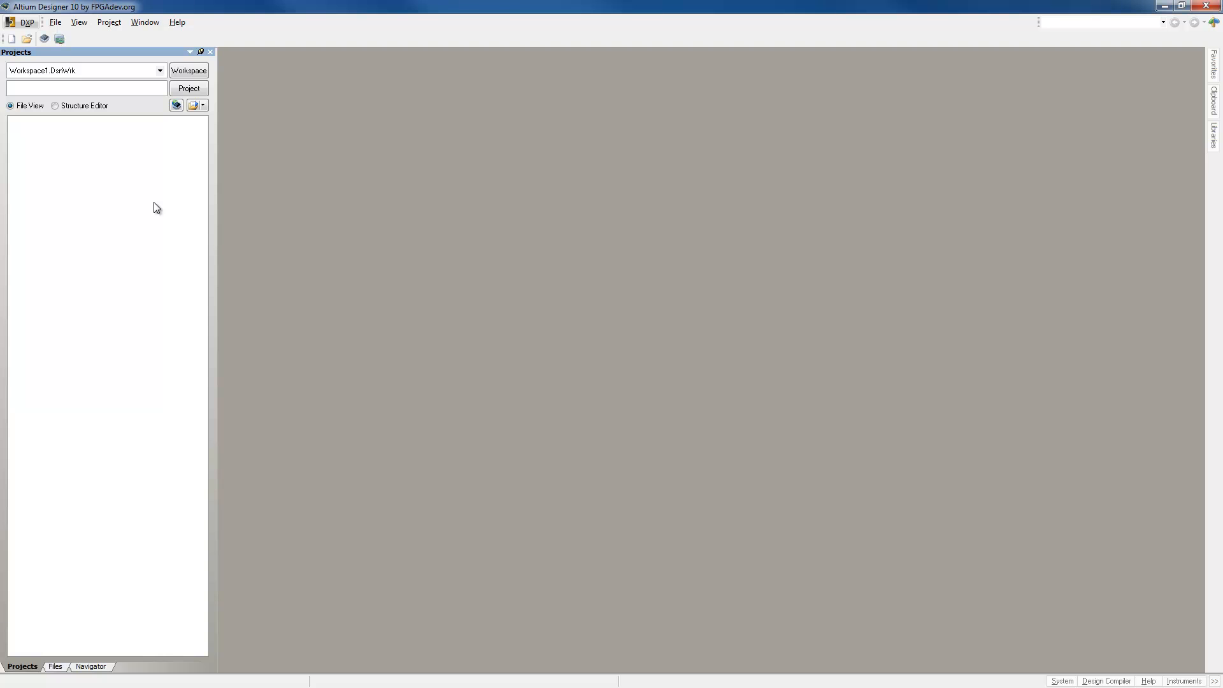
Review the provider and Subversion executable settings under Data Management – Version Control in the preferences, and close them without changes.
left_click(30, 23)
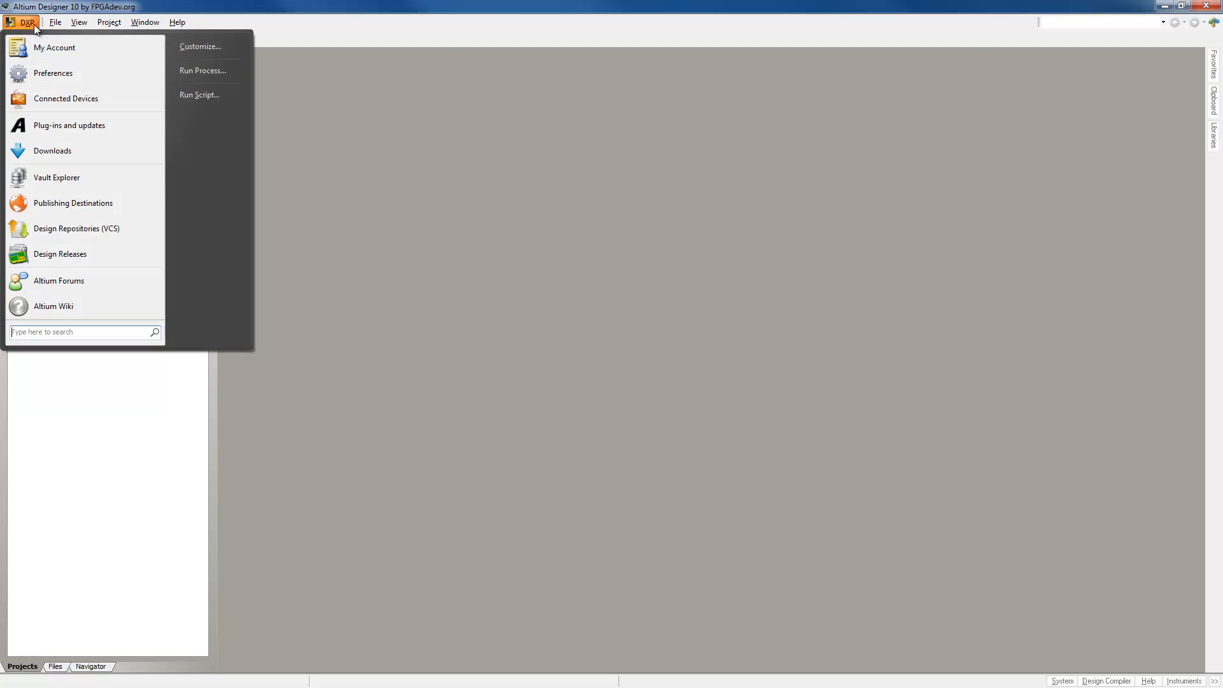
left_click(54, 73)
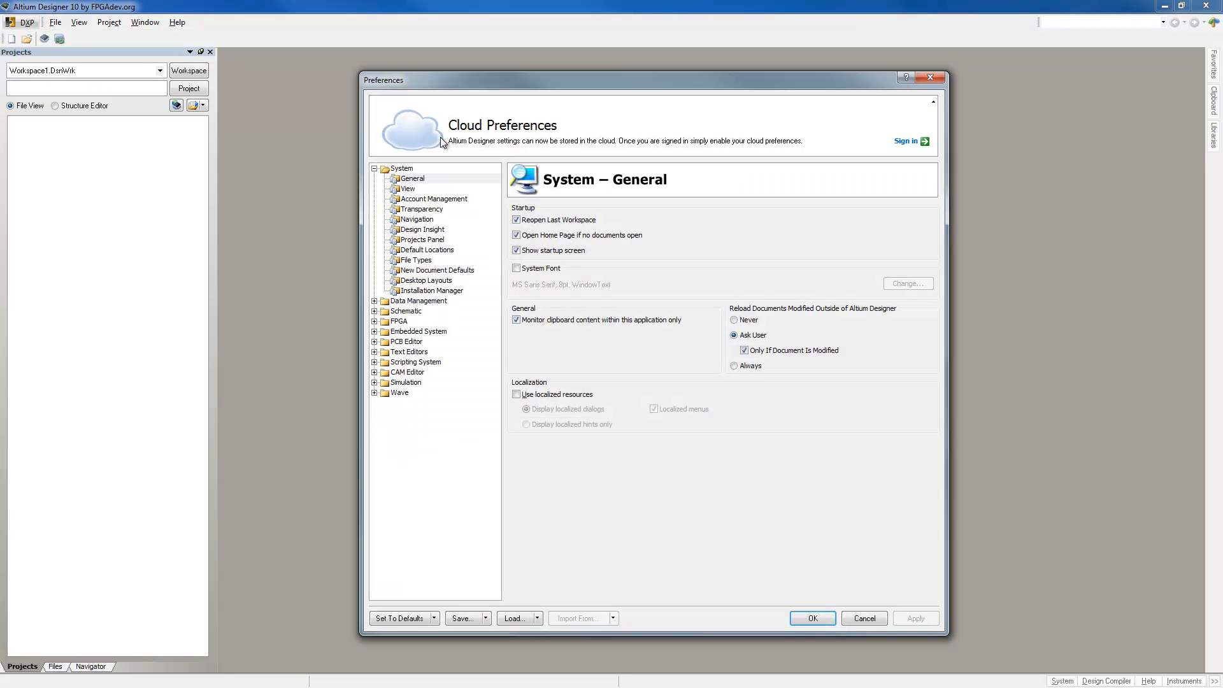
left_click_drag(472, 82, 301, 51)
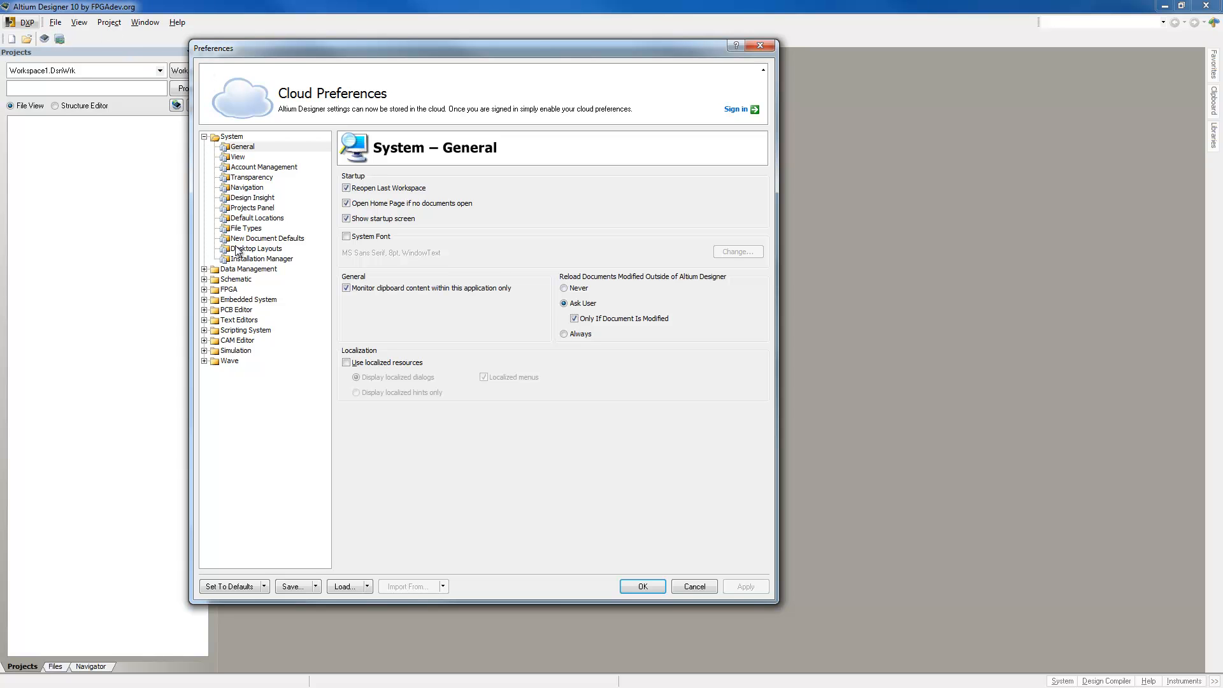
left_click(204, 269)
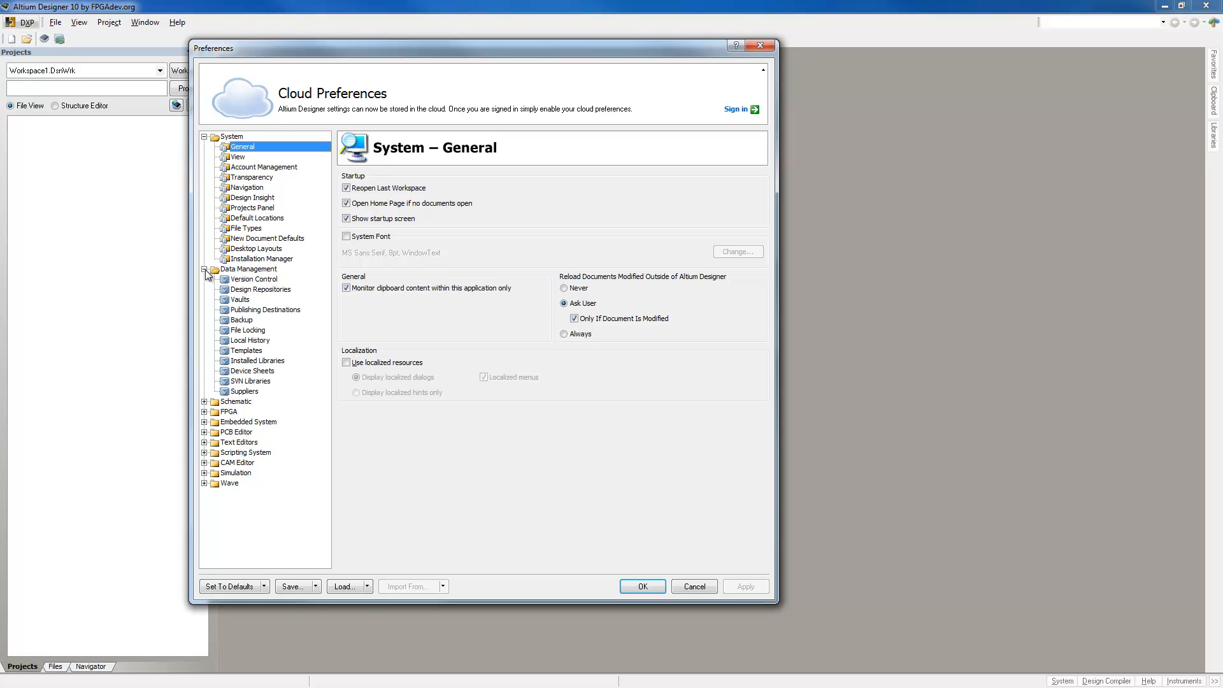
left_click(257, 281)
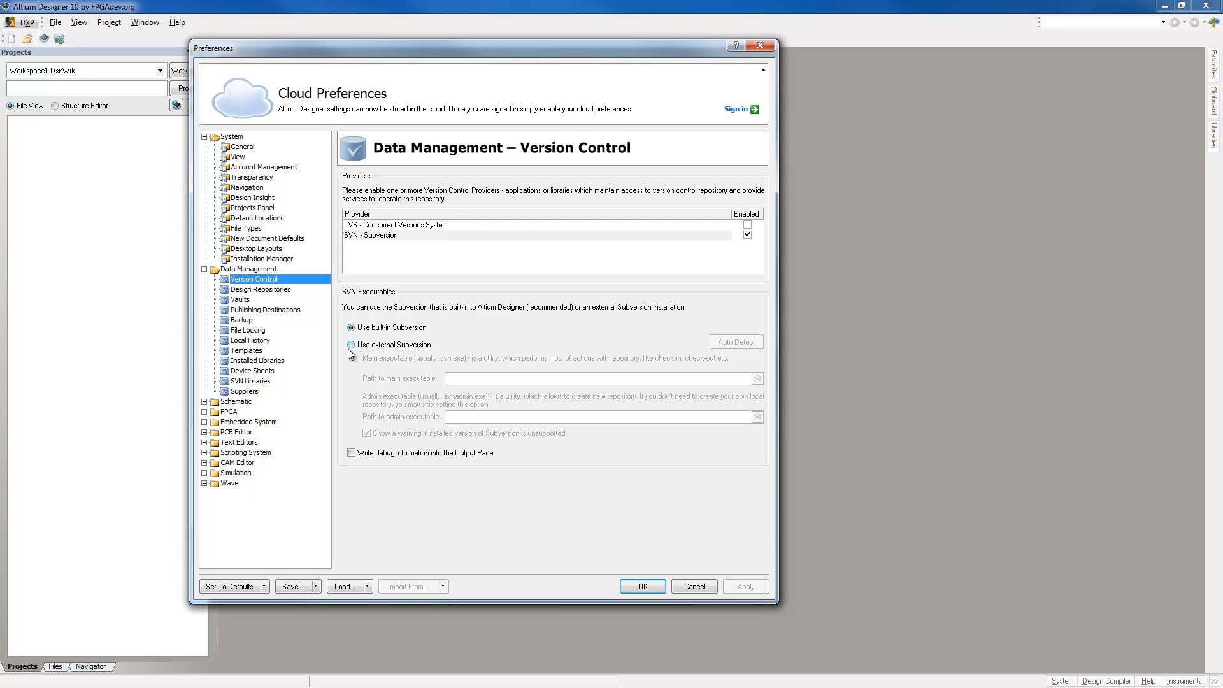
left_click(691, 586)
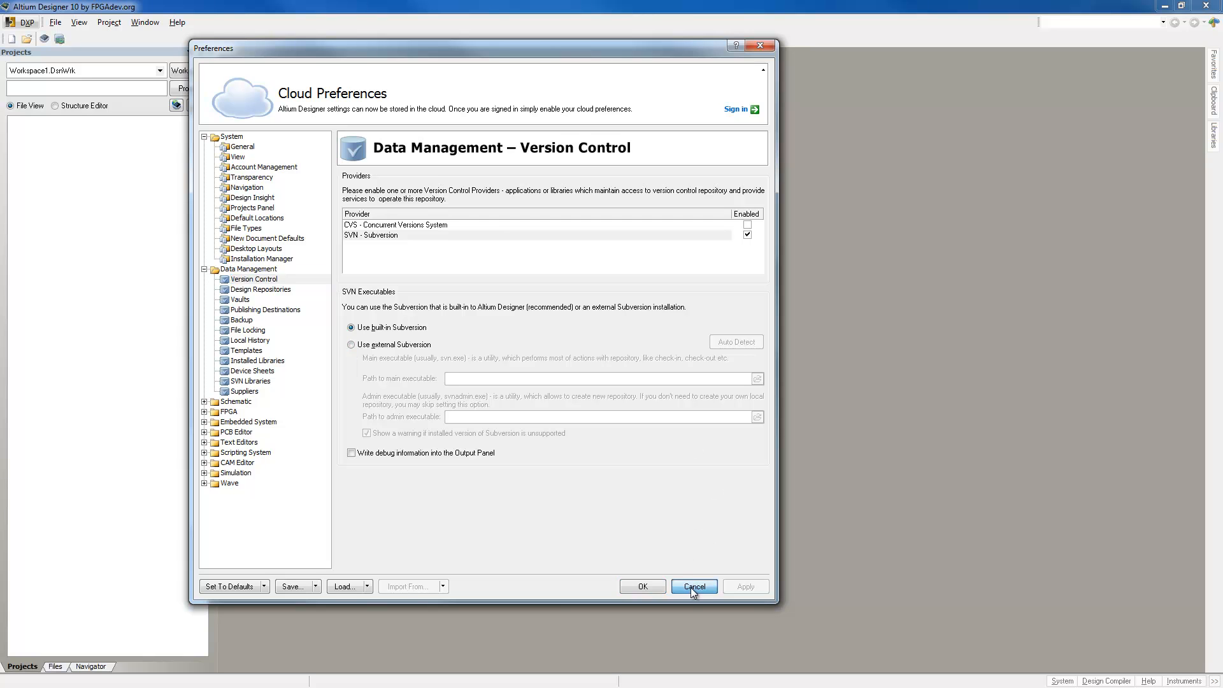
In Windows Explorer, install 64-bit TortoiseSVN 1.7.5 from BigDrive (F:), accepting the license and keeping the default features and location.
left_click_drag(0, 105, 449, 48)
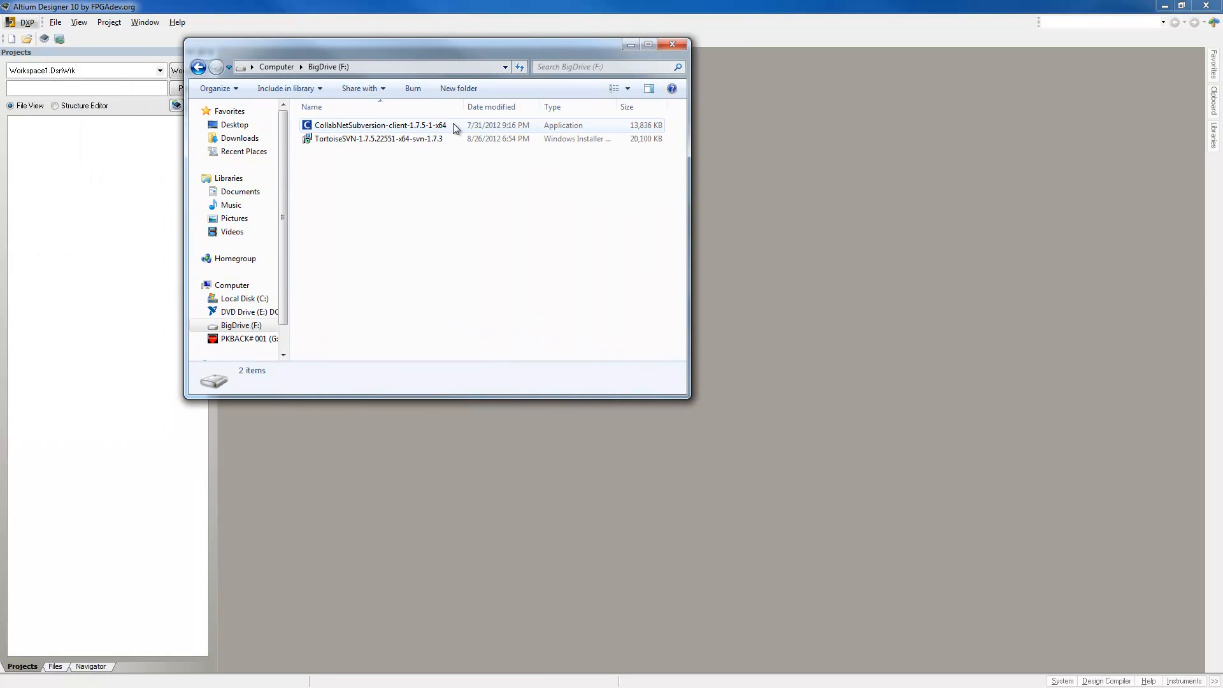
double_click(465, 105)
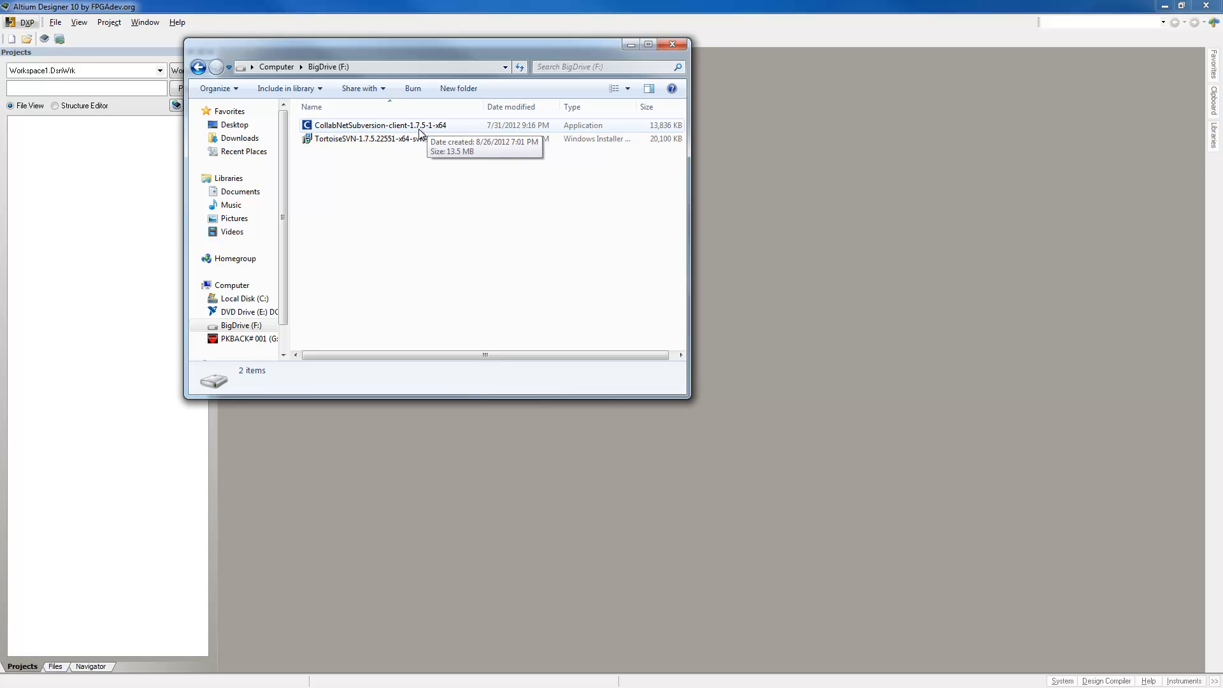
mouse_move(395, 142)
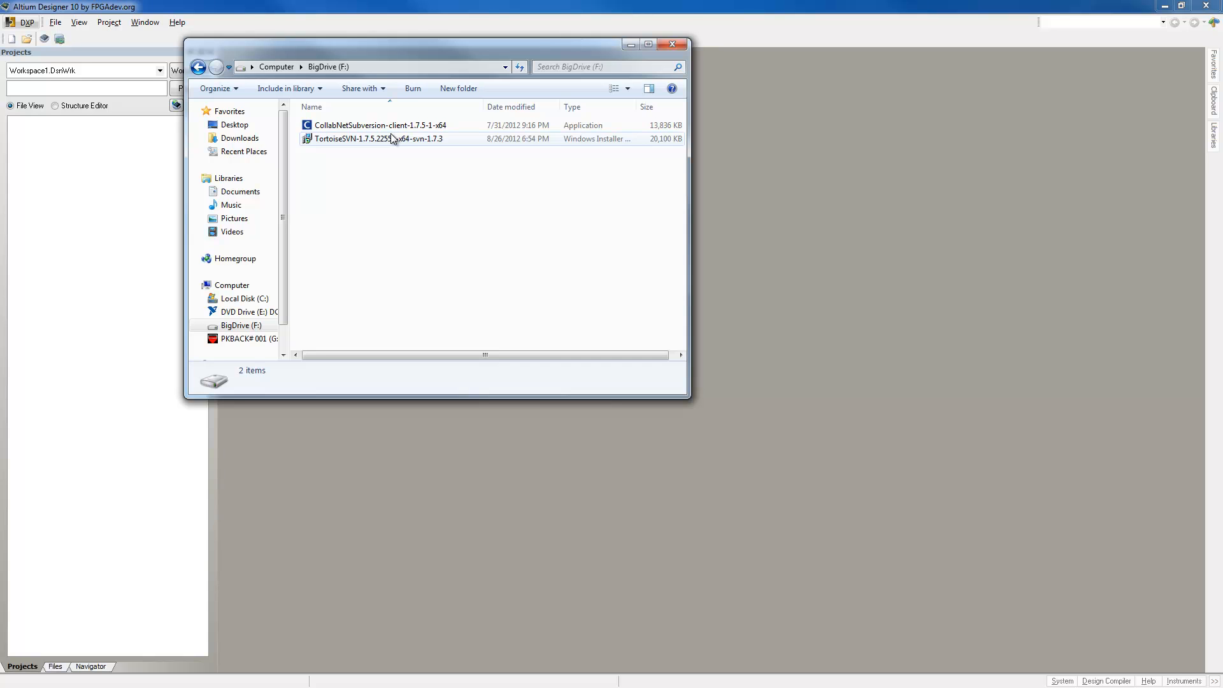
double_click(335, 140)
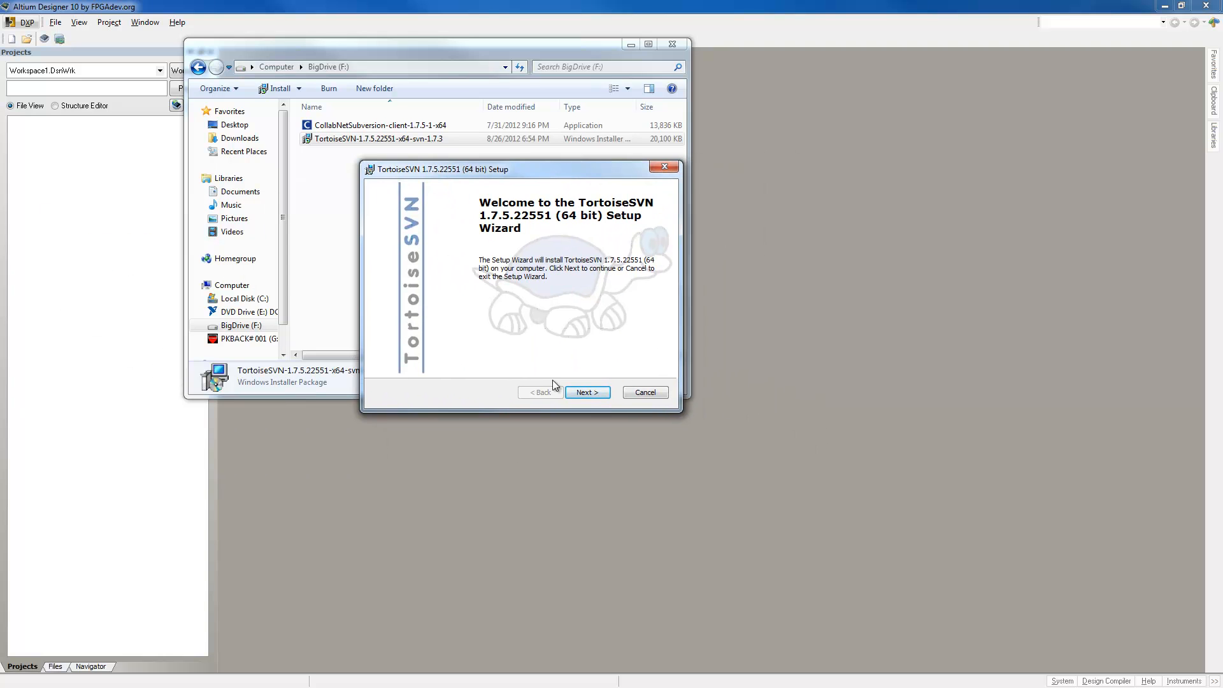
left_click(593, 394)
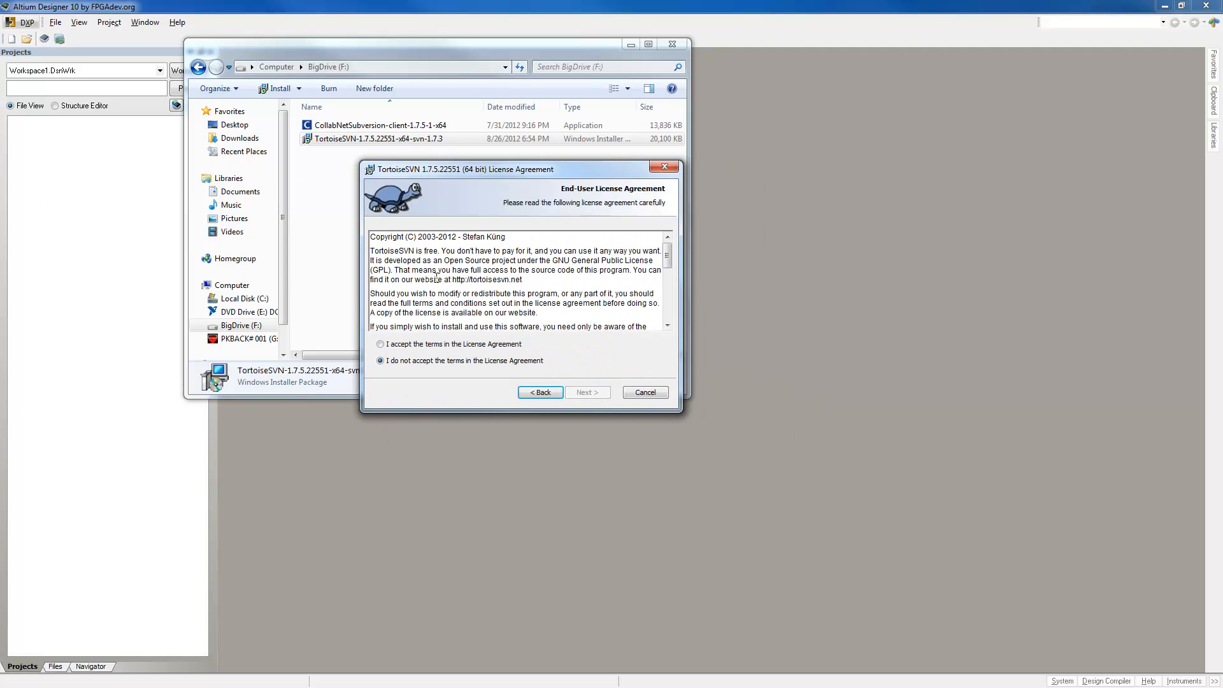
left_click(381, 344)
left_click(581, 392)
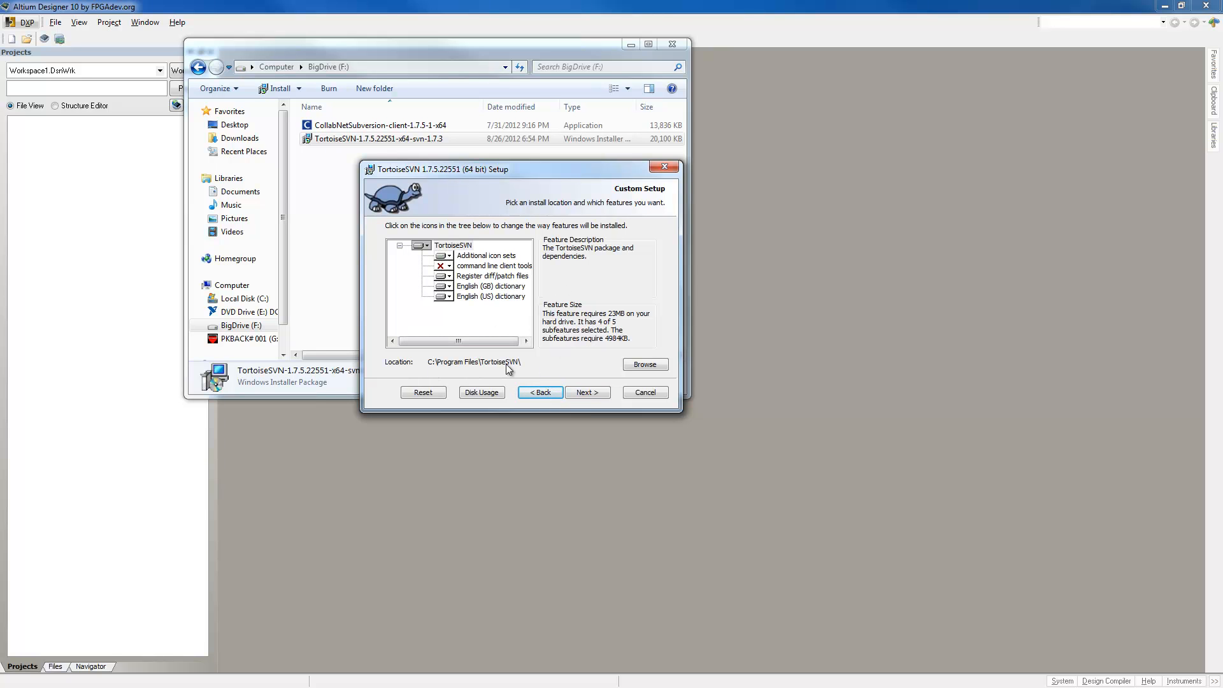
left_click(589, 393)
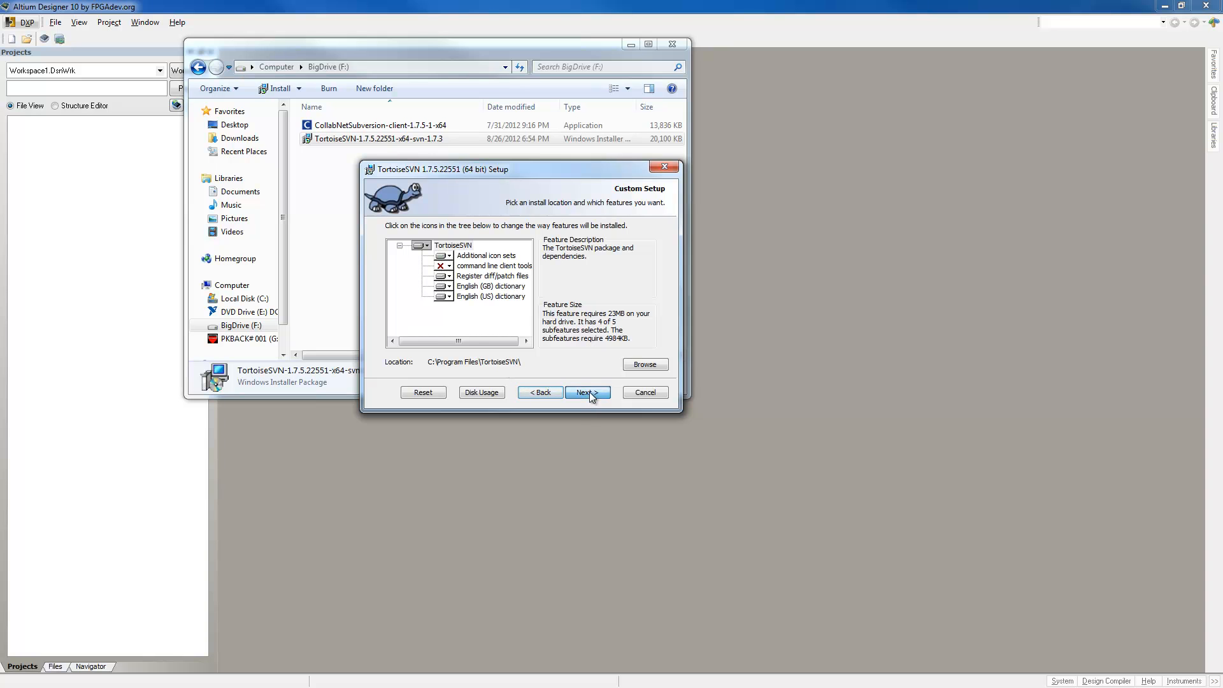
left_click(580, 391)
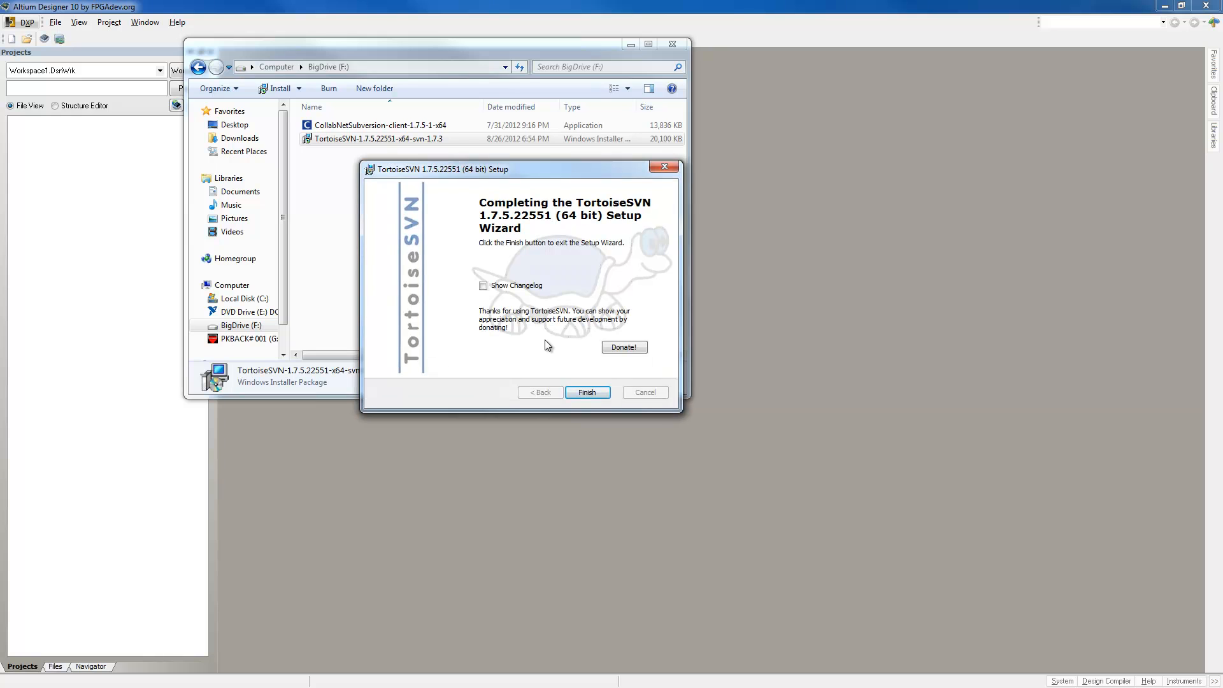
left_click(573, 391)
left_click(326, 174)
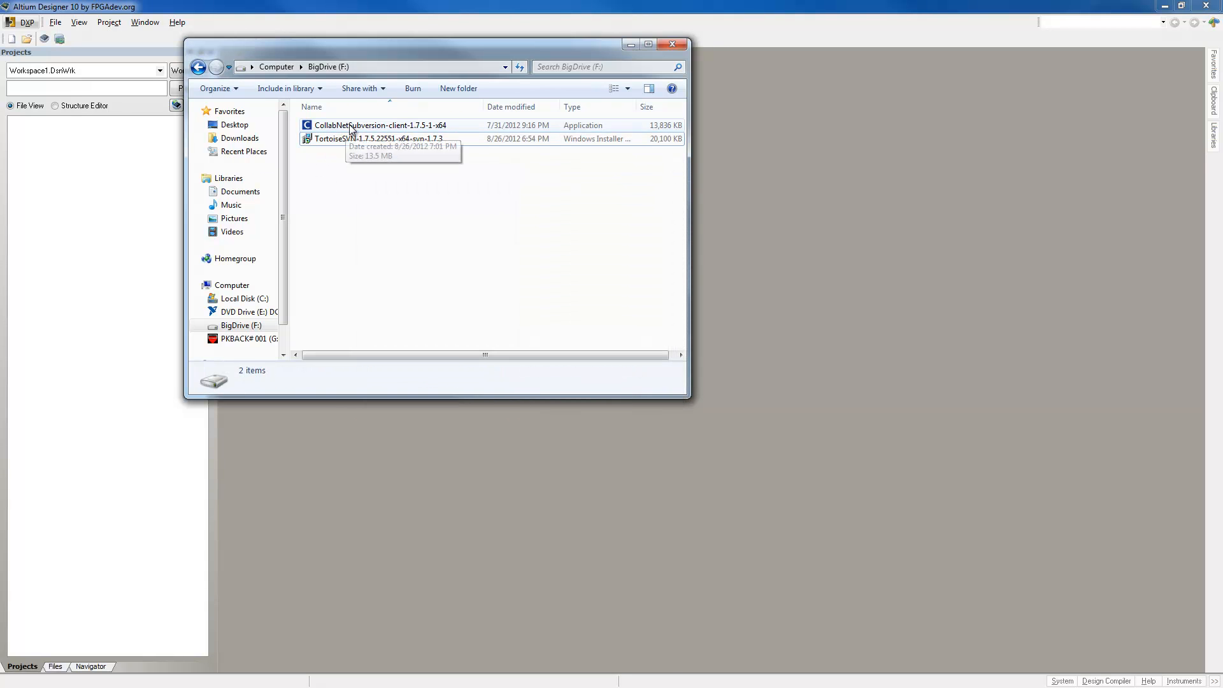
Install CollabNet Subversion Client 1.7.5 from BigDrive (F:) into its default destination folder and close the Explorer window.
left_click(357, 125)
left_click_drag(0, 197, 462, 174)
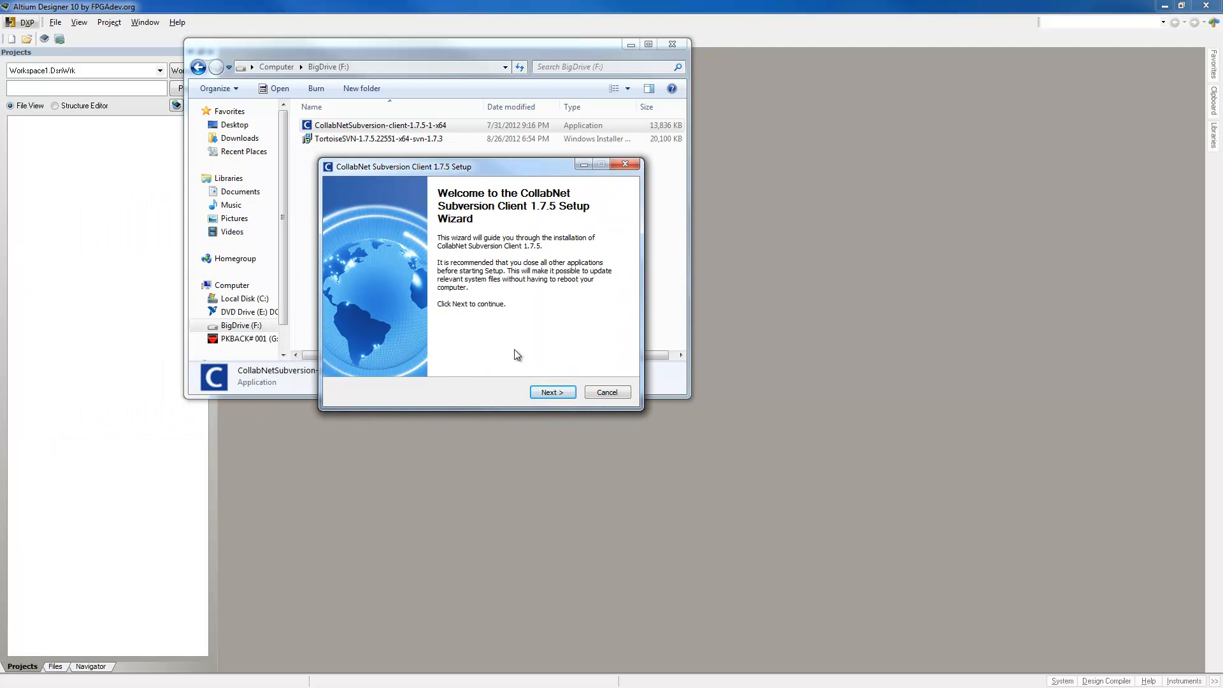
left_click(553, 392)
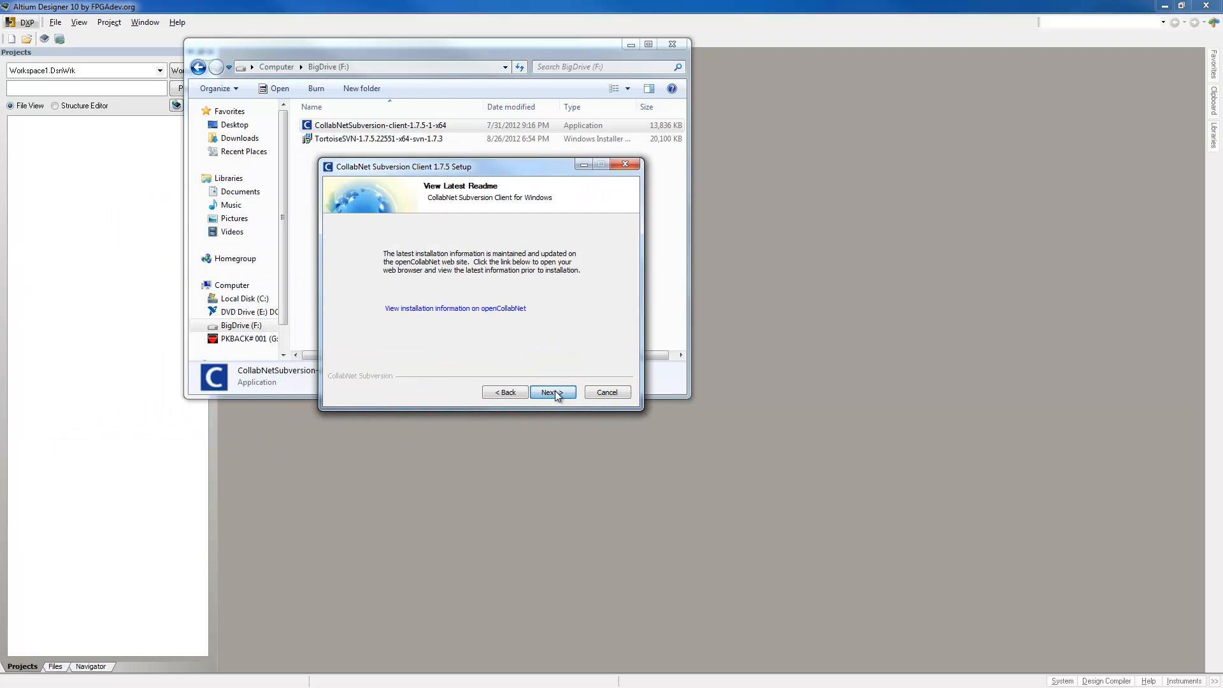
left_click(553, 392)
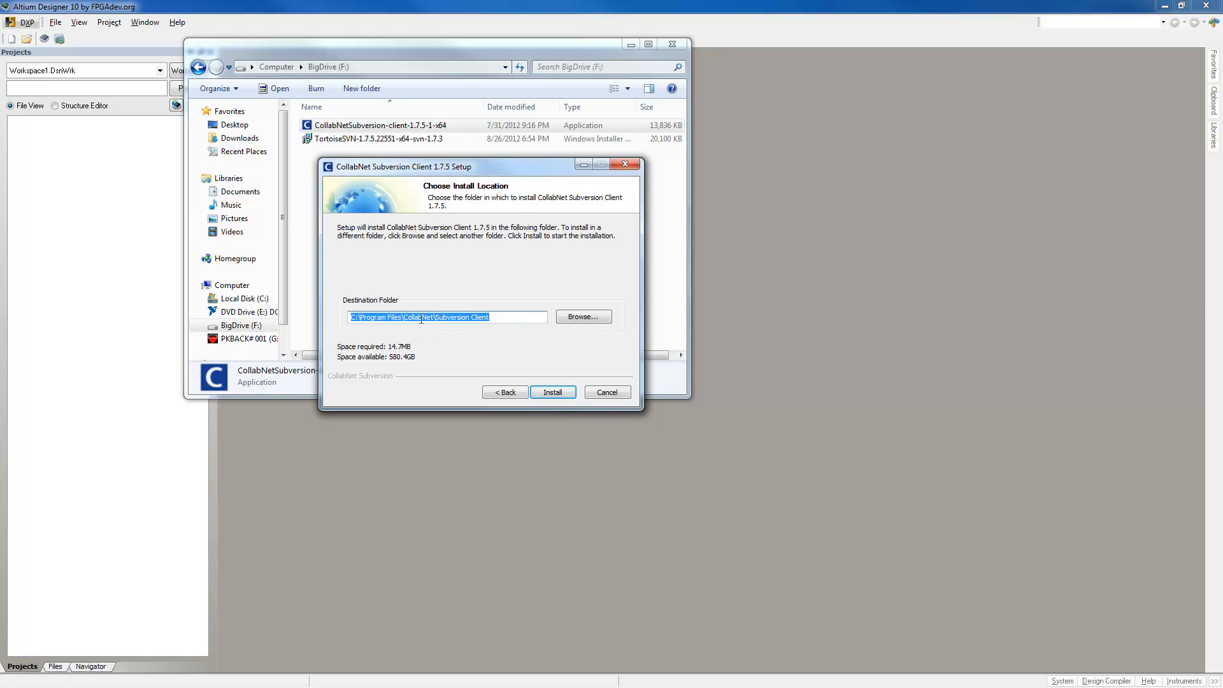
left_click(541, 393)
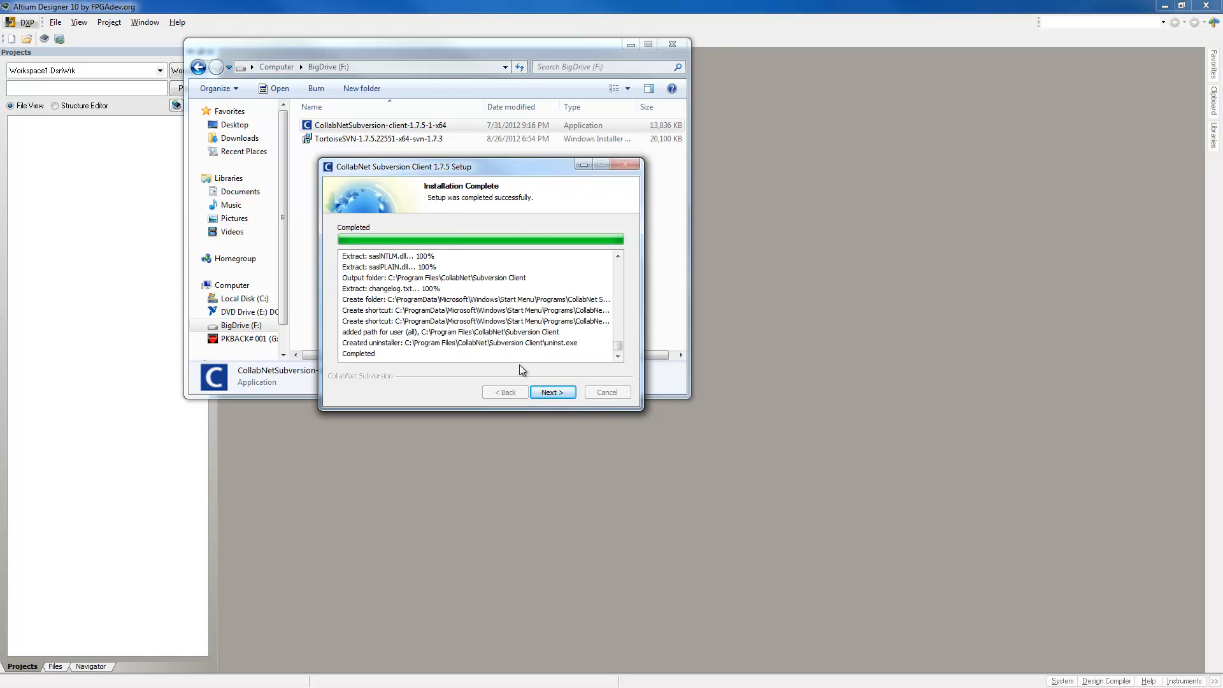
left_click(552, 393)
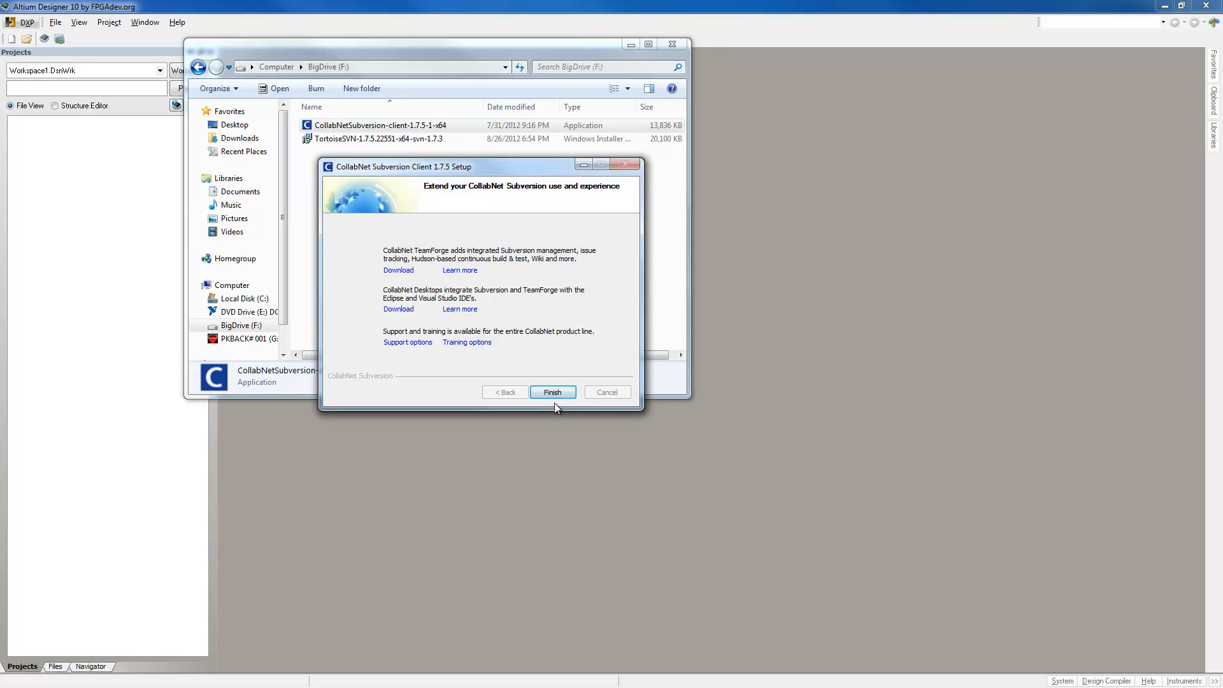
left_click(552, 393)
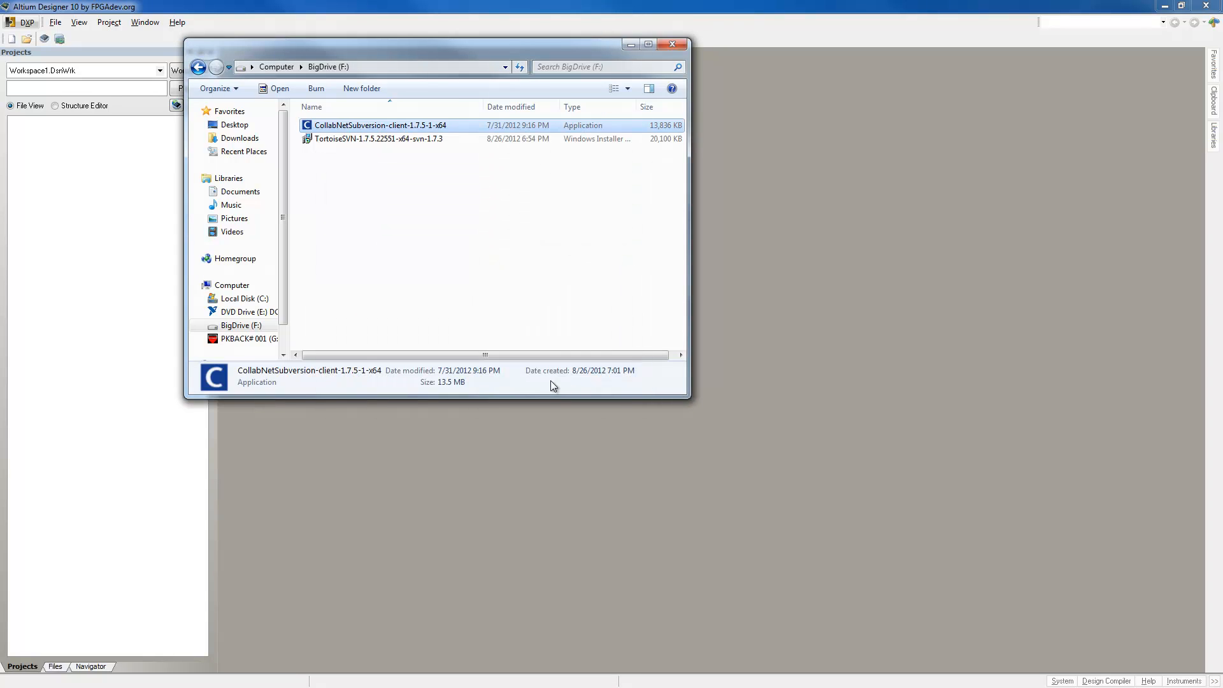
left_click(494, 242)
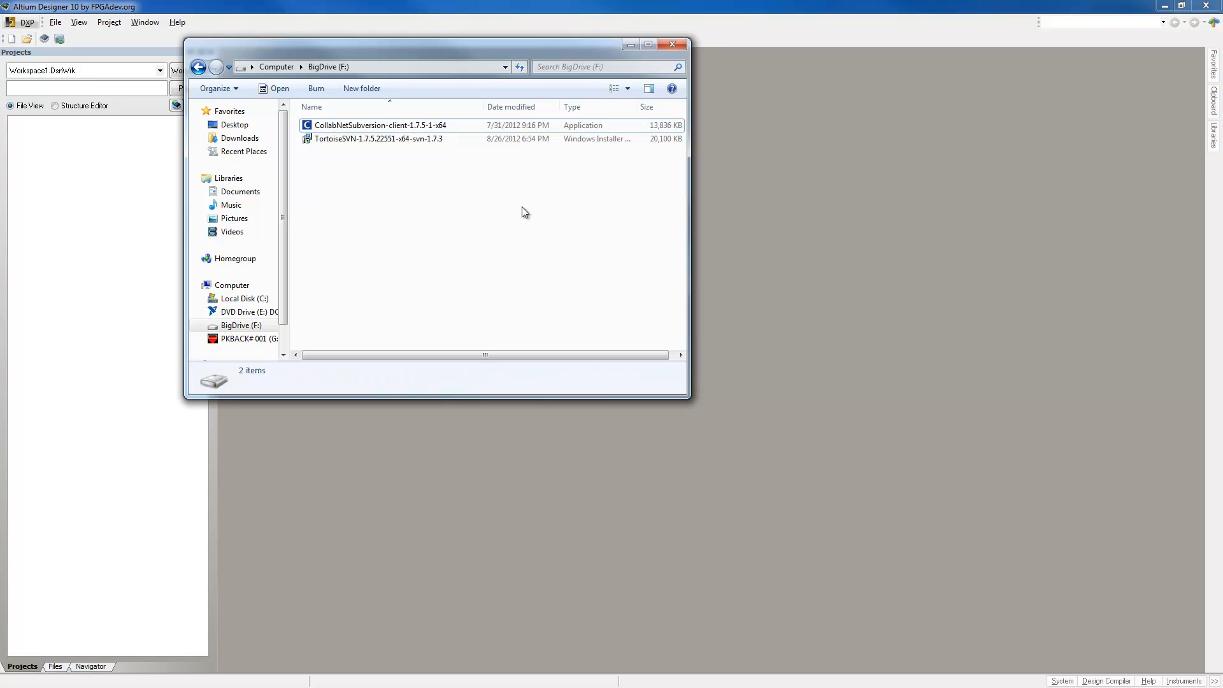
left_click(668, 47)
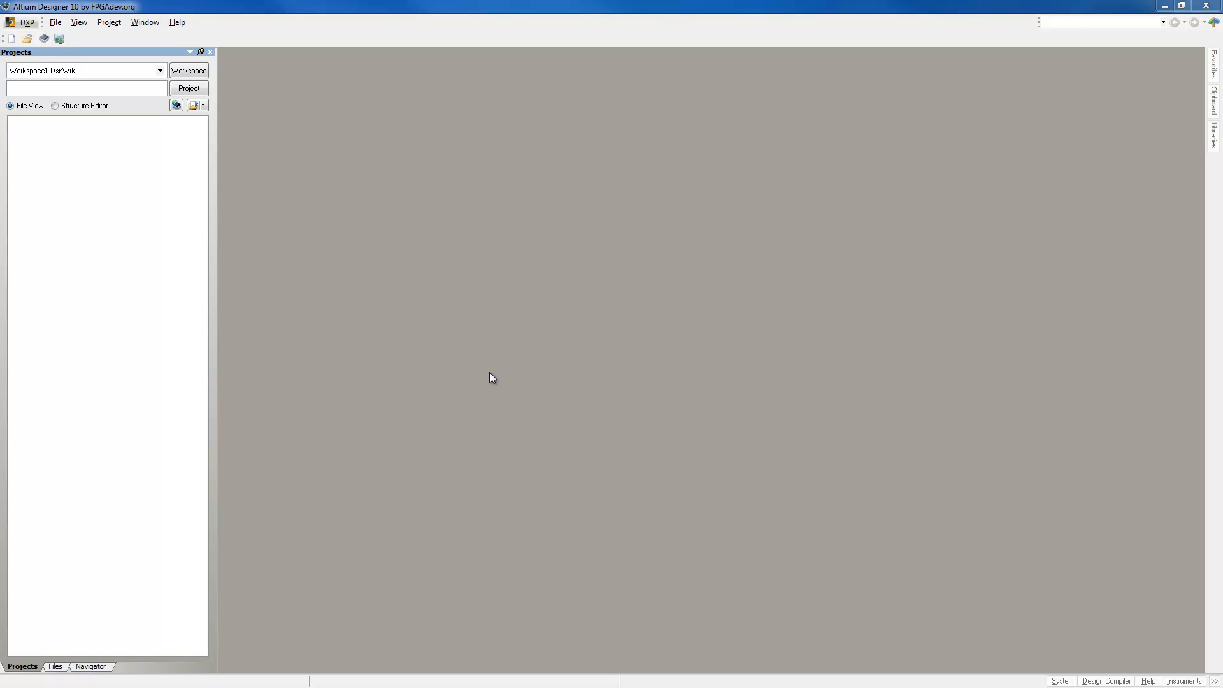
In Altium Designer's Version Control preferences, choose the external Subversion option and try to auto-detect the installed executables.
left_click(25, 23)
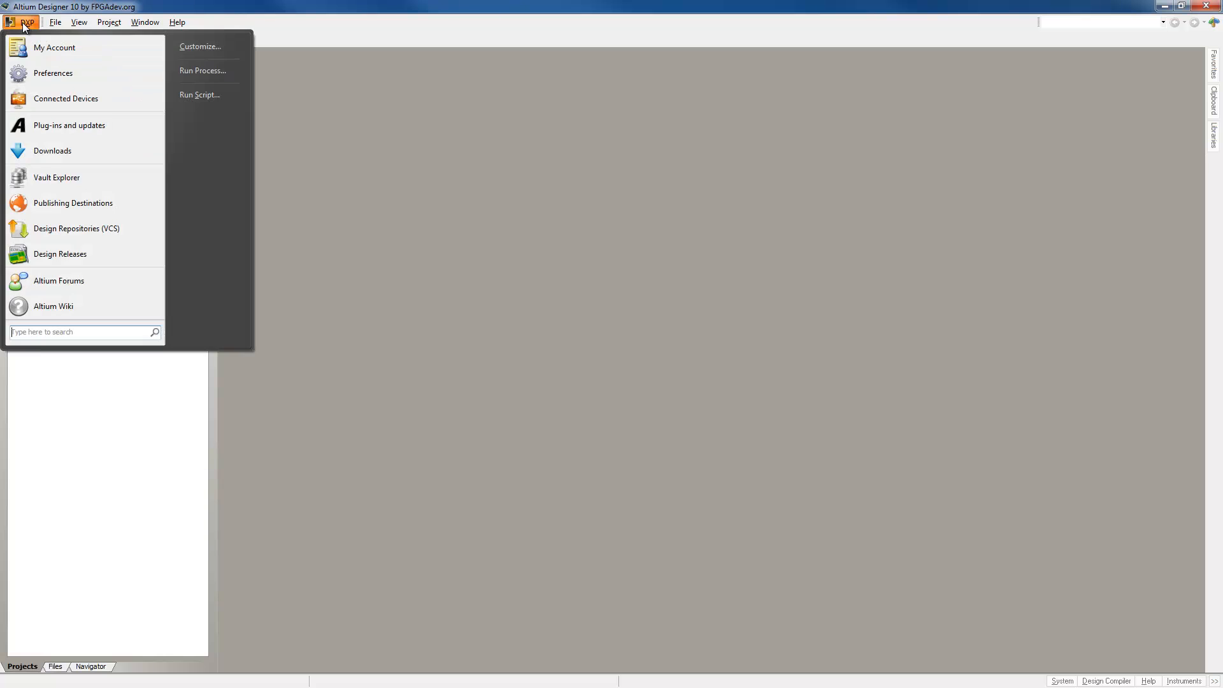
left_click(56, 72)
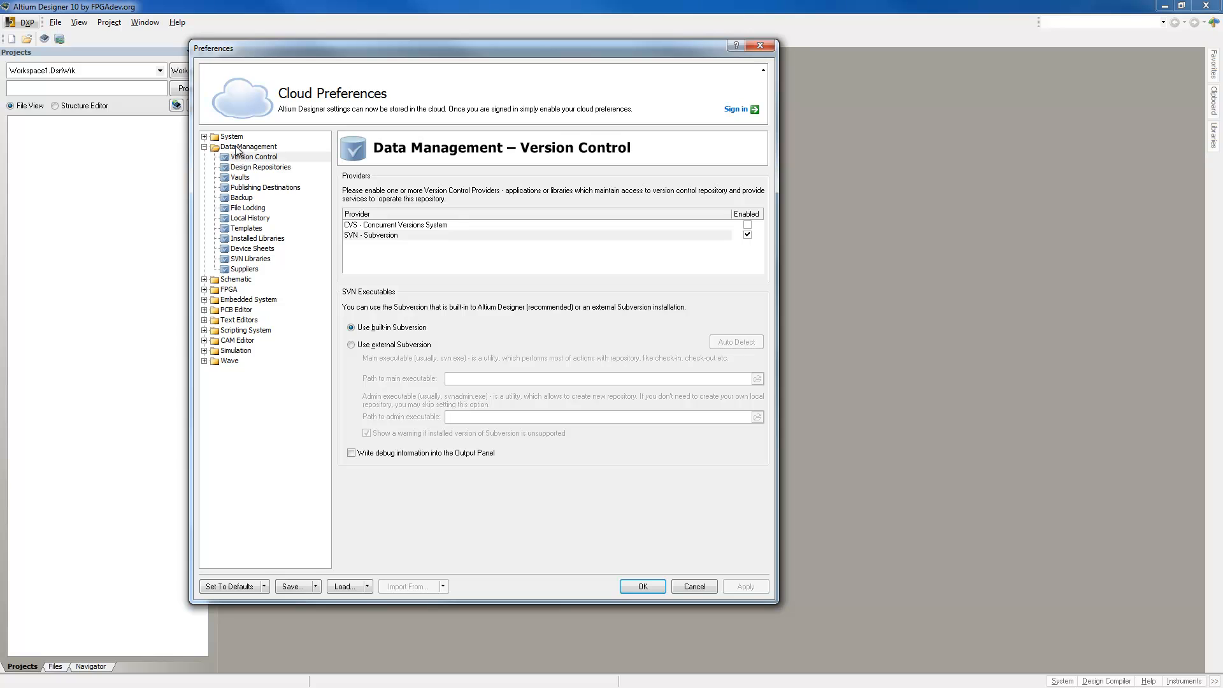
left_click(257, 159)
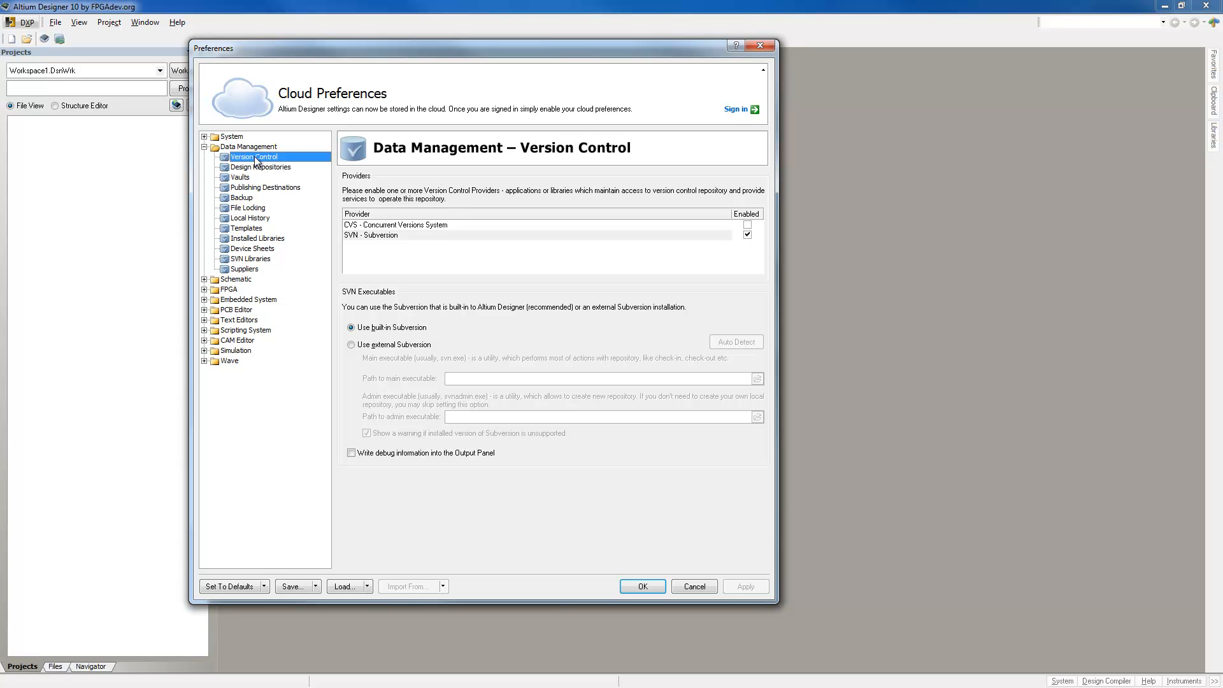
left_click(351, 345)
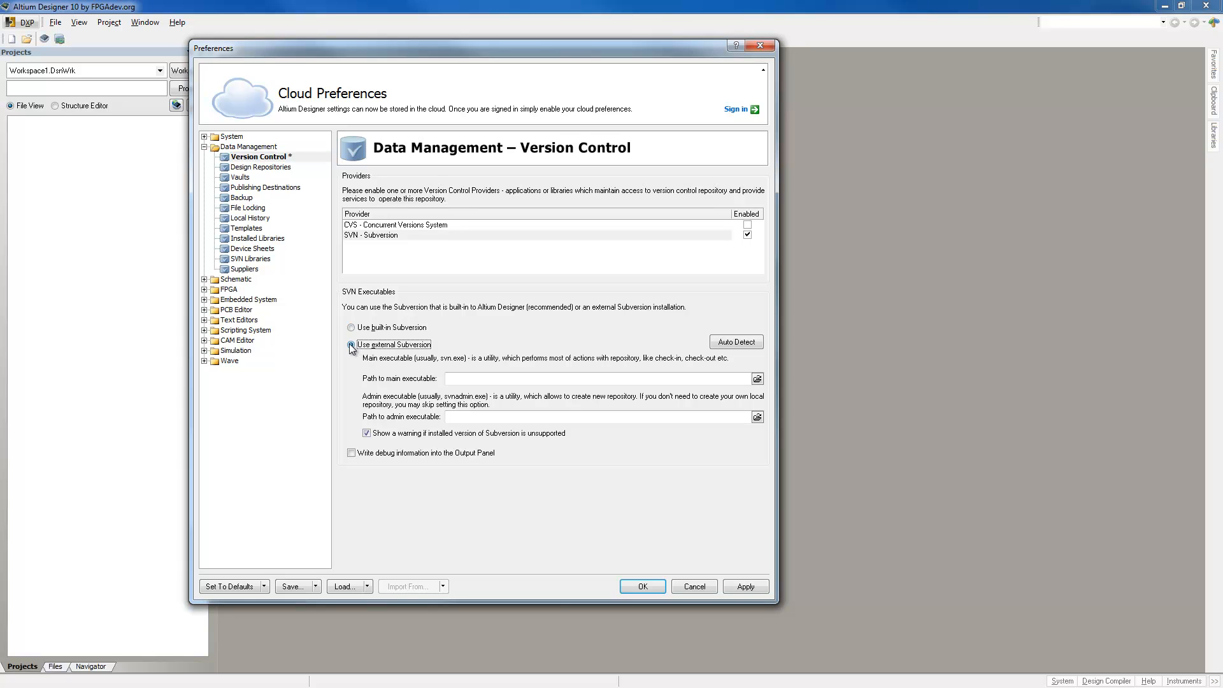
left_click(730, 343)
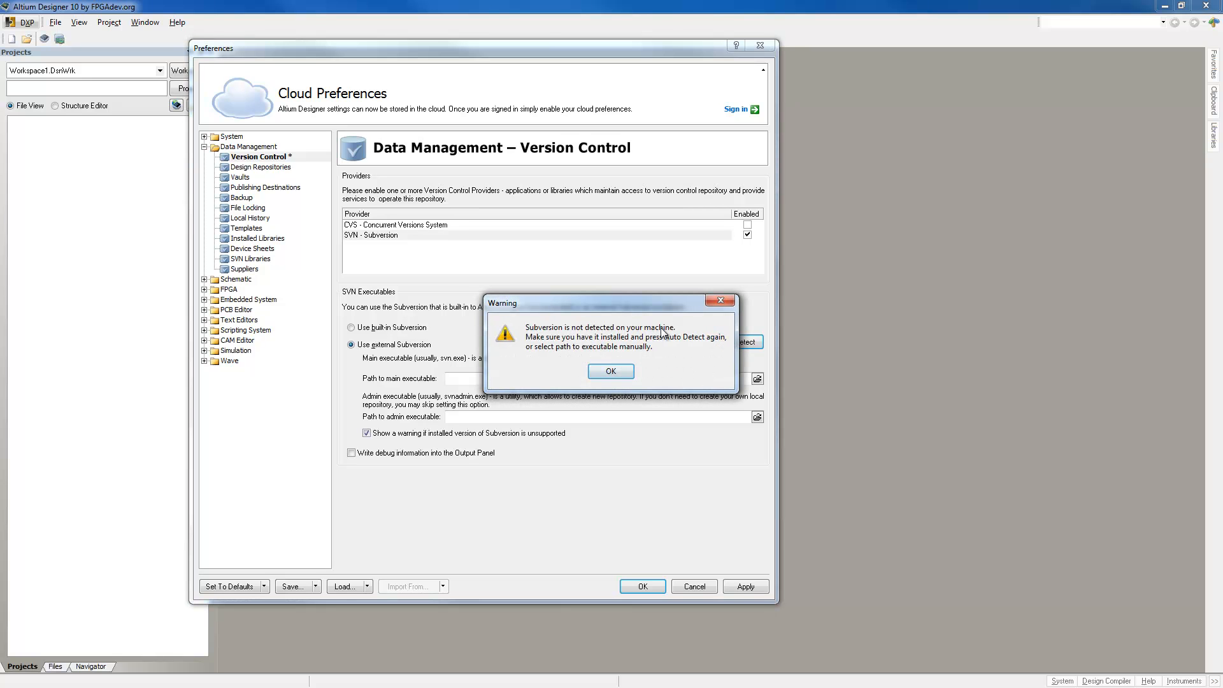
left_click(610, 372)
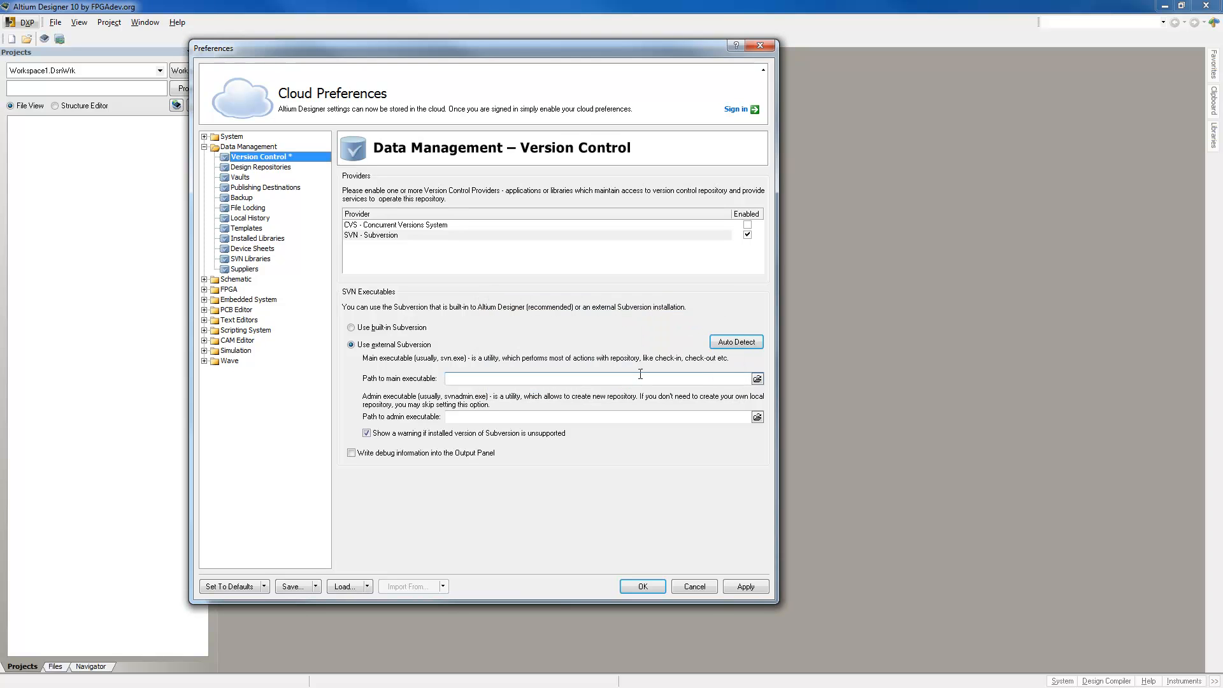
Browse for the main executable path in C:\Program Files\CollabNet\Subversion Client.
left_click(758, 379)
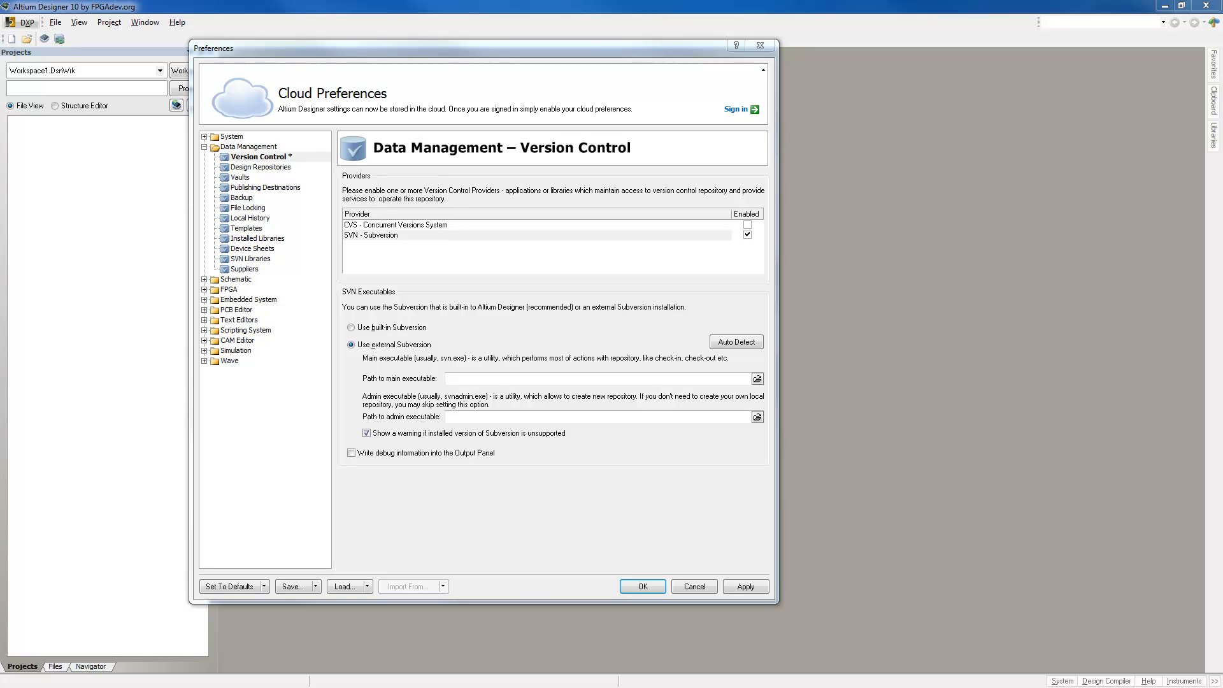
left_click_drag(0, 181, 315, 154)
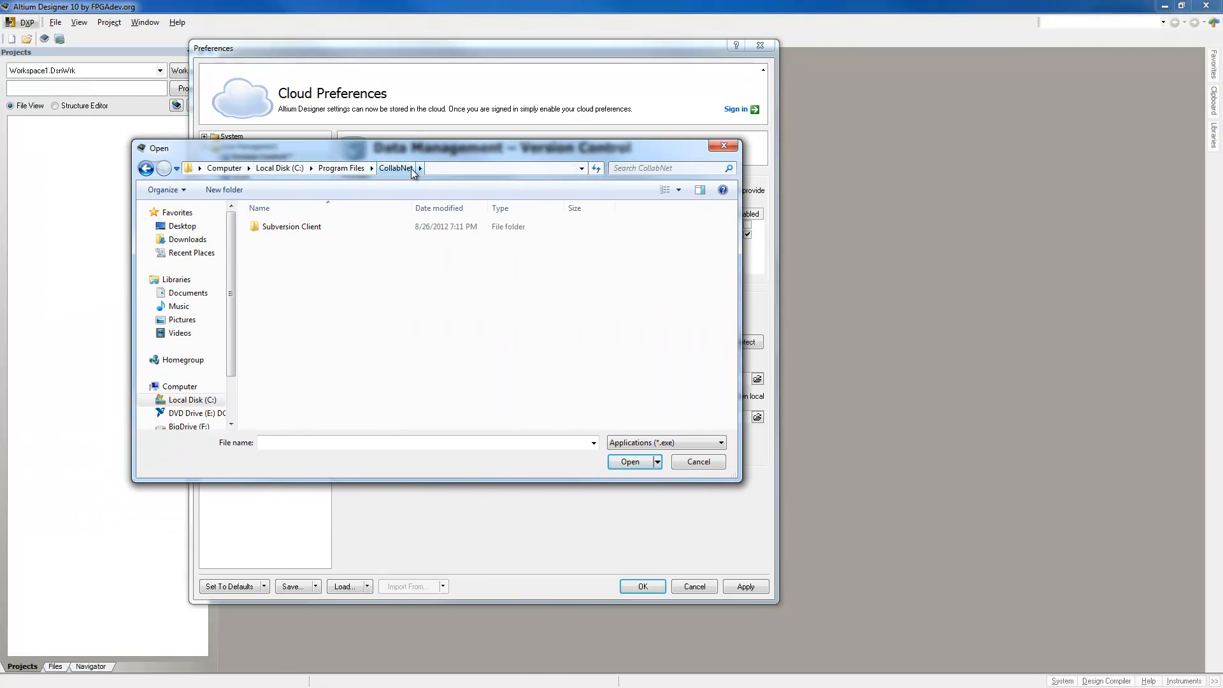
double_click(285, 228)
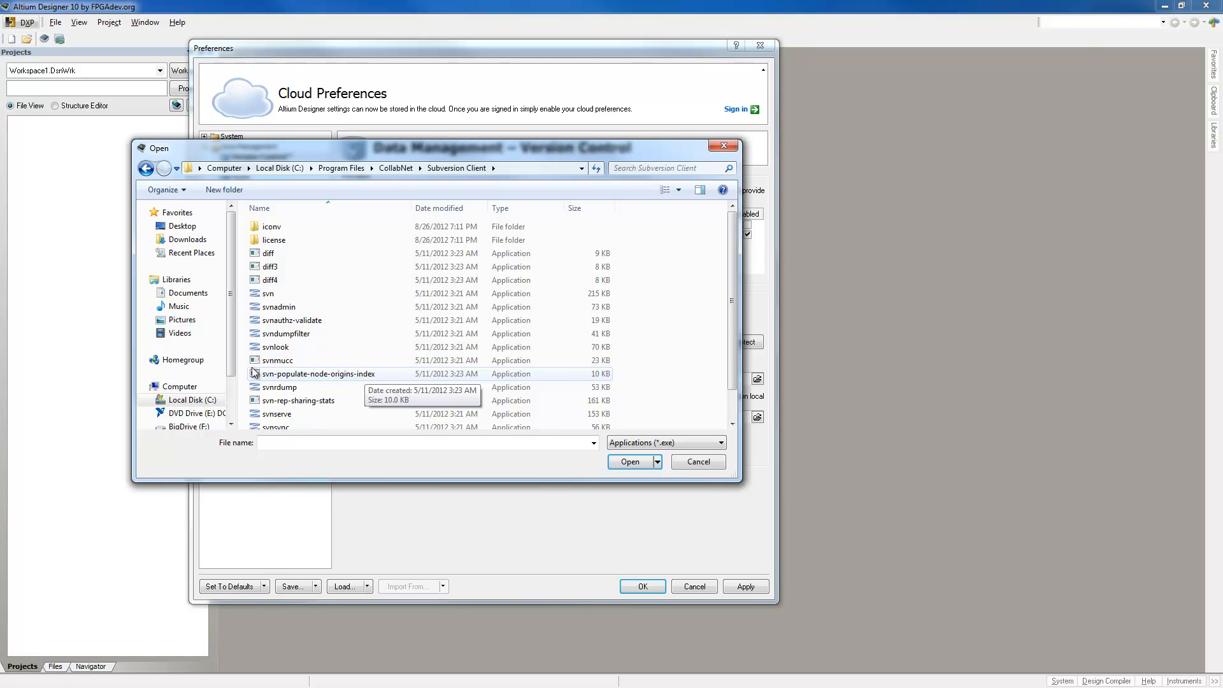
In Windows Explorer, turn off hiding extensions for known file types, apply the view to all folders, and move the Explorer window aside.
left_click_drag(0, 163, 424, 79)
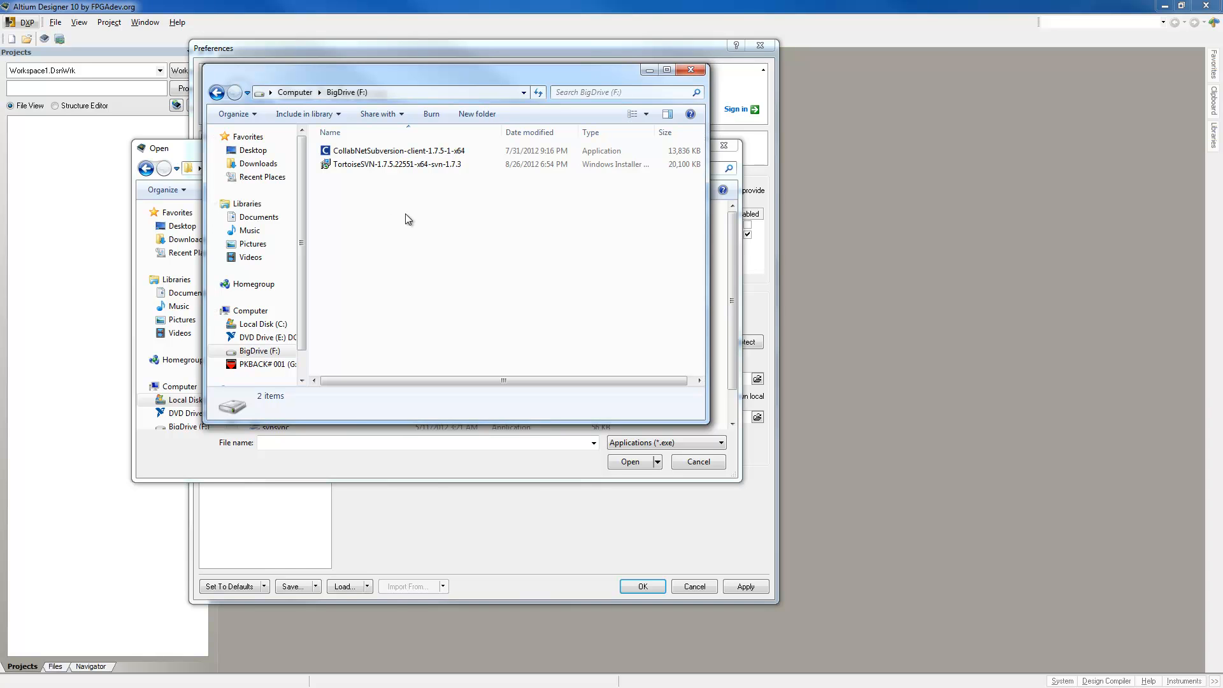
left_click(231, 114)
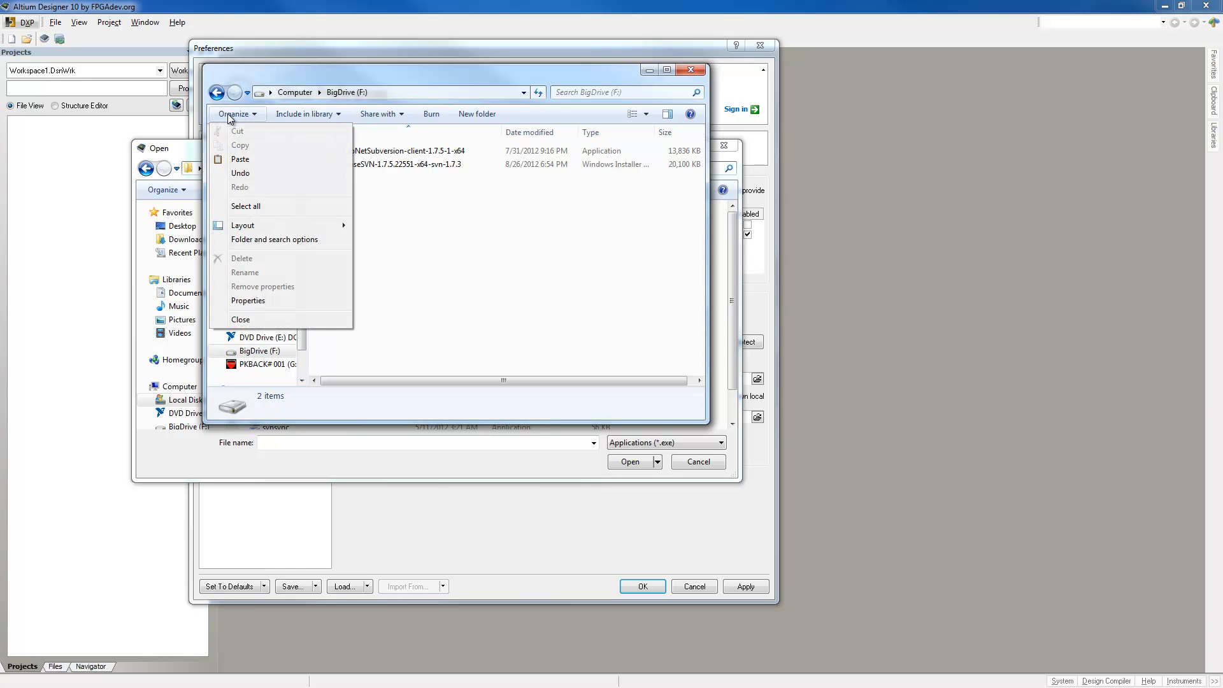
left_click(242, 242)
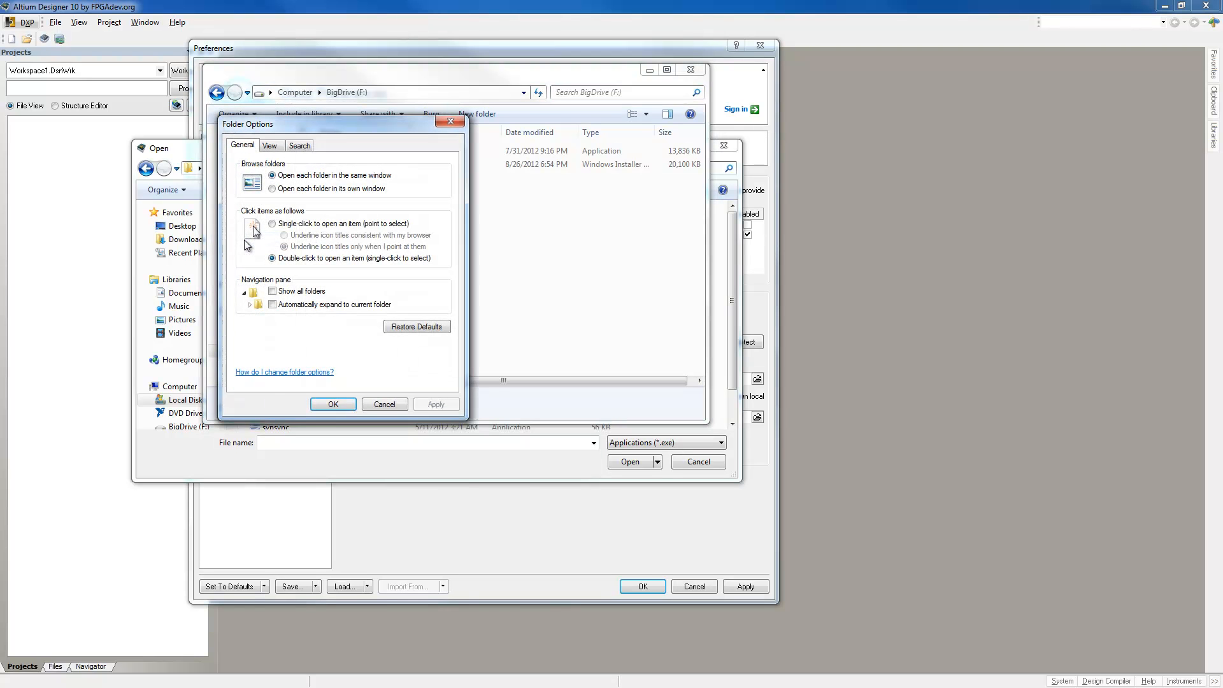
left_click(271, 147)
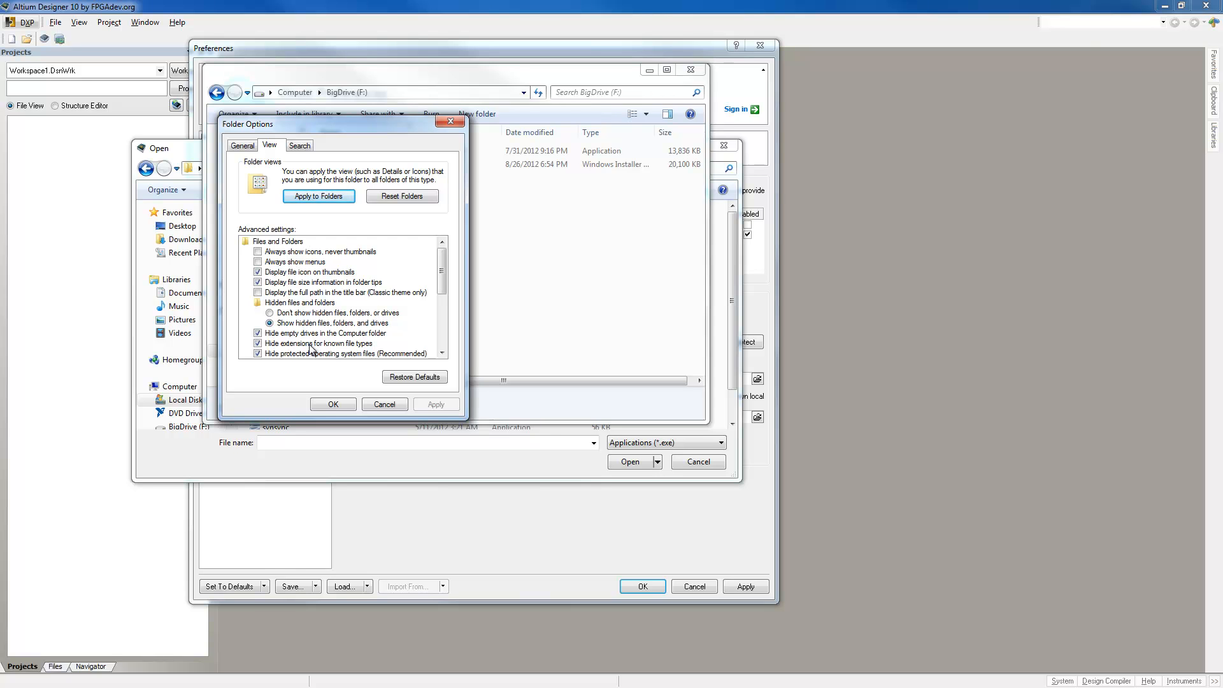
left_click(258, 344)
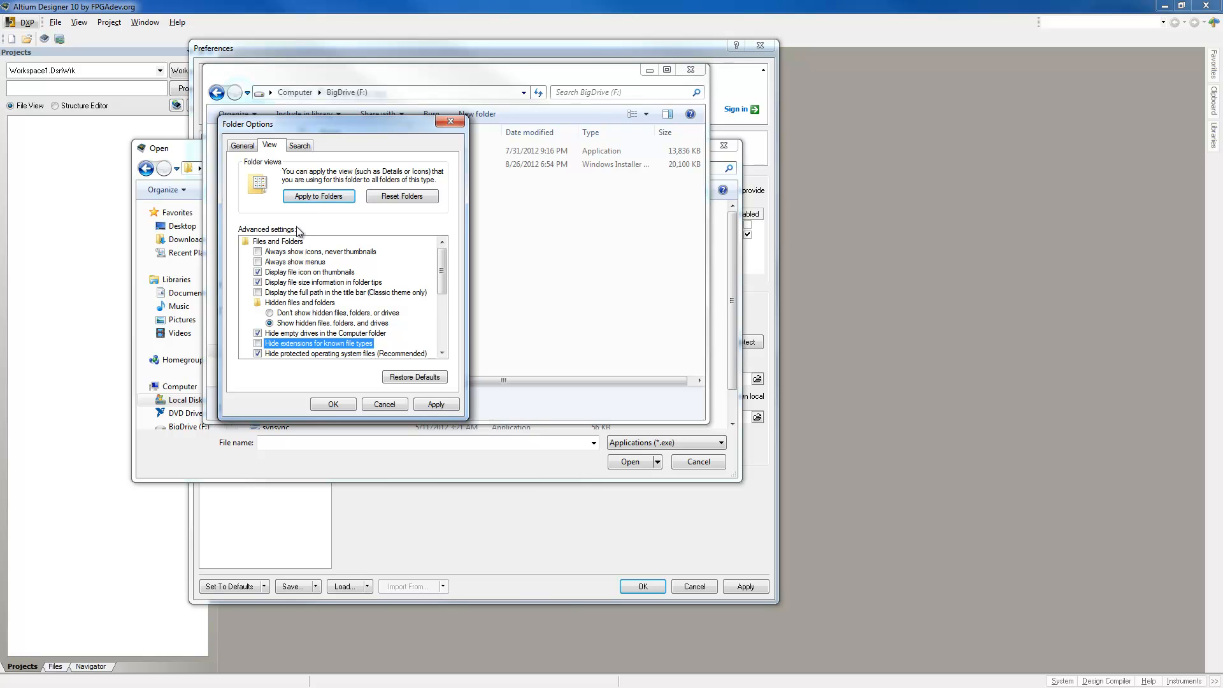
left_click(319, 198)
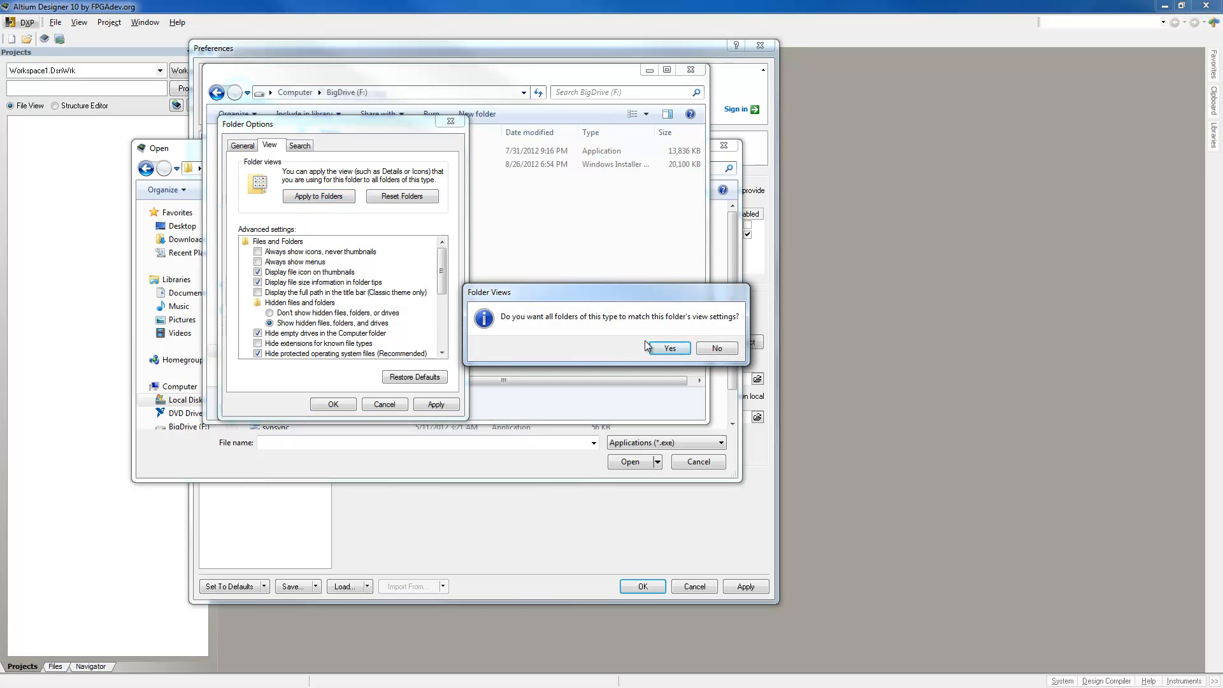
left_click(665, 348)
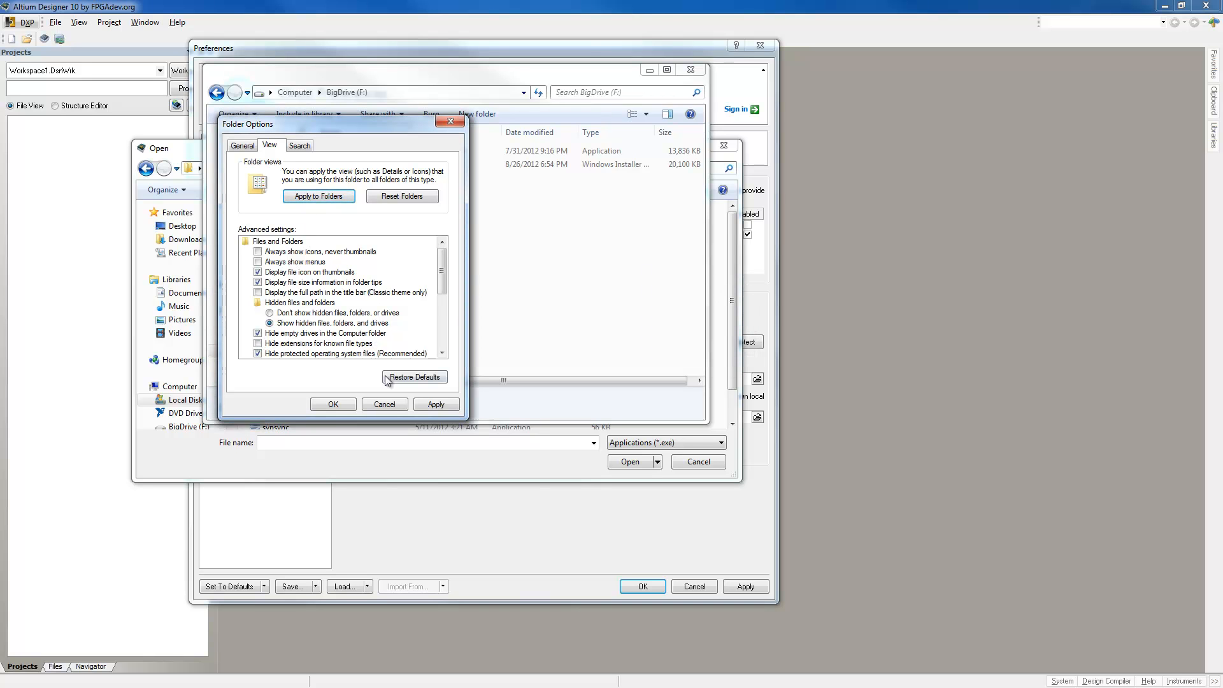
left_click(332, 405)
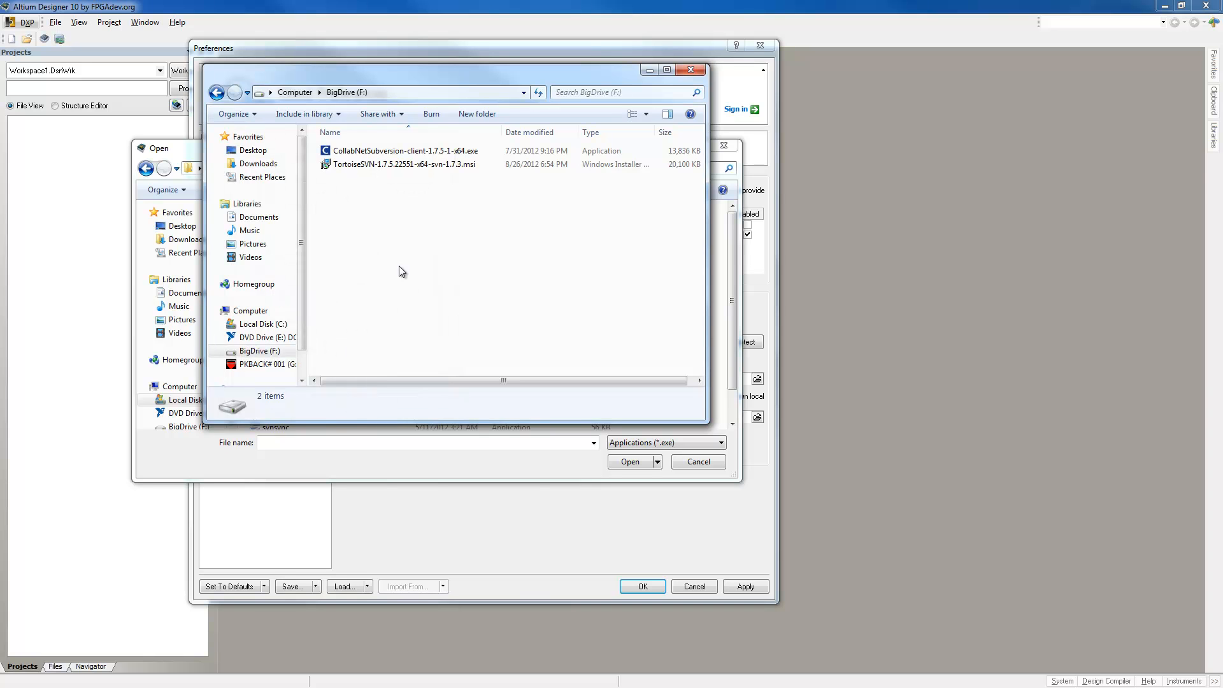
left_click(251, 222)
left_click_drag(405, 84, 0, 95)
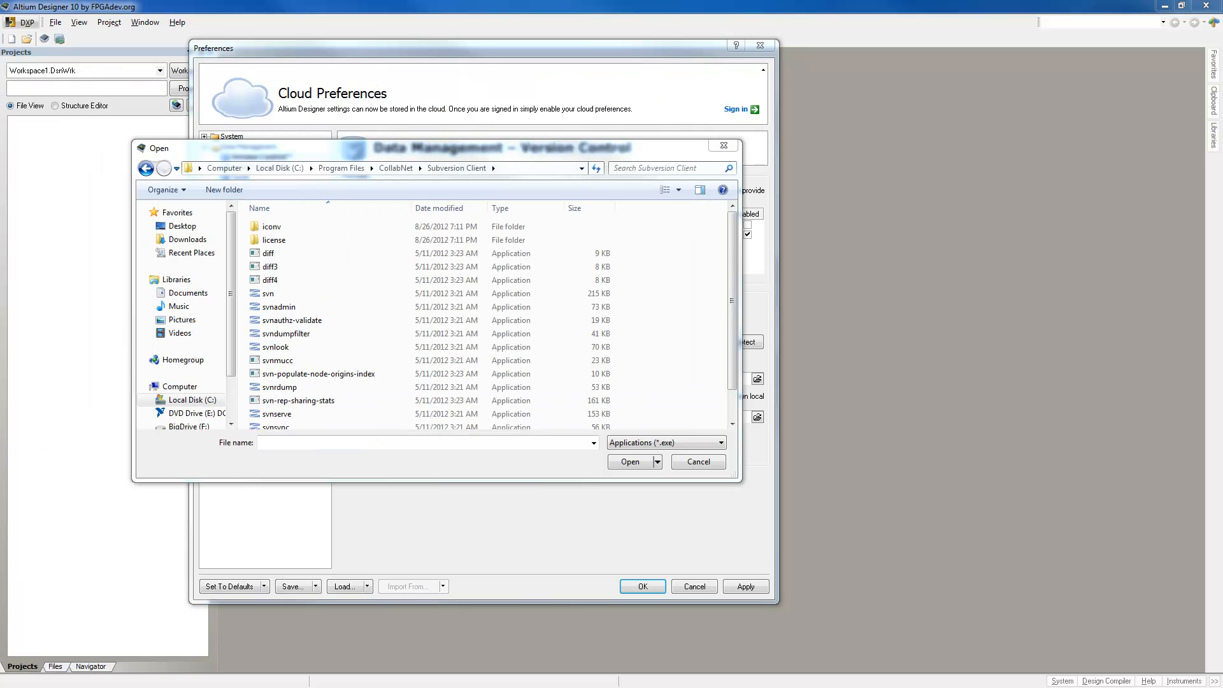
Back in Altium Designer, choose svn.exe from the Subversion Client folder as the main executable and apply the Version Control preferences.
left_click(354, 253)
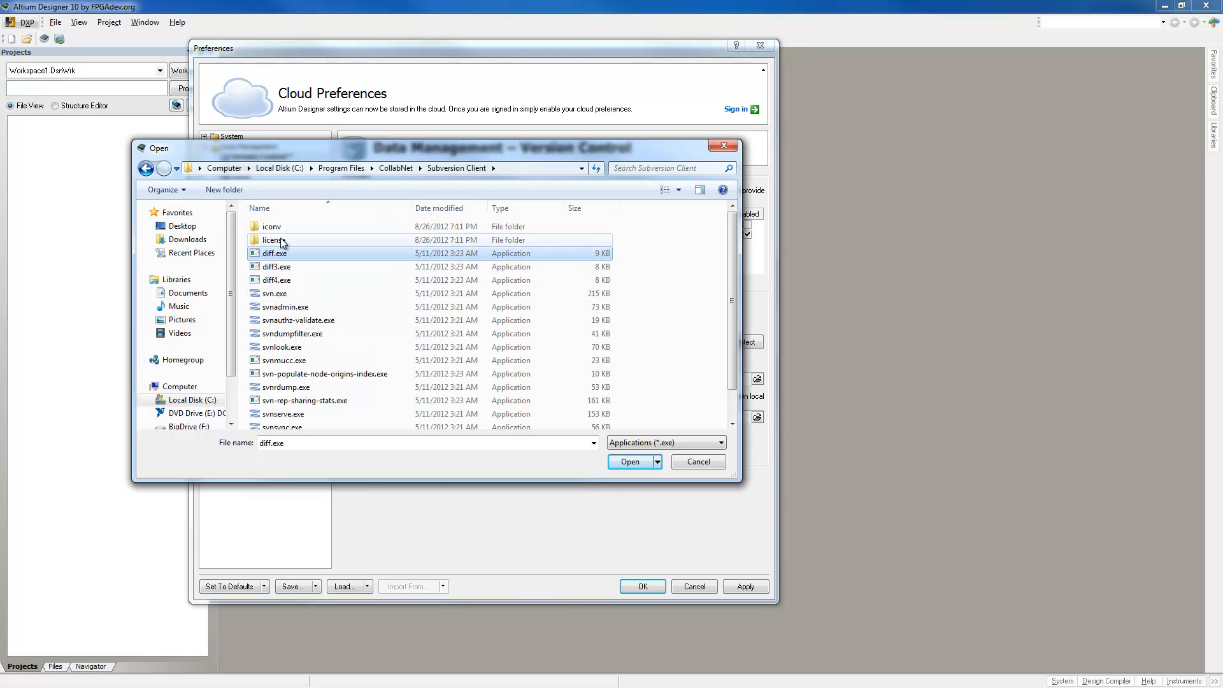
left_click(268, 296)
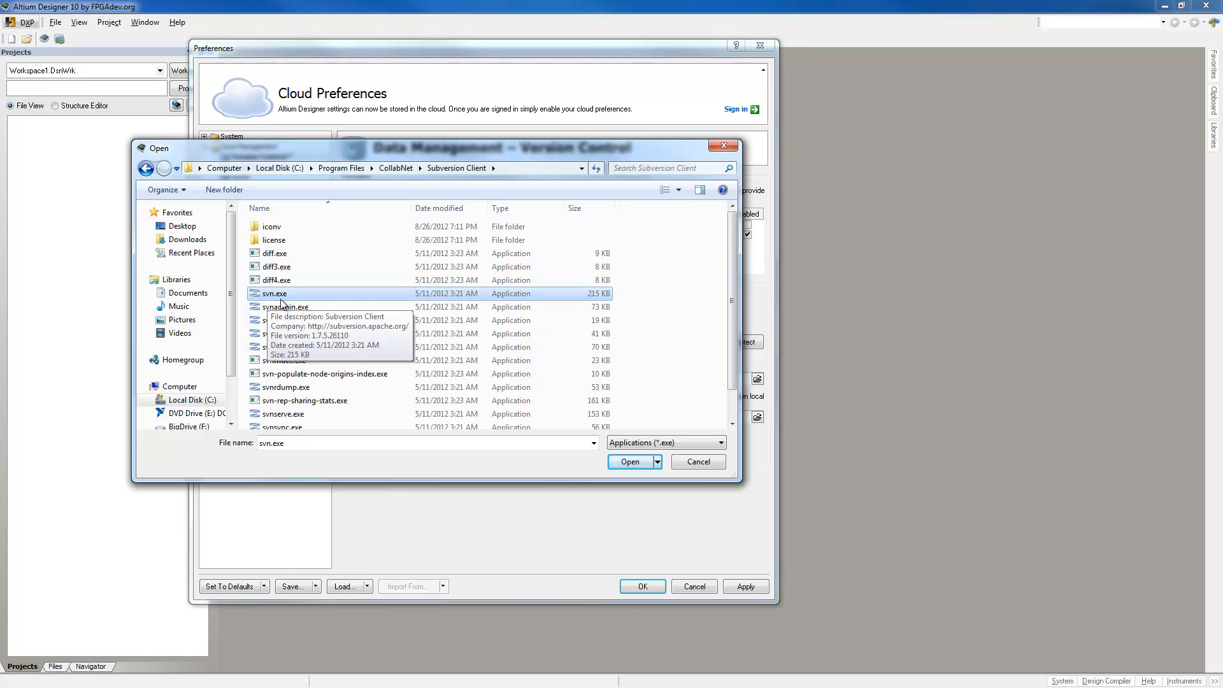
left_click(630, 462)
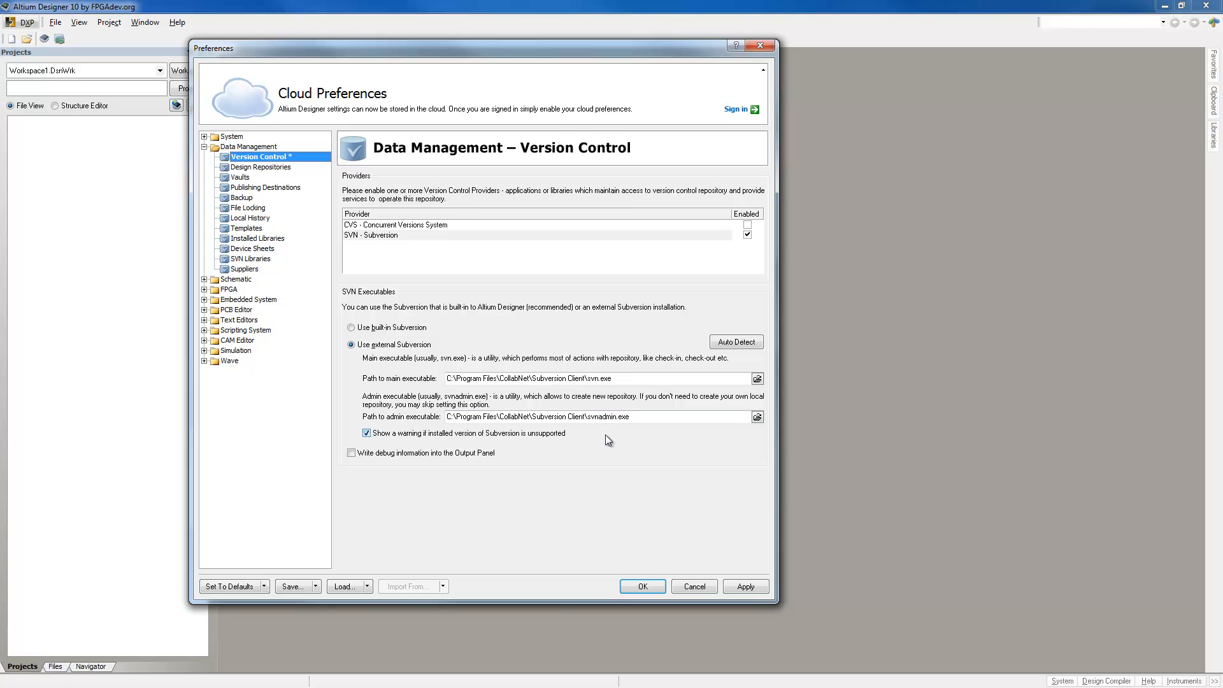
left_click(754, 587)
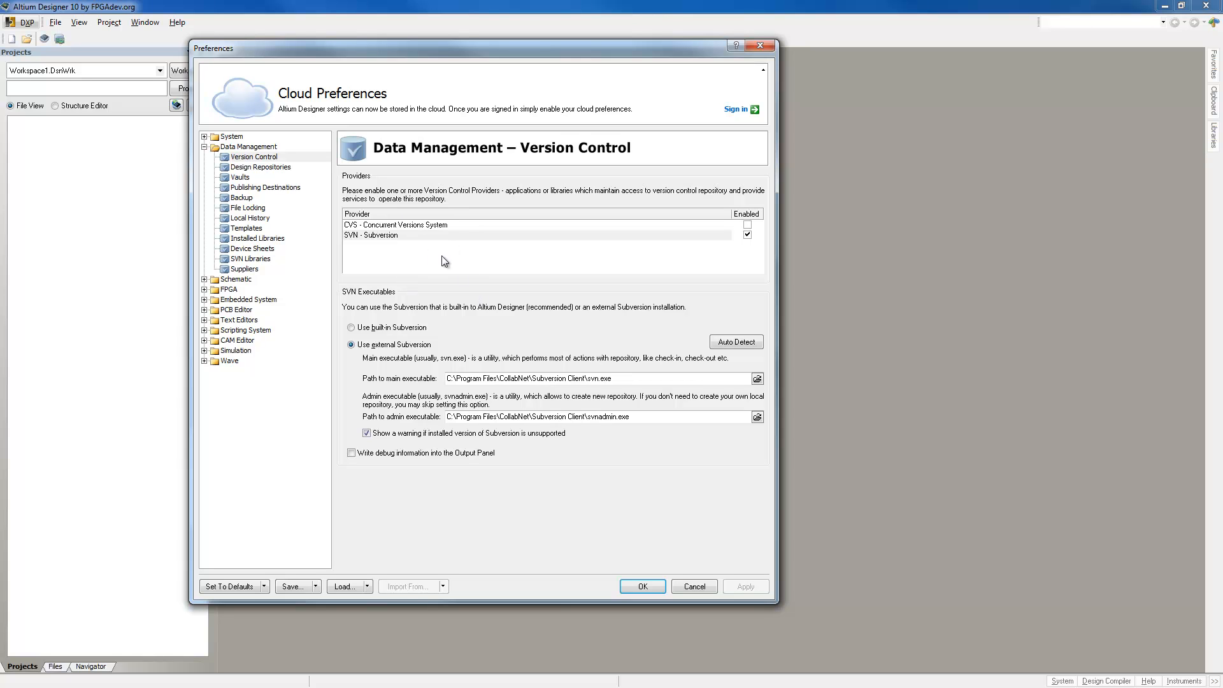
Review the Design Repositories and Version Control preference pages and close Preferences without further changes.
left_click(250, 167)
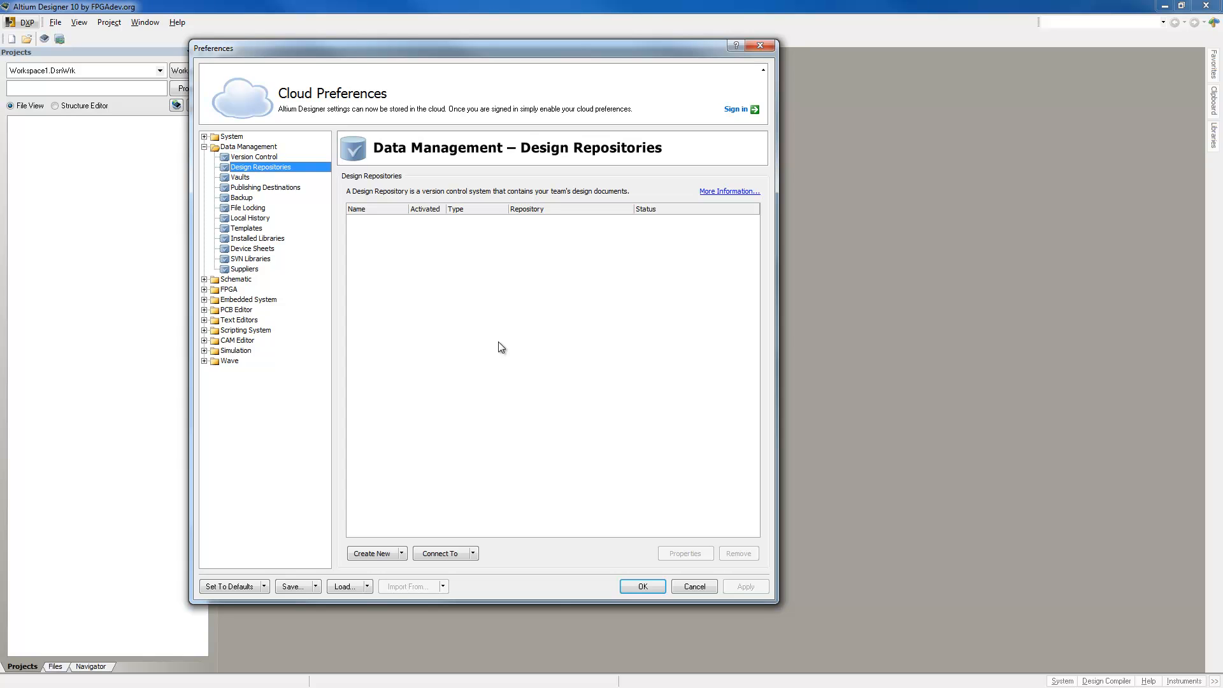
left_click(242, 158)
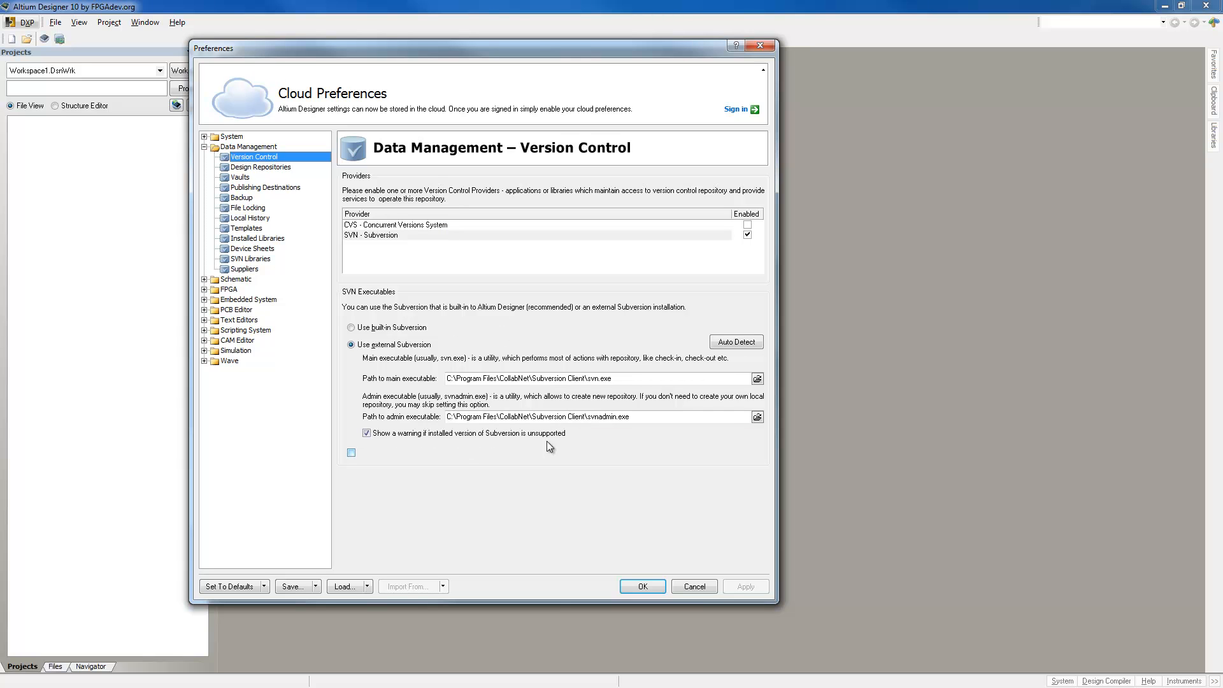
left_click(704, 590)
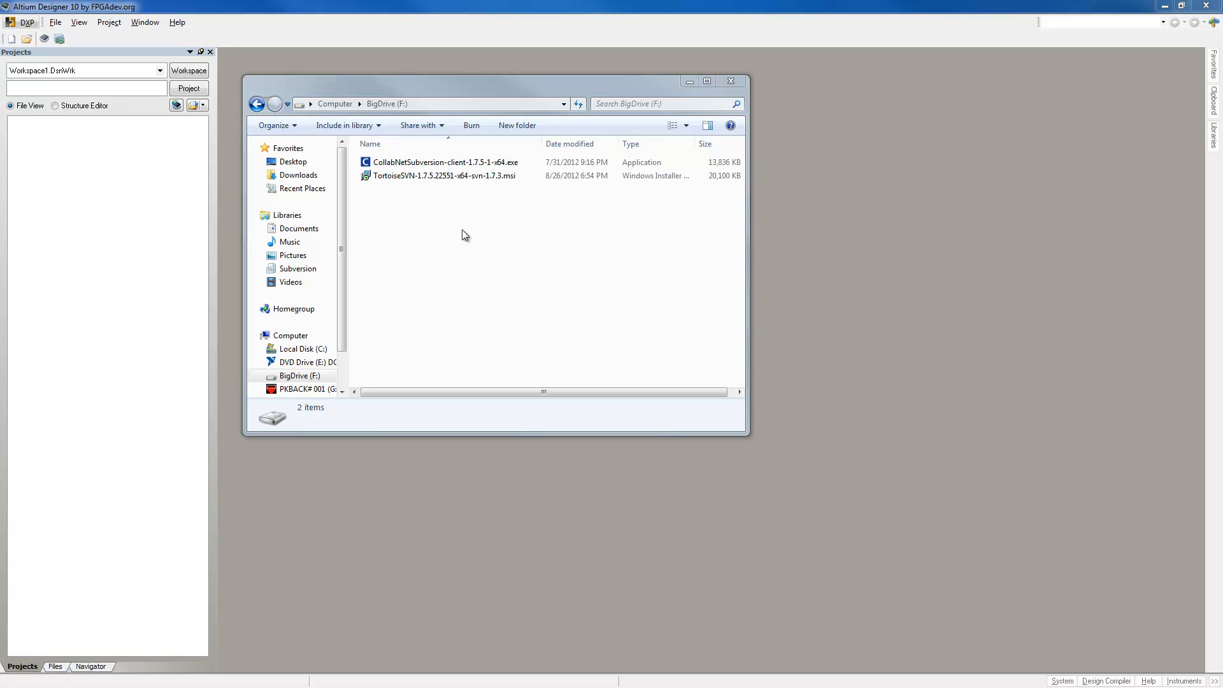
In Windows Explorer, create a folder named Repo on BigDrive (F:), check its contents, and return to the drive.
left_click(516, 126)
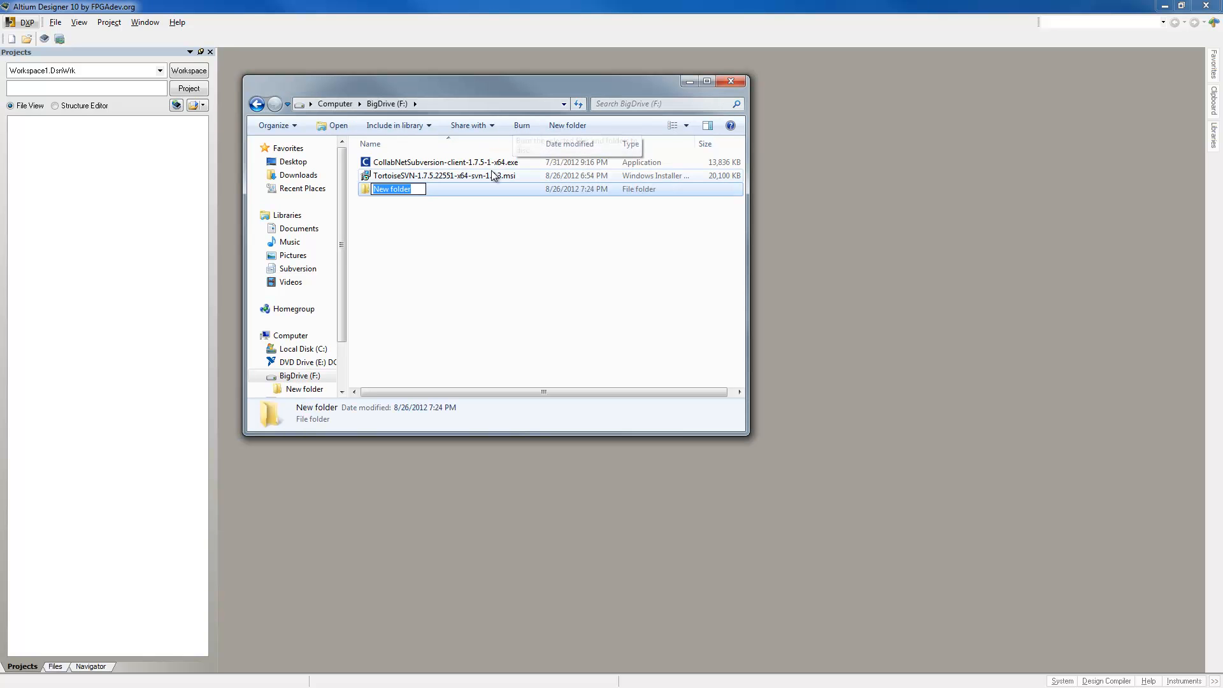
type("Repoi")
key("BackSpace")
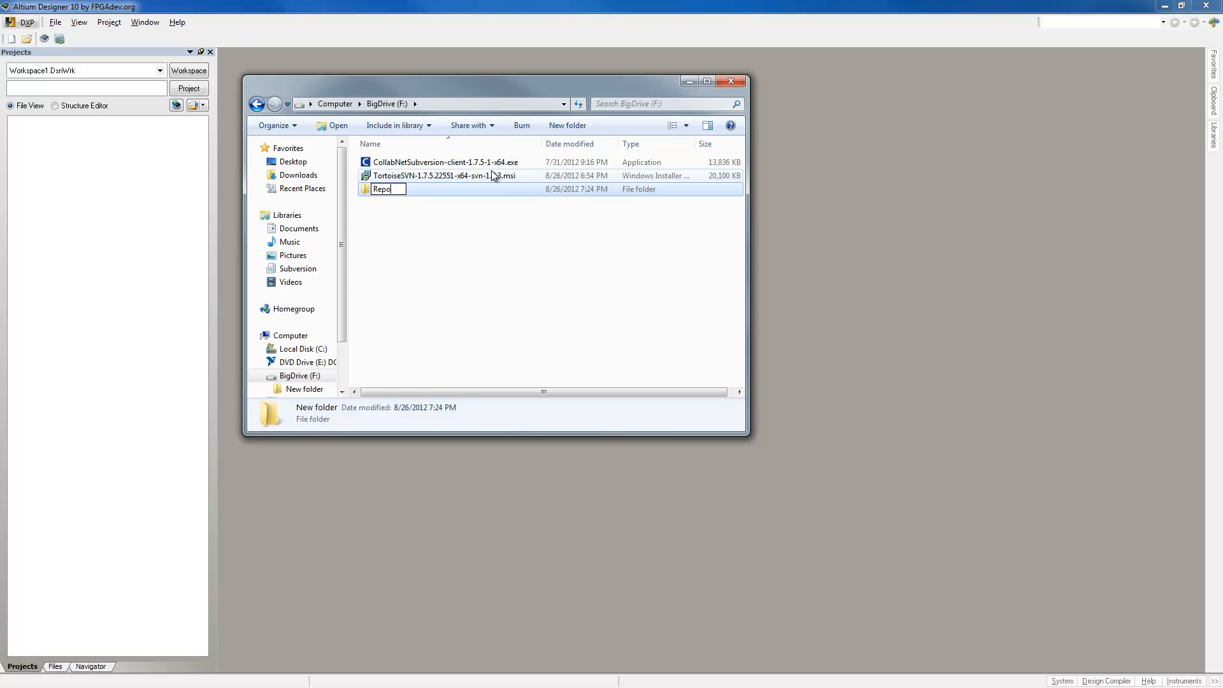
left_click(387, 247)
left_click(404, 218)
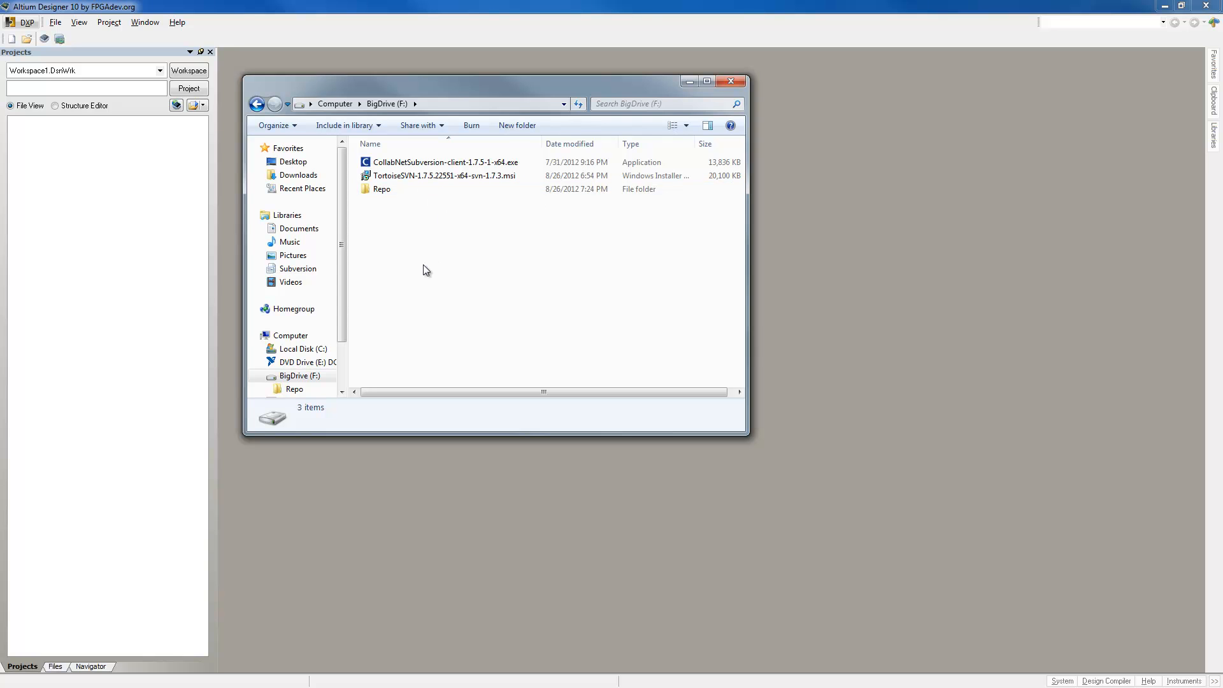
double_click(378, 190)
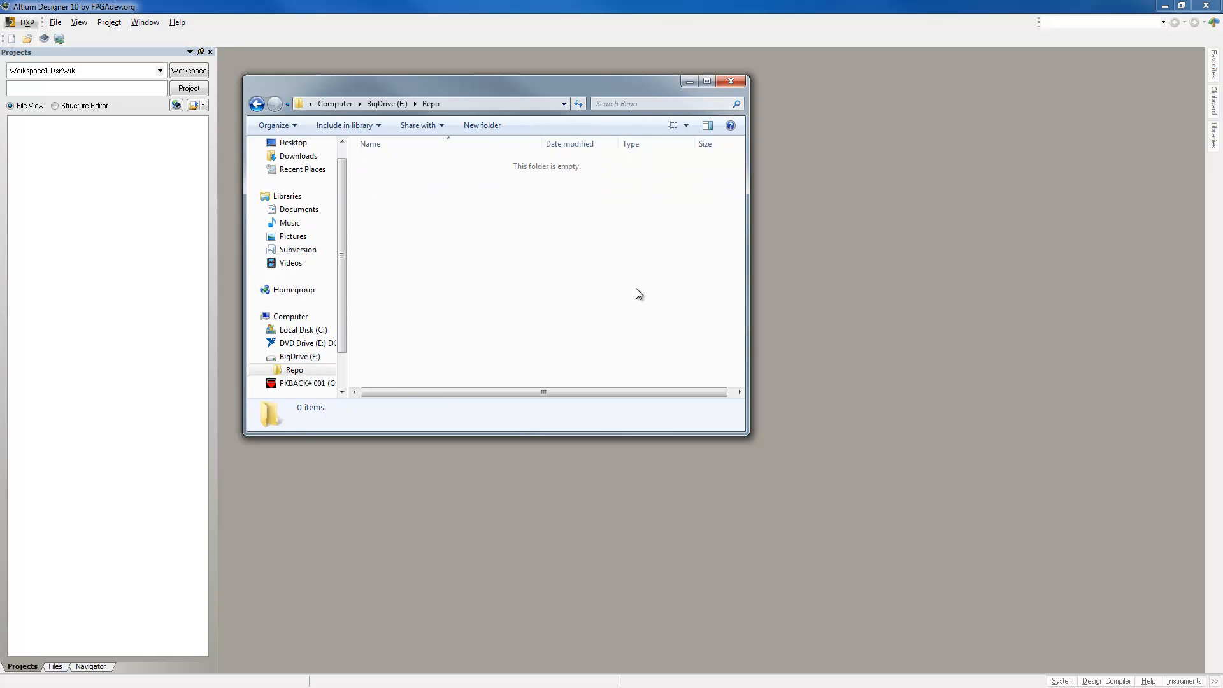
left_click(384, 105)
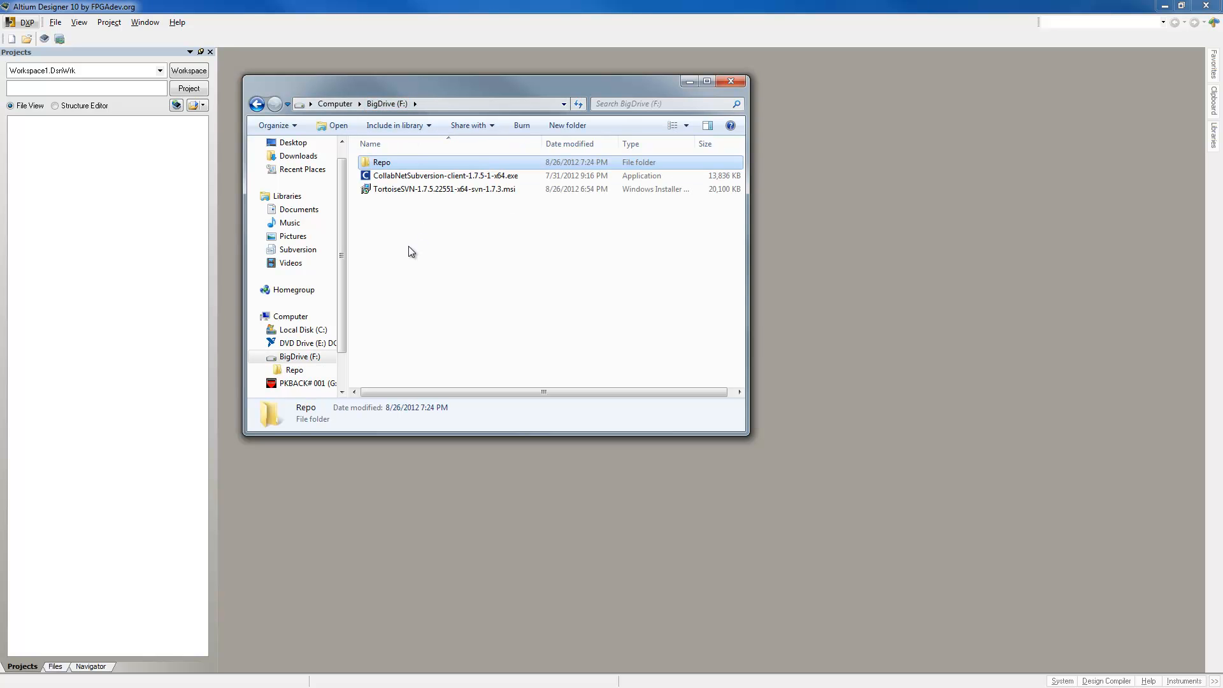
Create a TortoiseSVN repository in the Repo folder without the default folder structure, view its files, and minimize Windows Explorer.
right_click(384, 164)
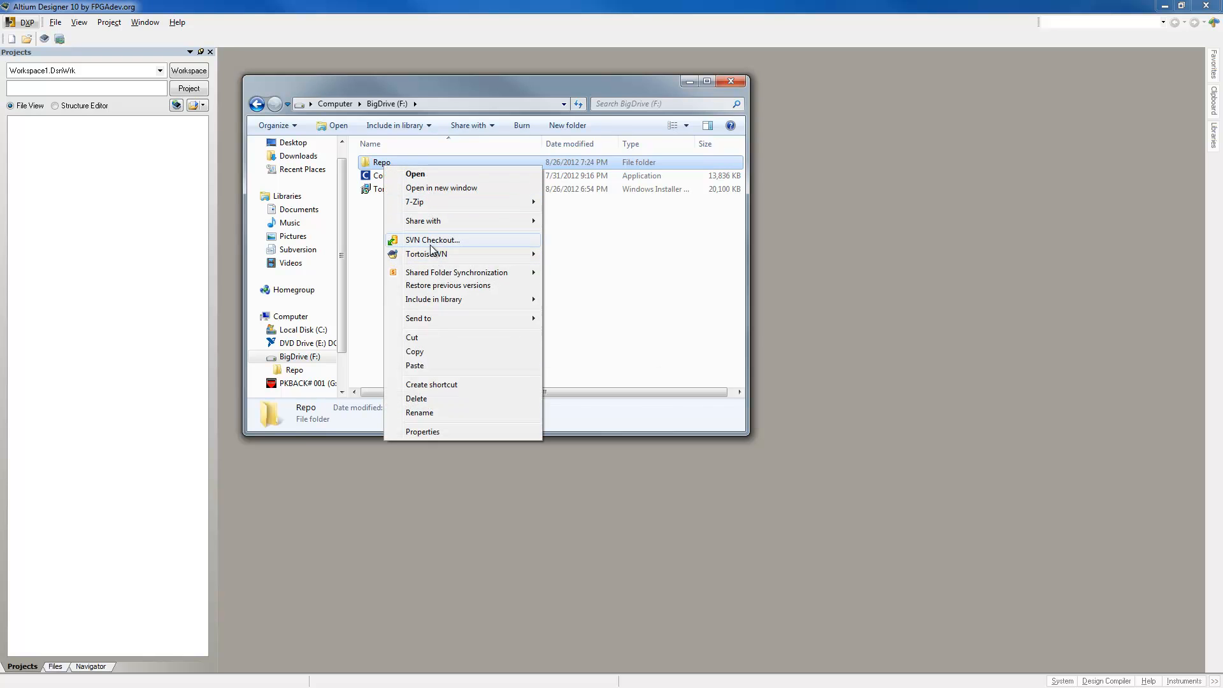
mouse_move(434, 256)
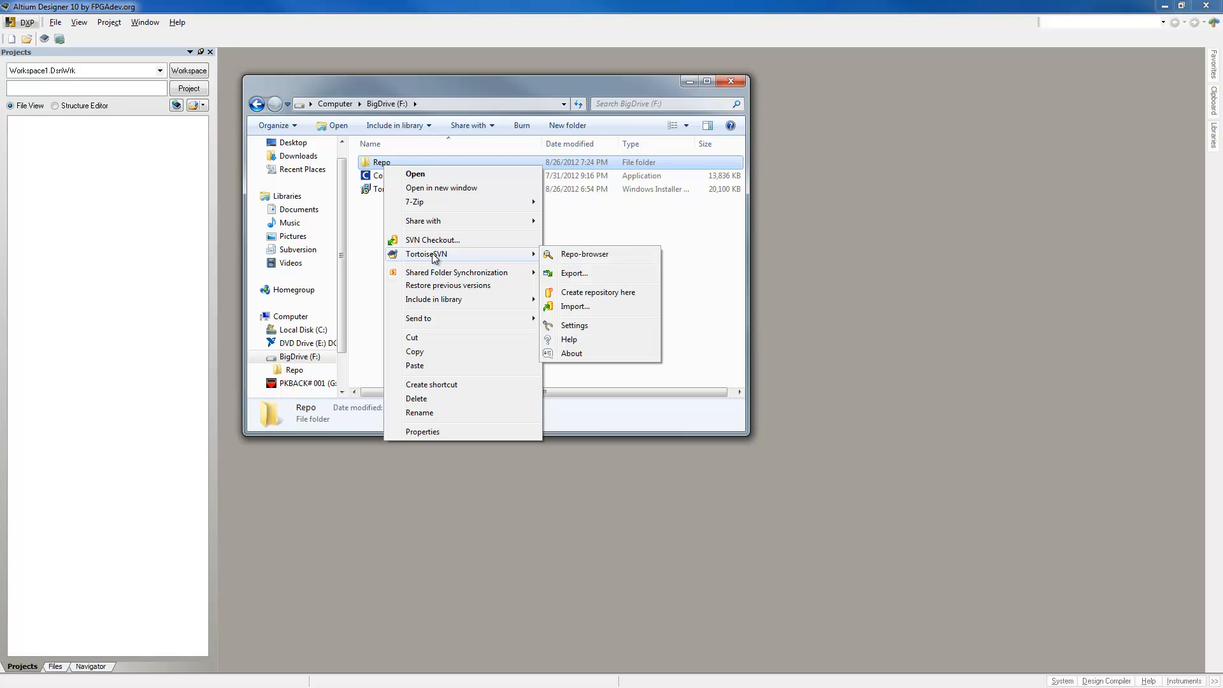
left_click(584, 291)
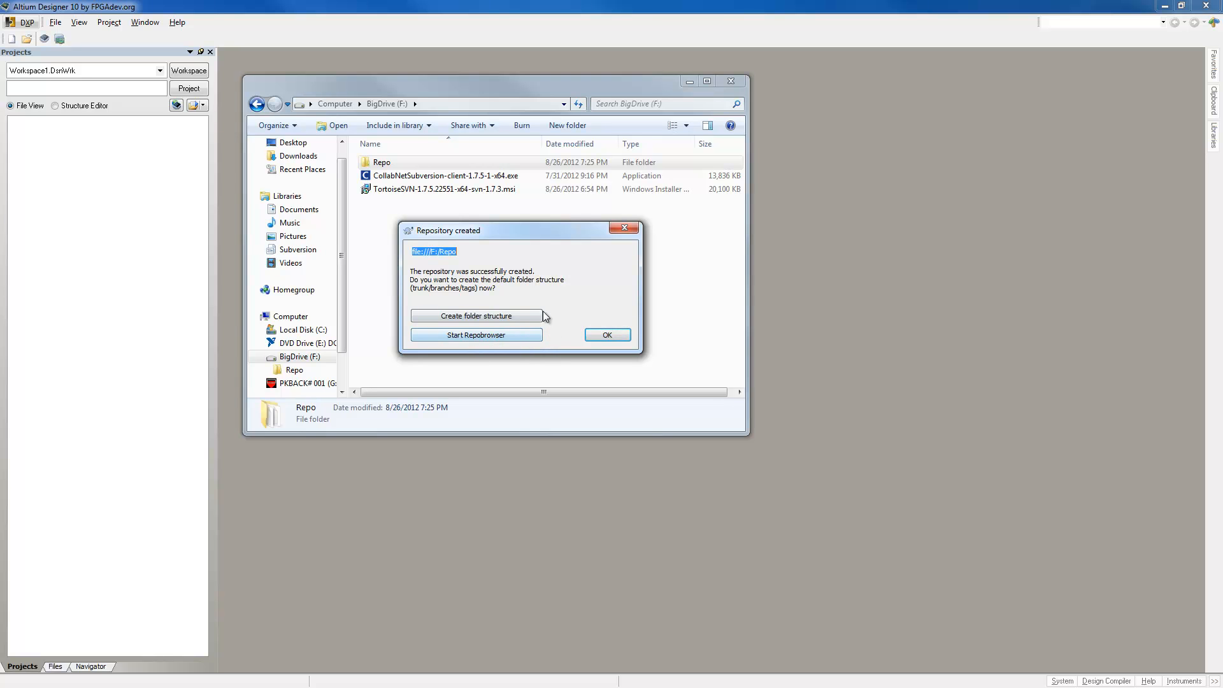
left_click(596, 335)
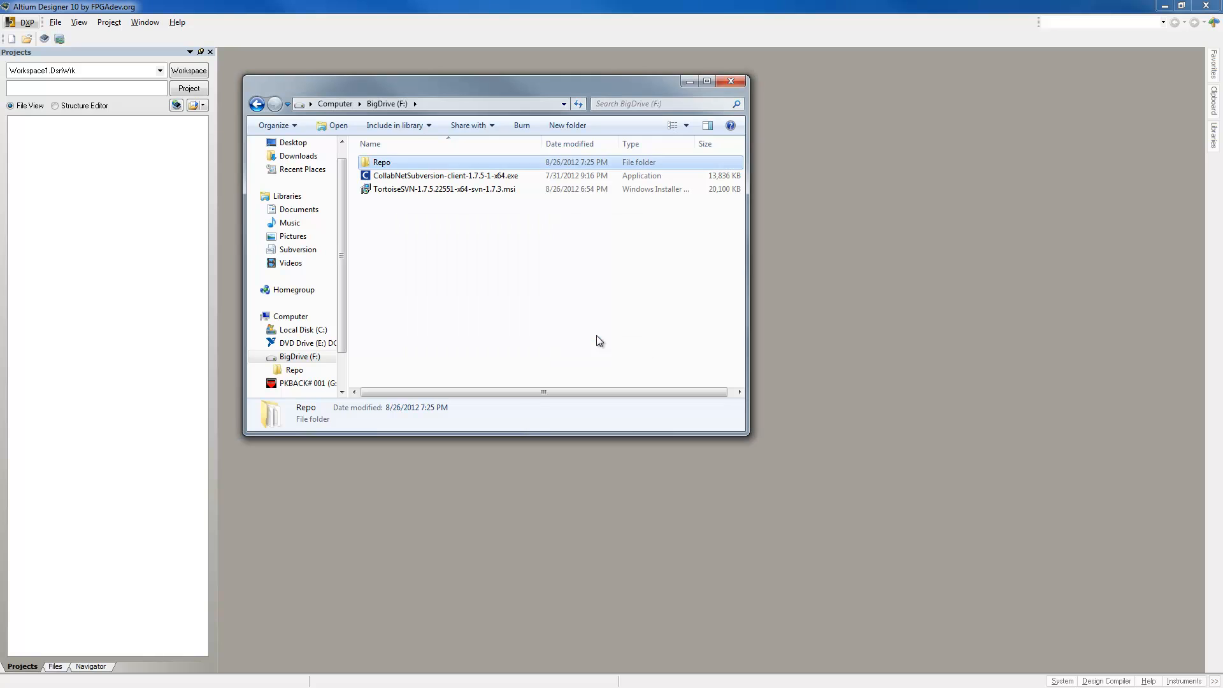
left_click(393, 237)
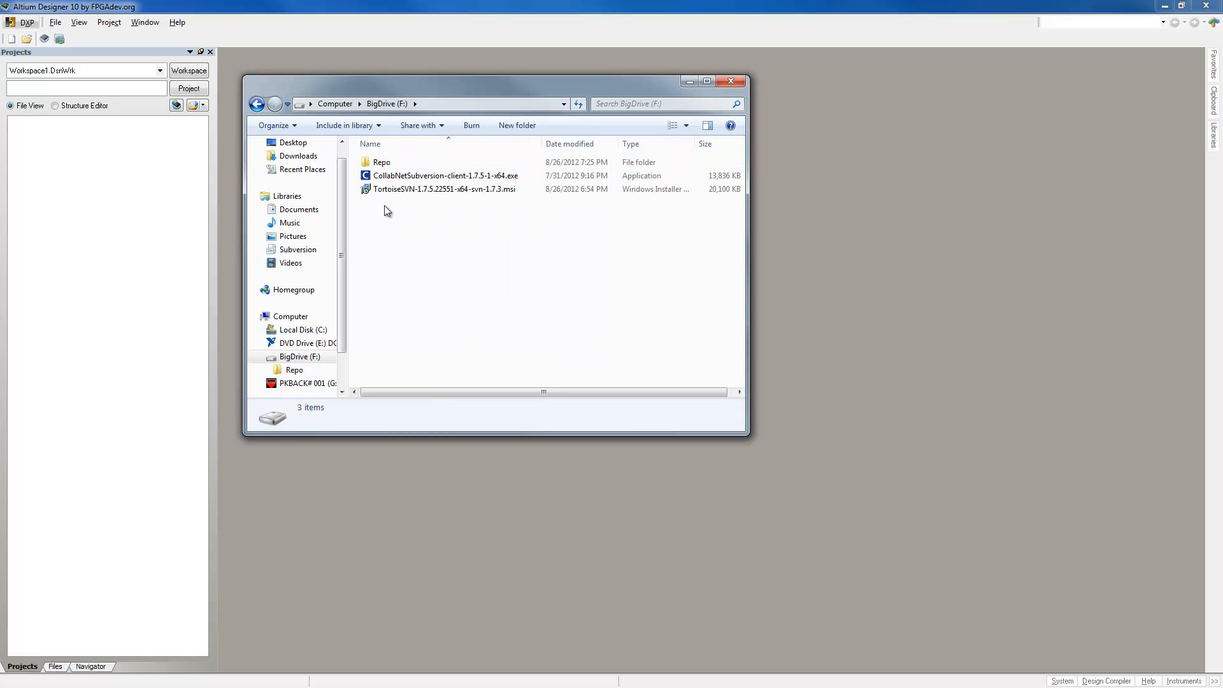
double_click(381, 163)
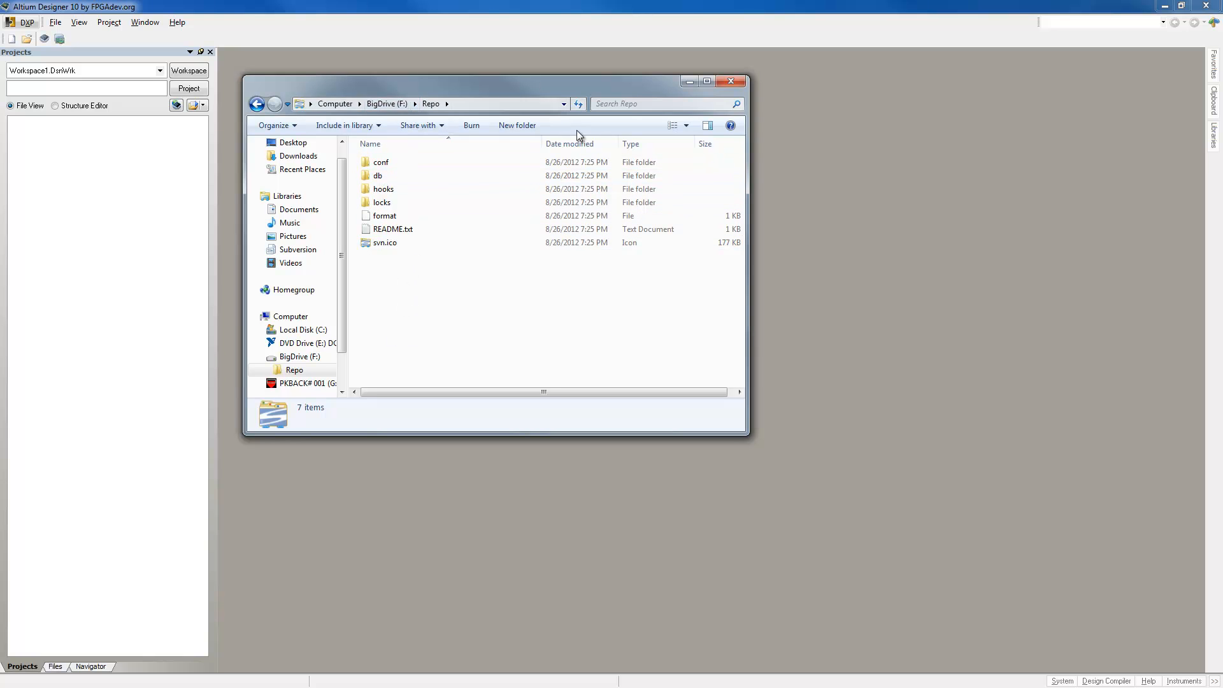
left_click(688, 84)
In Altium Designer's Design Repositories preferences, start a new connection to an existing SVN repository.
left_click(28, 26)
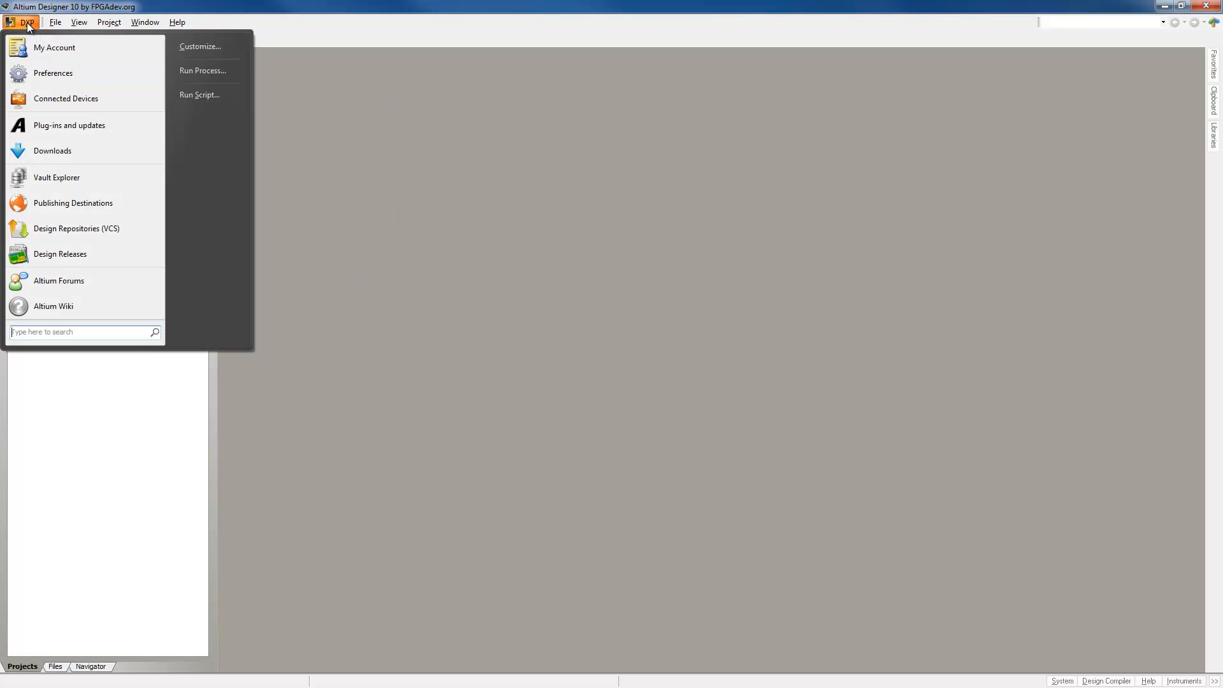
left_click(41, 75)
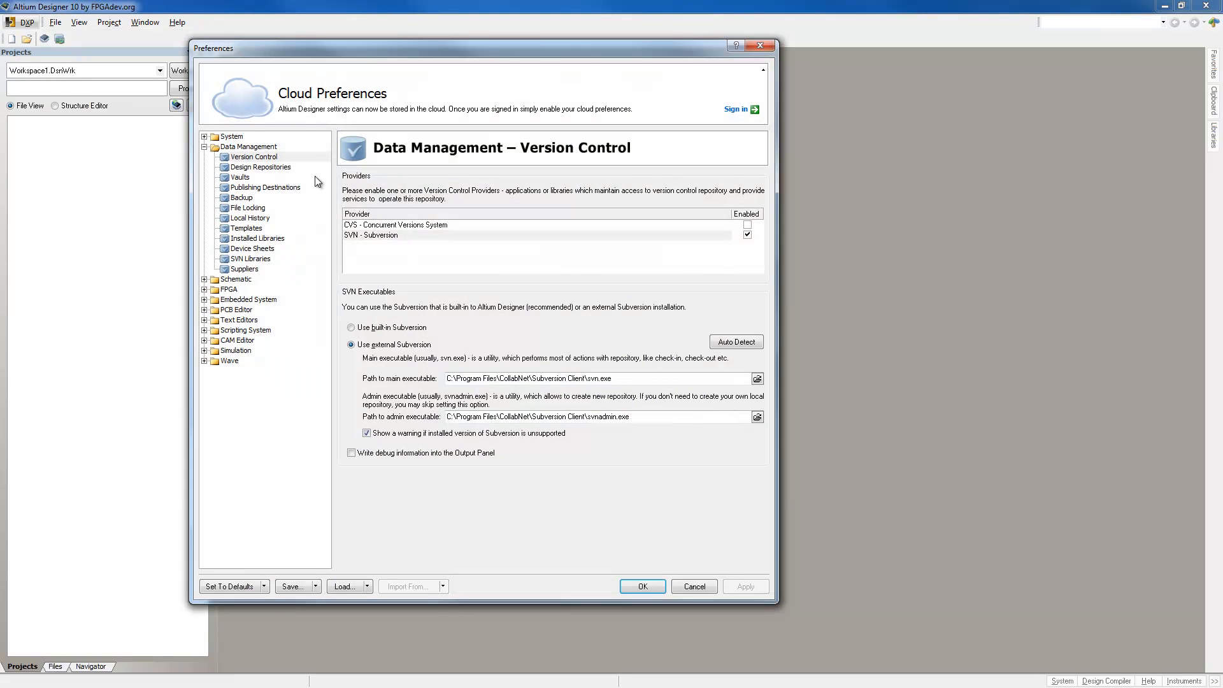
left_click(248, 158)
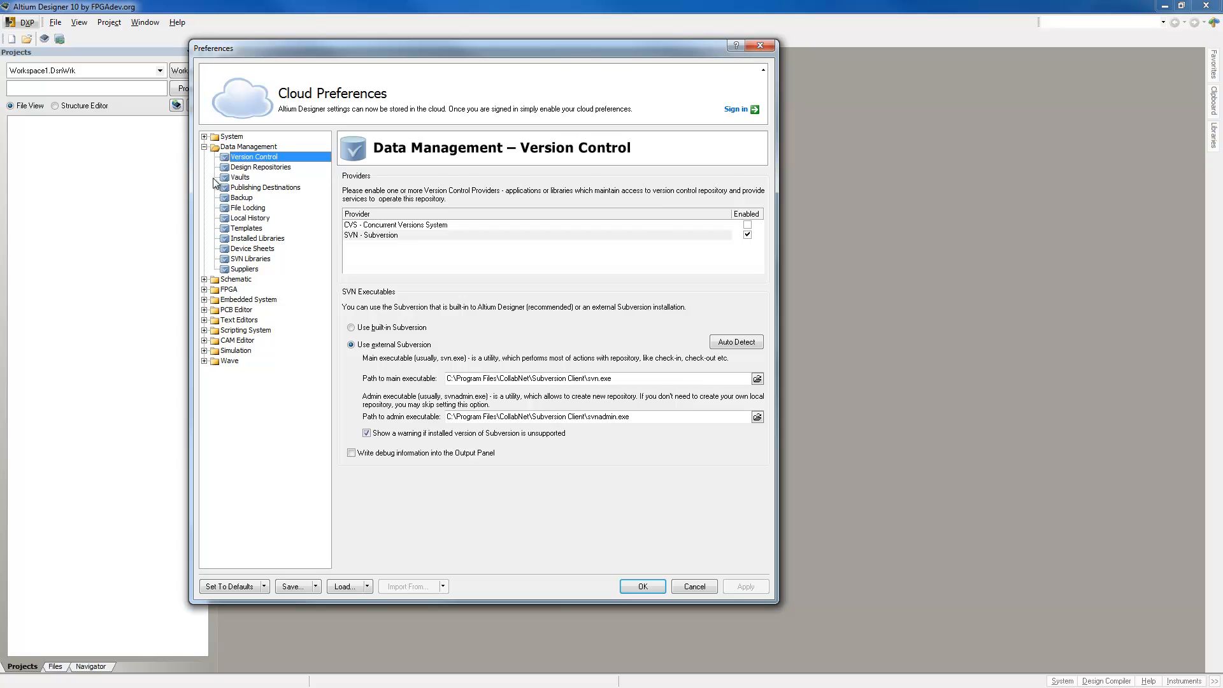
left_click(239, 167)
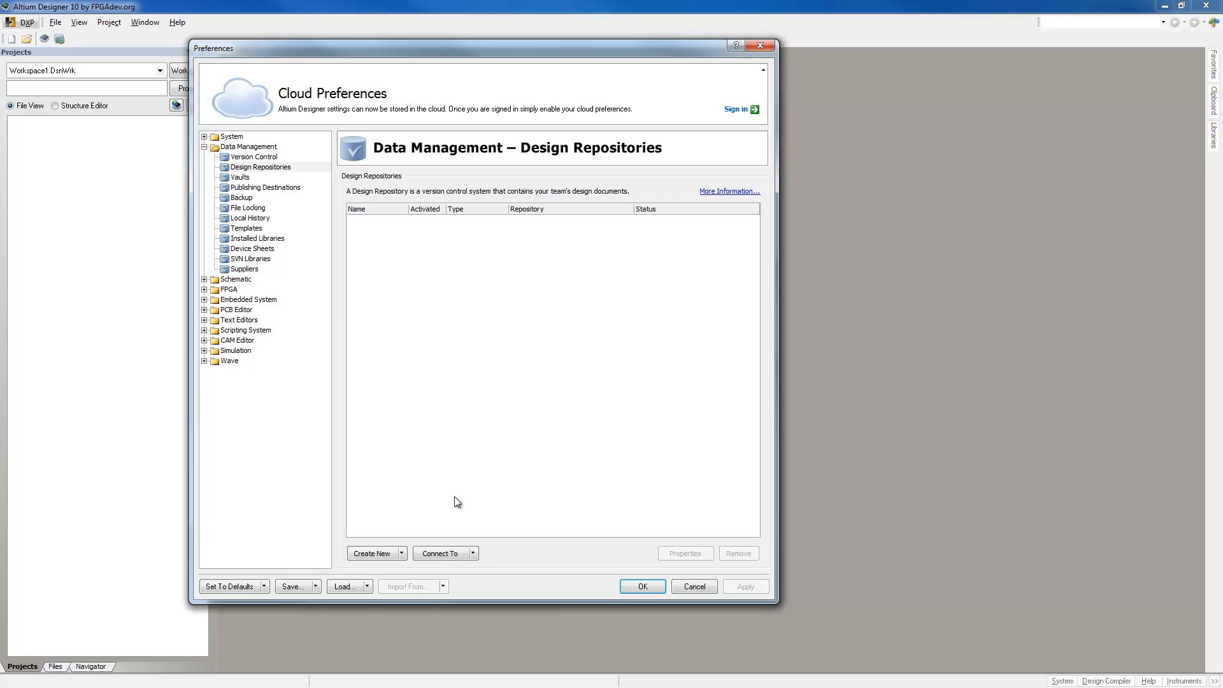
left_click(444, 553)
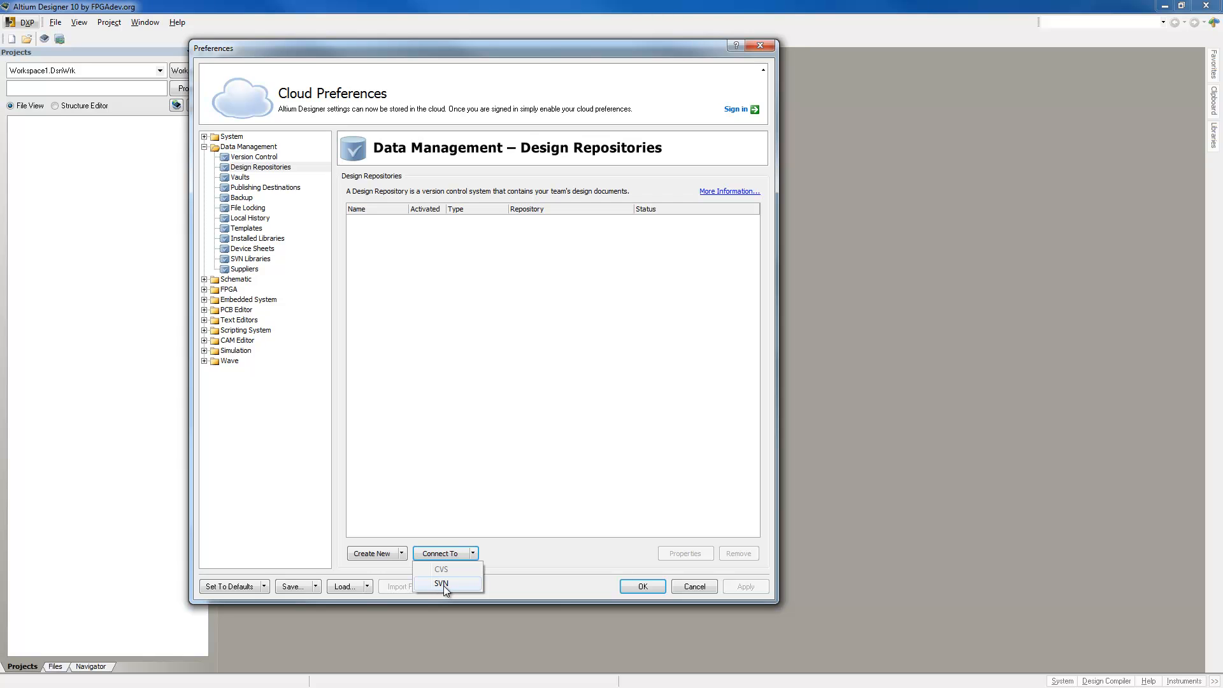
left_click(441, 584)
Name the SVN design repository DemoRepo and keep file as its connection method.
left_click_drag(602, 239, 496, 170)
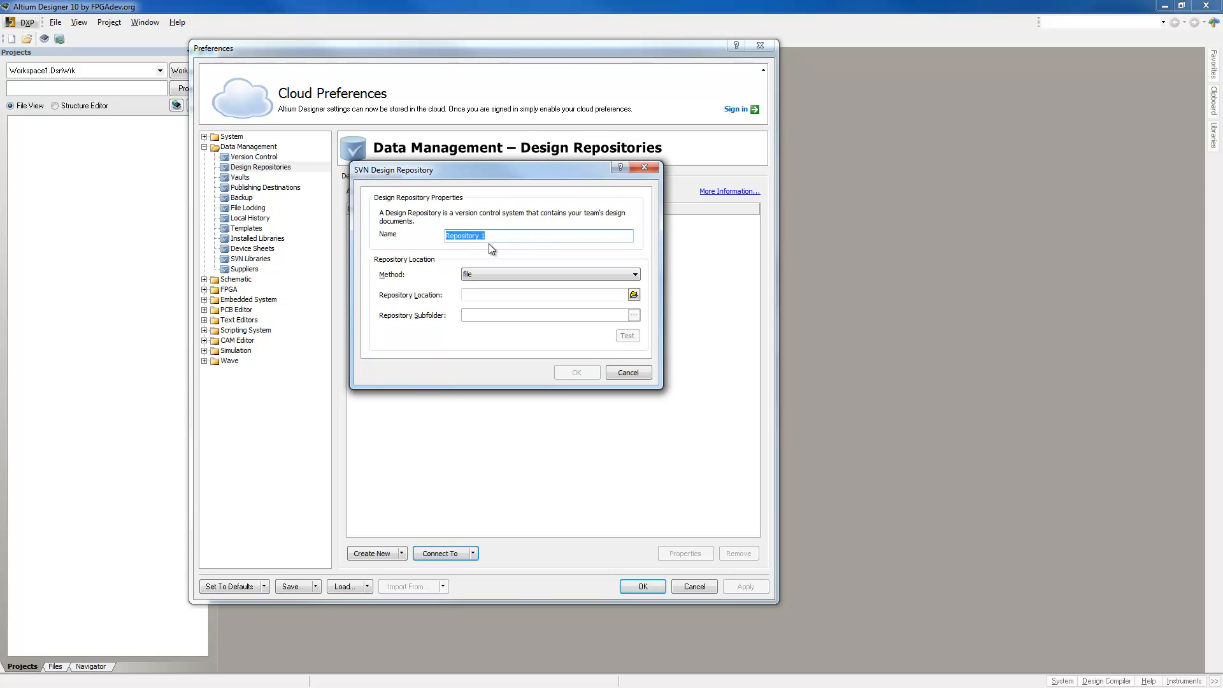
left_click_drag(454, 171, 668, 223)
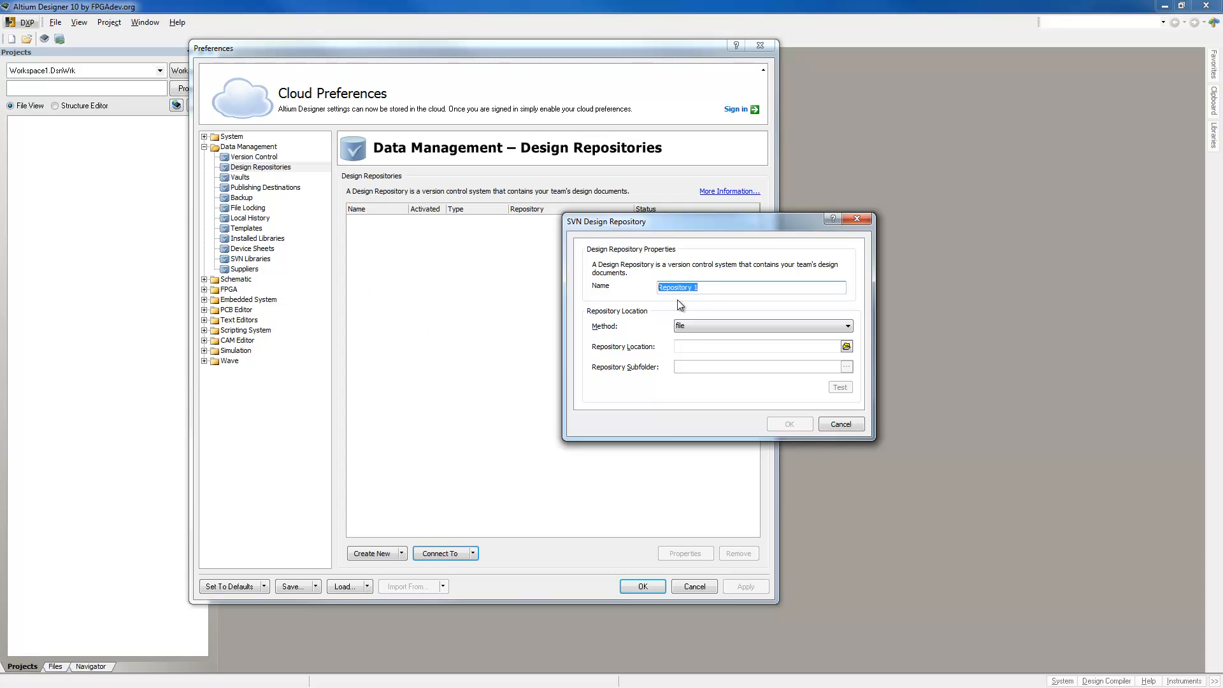
left_click_drag(717, 224, 515, 191)
left_click(506, 254)
left_click_drag(505, 253, 431, 260)
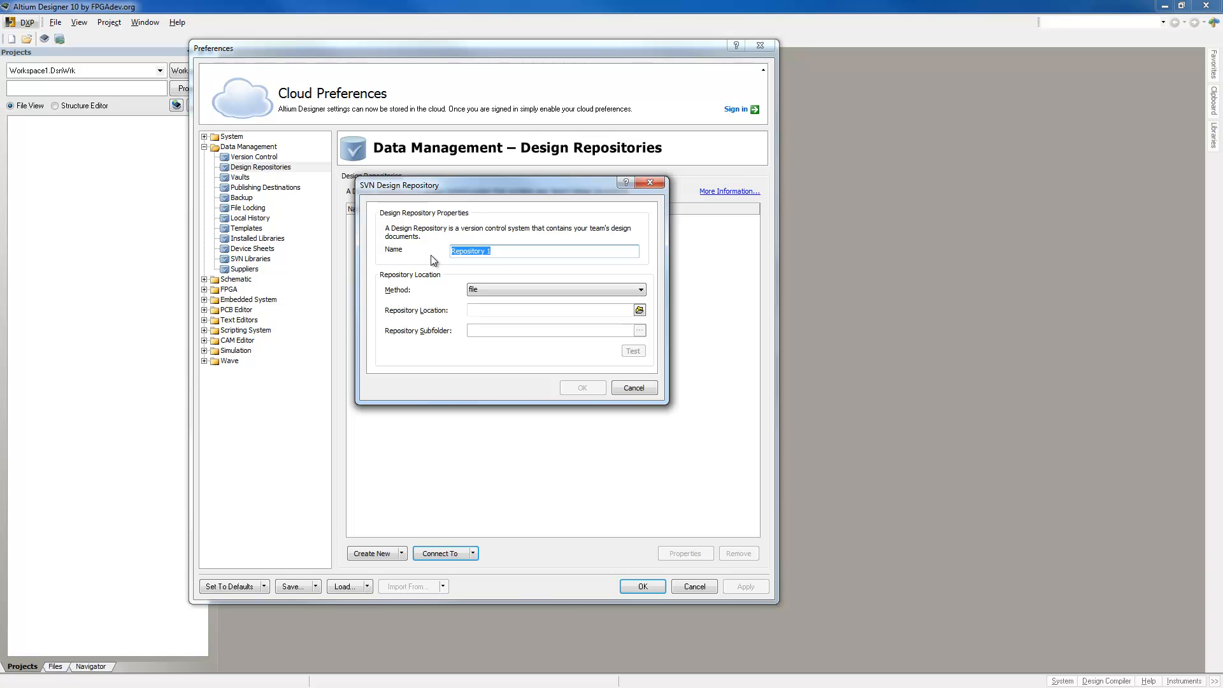
type("DemoRepo")
left_click(521, 292)
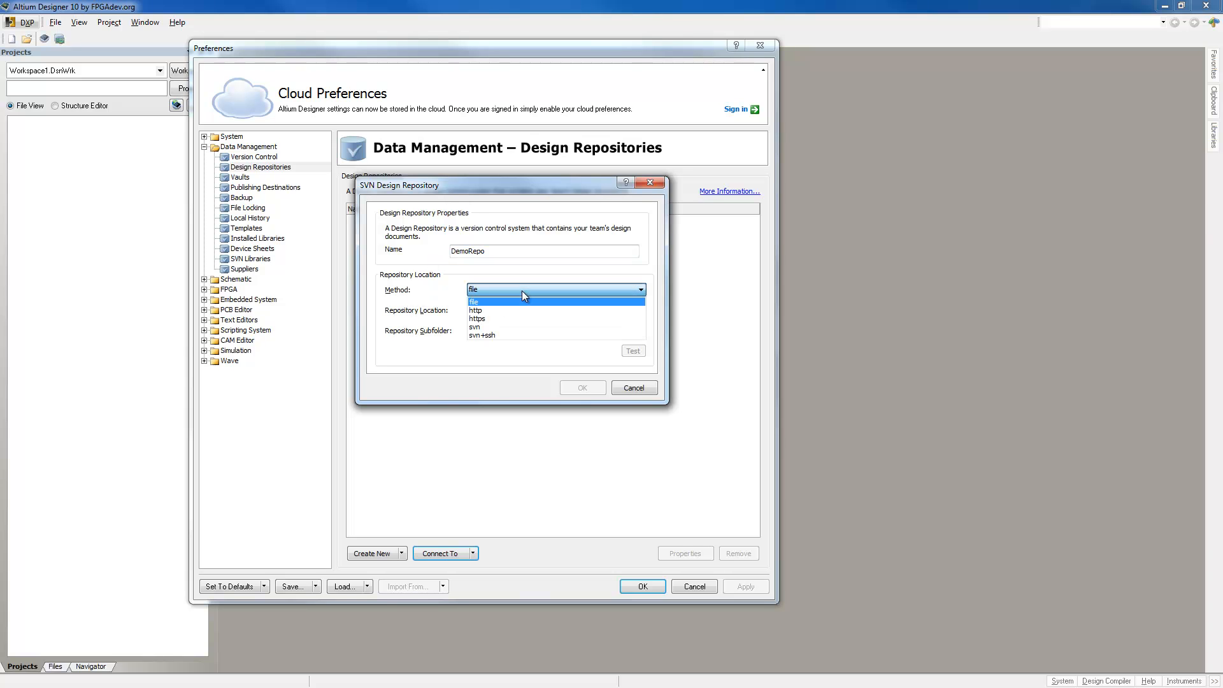
left_click(484, 303)
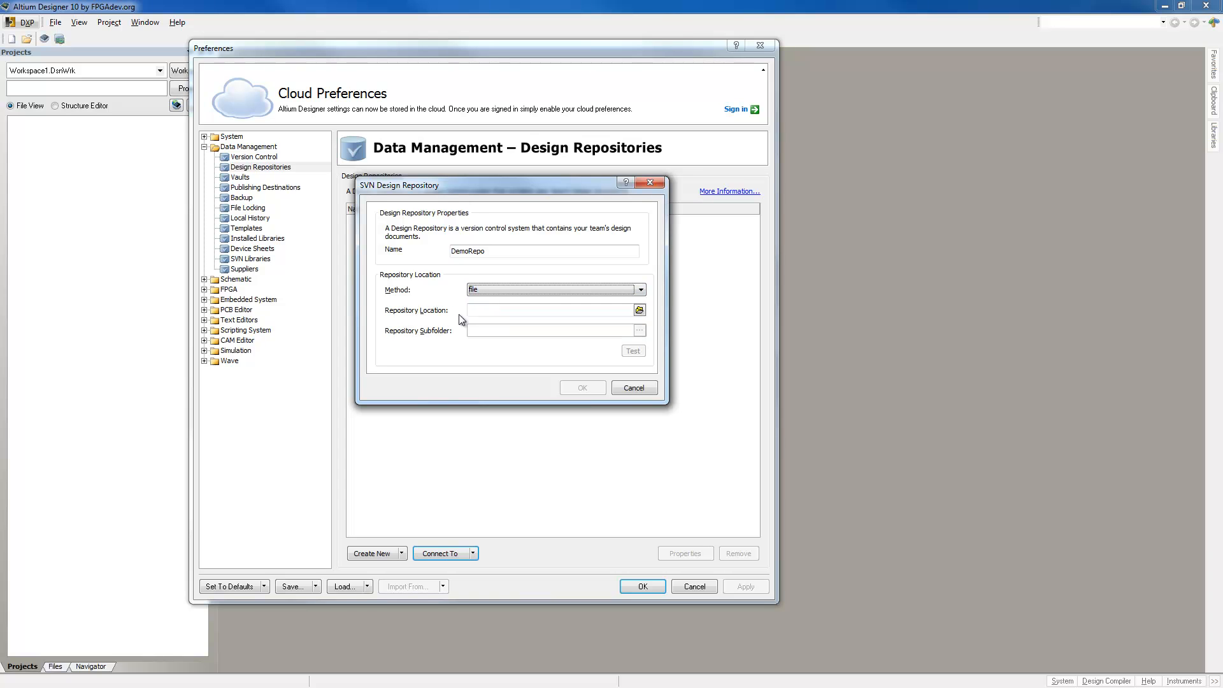
Set the repository location to the Repo folder on BigDrive (F:).
left_click(639, 310)
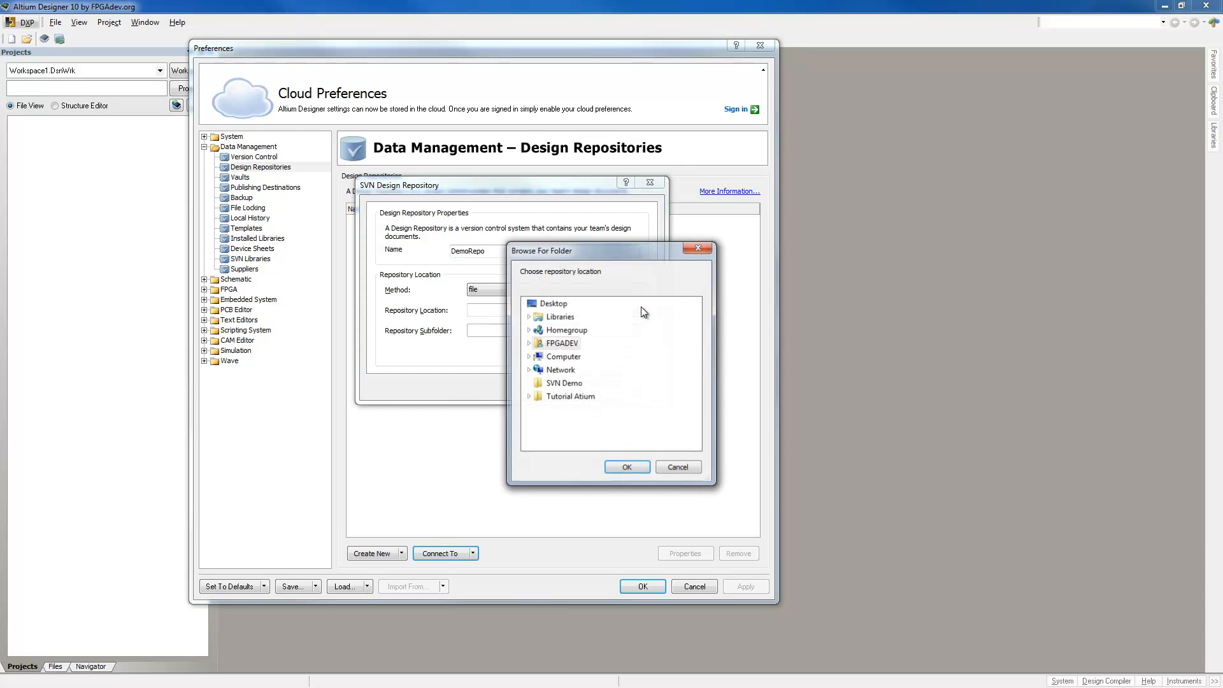
left_click(529, 356)
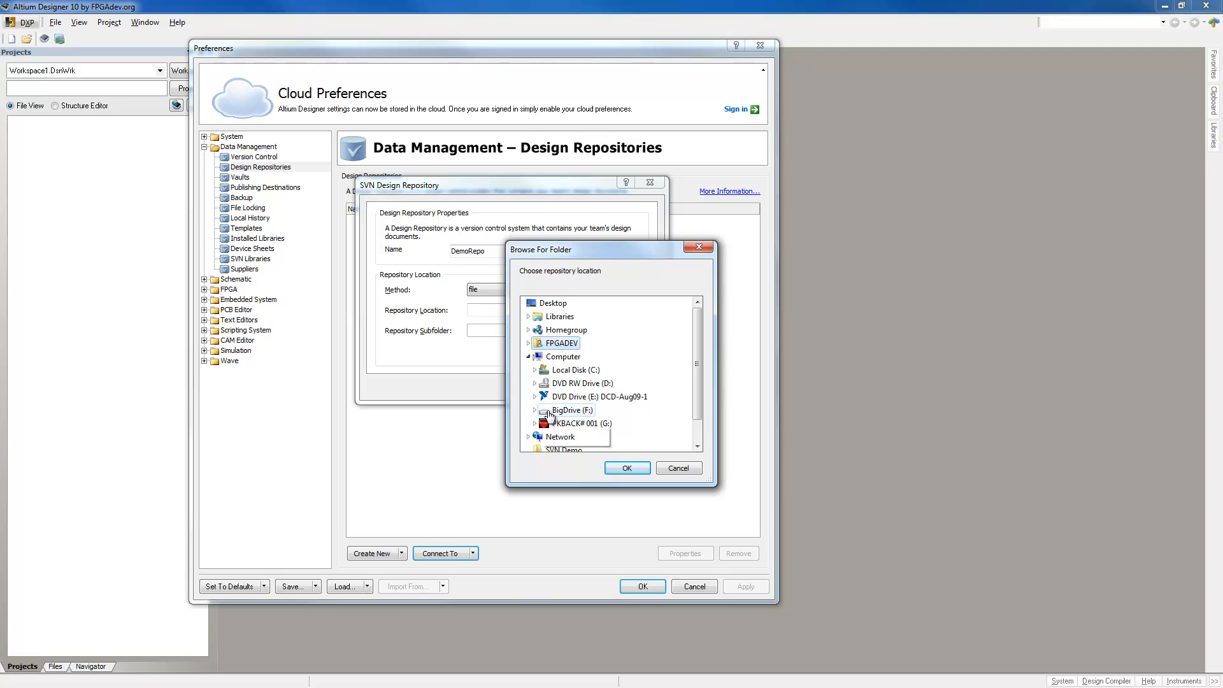
double_click(570, 410)
left_click_drag(695, 354, 697, 396)
left_click(567, 357)
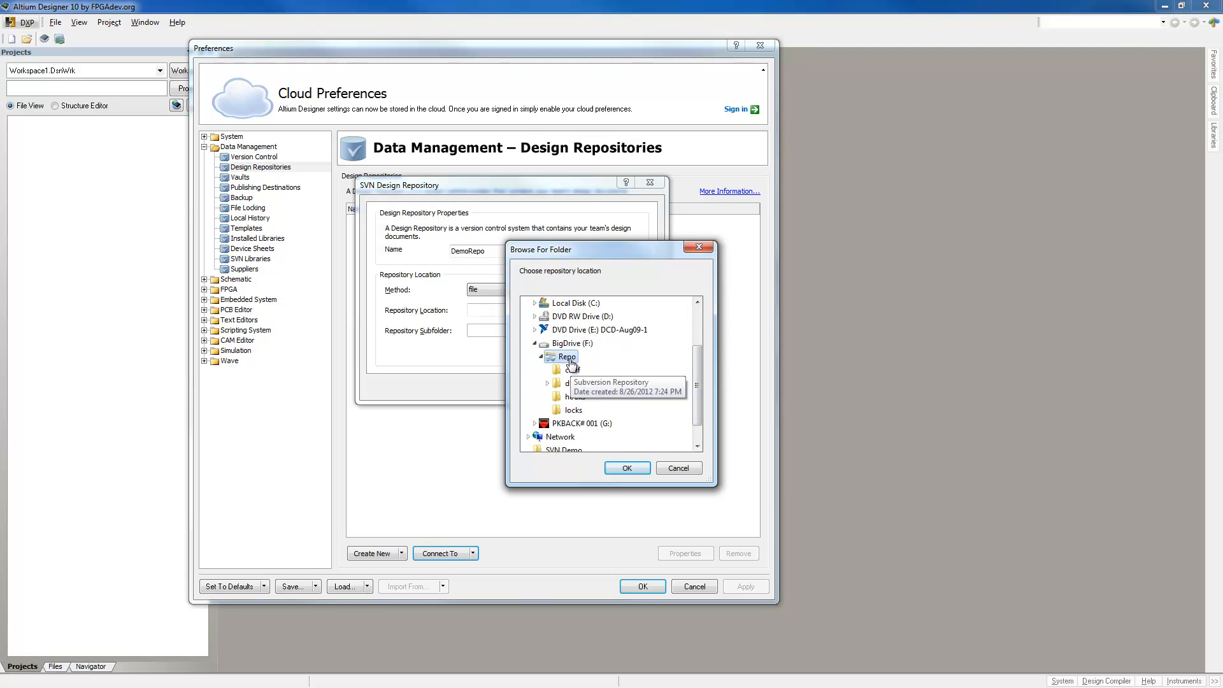
left_click(628, 469)
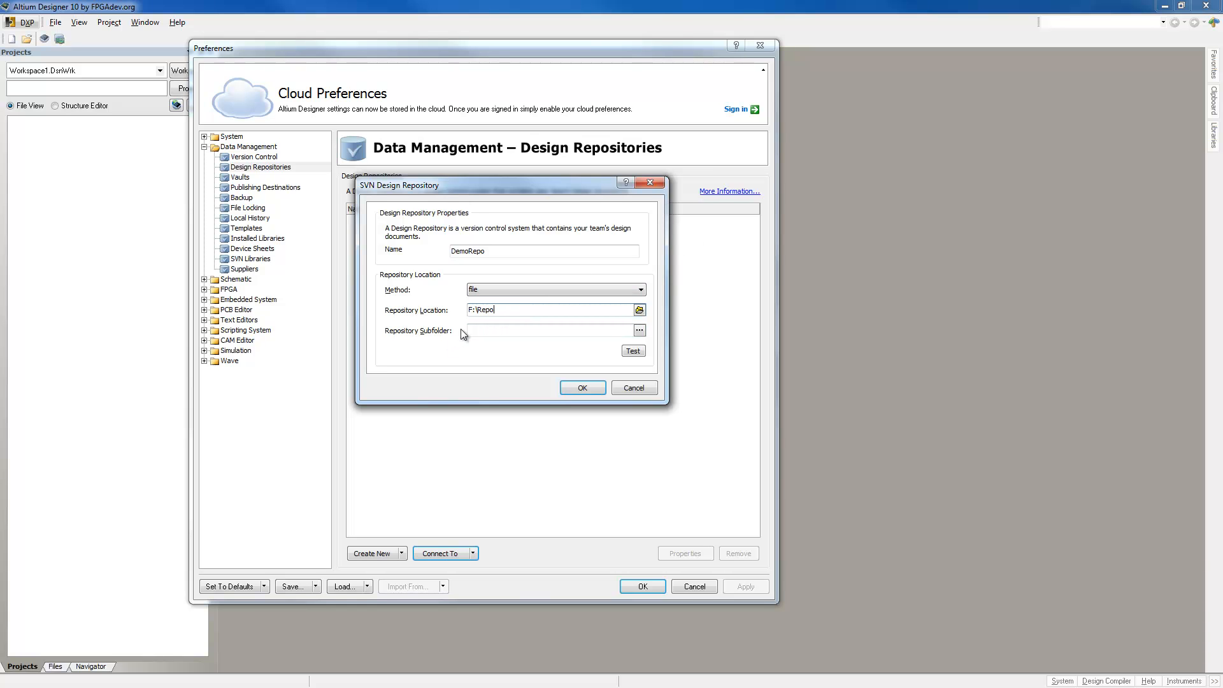
Test the connection to F:\Repo and add DemoRepo to the design repositories.
left_click(500, 311)
left_click(635, 351)
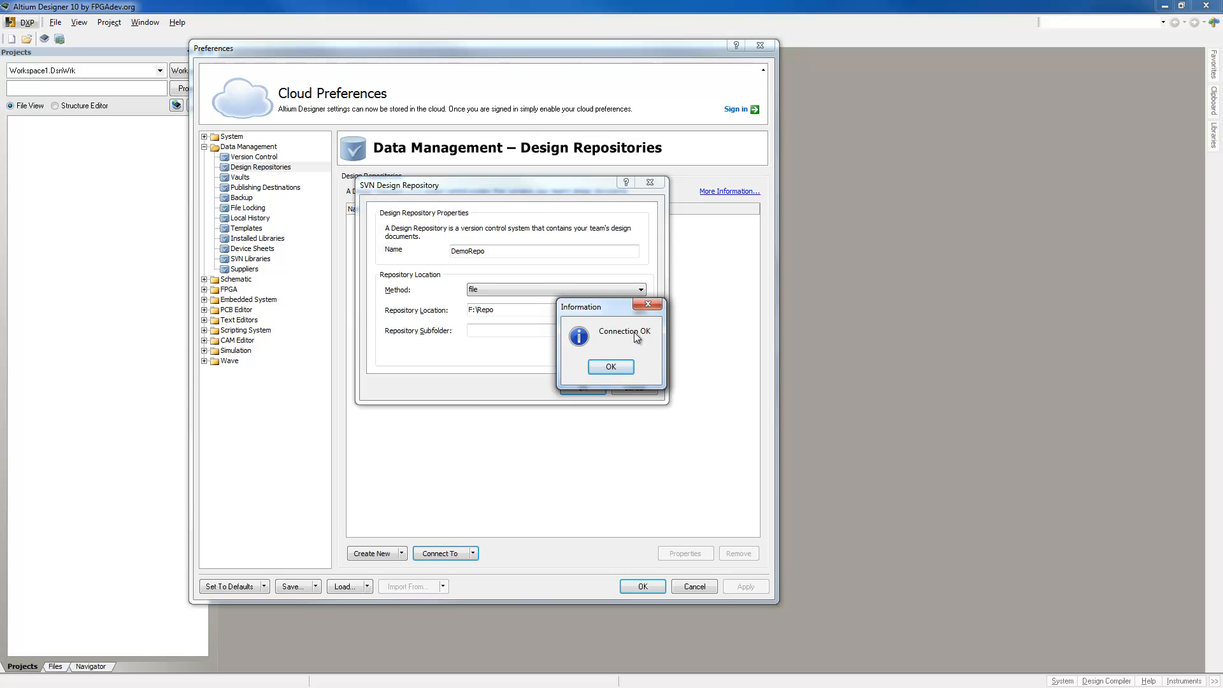
left_click(610, 368)
left_click(573, 390)
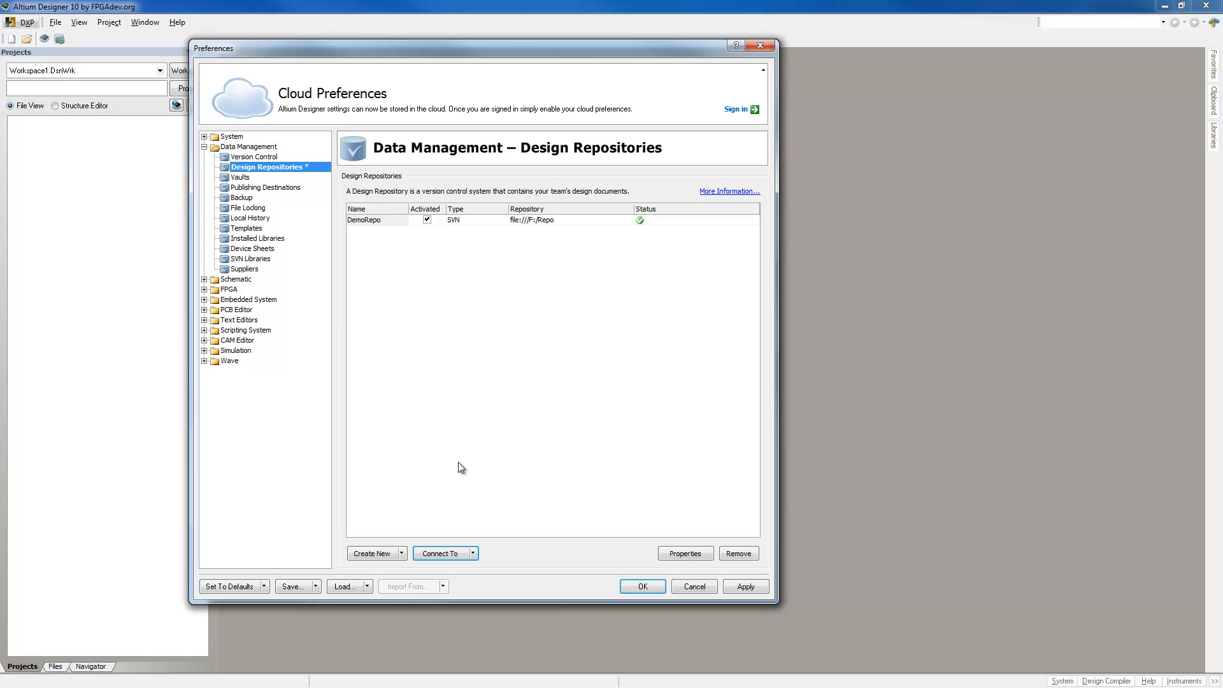
Start creating a new SVN design repository named ADcreatedRepo.
left_click(384, 554)
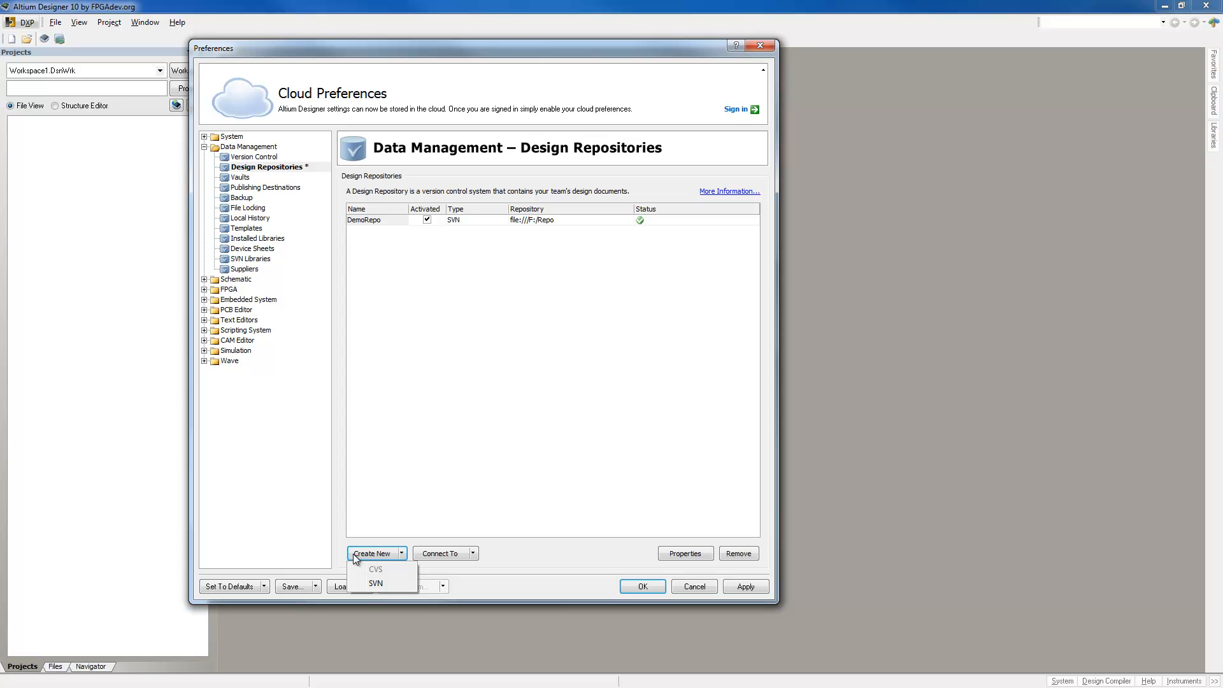
left_click(380, 583)
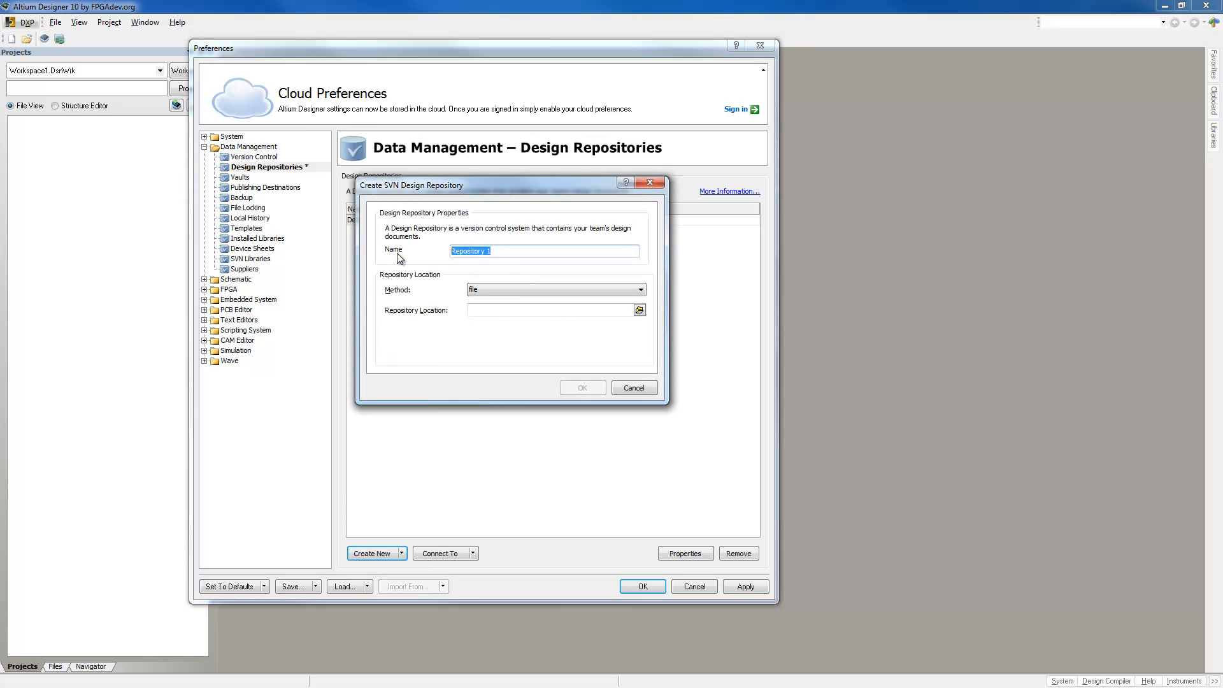
type("ADcreatedRepo")
Make a new folder ADrepo on BigDrive (F:) as the repository location and create the repository there.
left_click(640, 310)
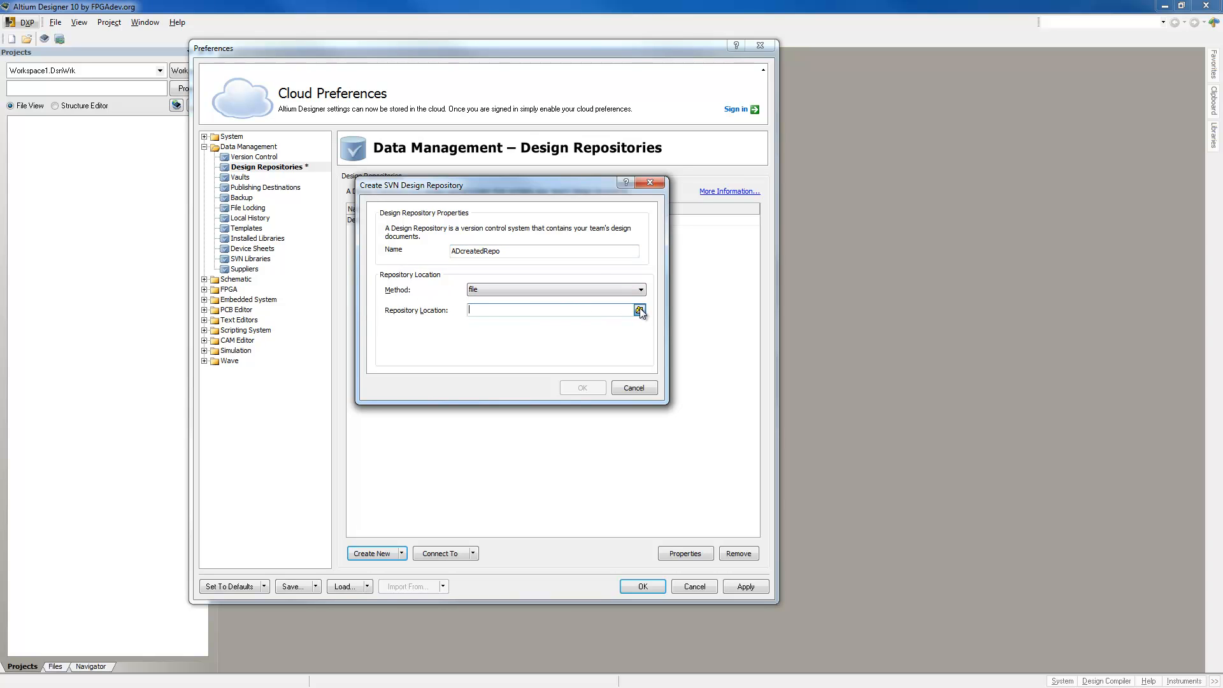
left_click(529, 358)
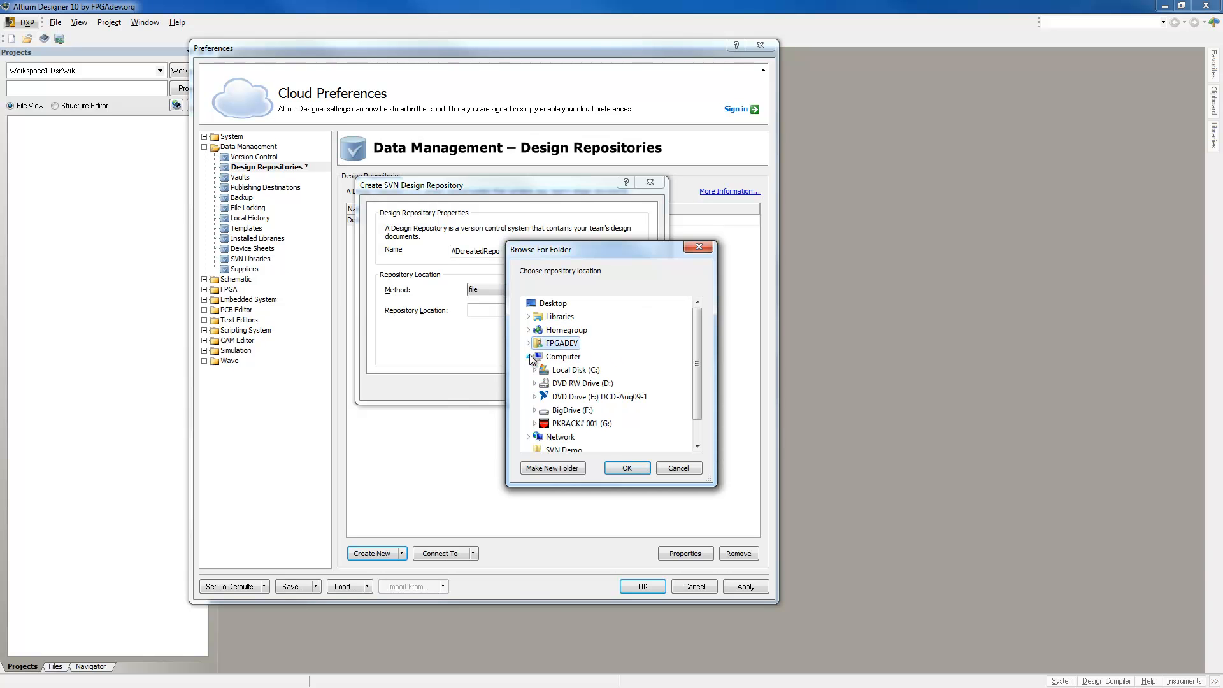
left_click(534, 411)
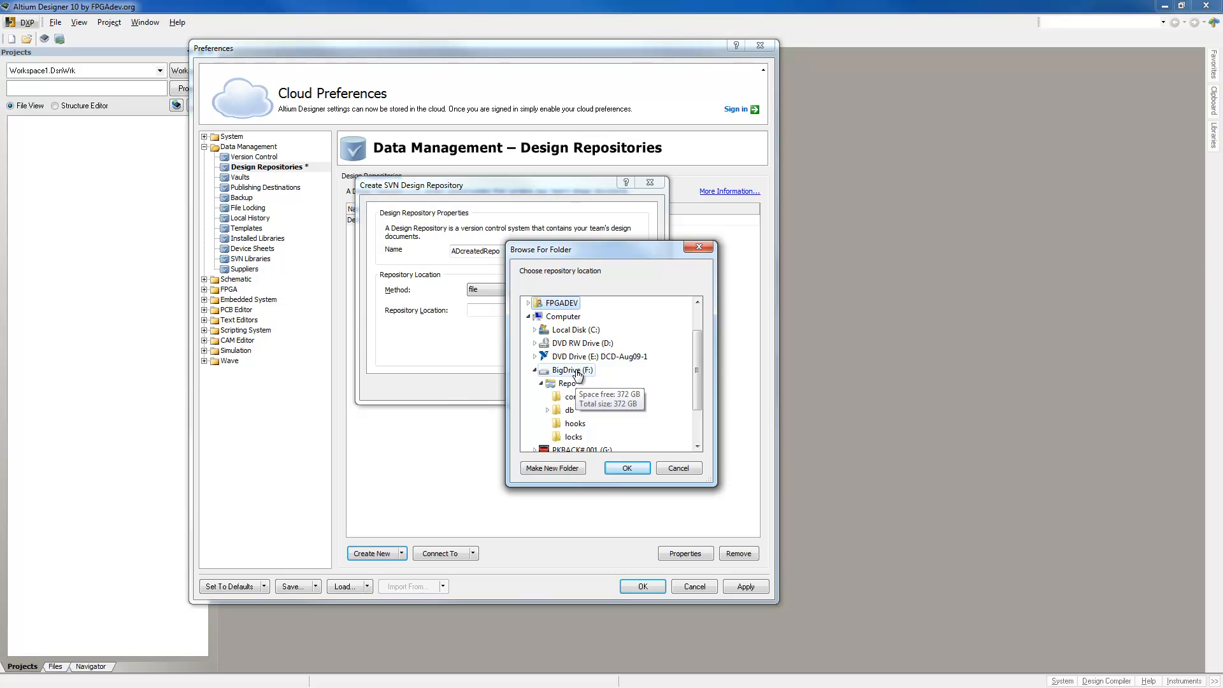
left_click(576, 372)
left_click(551, 468)
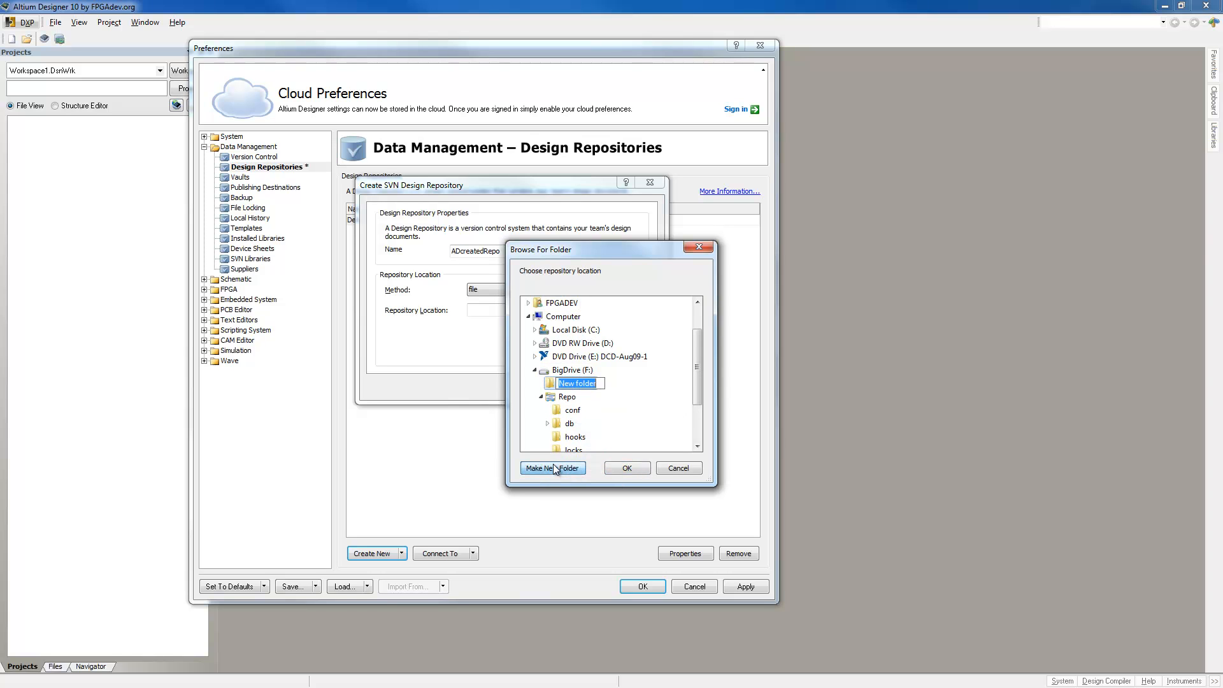
type("ADrepo")
left_click(617, 471)
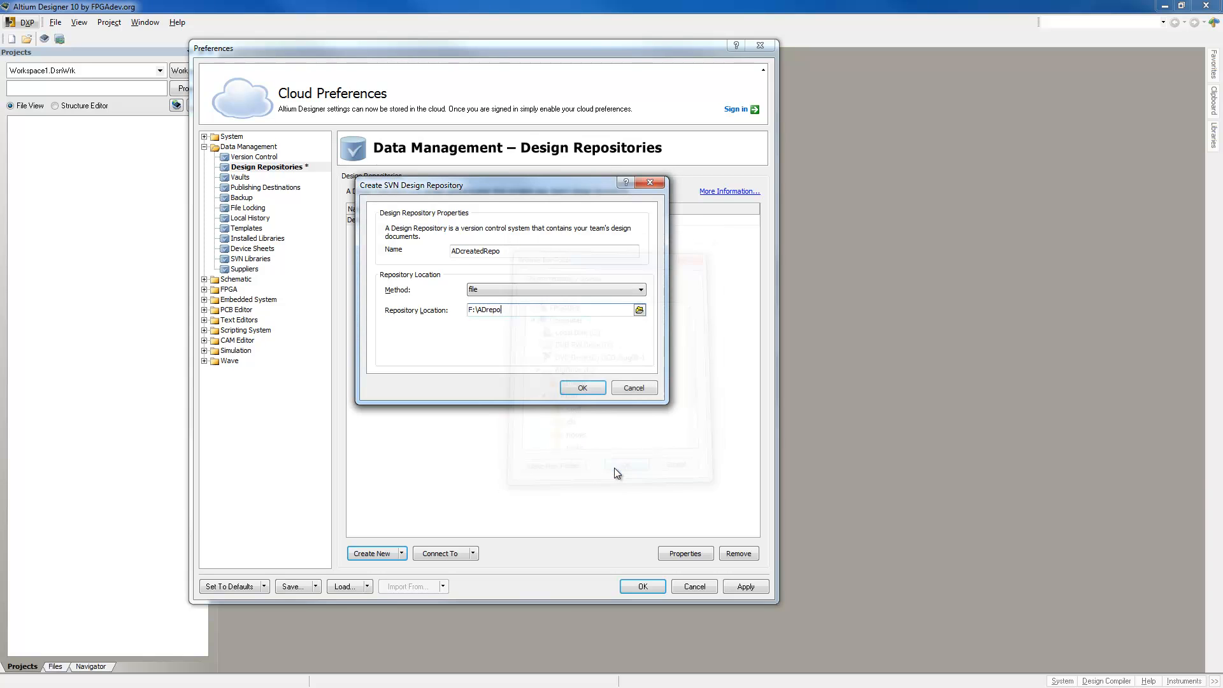
left_click(582, 389)
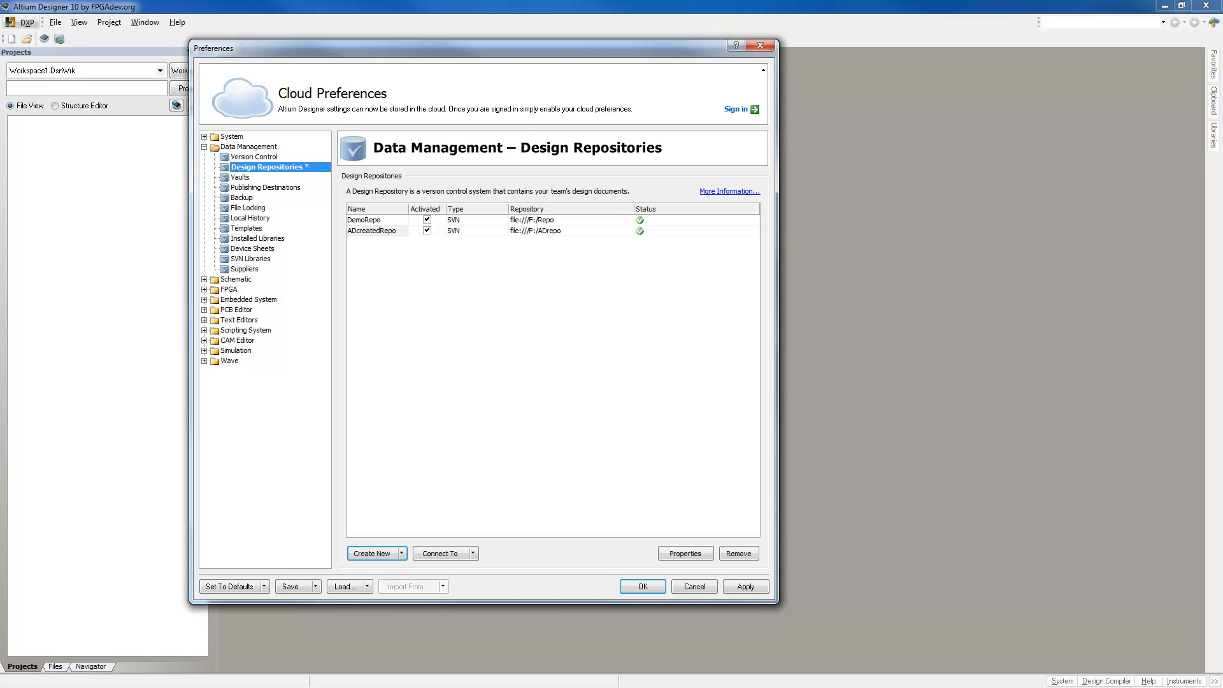
In Windows Explorer, inspect the contents of the ADrepo folder on BigDrive (F:), return to the drive, and go back to Altium Designer.
key("super+e")
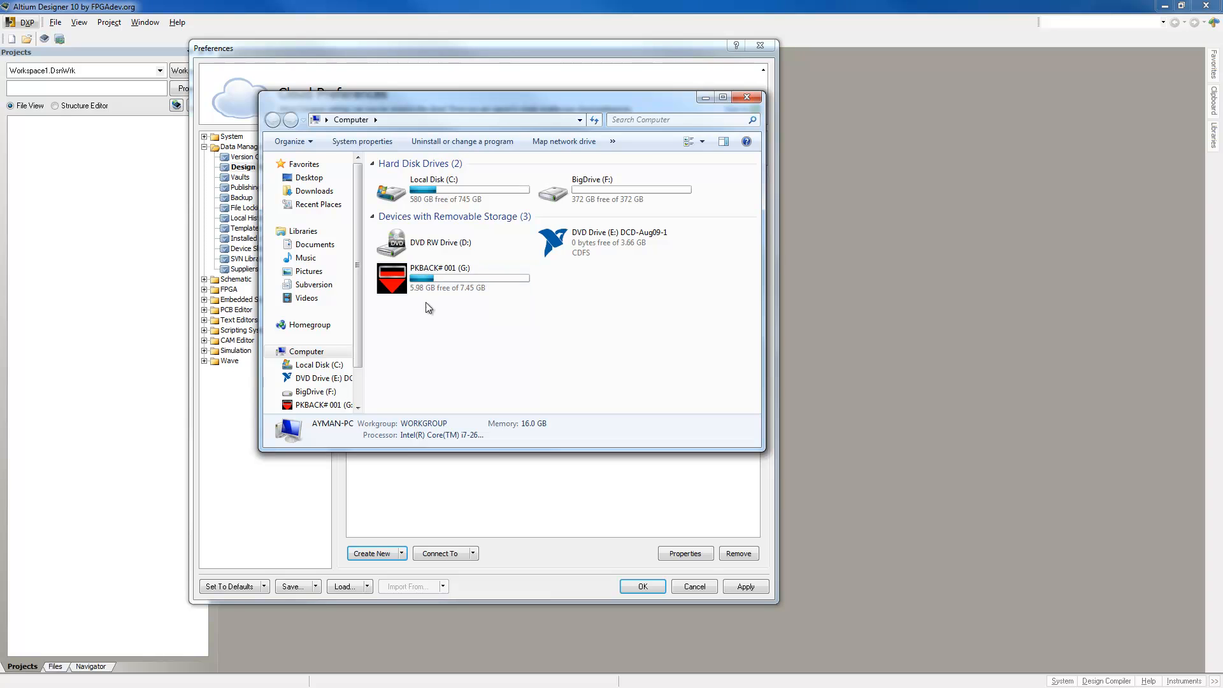
double_click(651, 189)
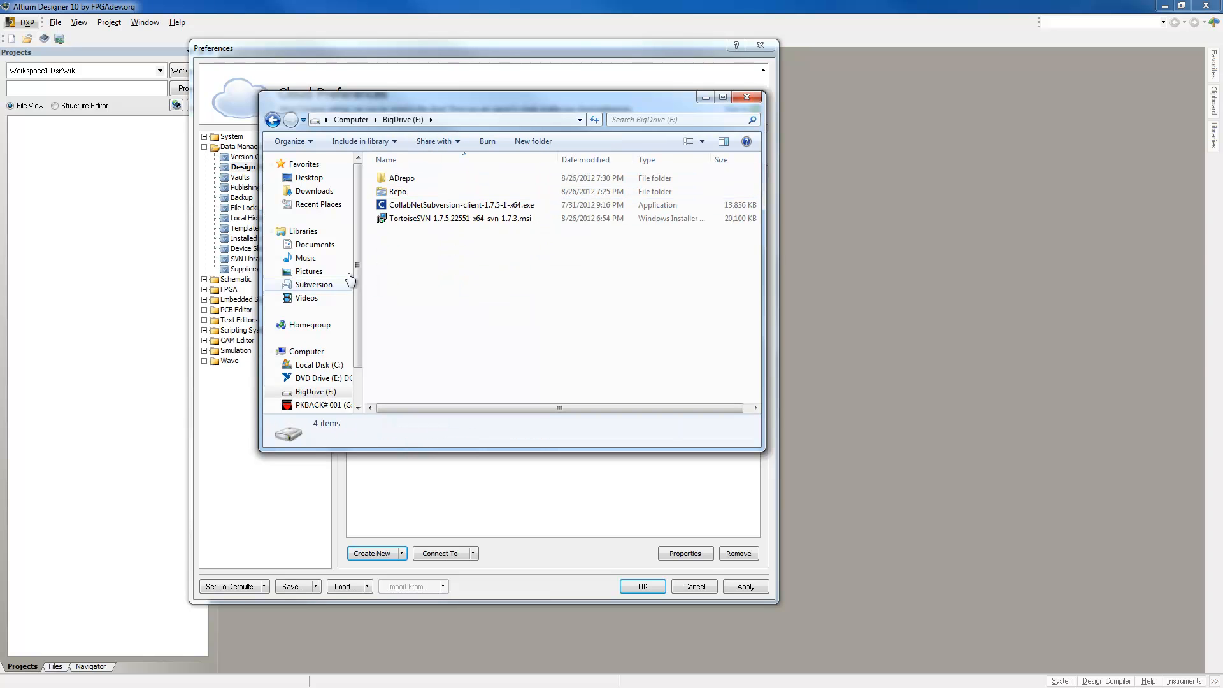
double_click(396, 179)
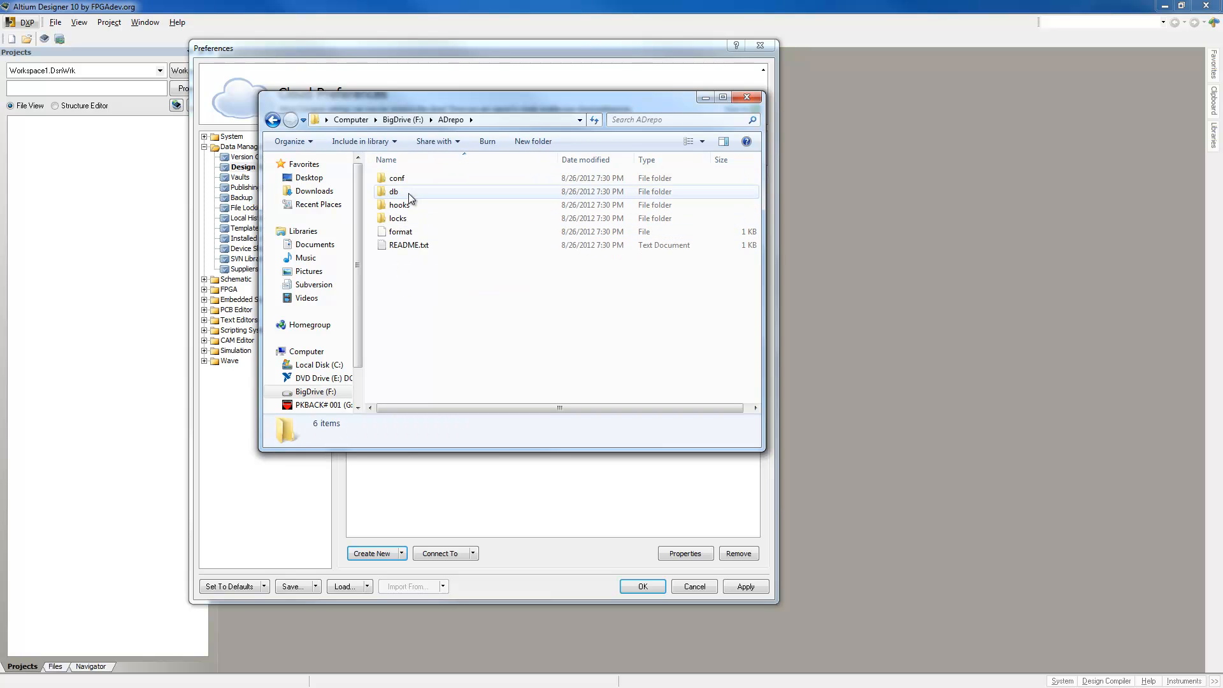
left_click(403, 120)
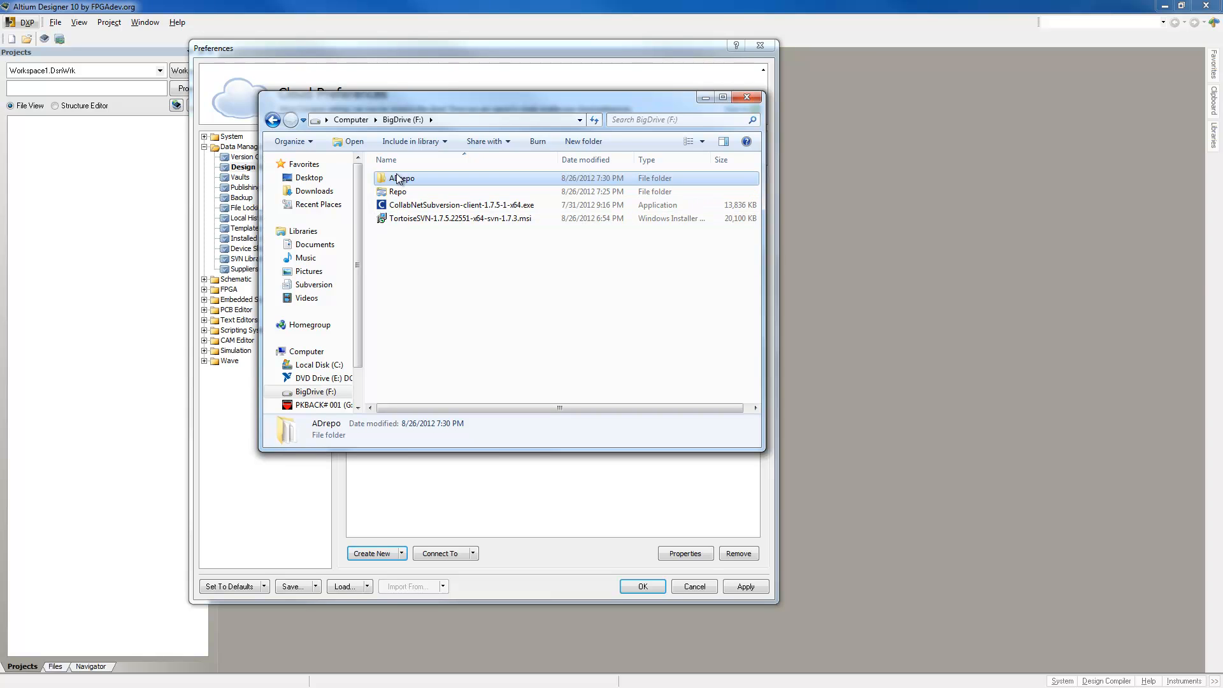
left_click(436, 272)
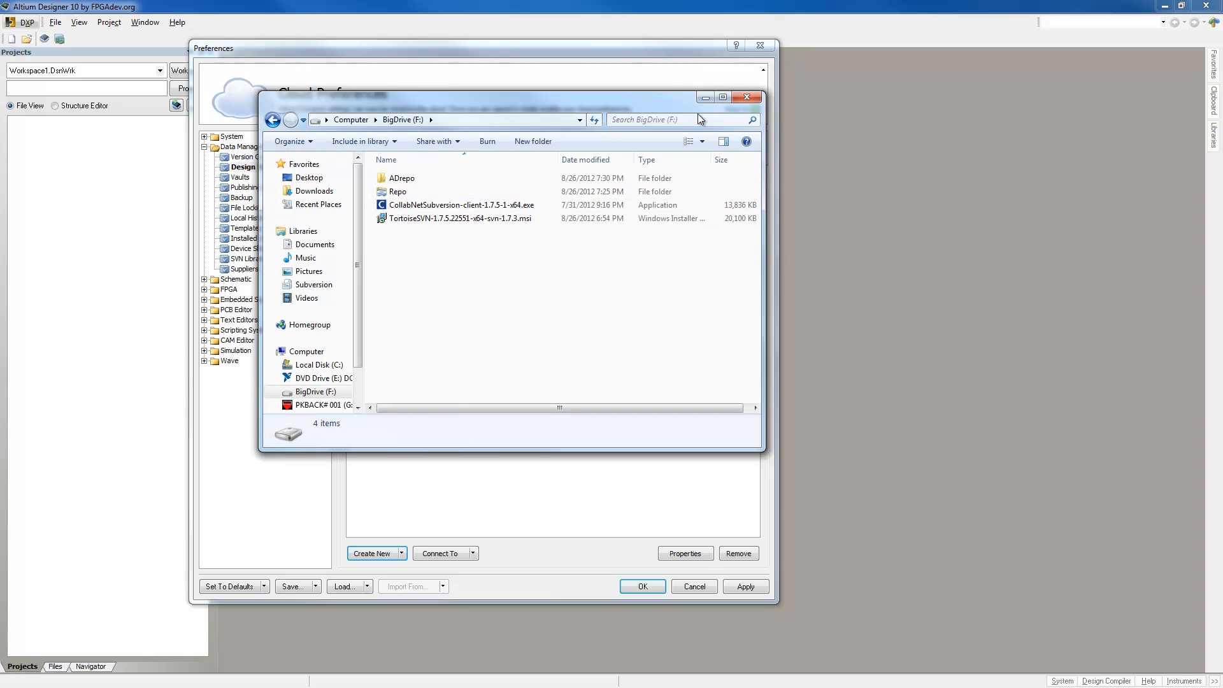
left_click(472, 650)
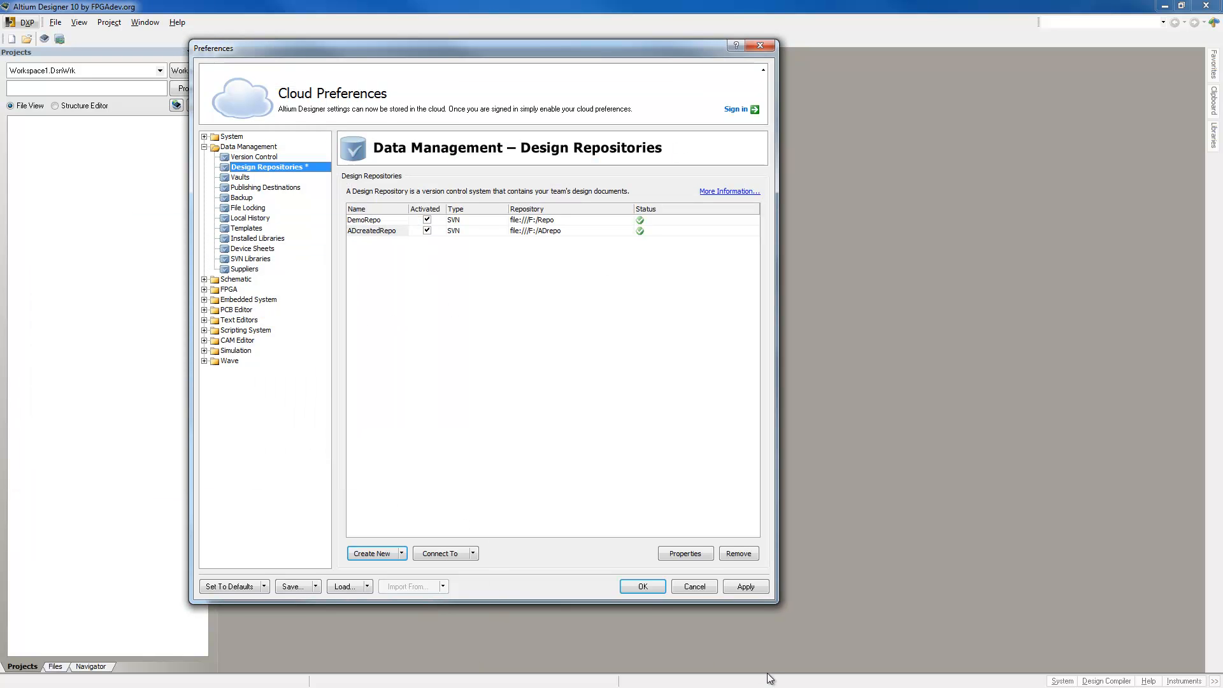
Accept the design repository preferences and create a new PCB project.
left_click(643, 587)
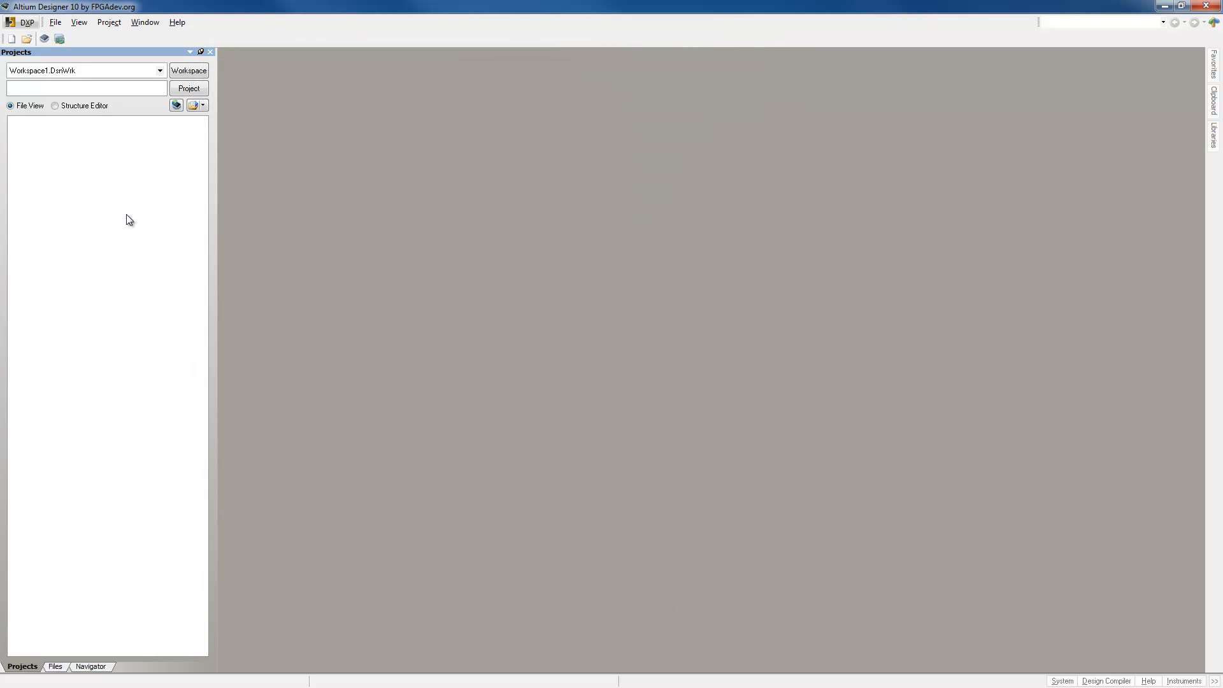
left_click(56, 26)
mouse_move(66, 40)
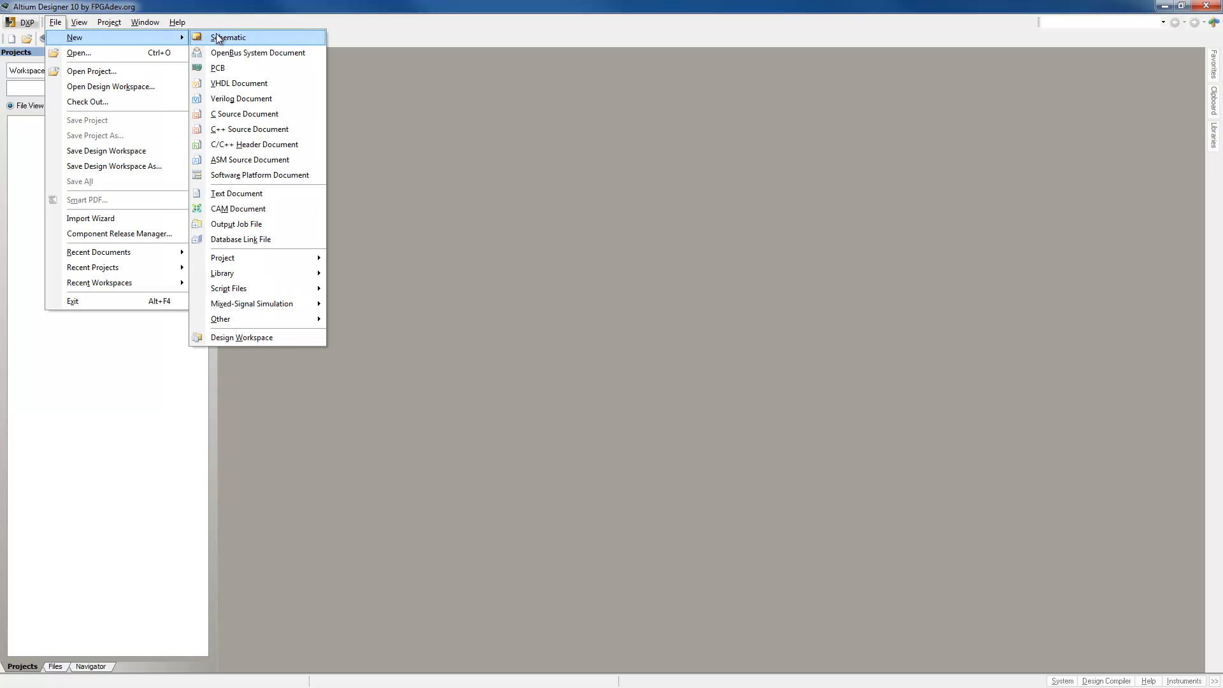
mouse_move(248, 258)
left_click(358, 258)
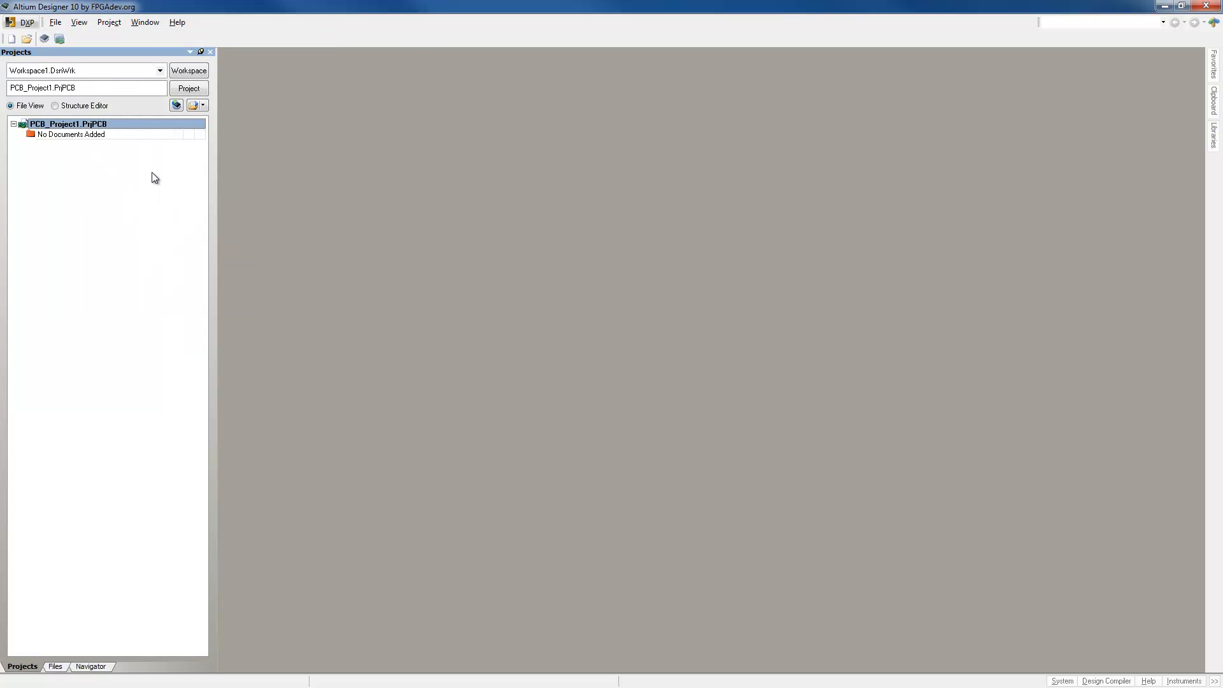
Add a new schematic document to the PCB project.
left_click(55, 22)
mouse_move(74, 38)
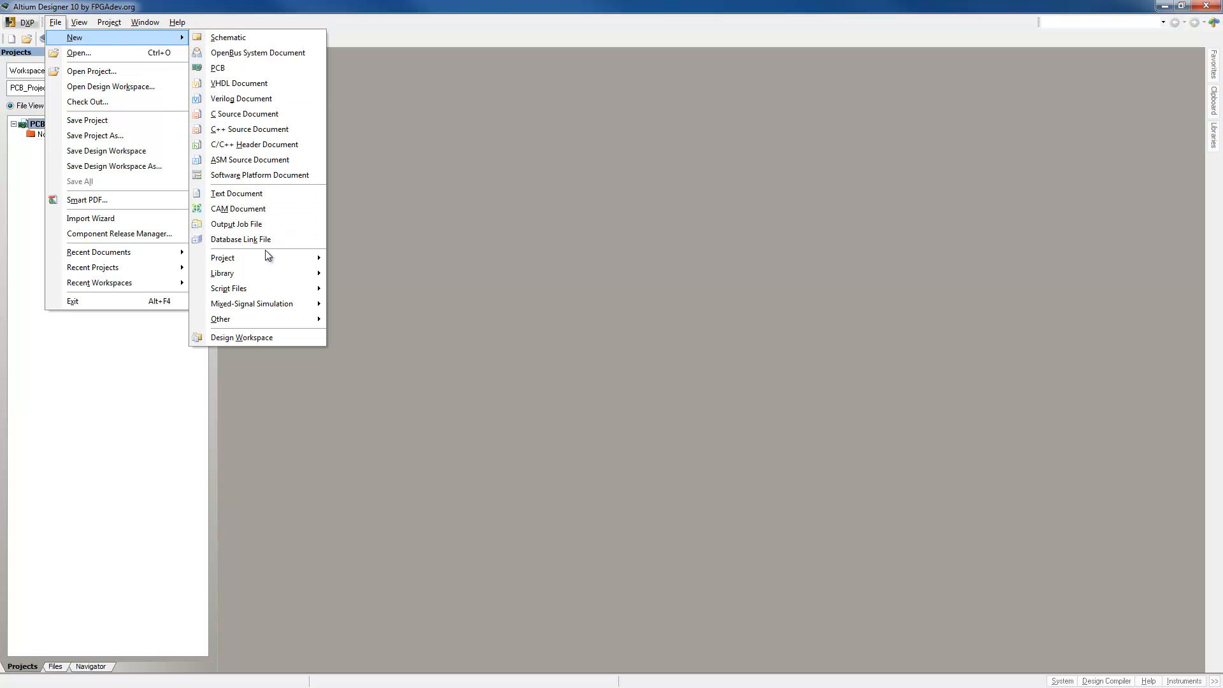
left_click(226, 37)
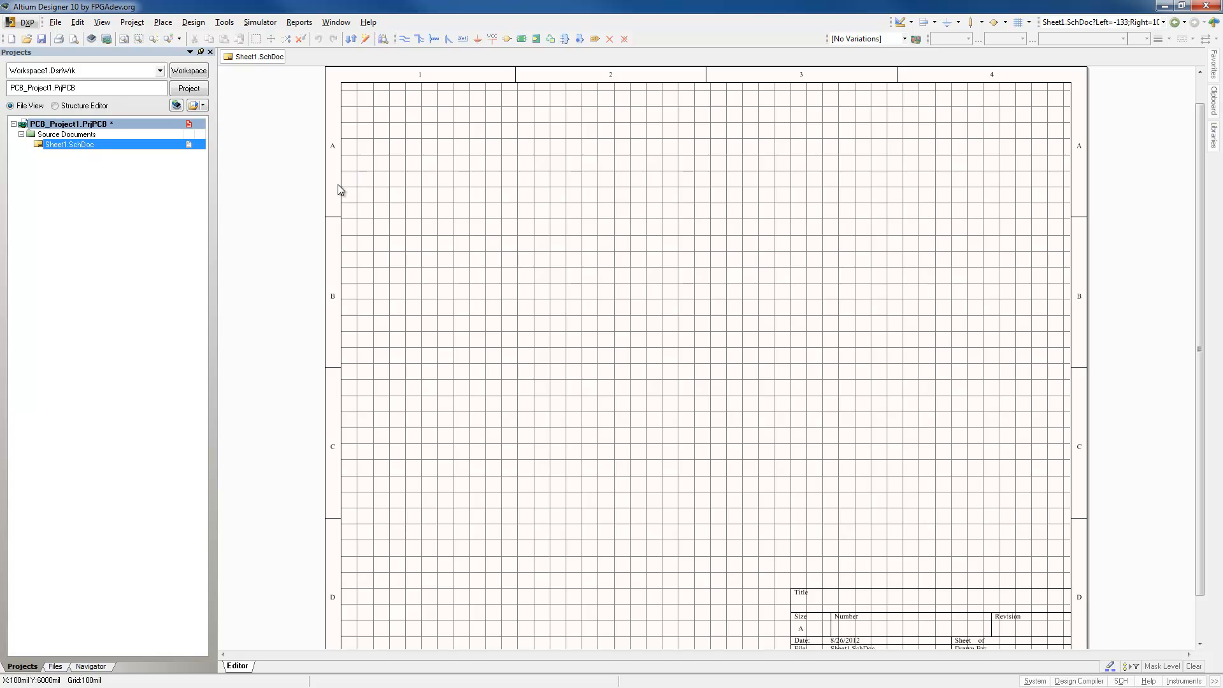
Place the text string "Designer A - Initial modifications" at font size 20 in zone A1 of the schematic sheet.
left_click(164, 22)
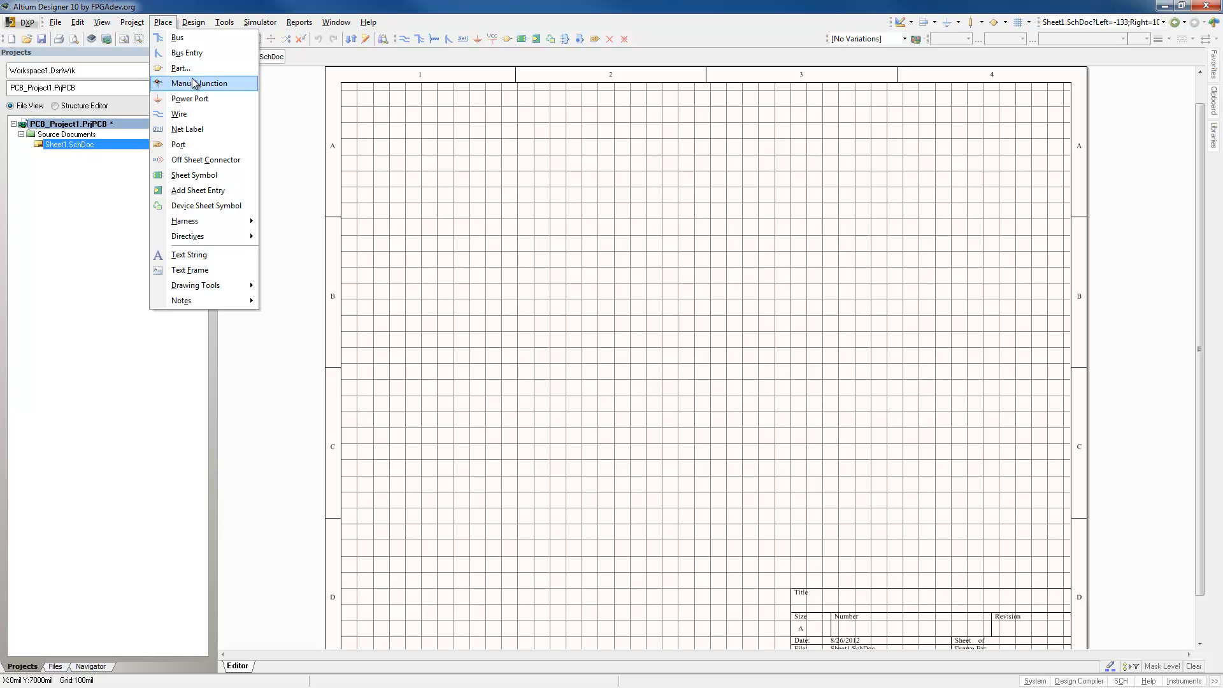
left_click(215, 255)
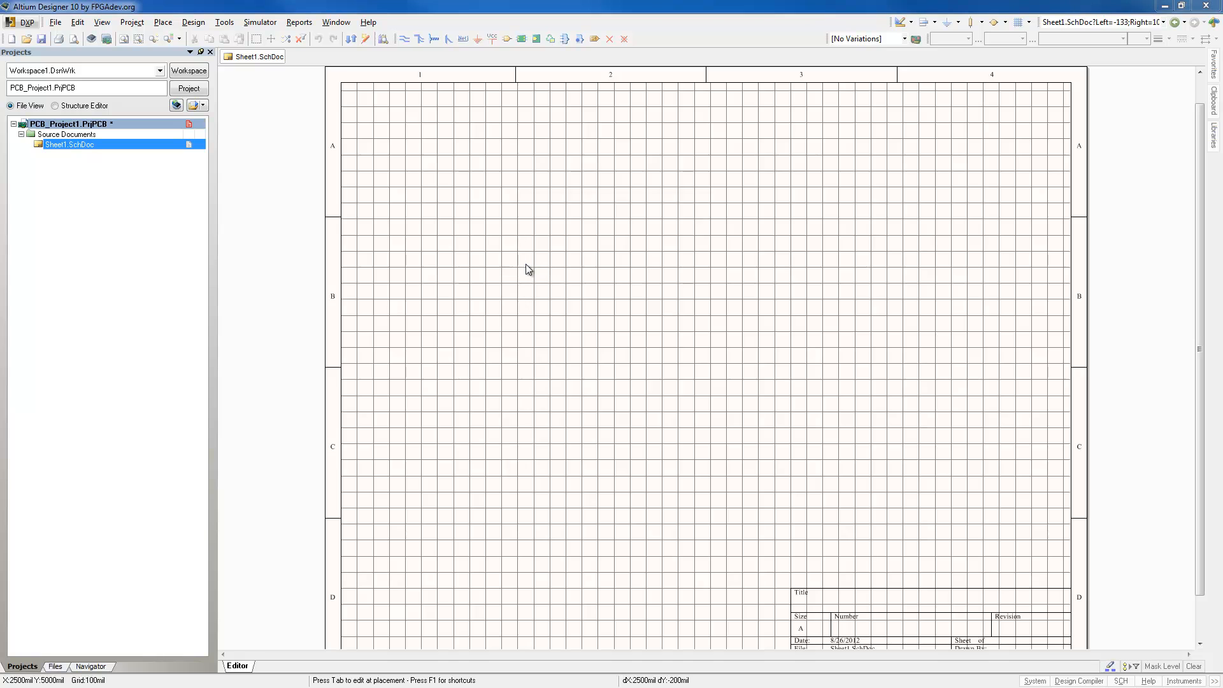
key("Tab")
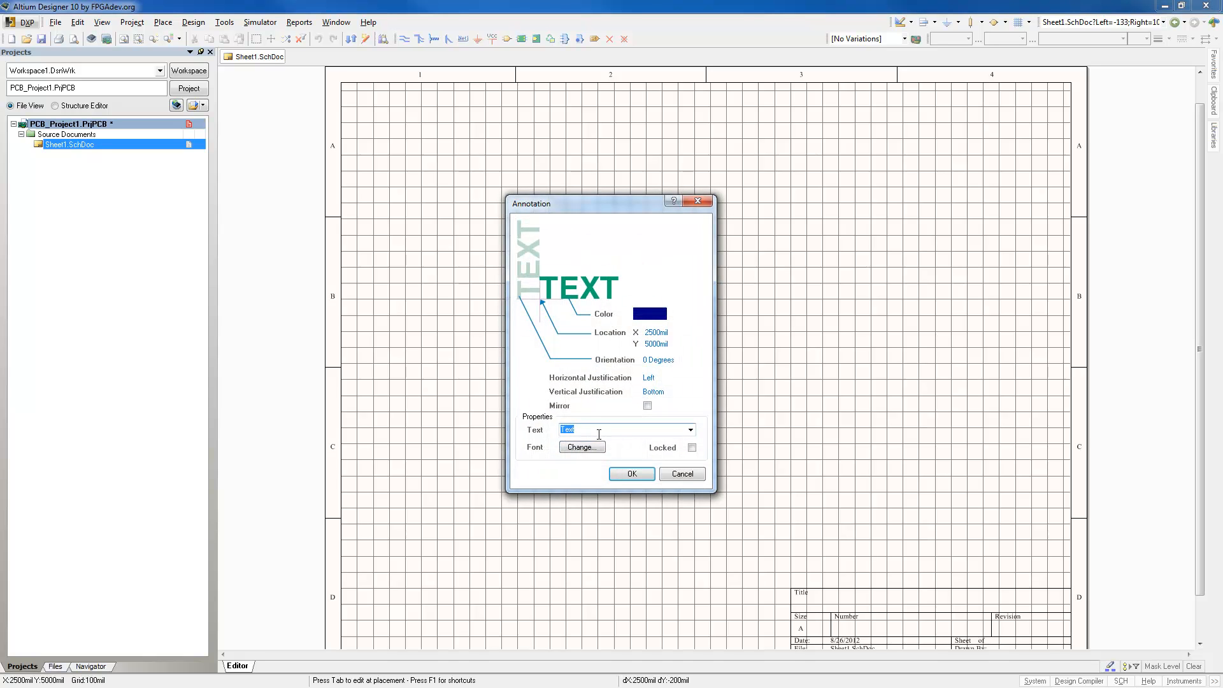
type("Designer A - Initial modifications")
left_click(581, 448)
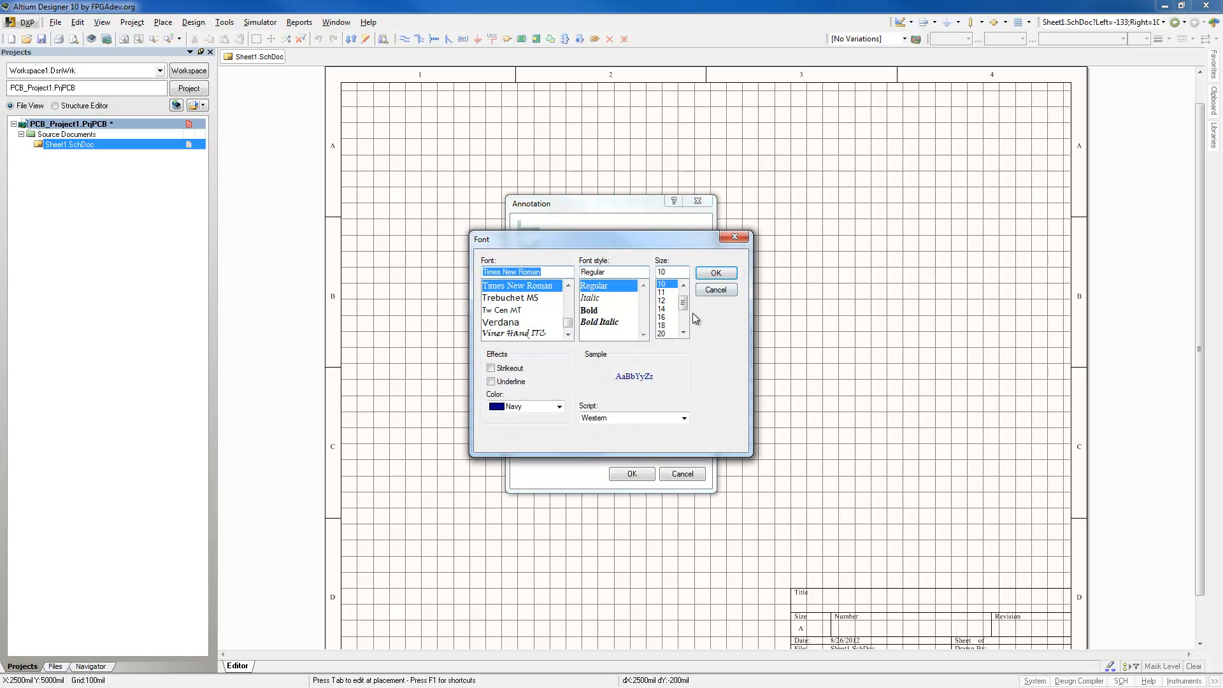
left_click(662, 334)
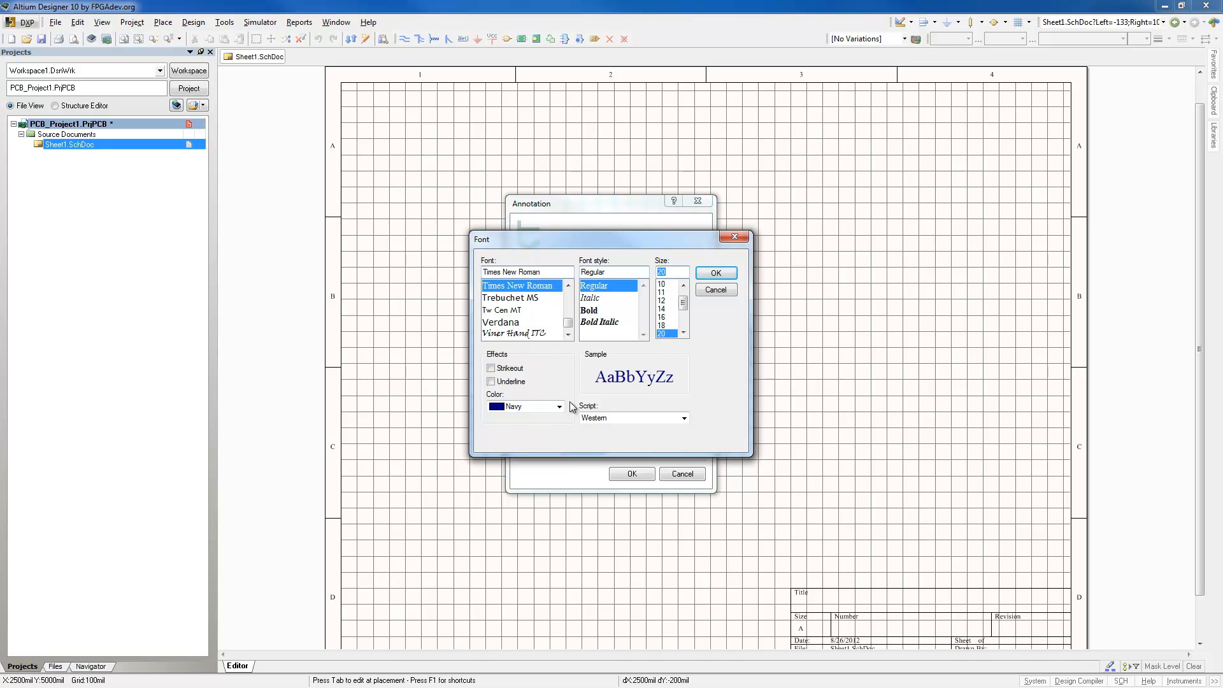
left_click(702, 272)
left_click(625, 473)
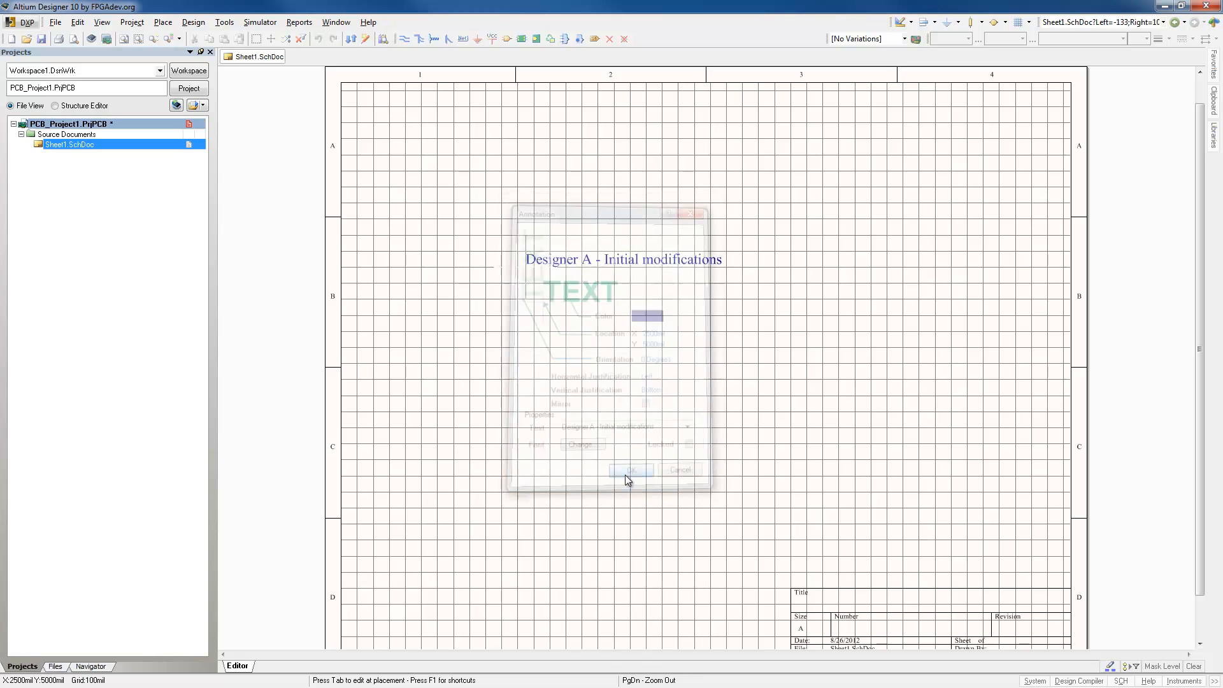
left_click(413, 164)
key("Escape")
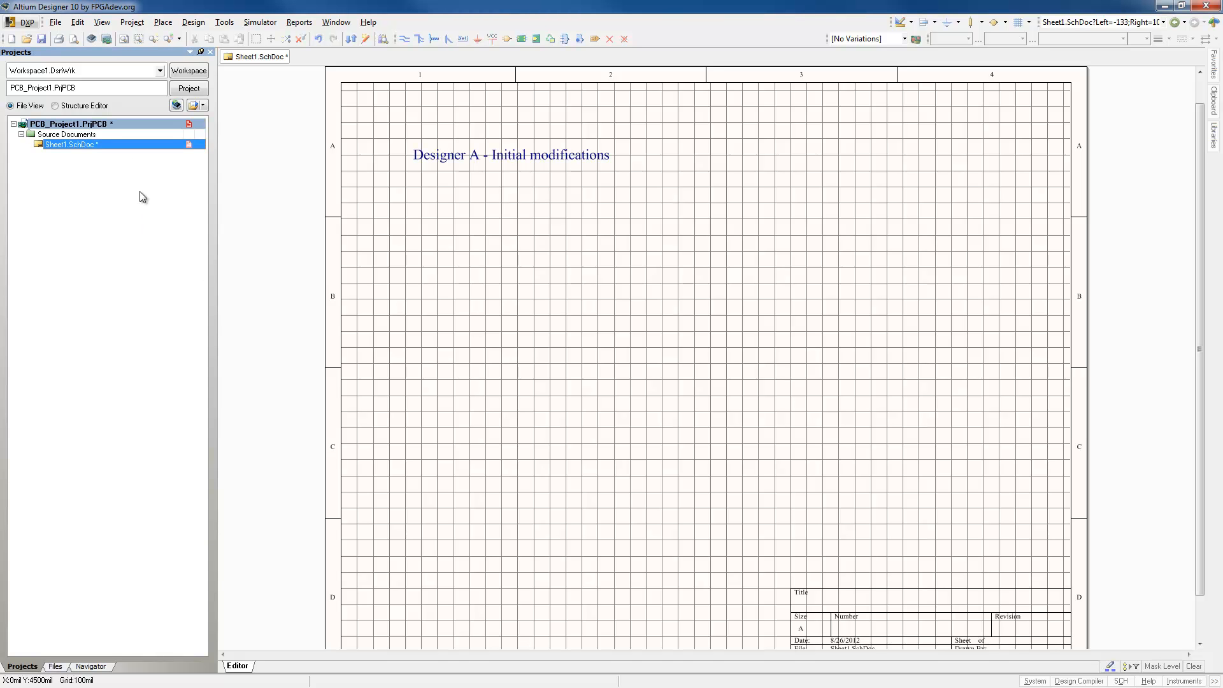
Start saving the PCB project, and create and open a new folder DesignerA on BigDrive (F:) as the save location.
right_click(111, 122)
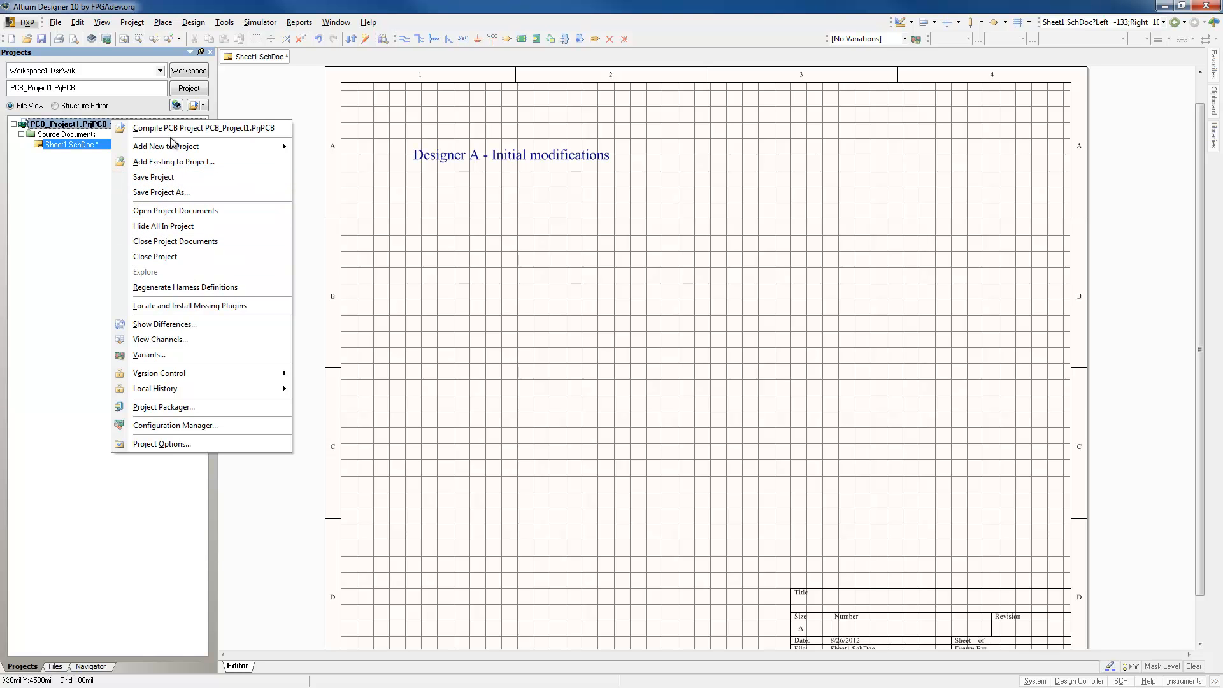
left_click(162, 177)
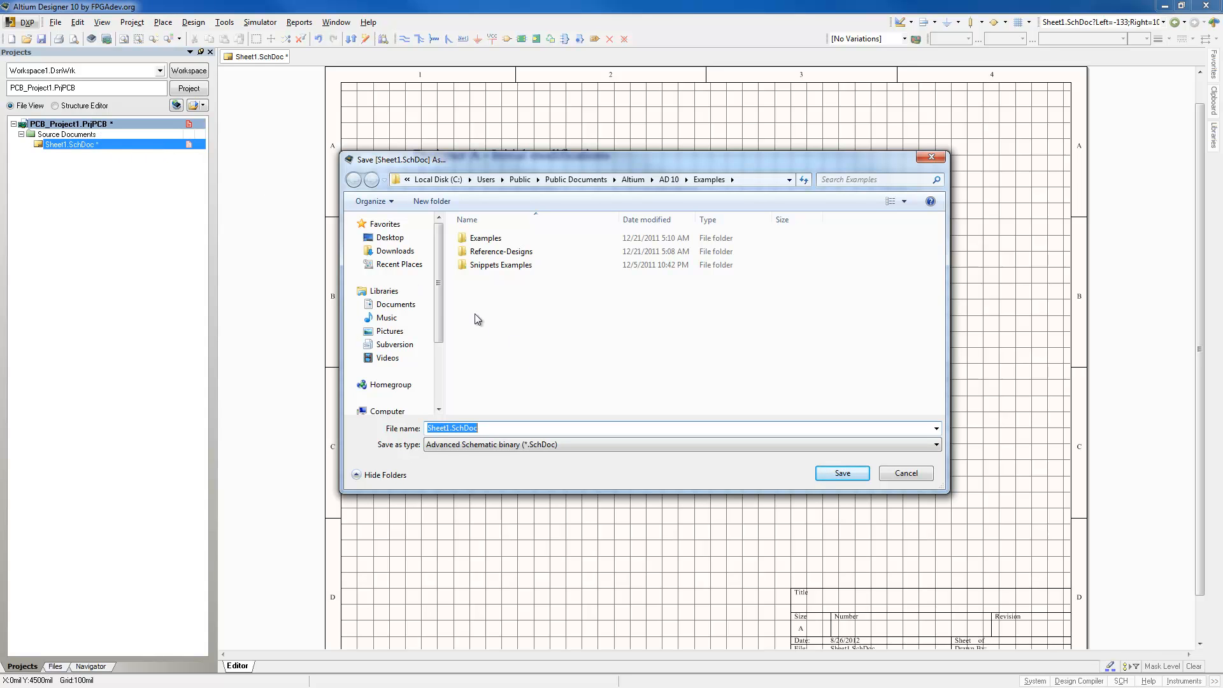
left_click_drag(439, 307, 438, 367)
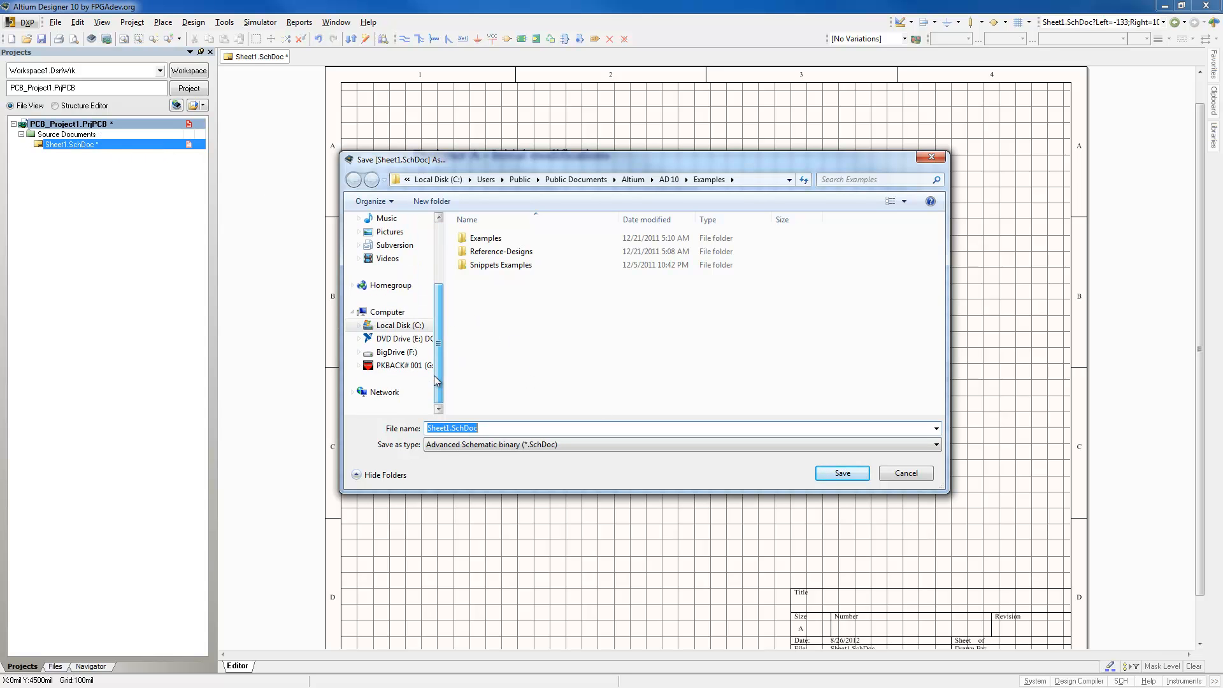
left_click(390, 352)
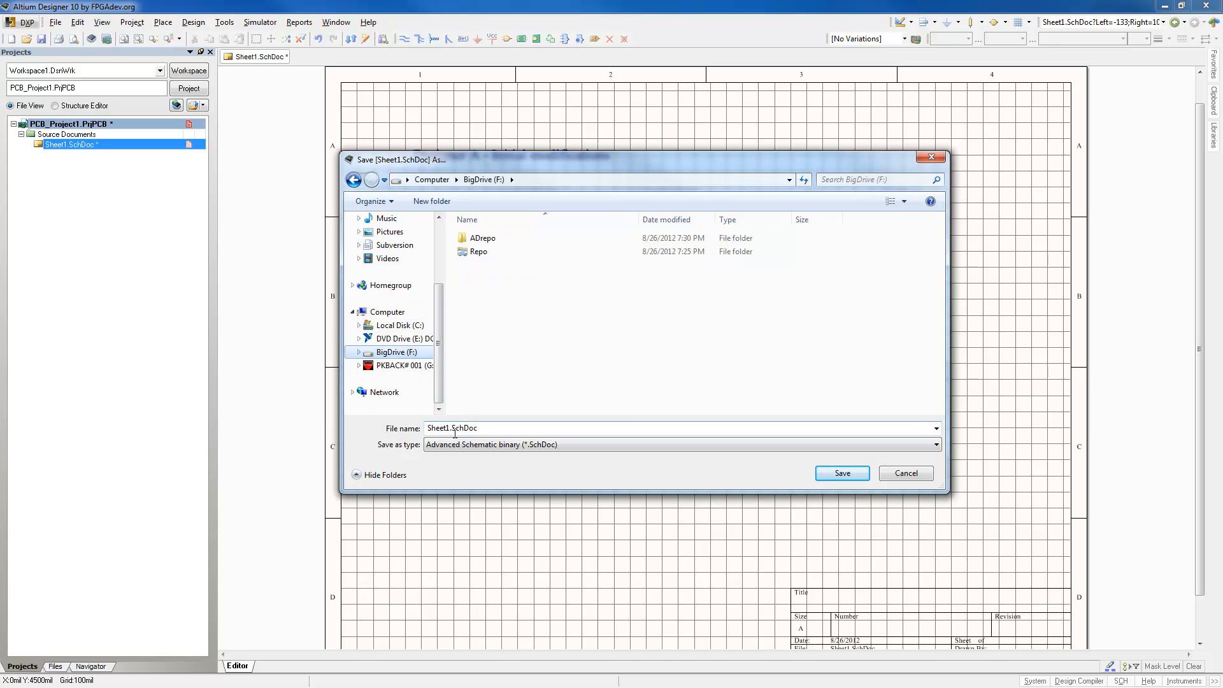
left_click(490, 336)
right_click(490, 311)
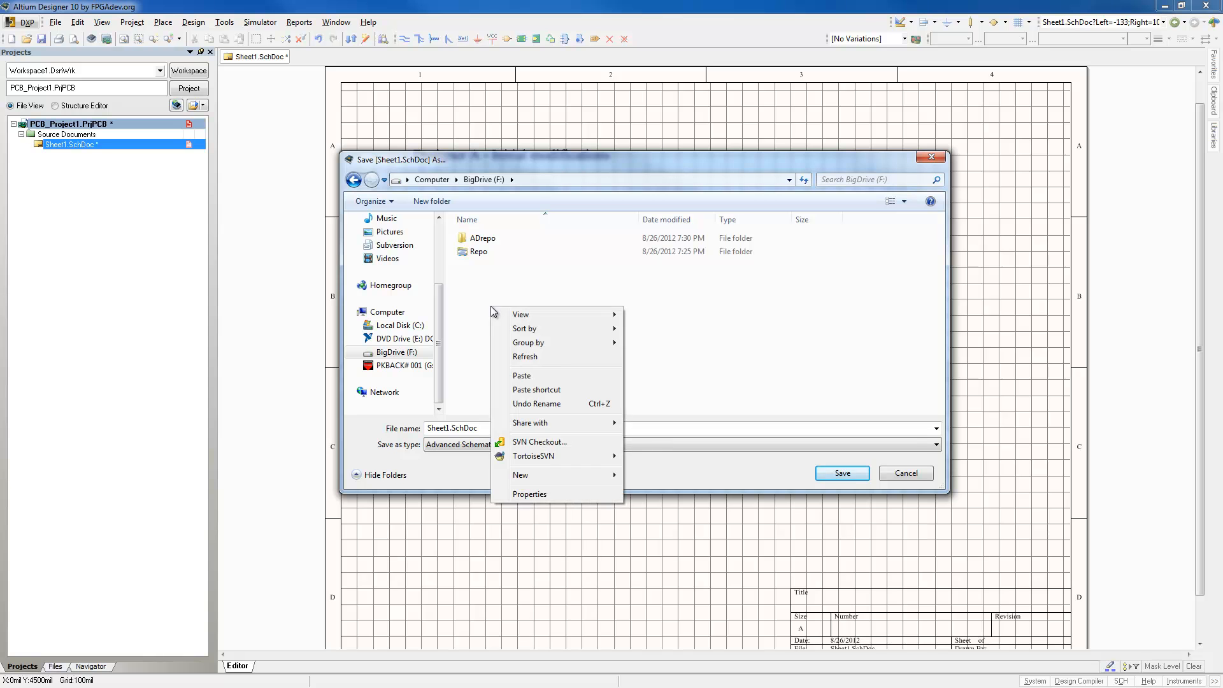
mouse_move(576, 479)
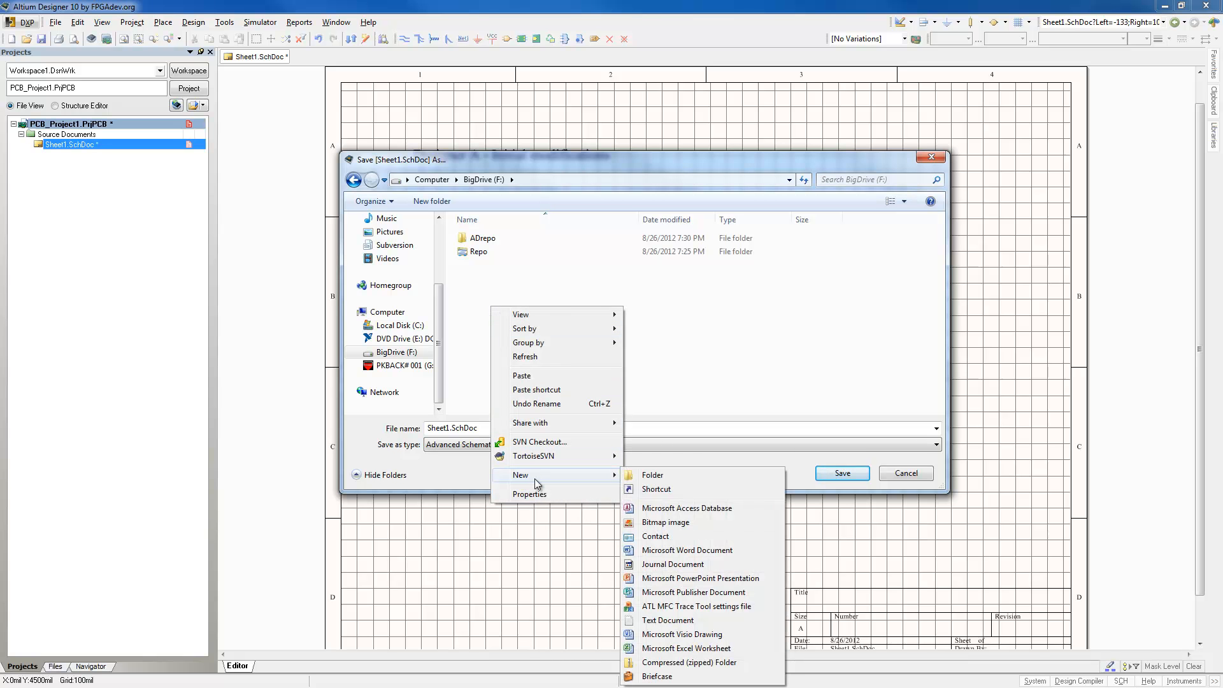
left_click(653, 476)
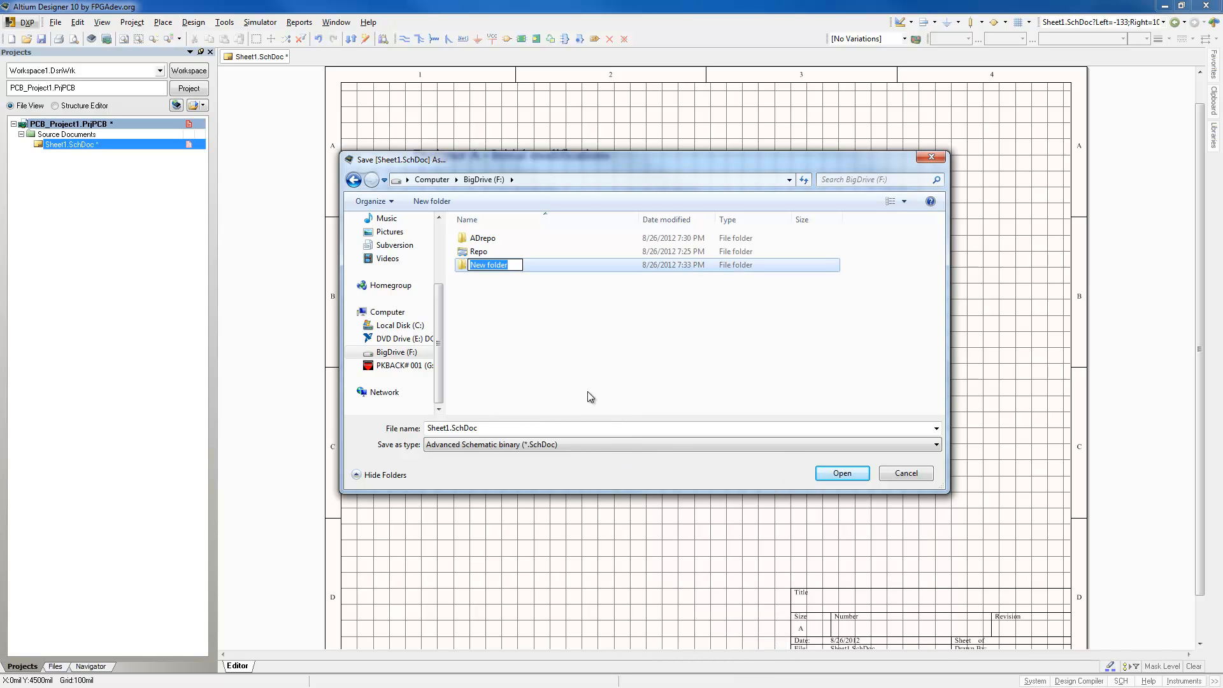
type("DesignerA")
left_click(517, 302)
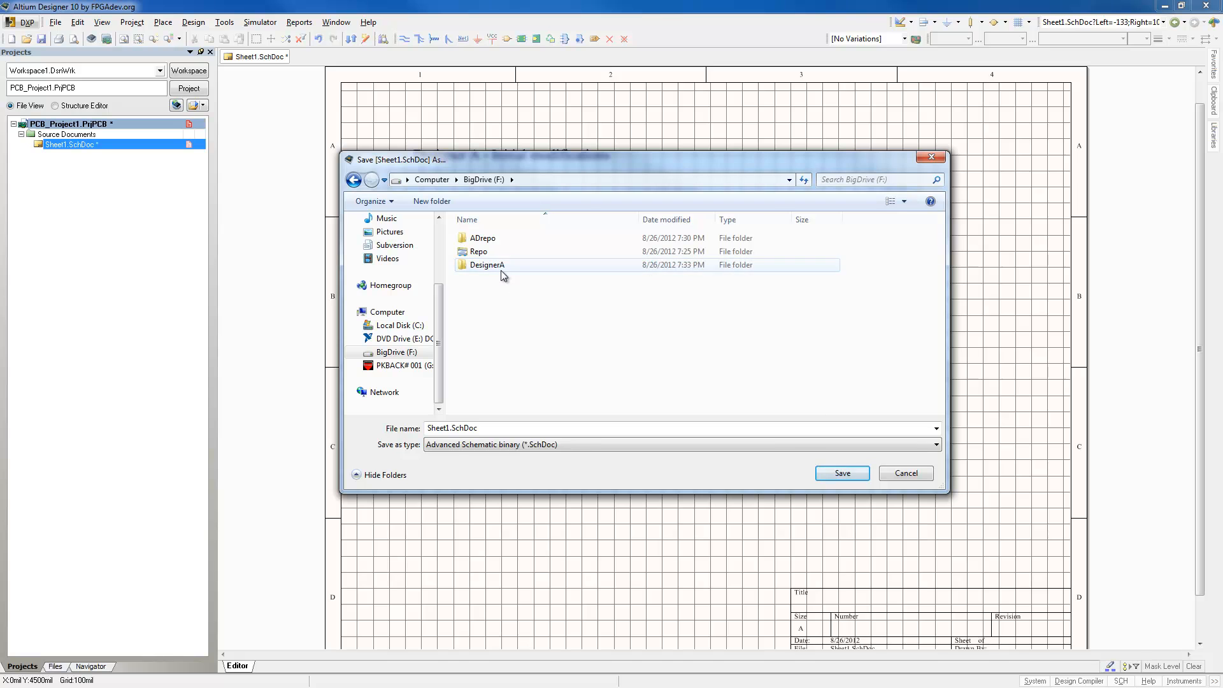
double_click(487, 265)
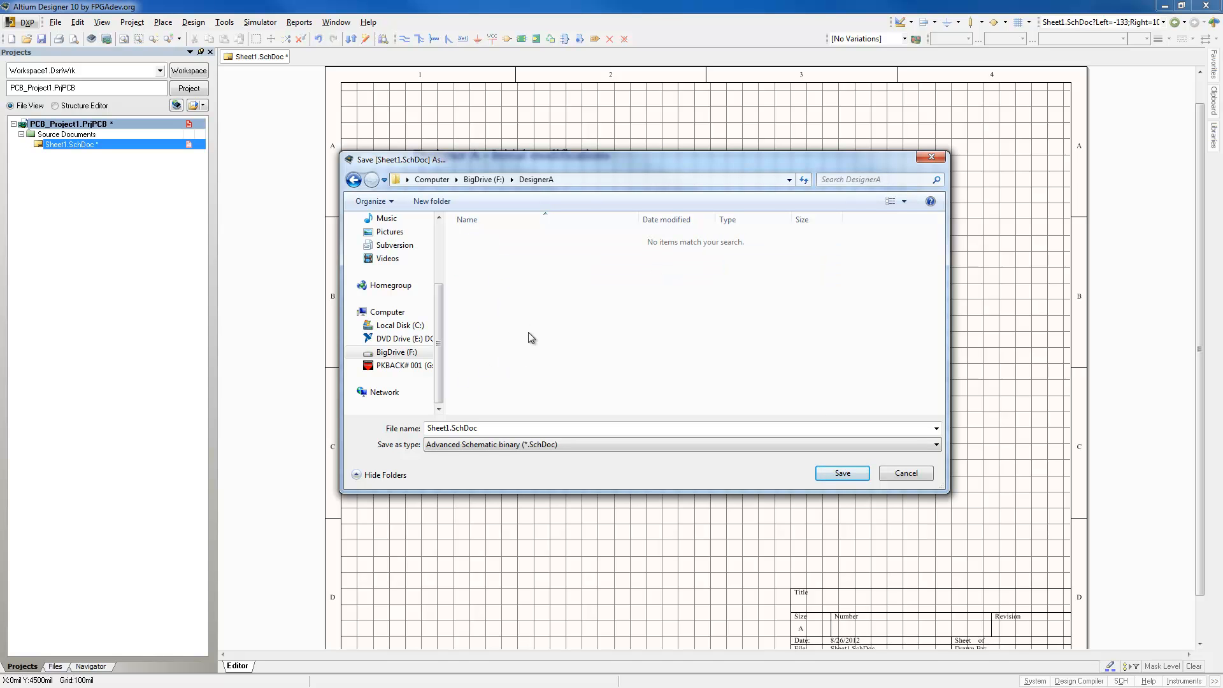
Save the schematic as PCBproject.SchDoc in the DesignerA folder.
left_click(458, 428)
left_click(460, 428)
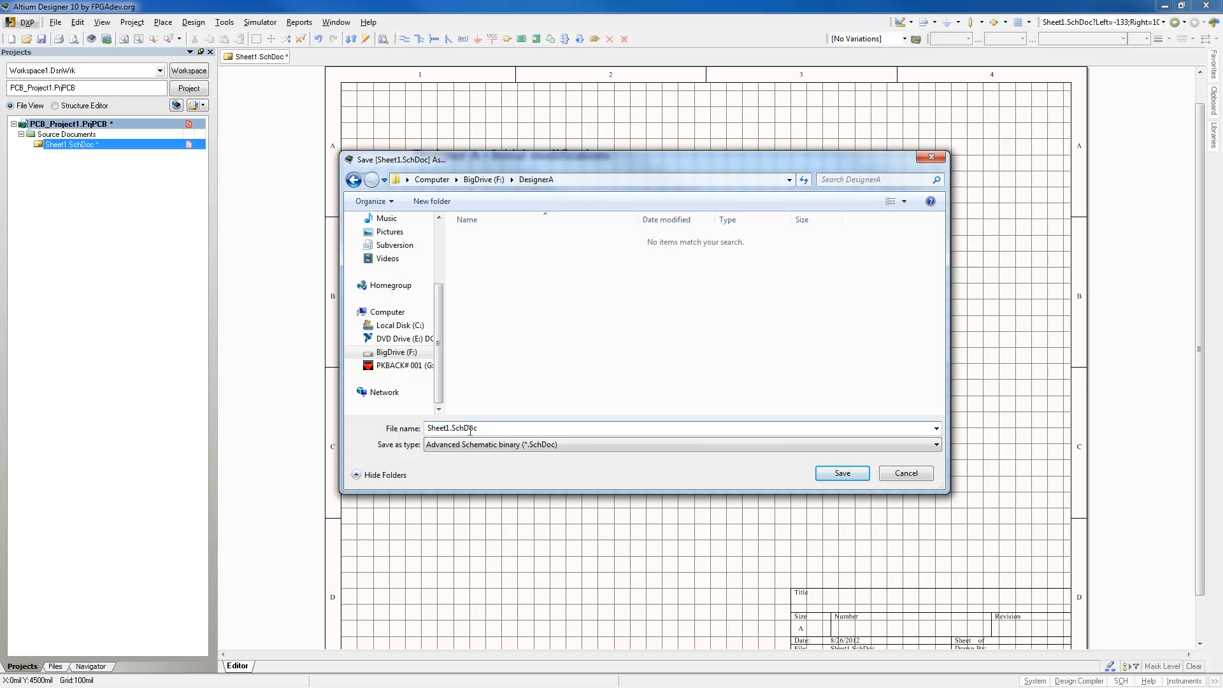
key("BackSpace")
key("BackSpace")
key("BackSpace")
key("BackSpace")
key("BackSpace")
key("BackSpace")
type("PCBproject")
left_click(825, 475)
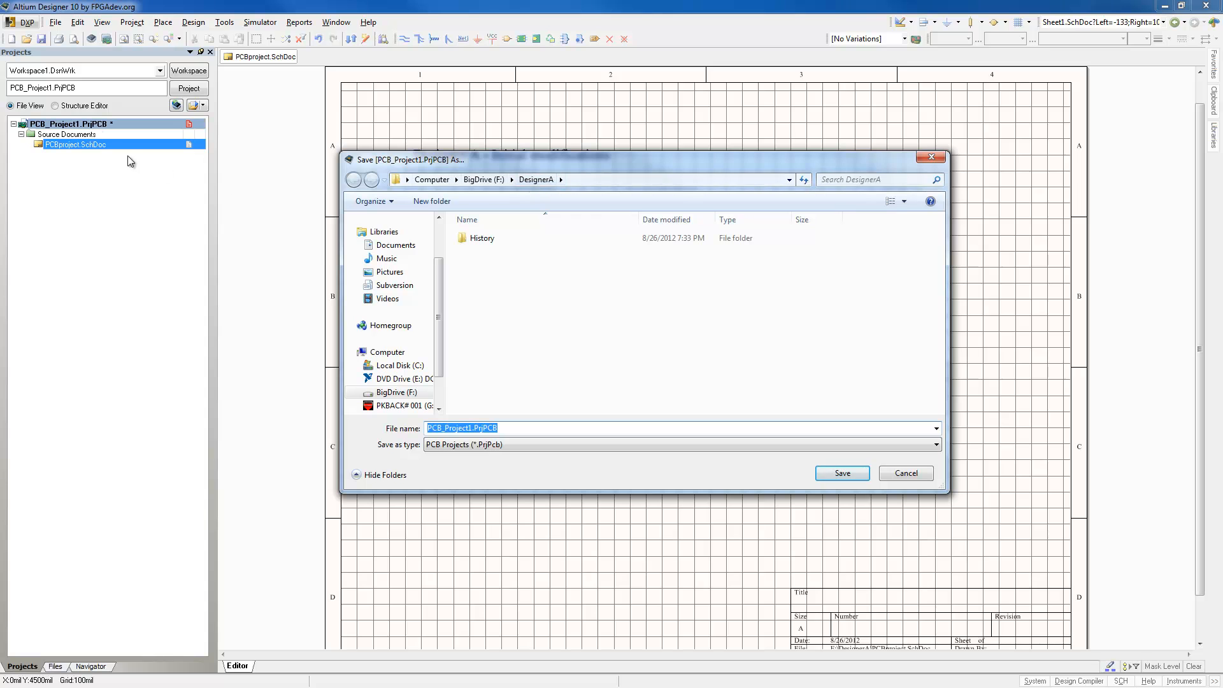
Save the project file as PCB_Project.PrjPCB in the DesignerA folder.
left_click(471, 428)
key("BackSpace")
key("BackSpace")
type(".")
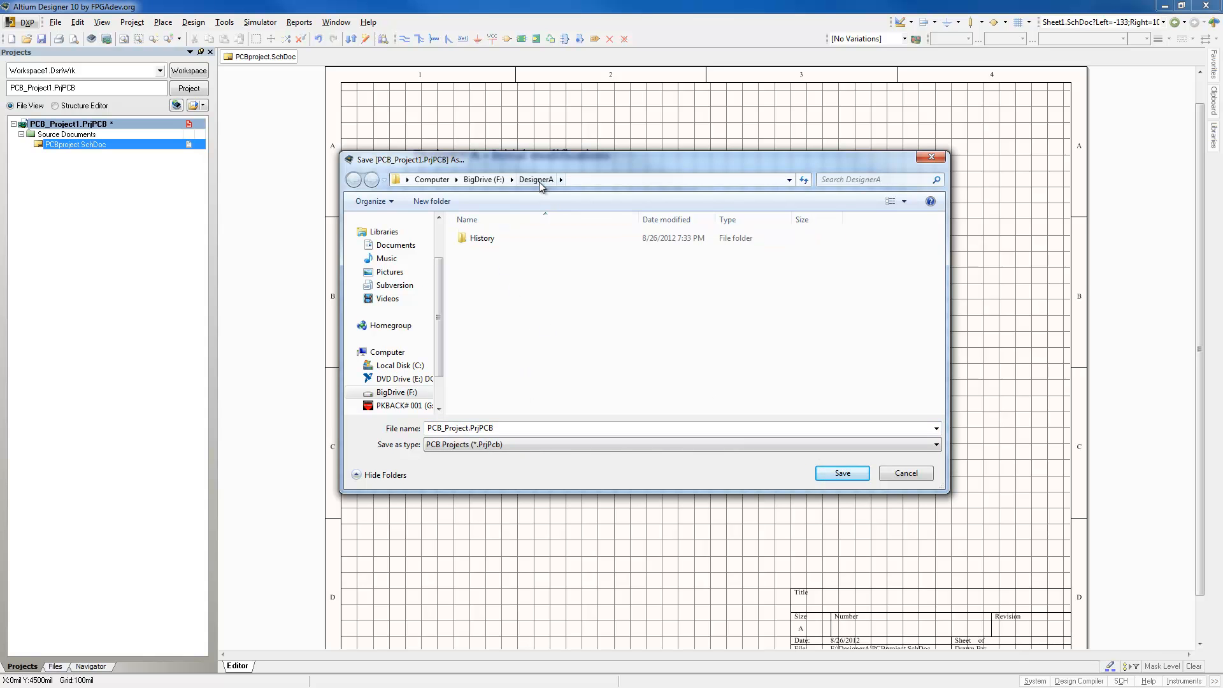
left_click(842, 473)
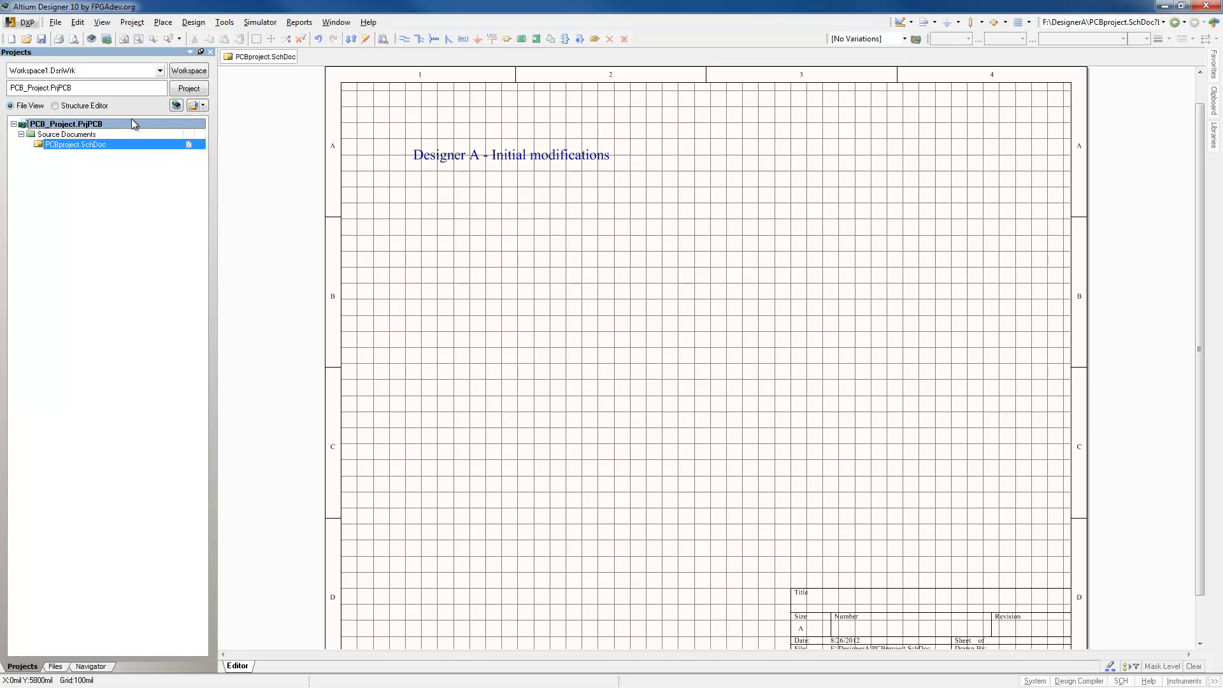
Start adding the project folder to version control, choosing DemoRepo as the design repository and its root file:///F:/Repo.
right_click(96, 126)
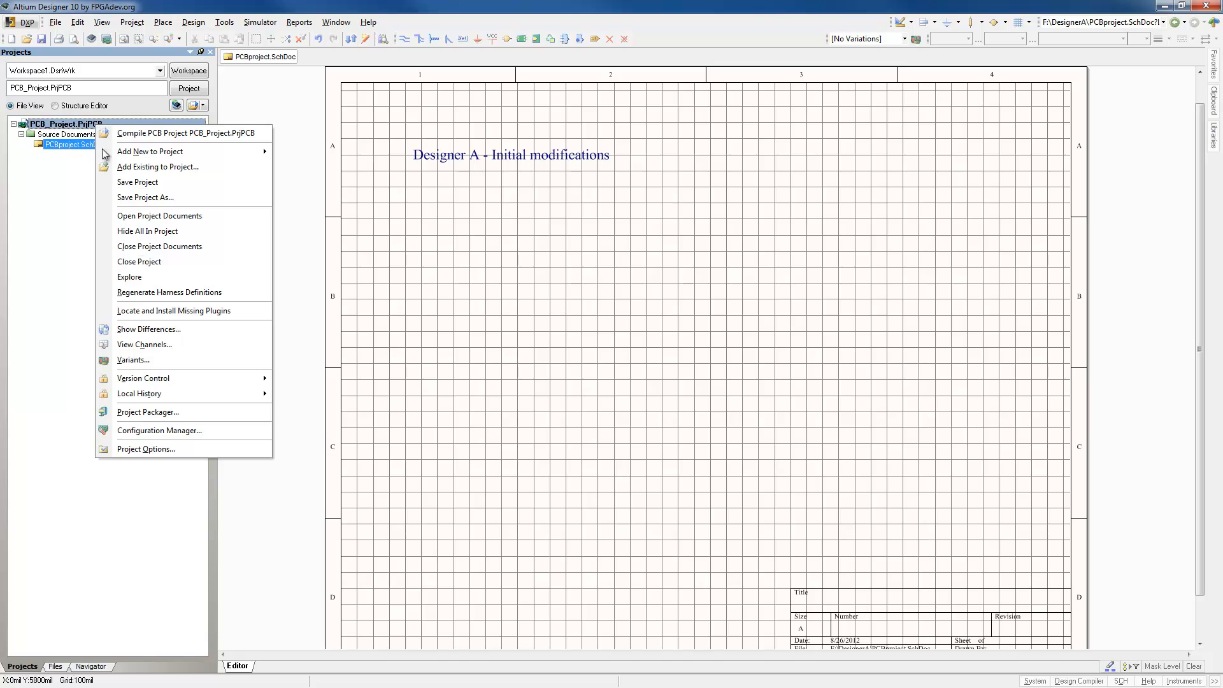
mouse_move(139, 381)
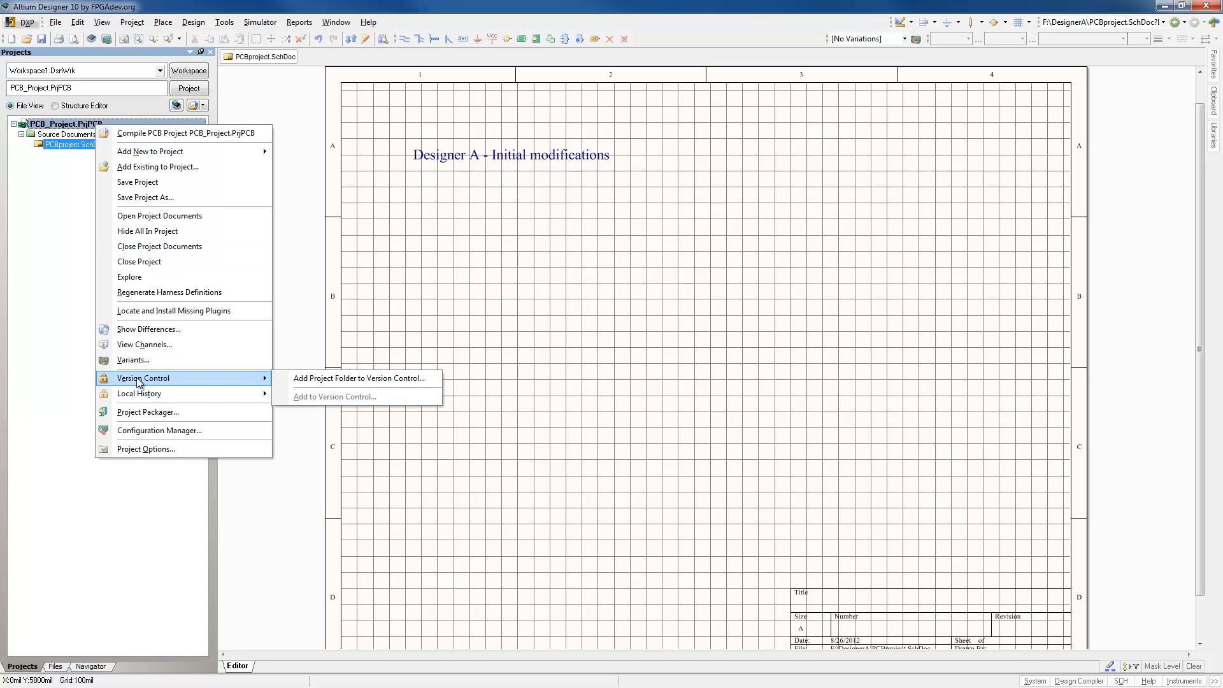
left_click(331, 378)
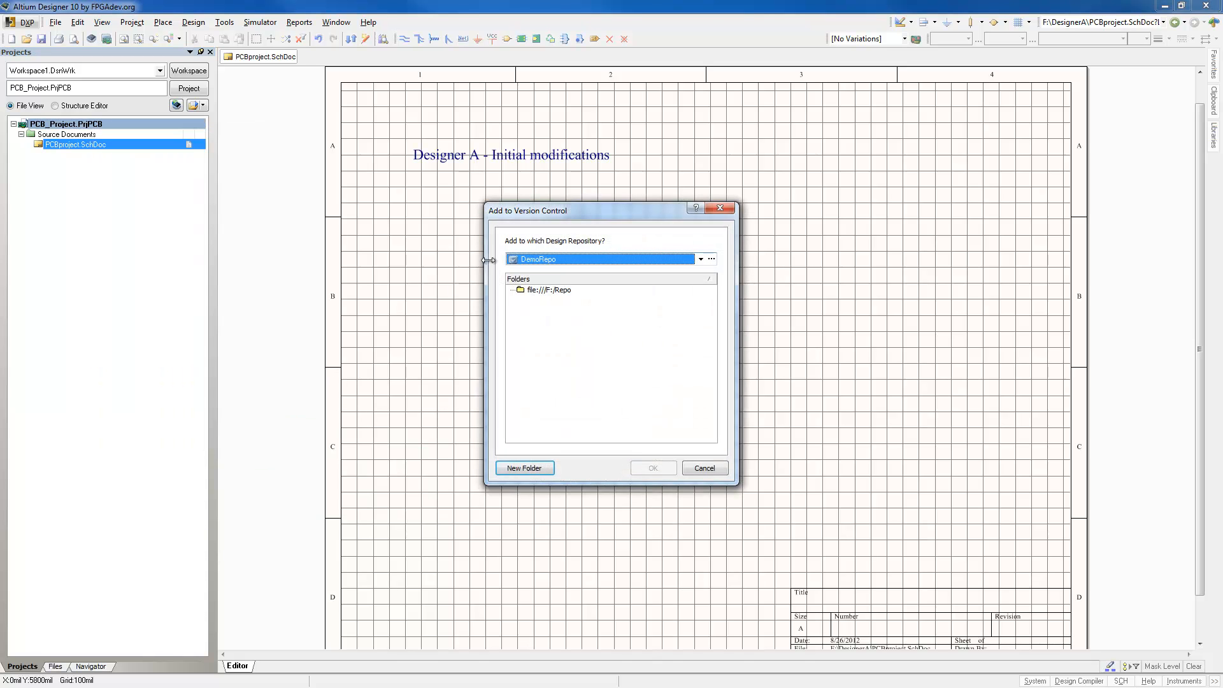
left_click_drag(579, 209, 444, 120)
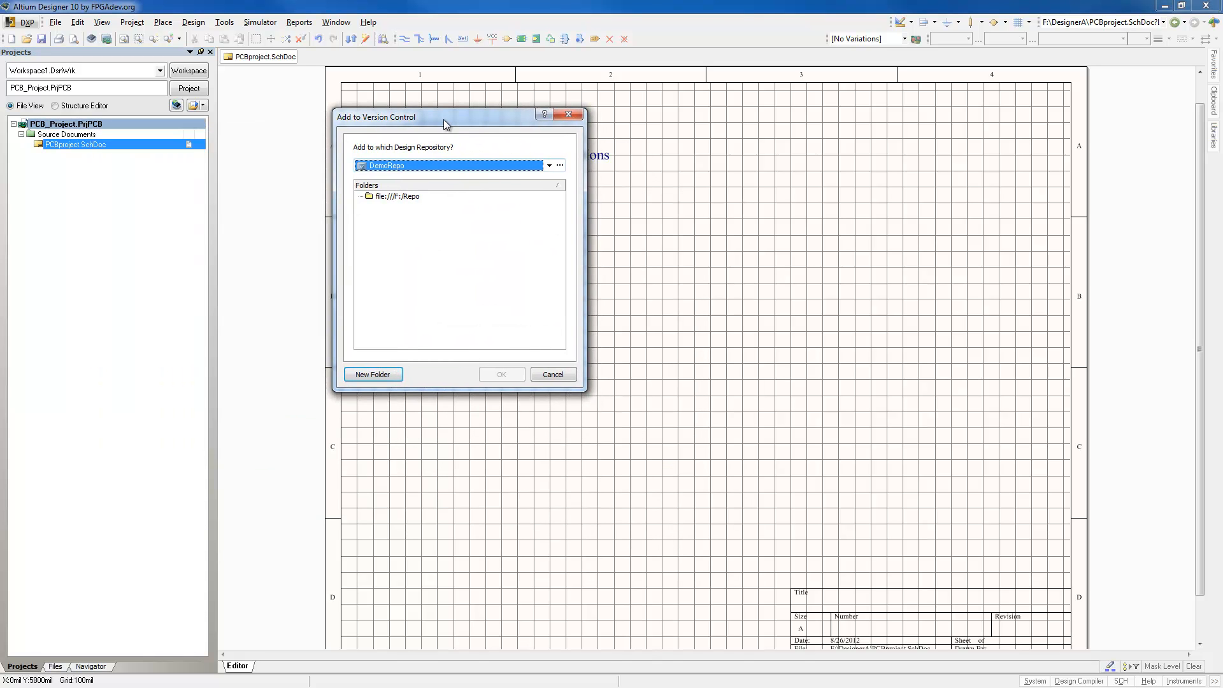
left_click(548, 168)
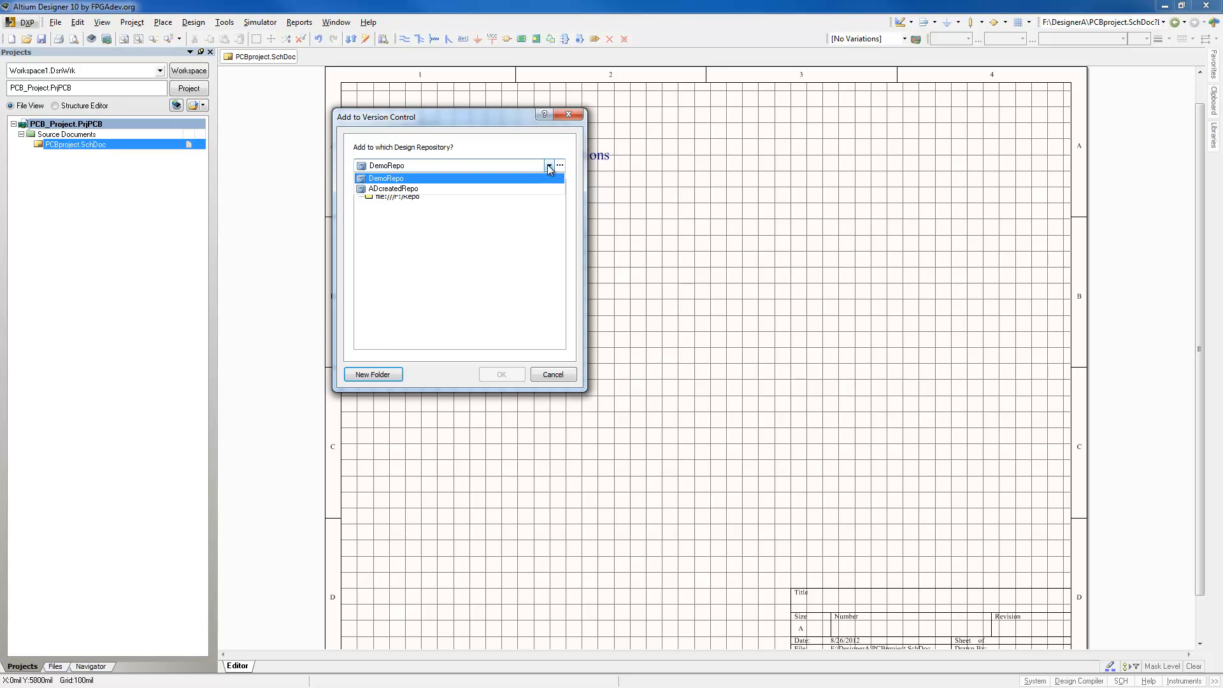
left_click(392, 180)
left_click(384, 233)
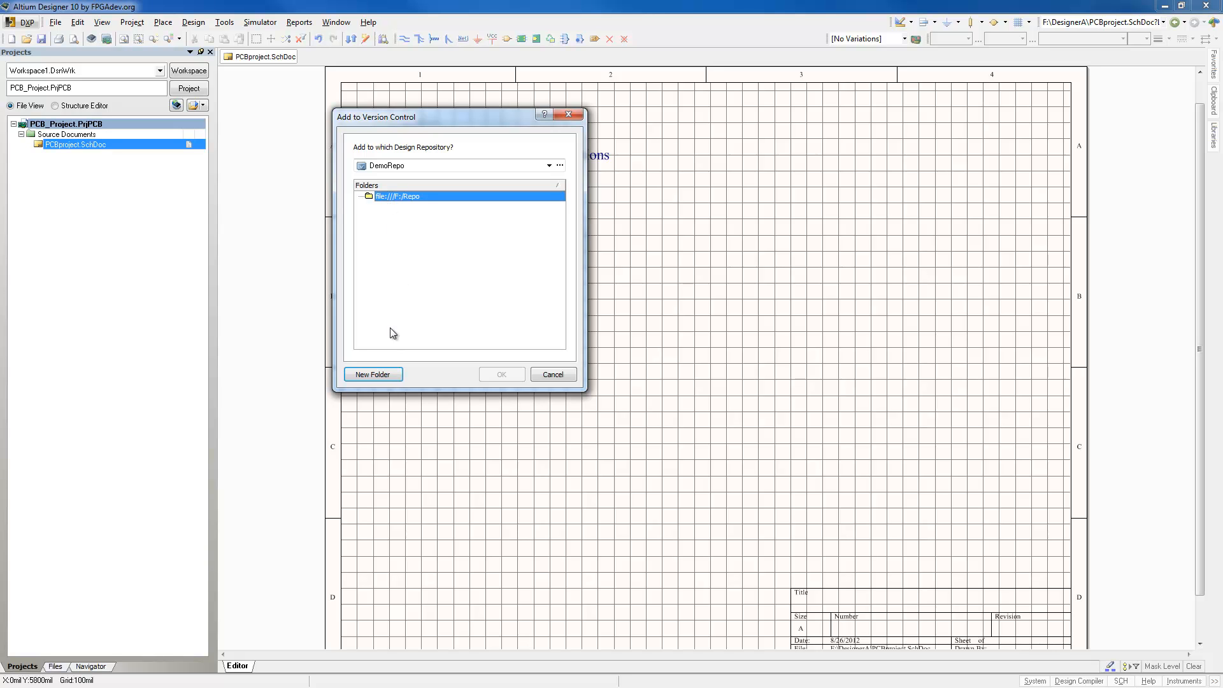
Create the folder Project1 in the repository and add PCBproject.SchDoc and PCB_Project.PrjPCB to version control there.
left_click(384, 375)
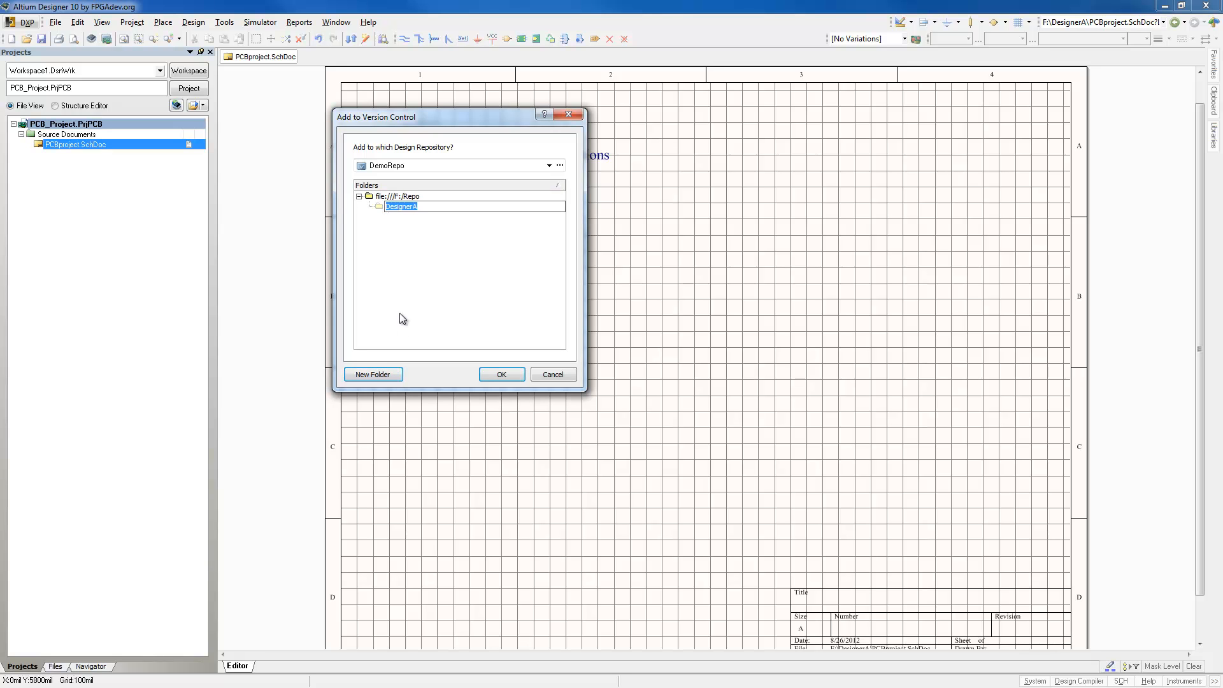
type("Project1")
key("Return")
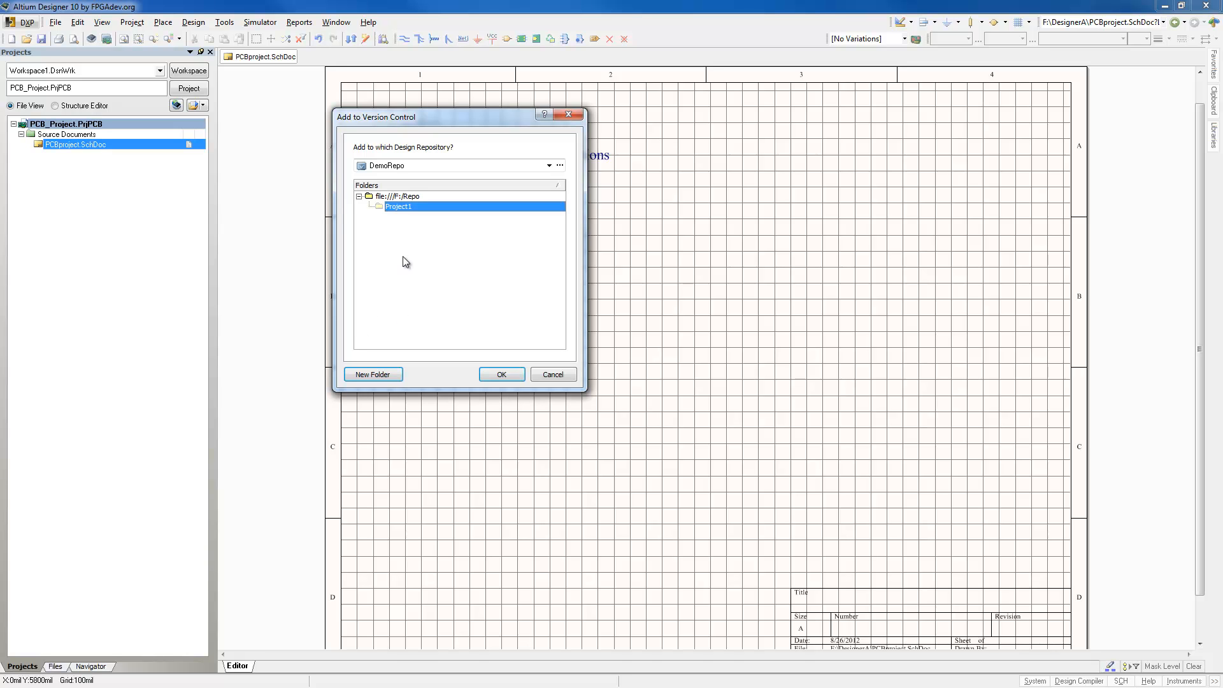
left_click(493, 374)
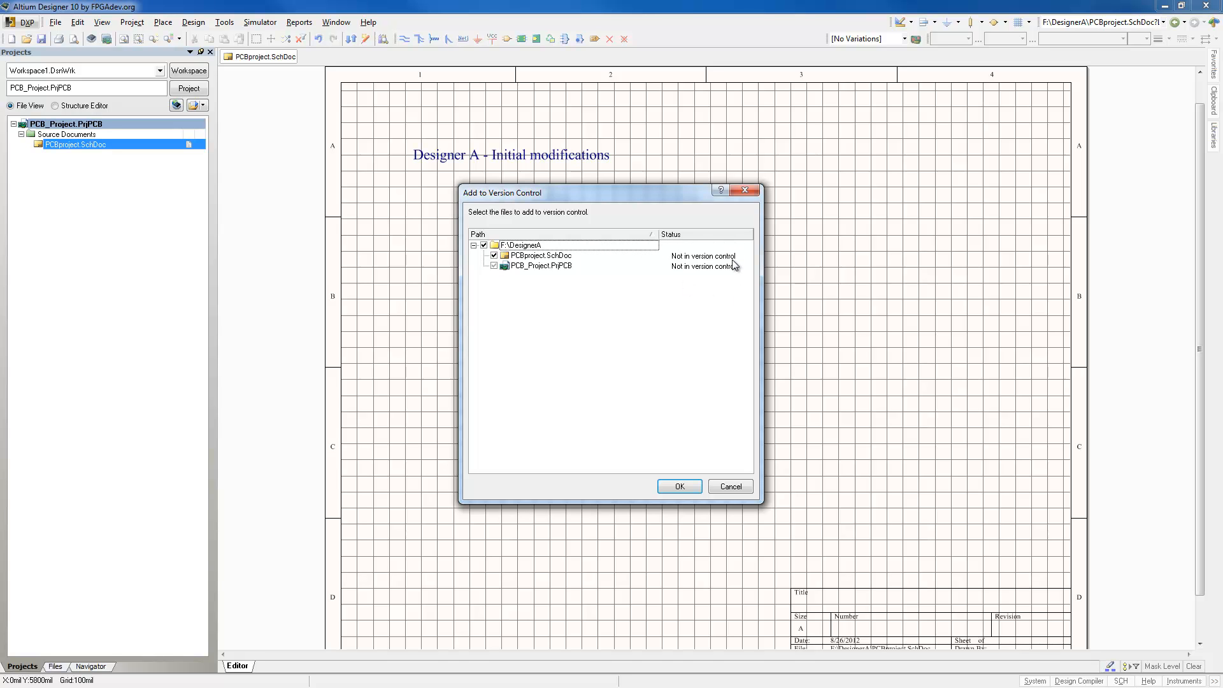
left_click(679, 486)
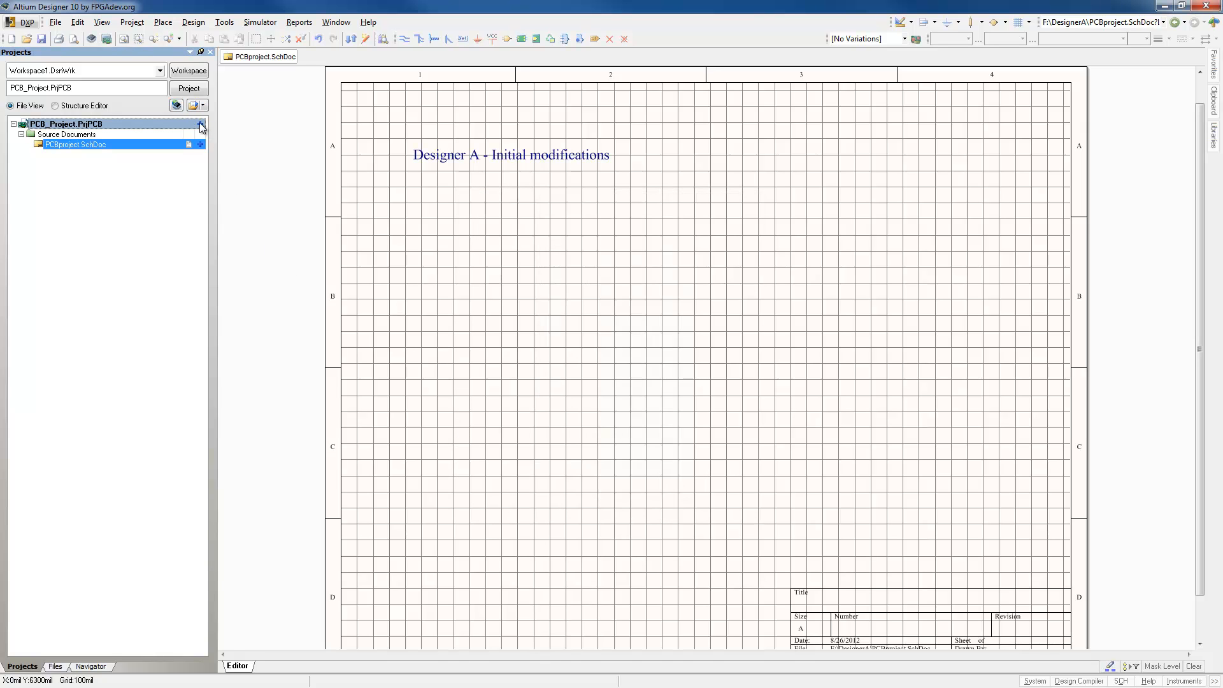
Commit the whole PCB_Project.PrjPCB project to version control with the comment "Initial draft of the project".
mouse_move(200, 124)
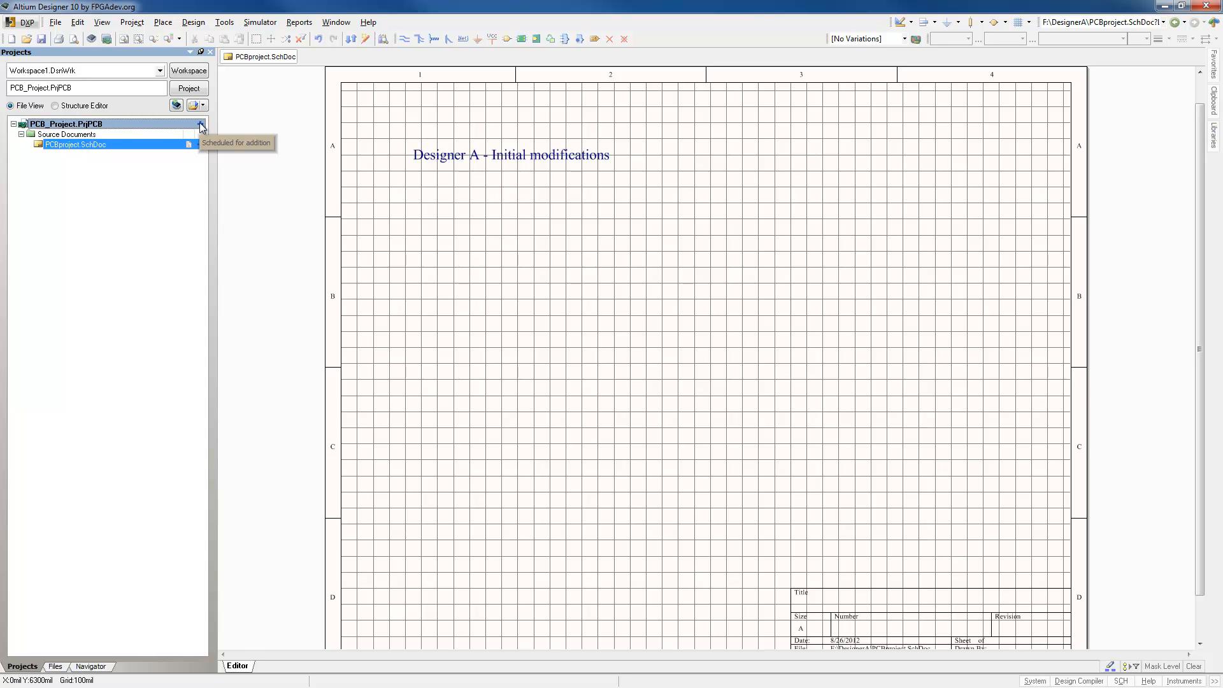
right_click(110, 124)
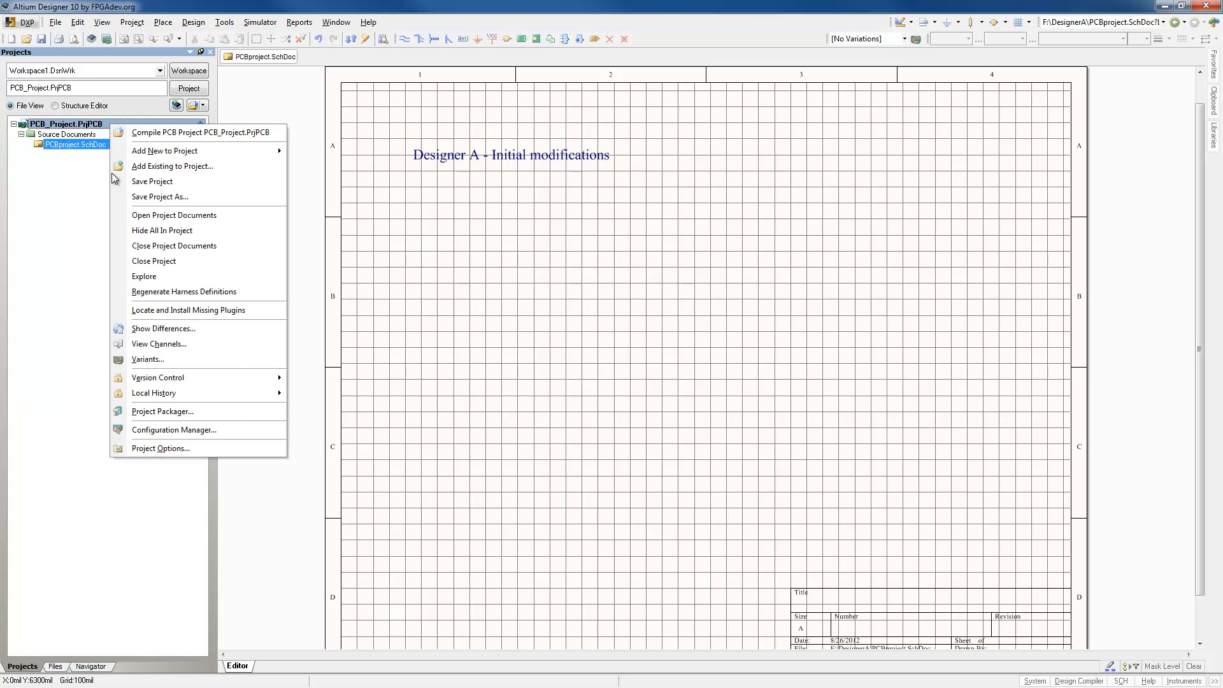
mouse_move(139, 380)
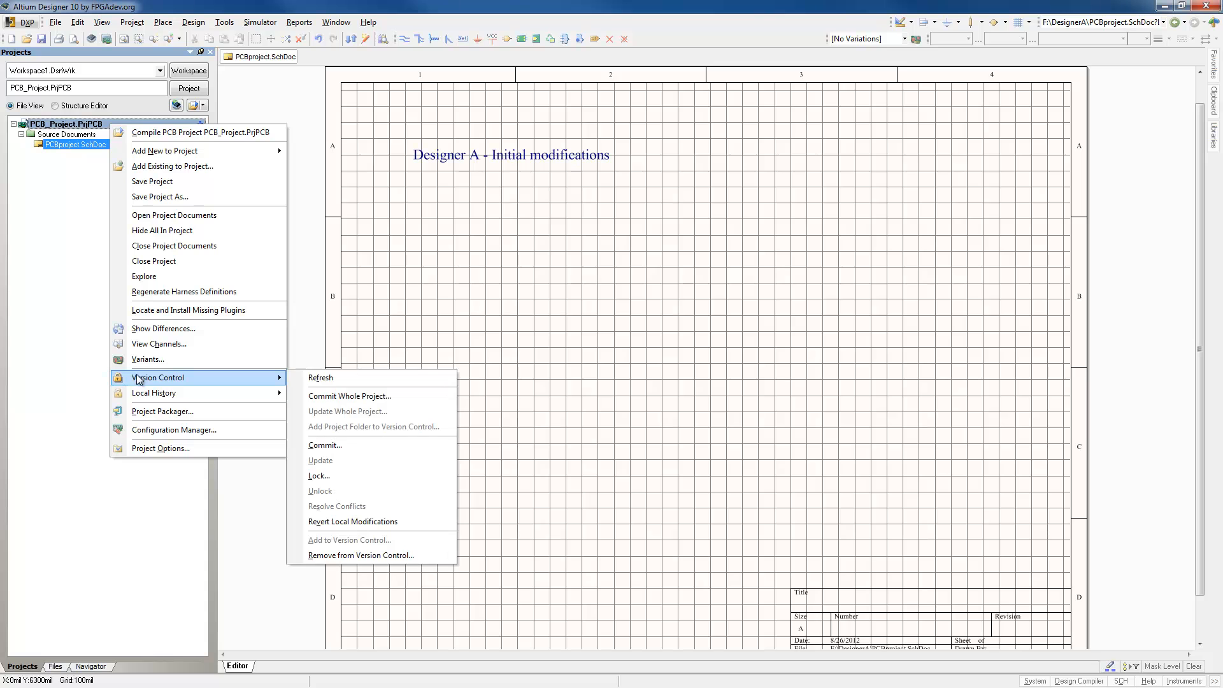
left_click(330, 396)
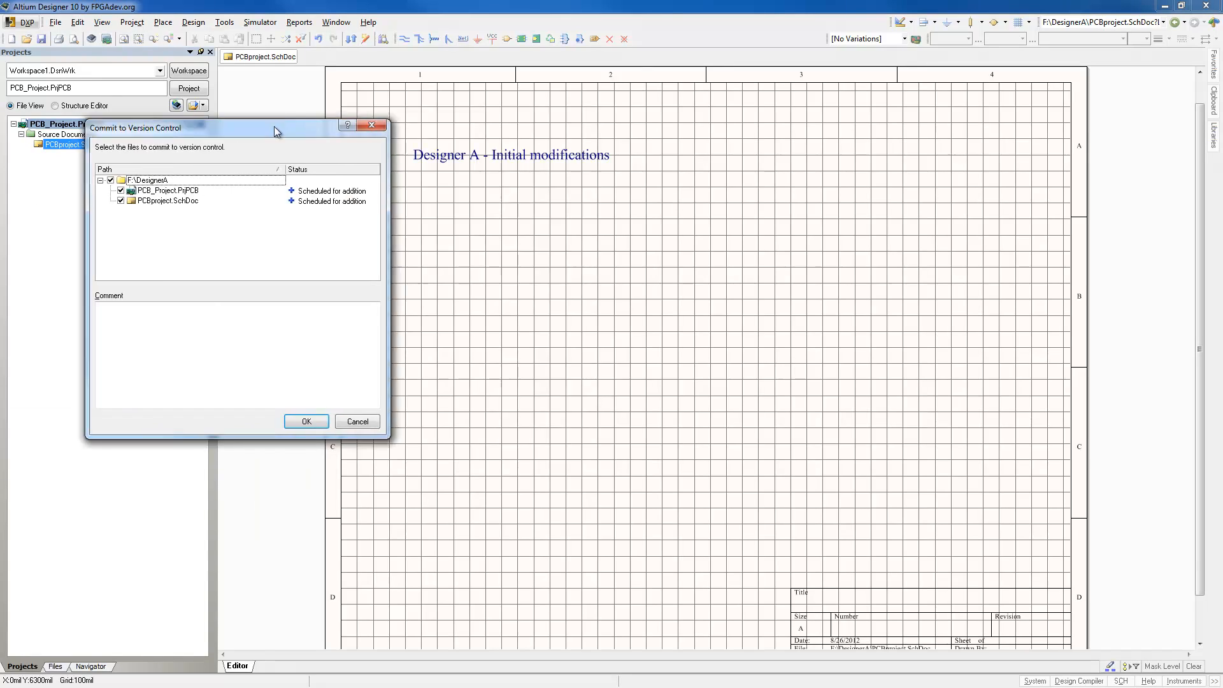
left_click_drag(273, 127, 488, 75)
left_click(378, 275)
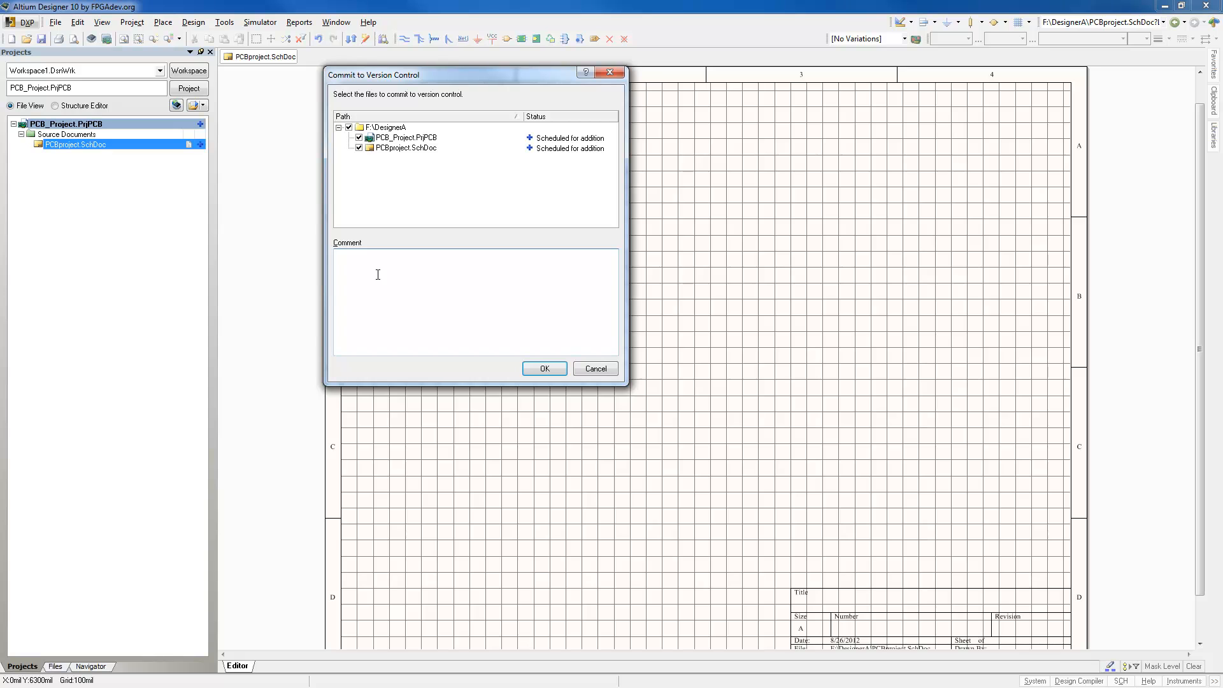
type("Initial draft if the project")
double_click(373, 256)
type("of")
left_click(558, 373)
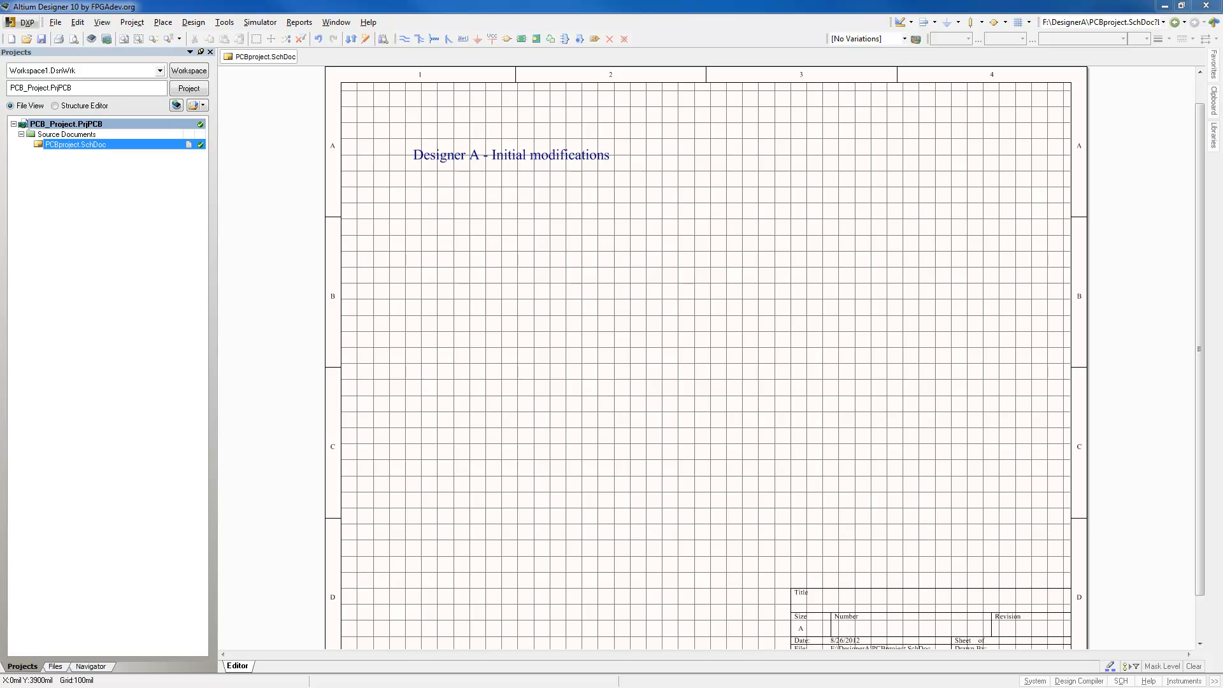
Examine the contents of the DesignerA folder on drive F: in Windows Explorer, and minimize the window.
key("super+e")
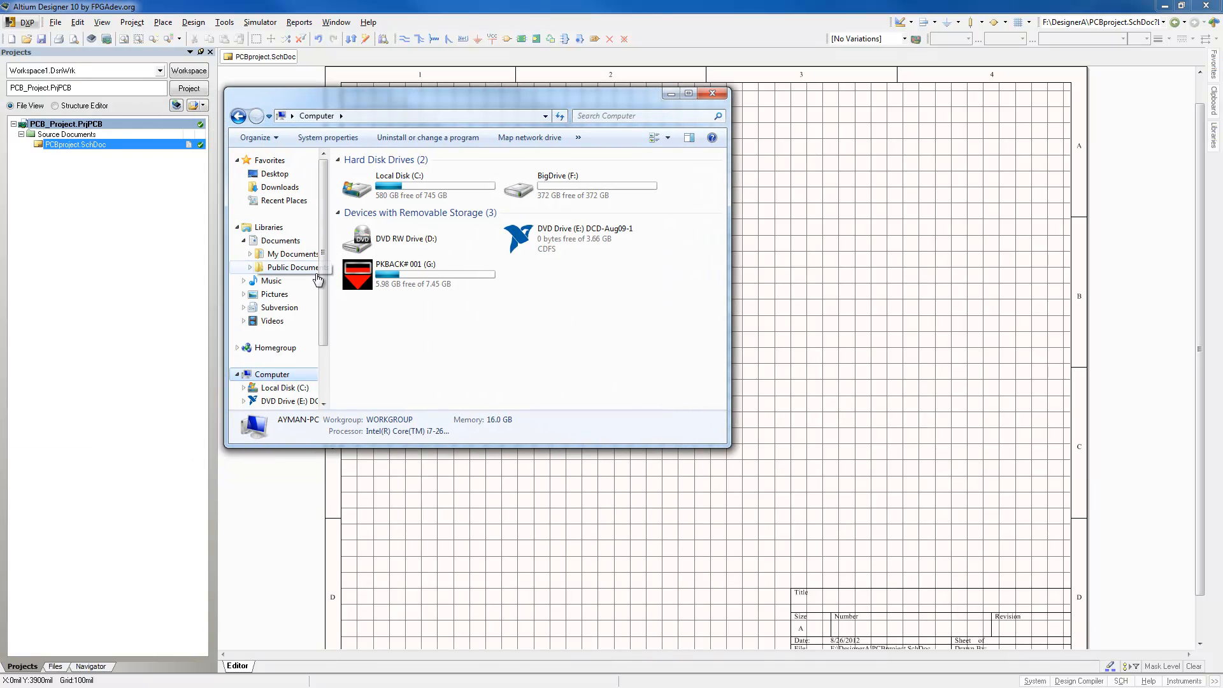
double_click(575, 185)
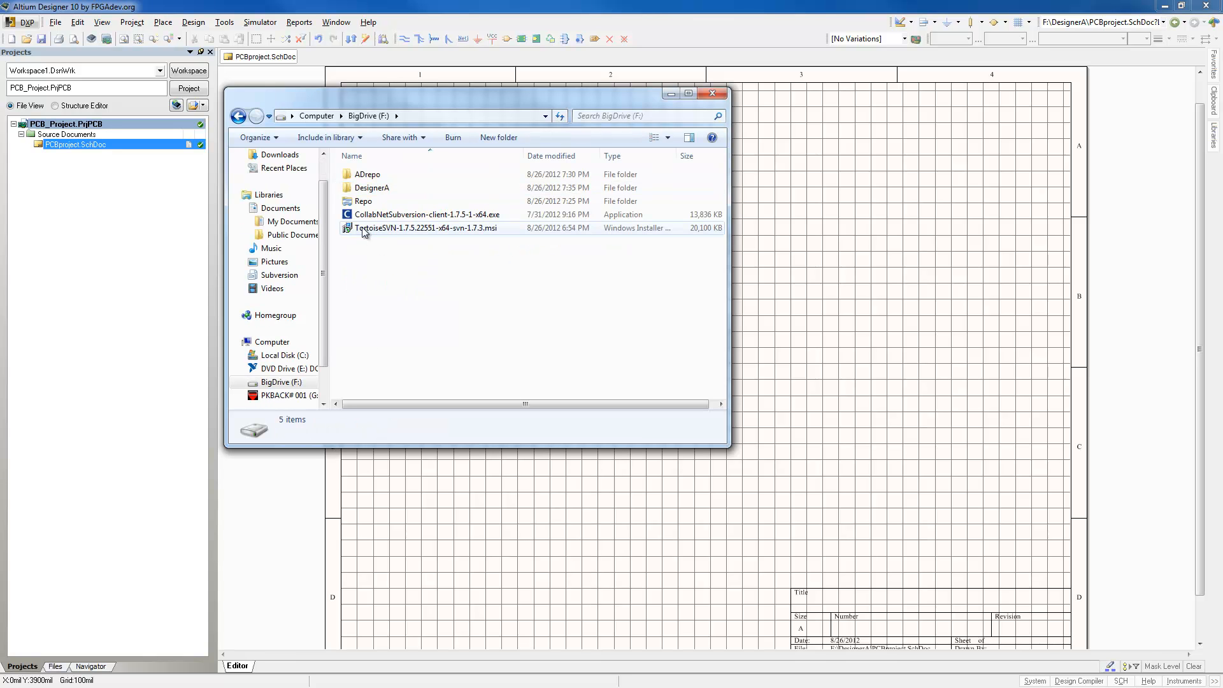
double_click(372, 189)
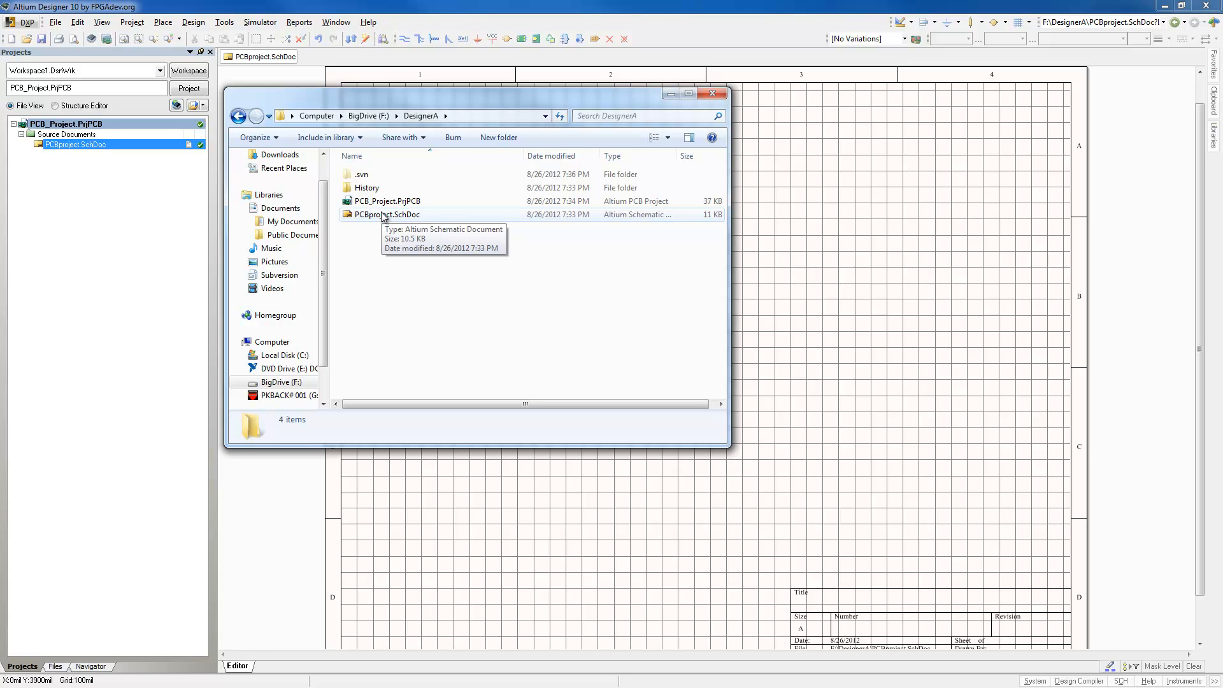
left_click(671, 94)
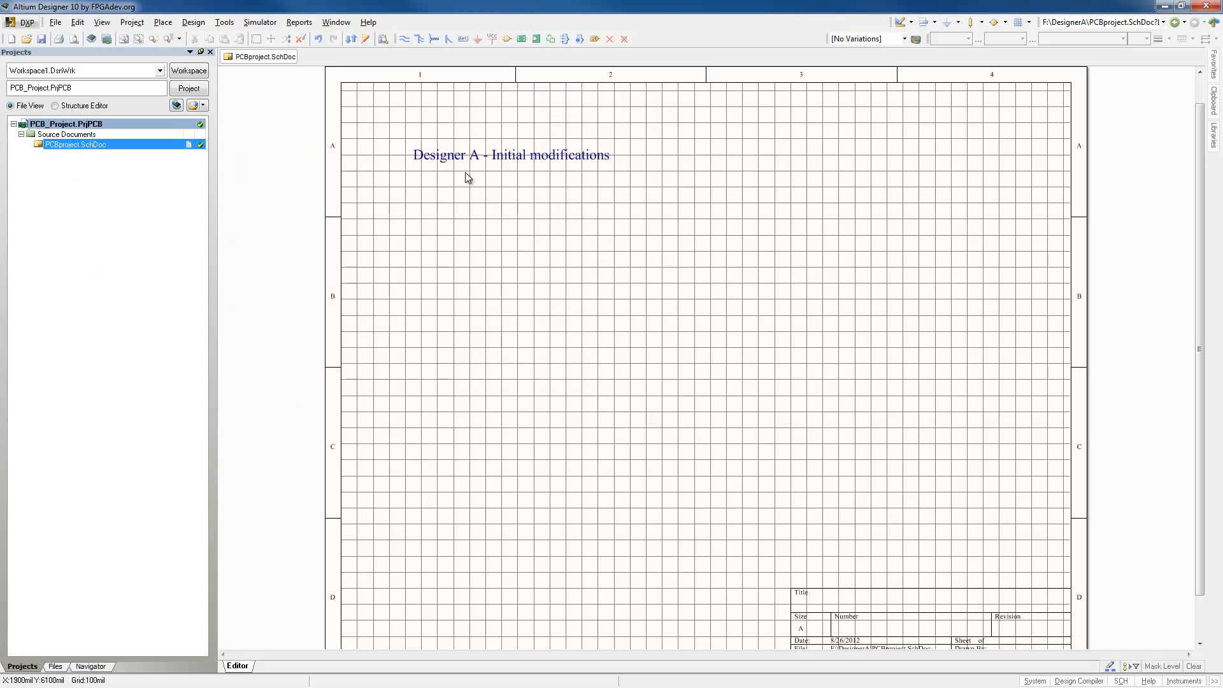
Copy the "Designer A - Initial modifications" annotation and place the duplicate directly below the original.
left_click_drag(385, 127, 675, 228)
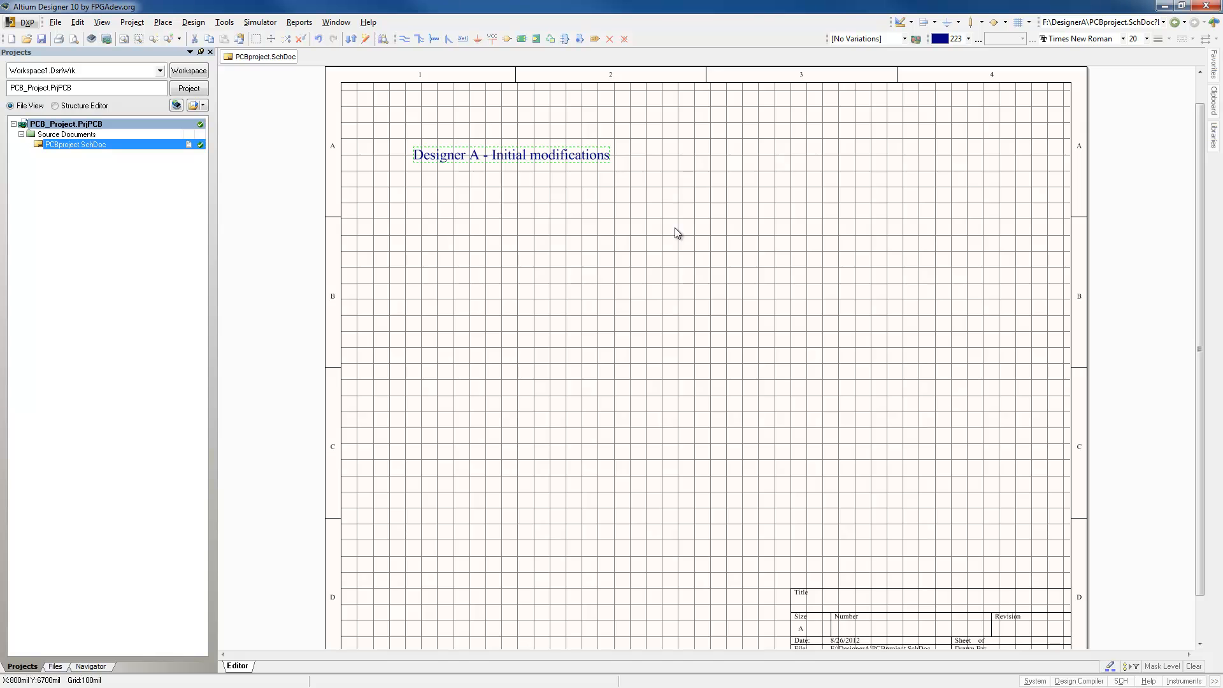
left_click(539, 194)
key("ctrl+v")
left_click(512, 178)
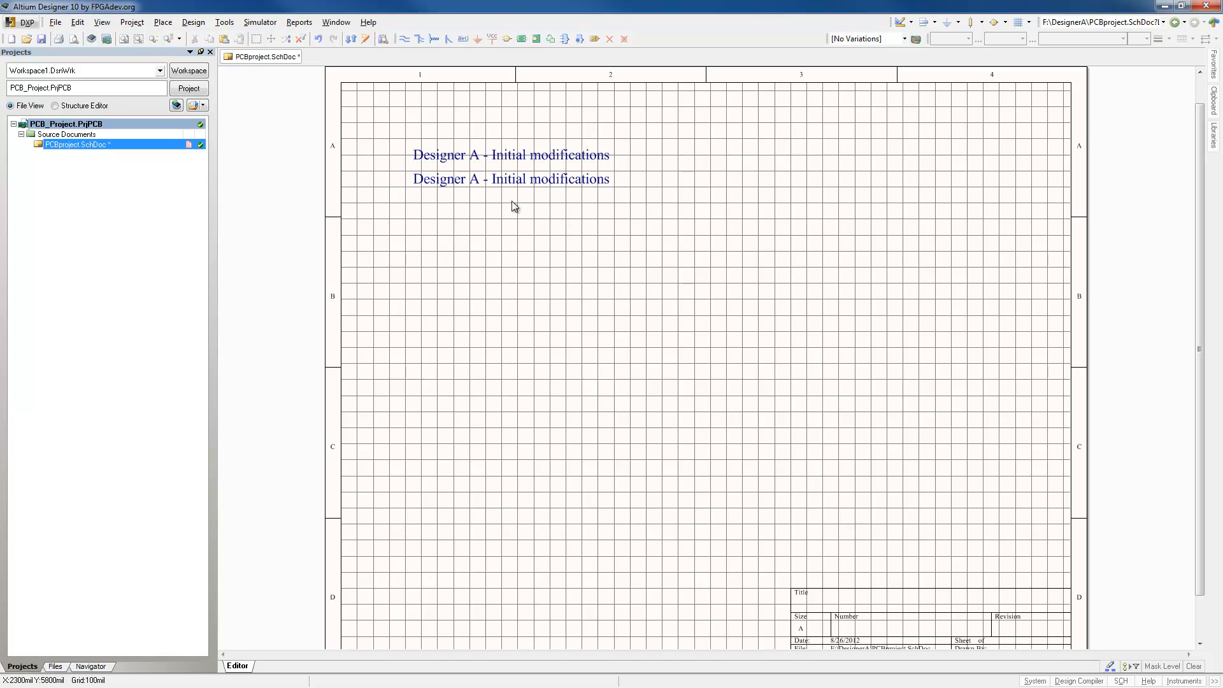
Change the lower annotation's text to "Designer A - Additional modifications".
double_click(507, 181)
left_click(628, 430)
key("BackSpace")
key("BackSpace")
key("BackSpace")
key("BackSpace")
key("BackSpace")
key("BackSpace")
key("BackSpace")
key("BackSpace")
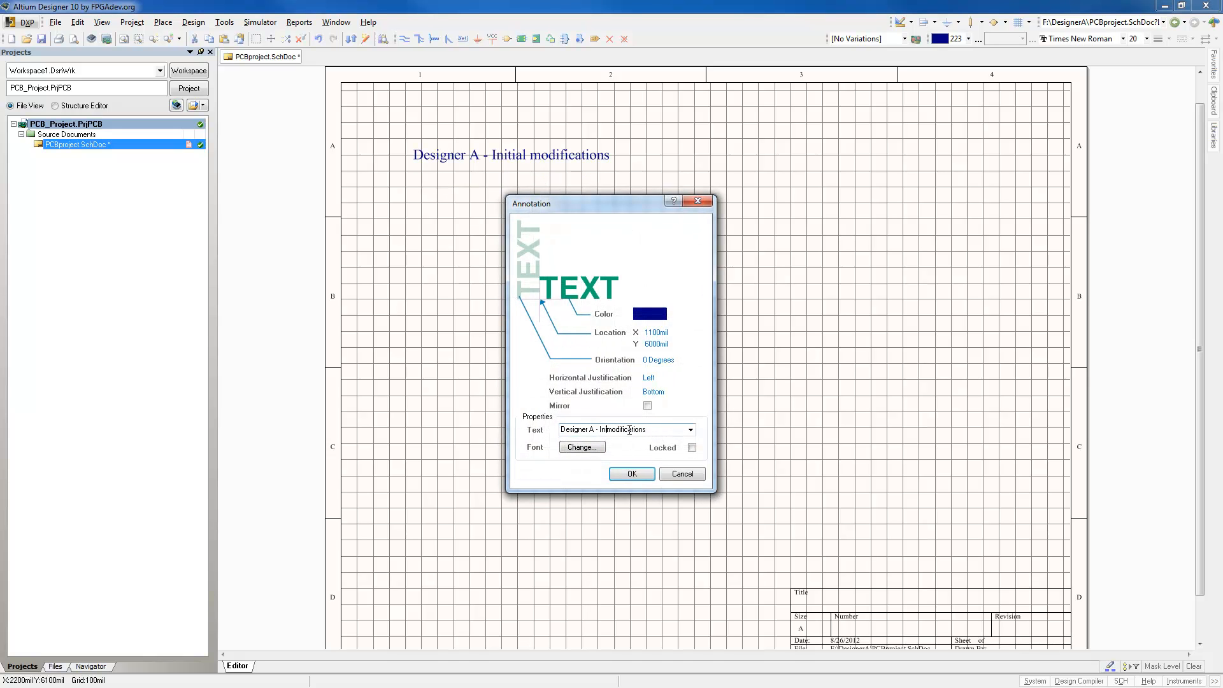
type("Additional")
left_click(638, 475)
left_click(546, 298)
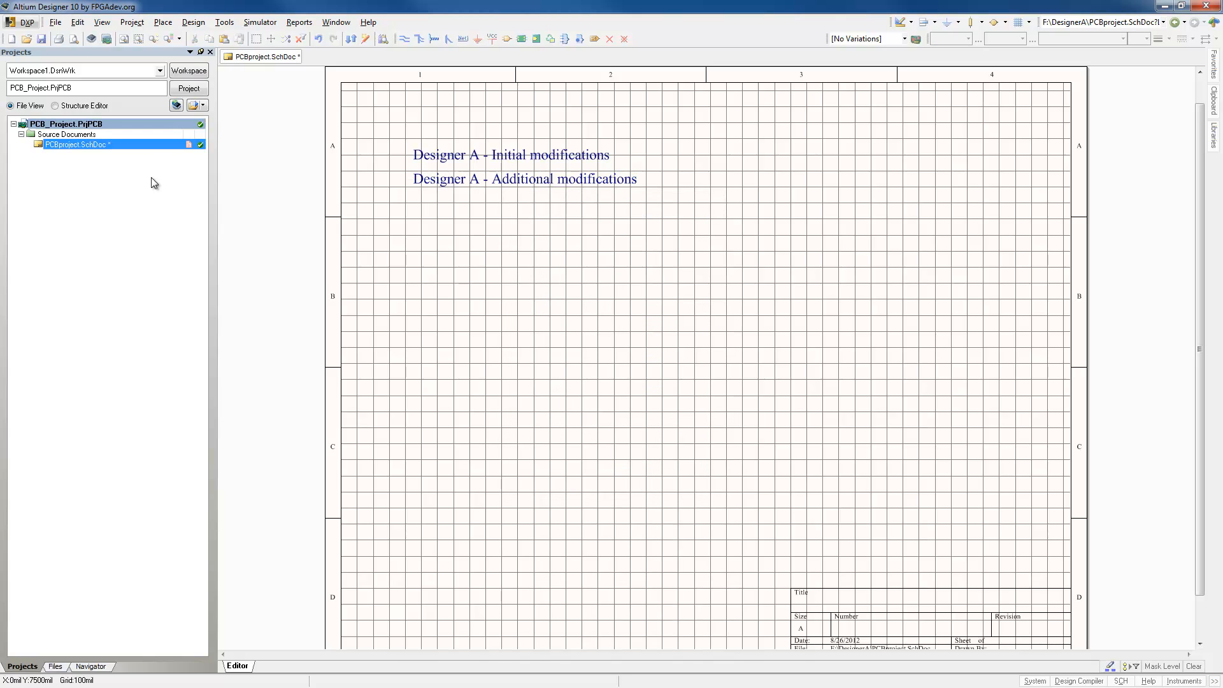
Save PCBproject.SchDoc and commit the whole project with the comment "Modified the original draft".
right_click(109, 144)
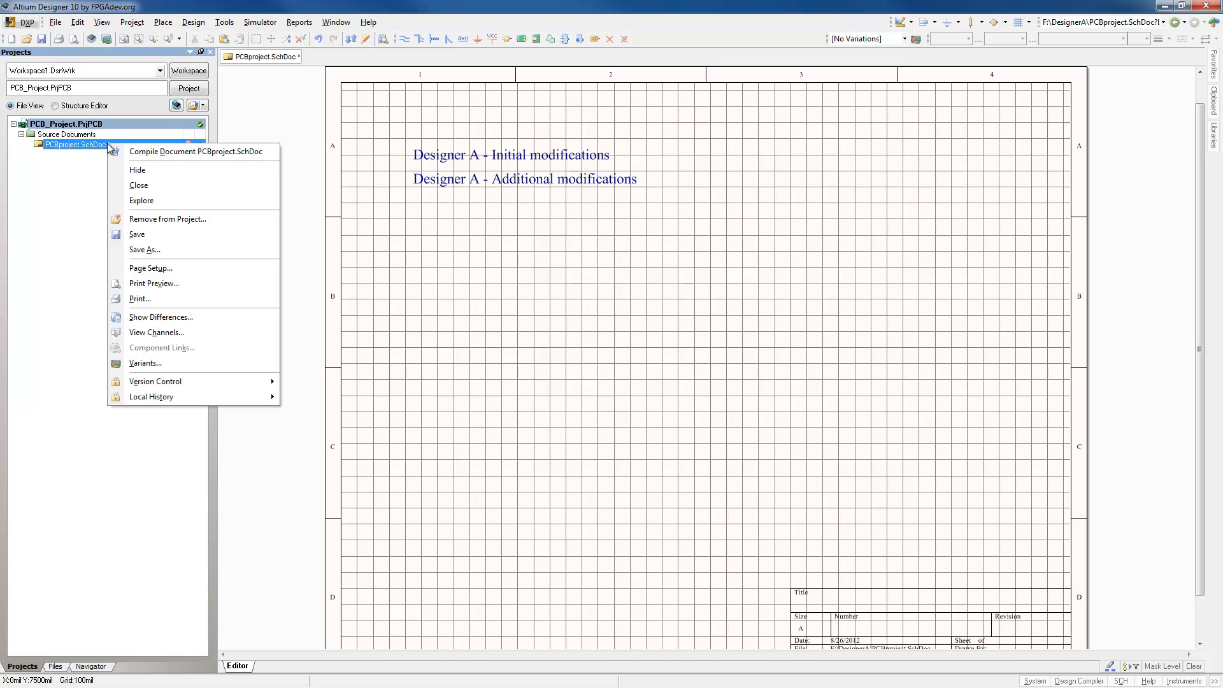
left_click(139, 235)
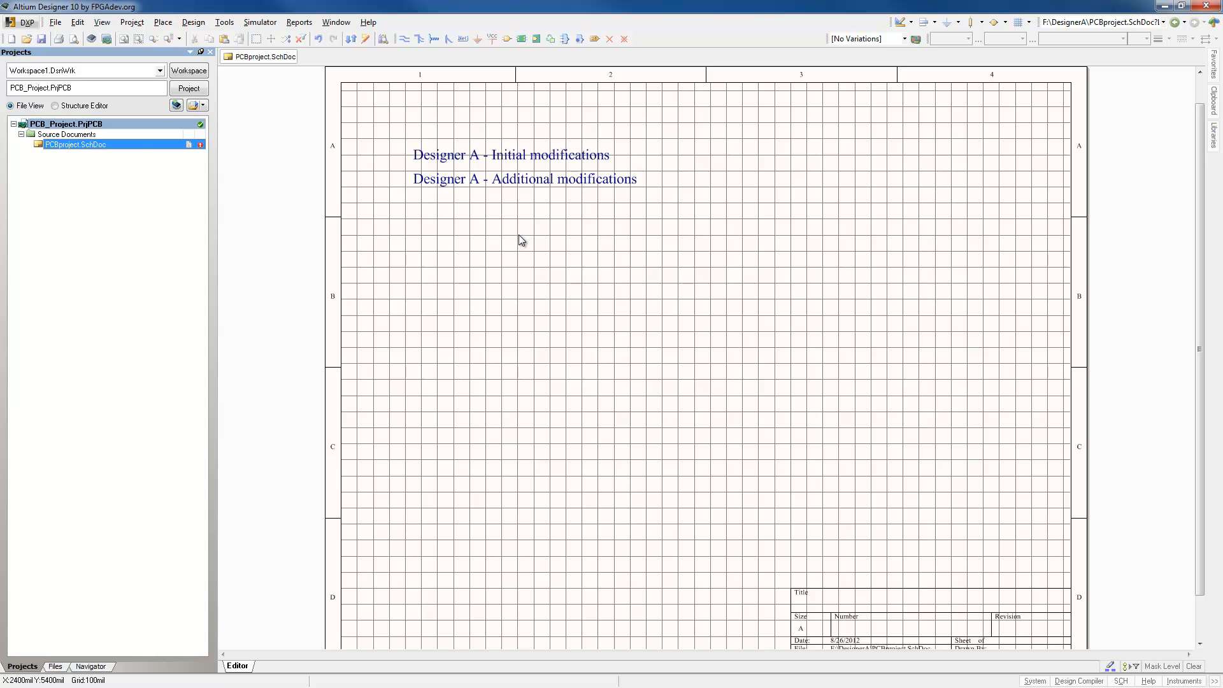
right_click(141, 148)
mouse_move(229, 386)
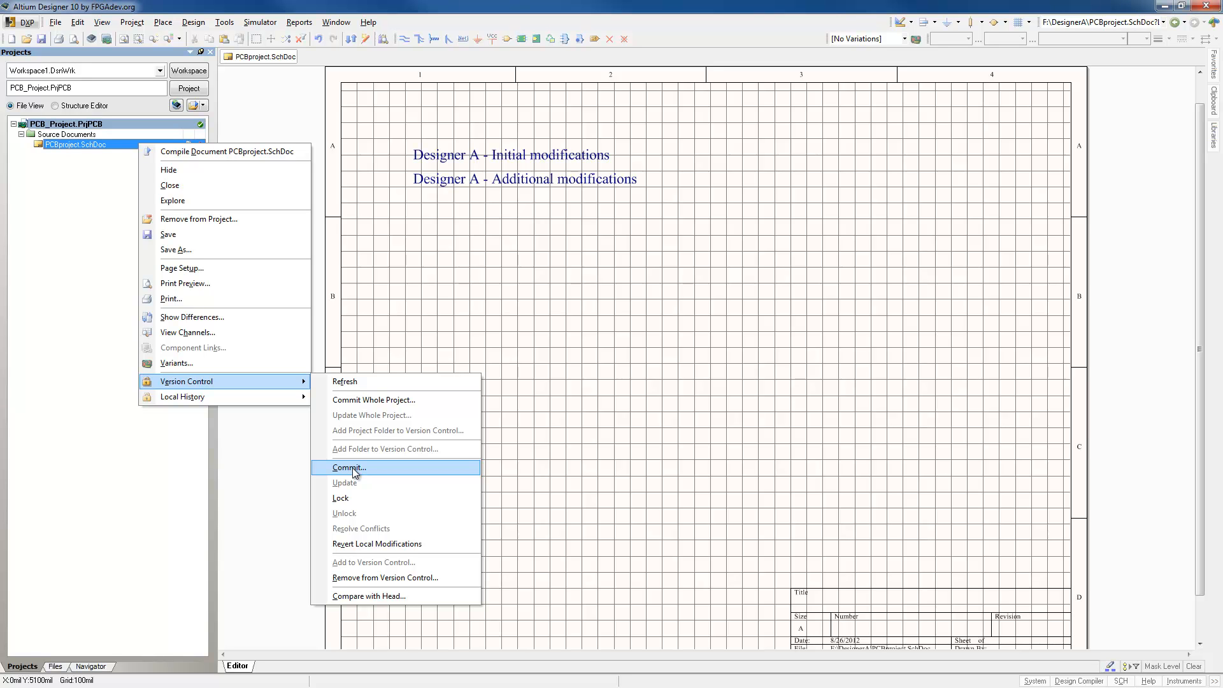
left_click(357, 401)
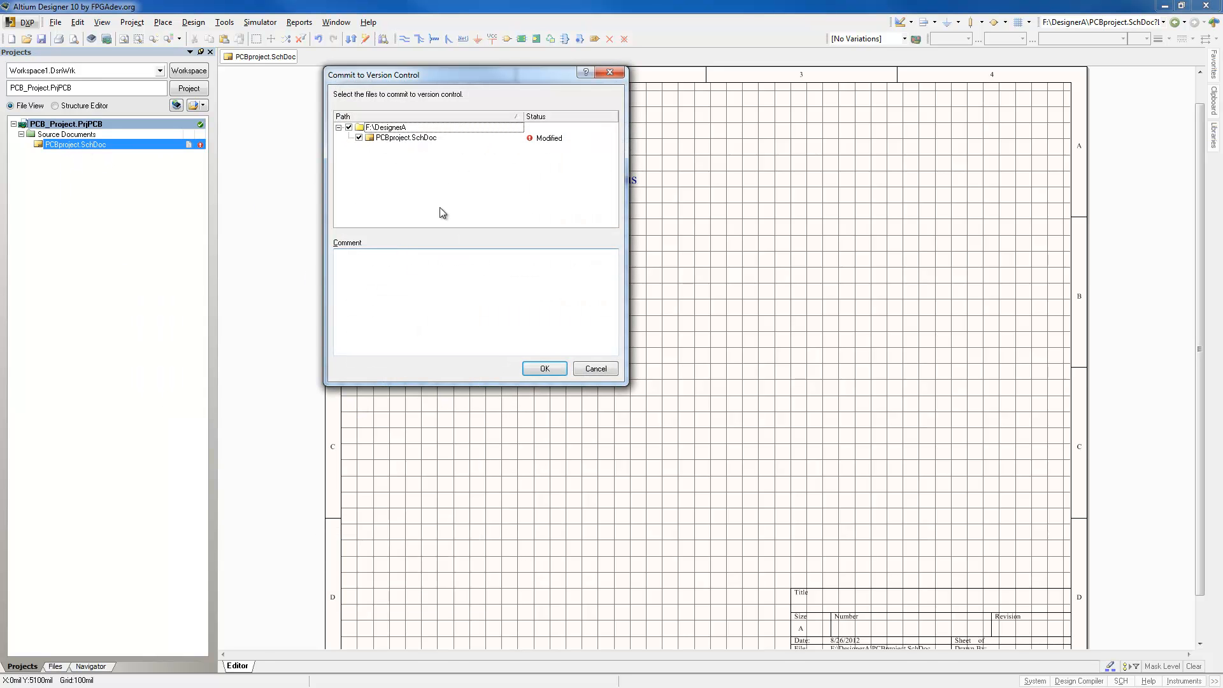
left_click(393, 298)
type("Modified the origina")
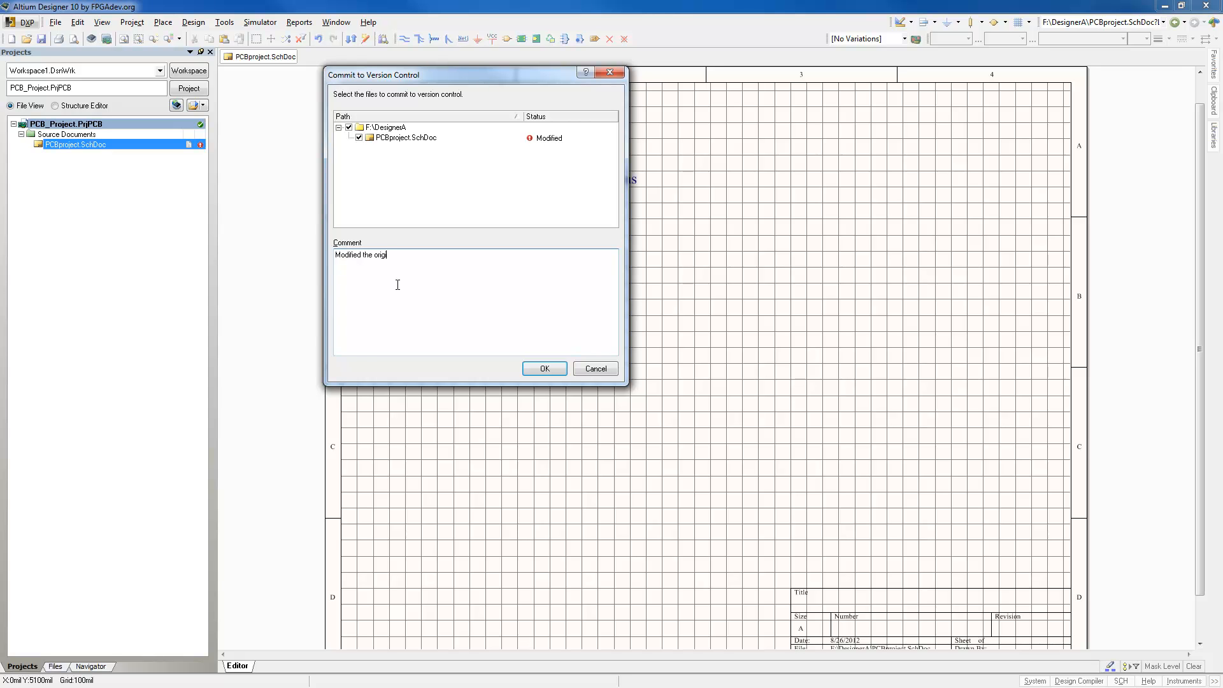
key("BackSpace")
type("al draft")
left_click(544, 369)
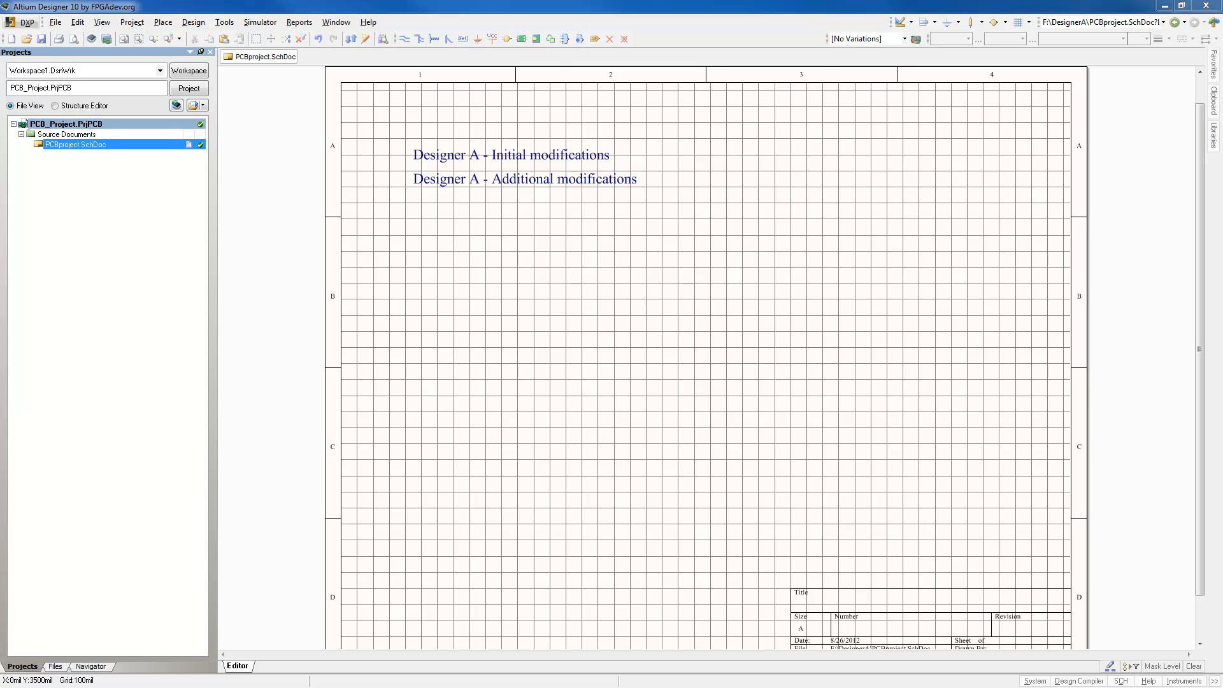
Create a new folder named DesignerB on BigDrive (F:) in Windows Explorer.
left_click_drag(476, 34, 434, 77)
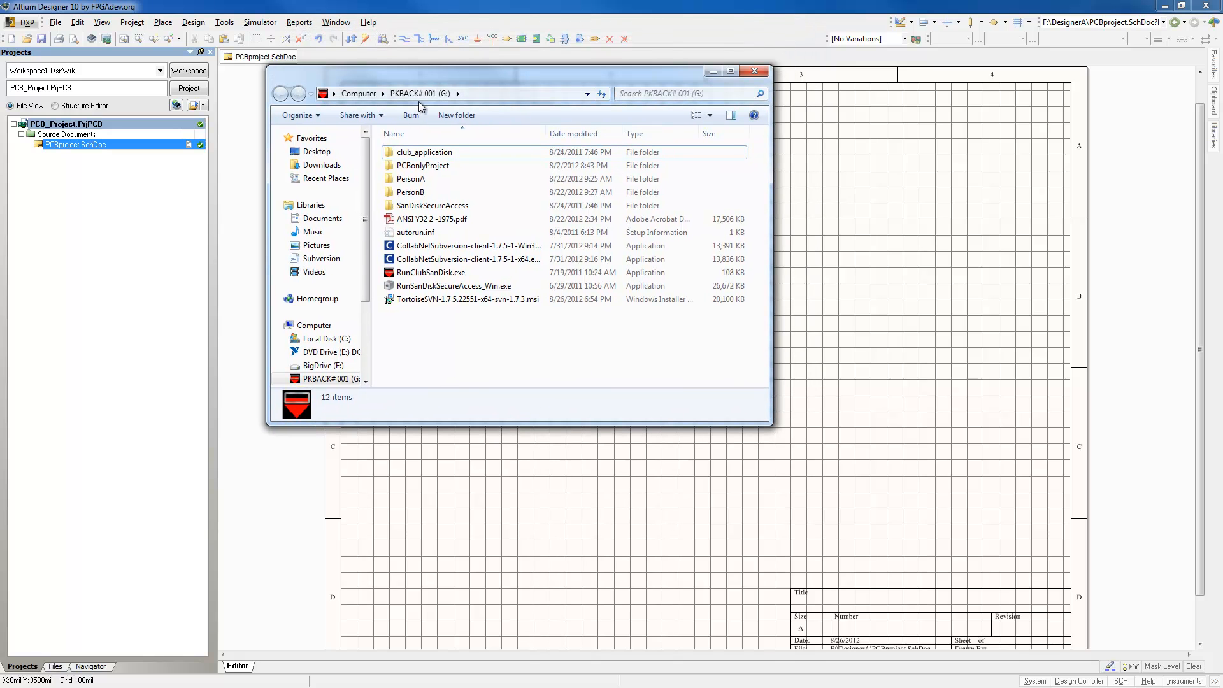
left_click_drag(364, 263, 370, 319)
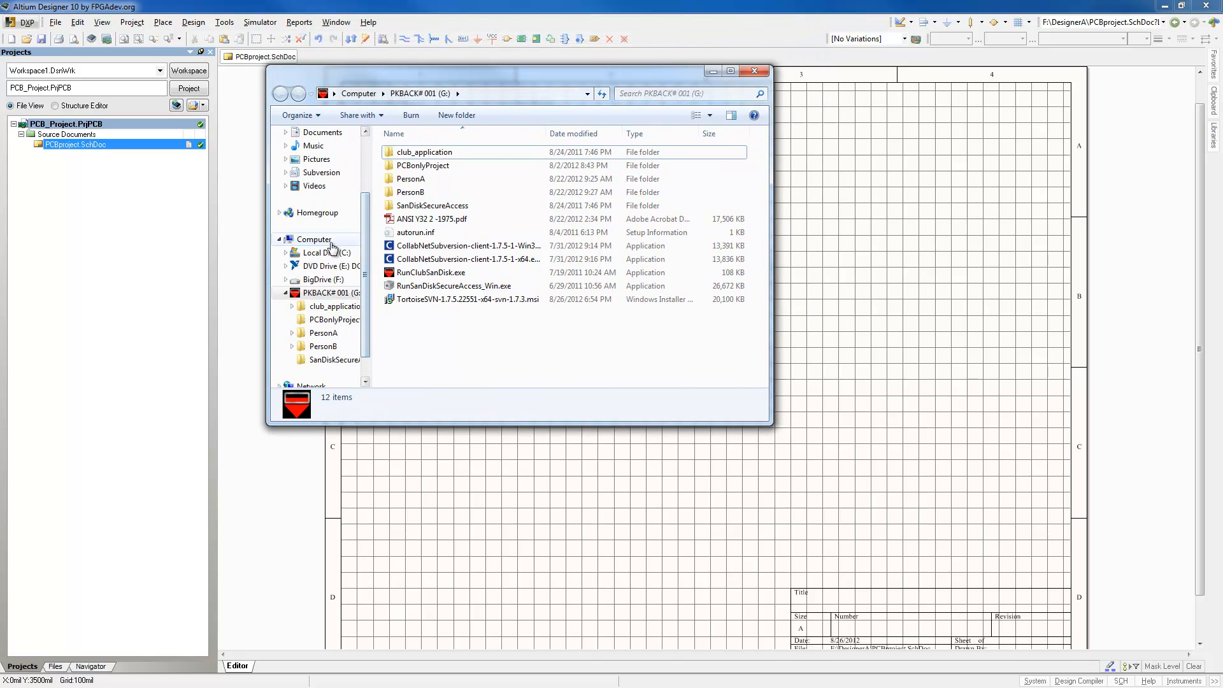
left_click(323, 279)
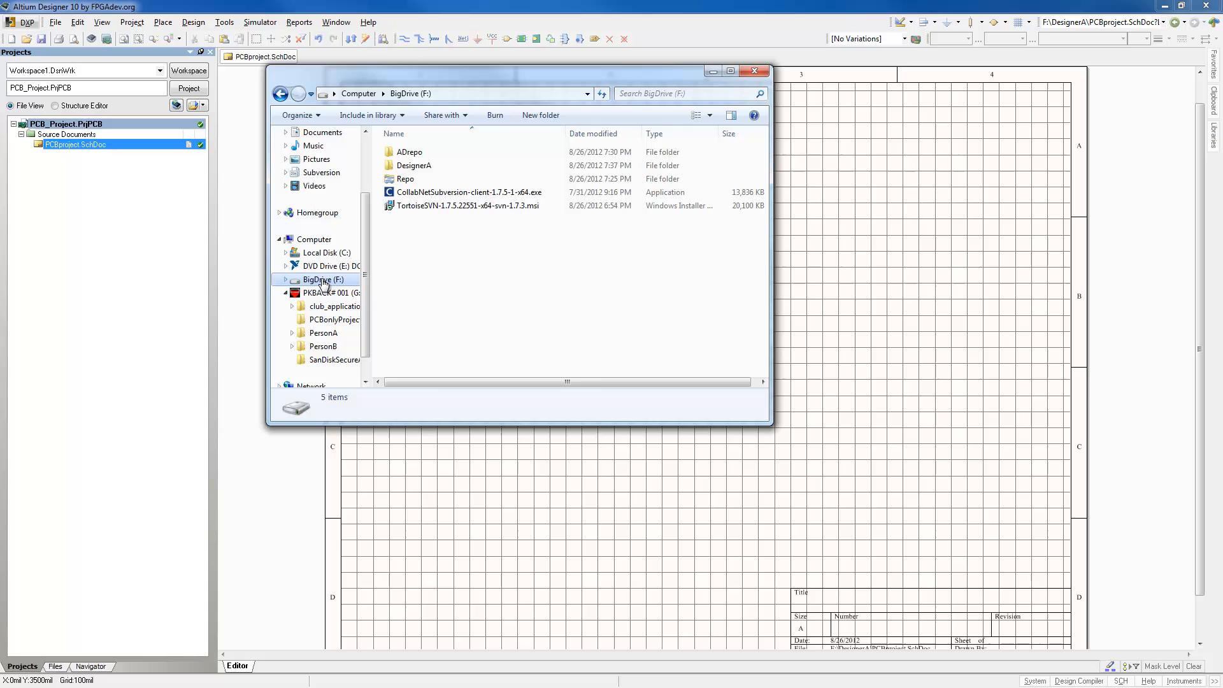
right_click(418, 260)
mouse_move(519, 468)
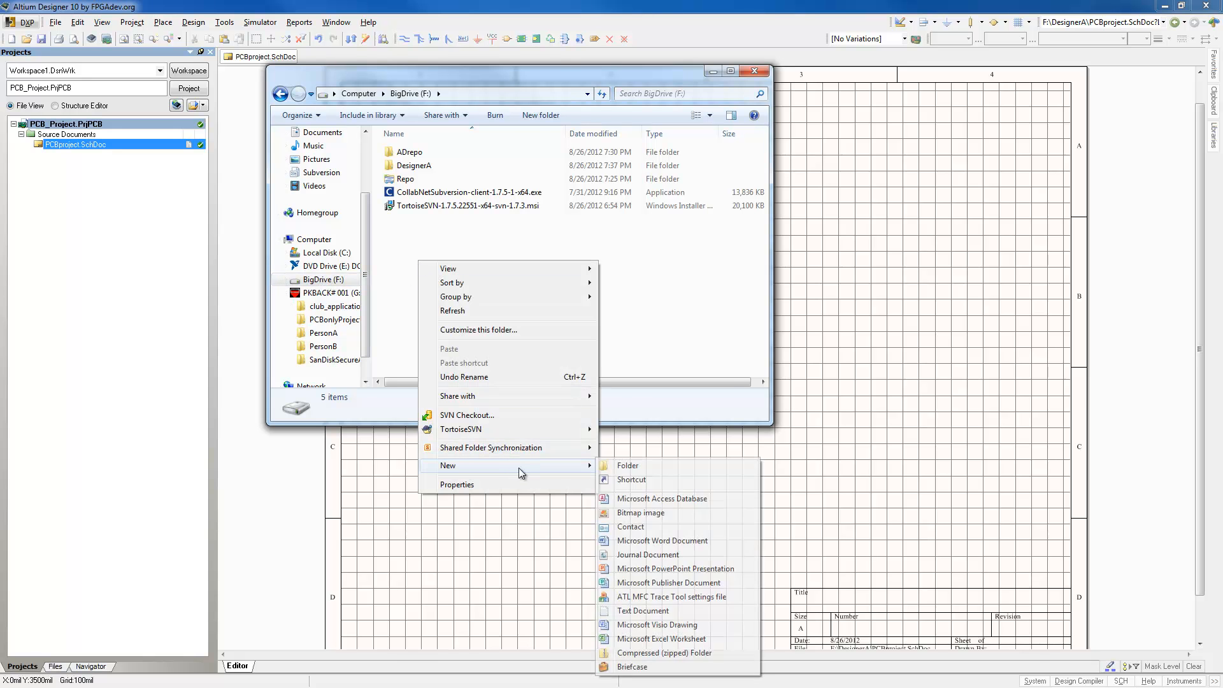
left_click(626, 466)
type("DesignerB")
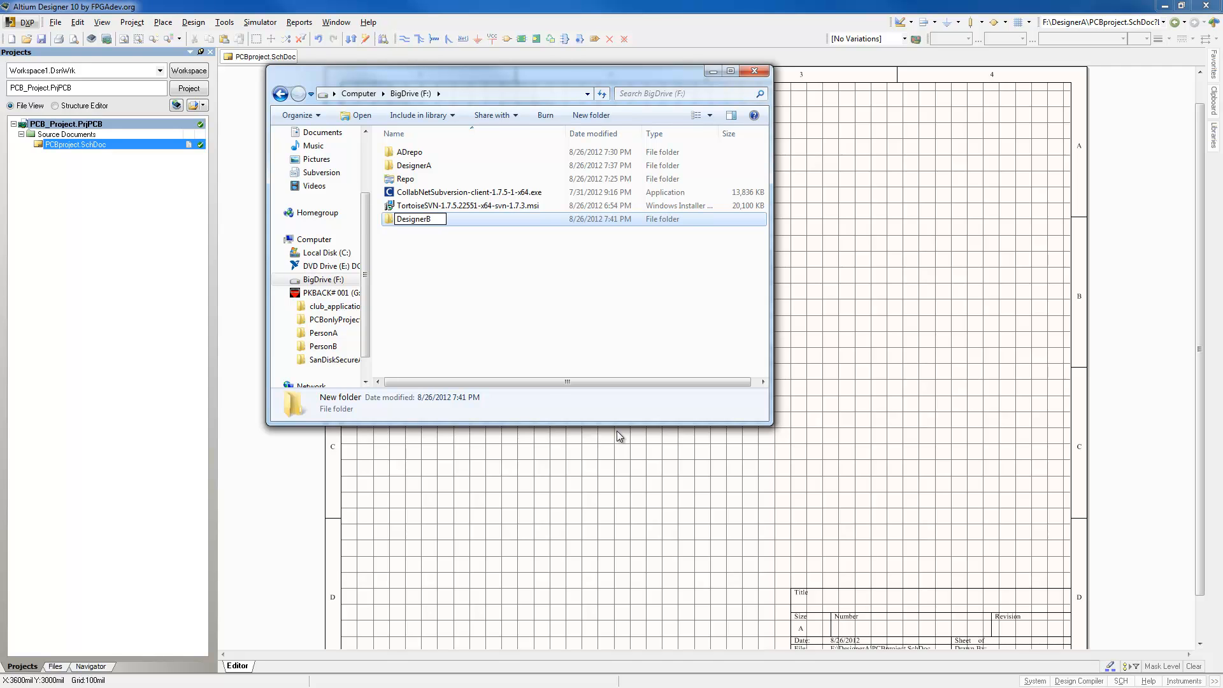
left_click(403, 250)
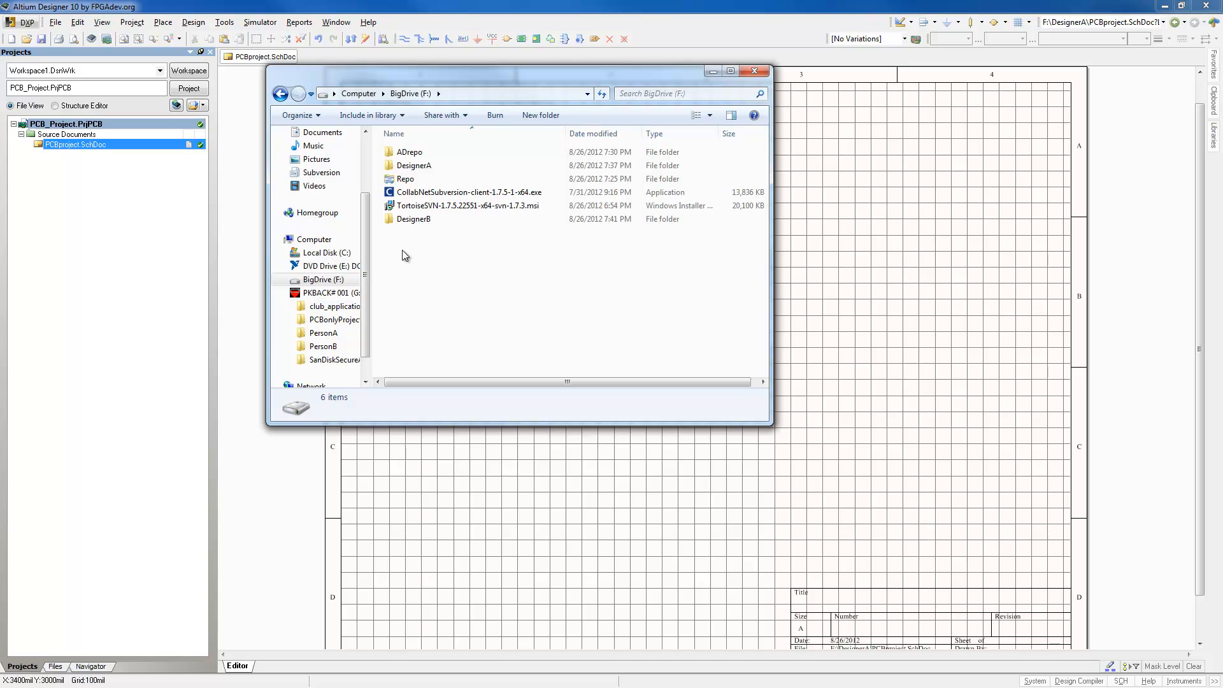
Start an SVN Checkout for the DesignerB folder and set the repository URL to the Repo folder on BigDrive (F:).
right_click(418, 220)
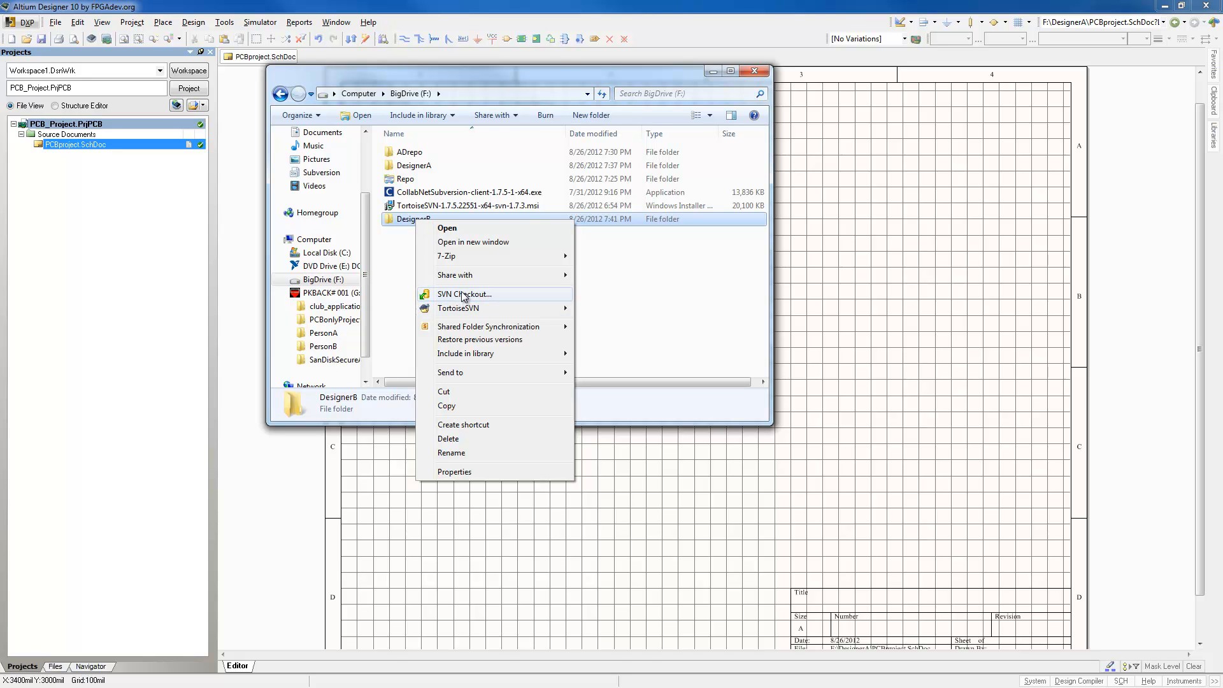
left_click(446, 294)
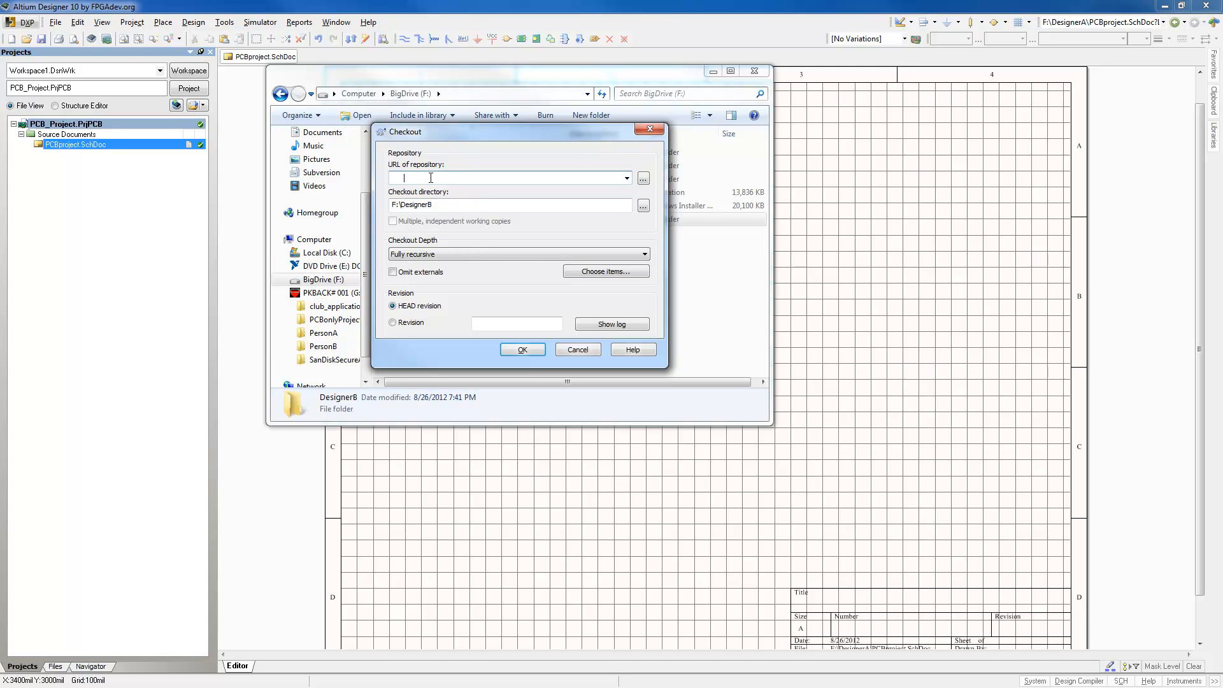
left_click(627, 178)
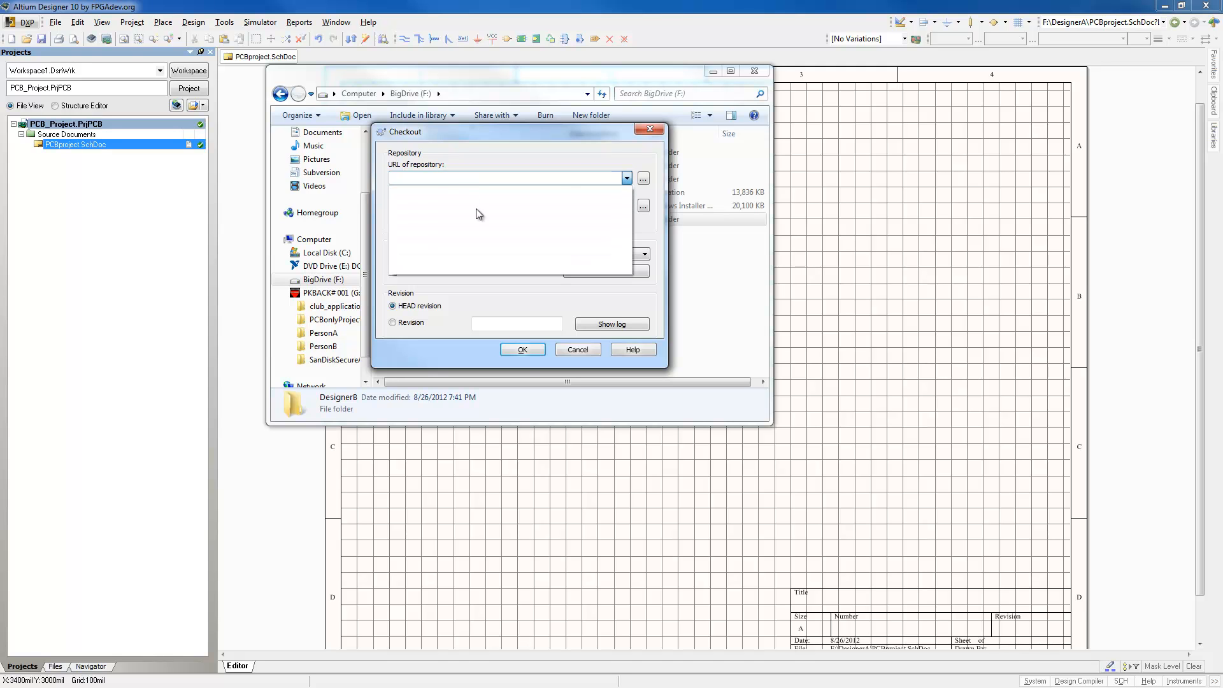
left_click(540, 161)
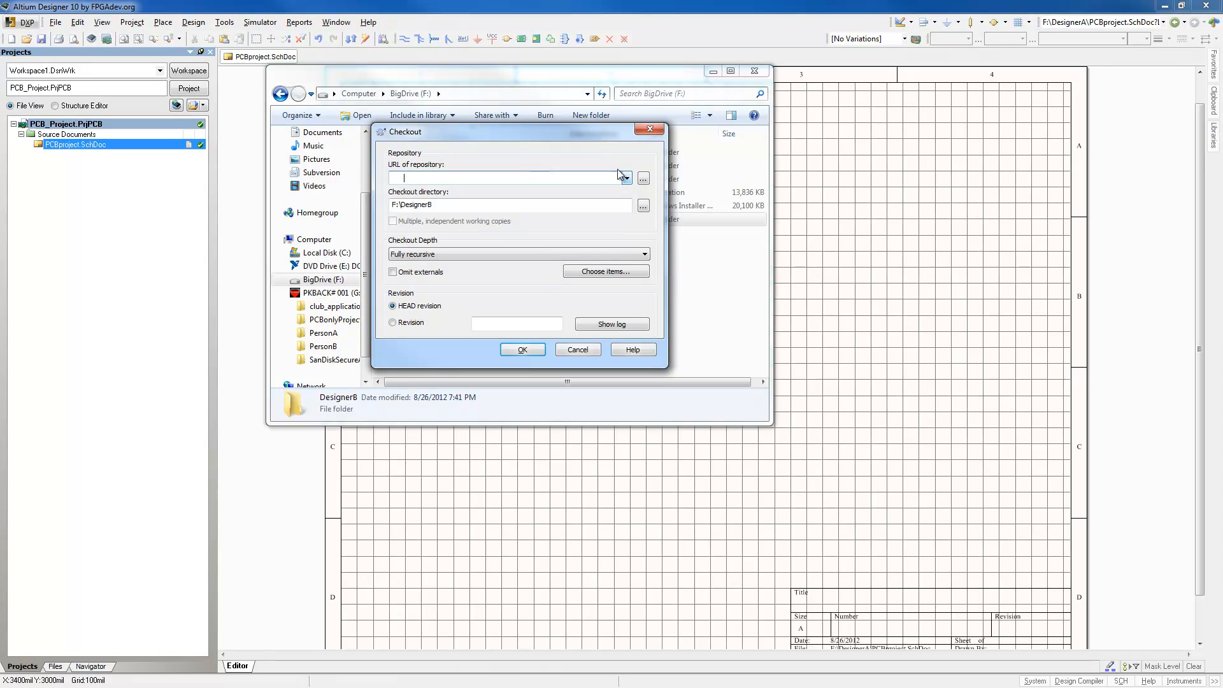
left_click(644, 179)
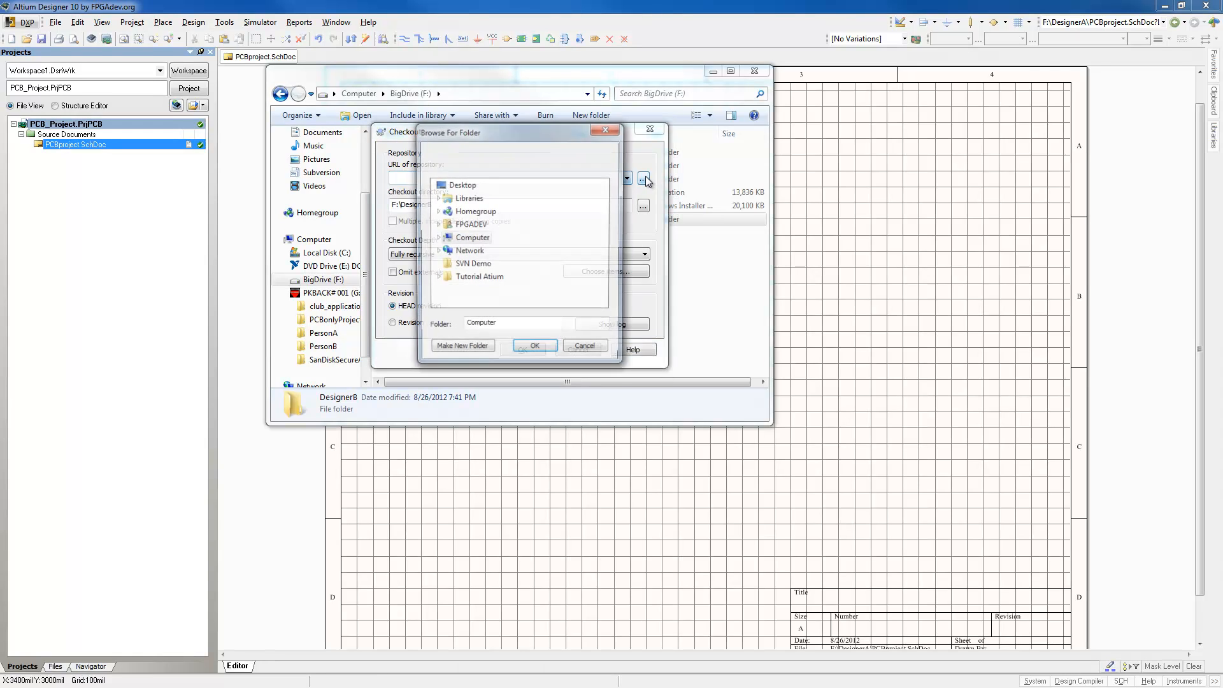
left_click(437, 239)
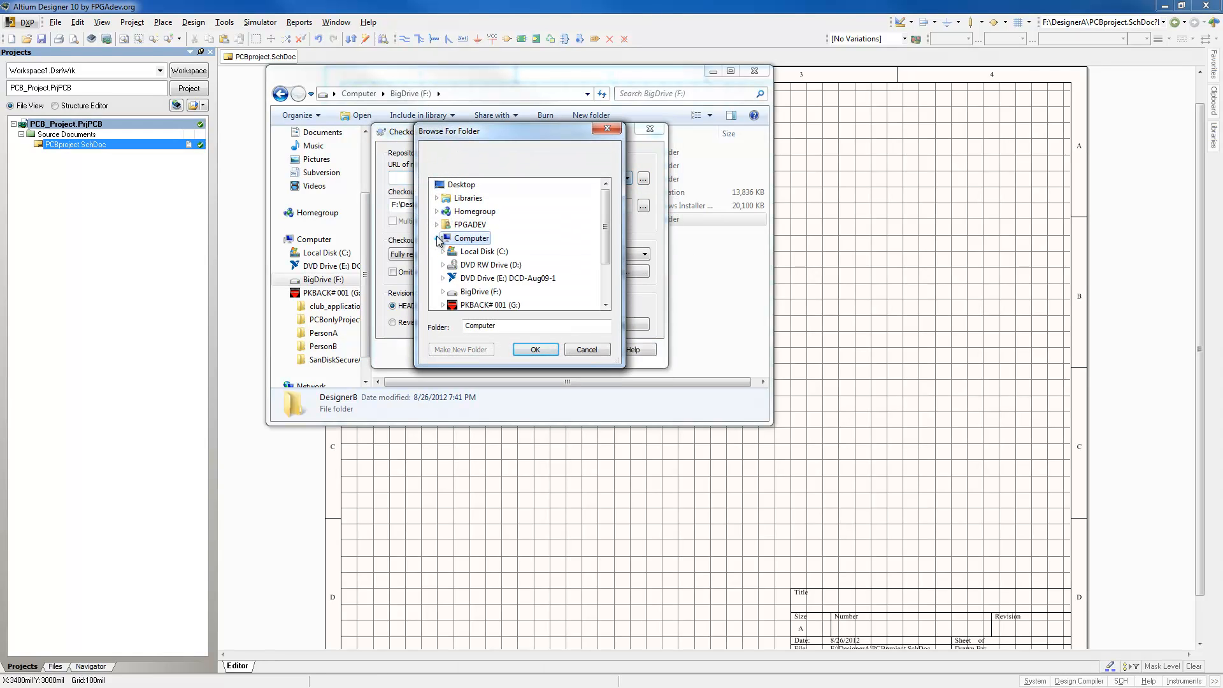
double_click(481, 292)
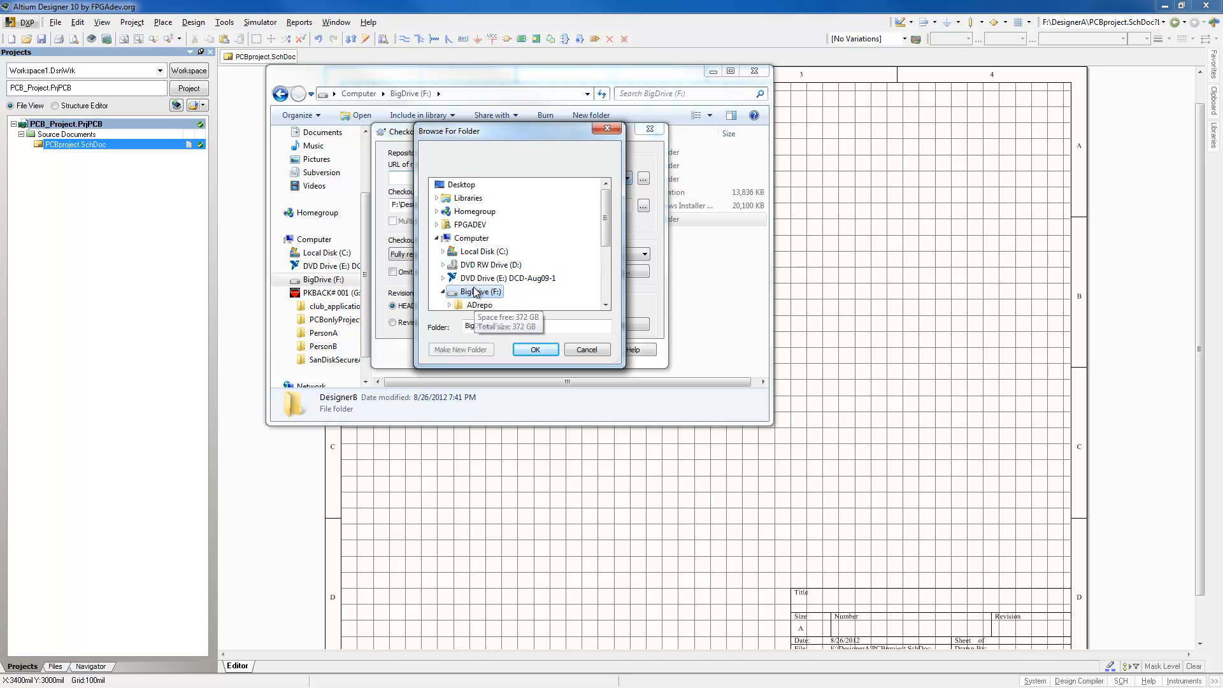
left_click_drag(605, 221, 605, 247)
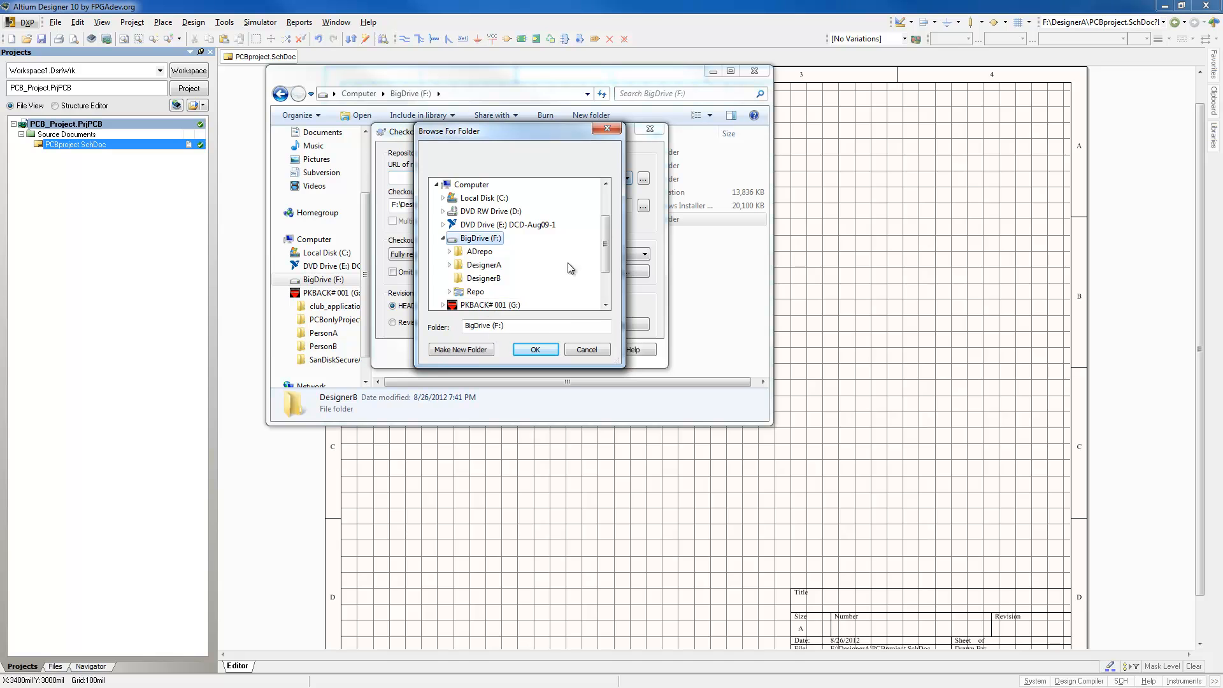
left_click(487, 279)
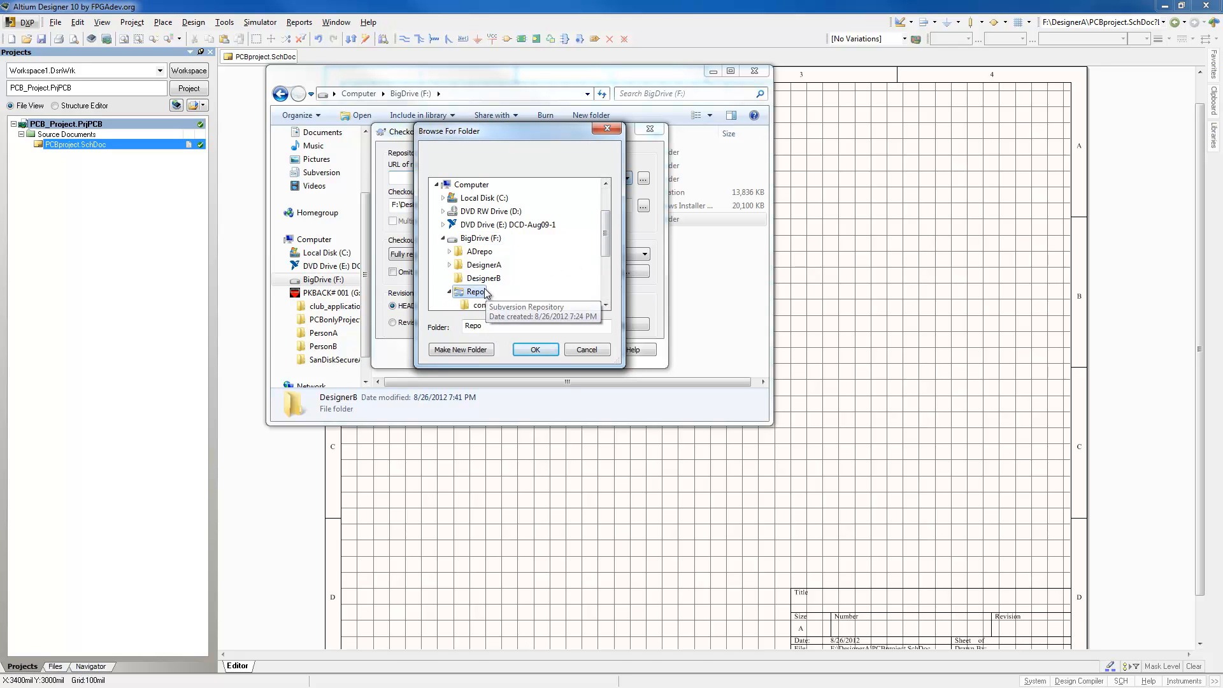
left_click(525, 348)
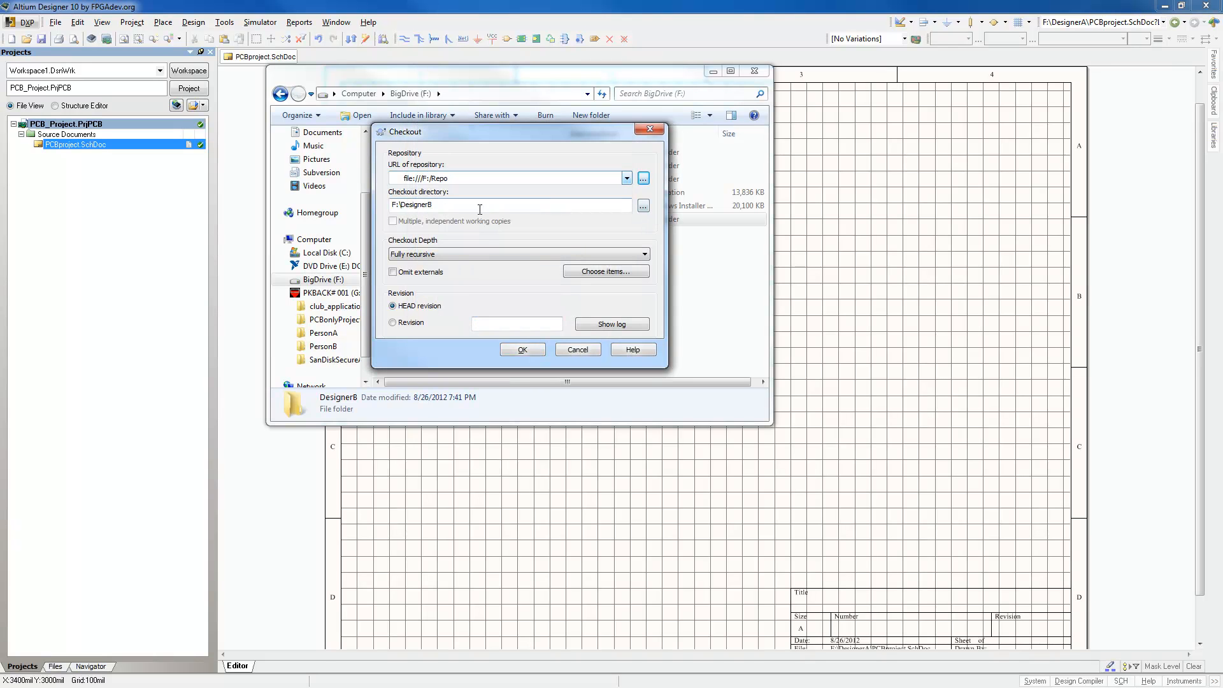
Choose Project1 inside the repository, check it out into F:\DesignerB, and inspect the folder's contents.
left_click(644, 178)
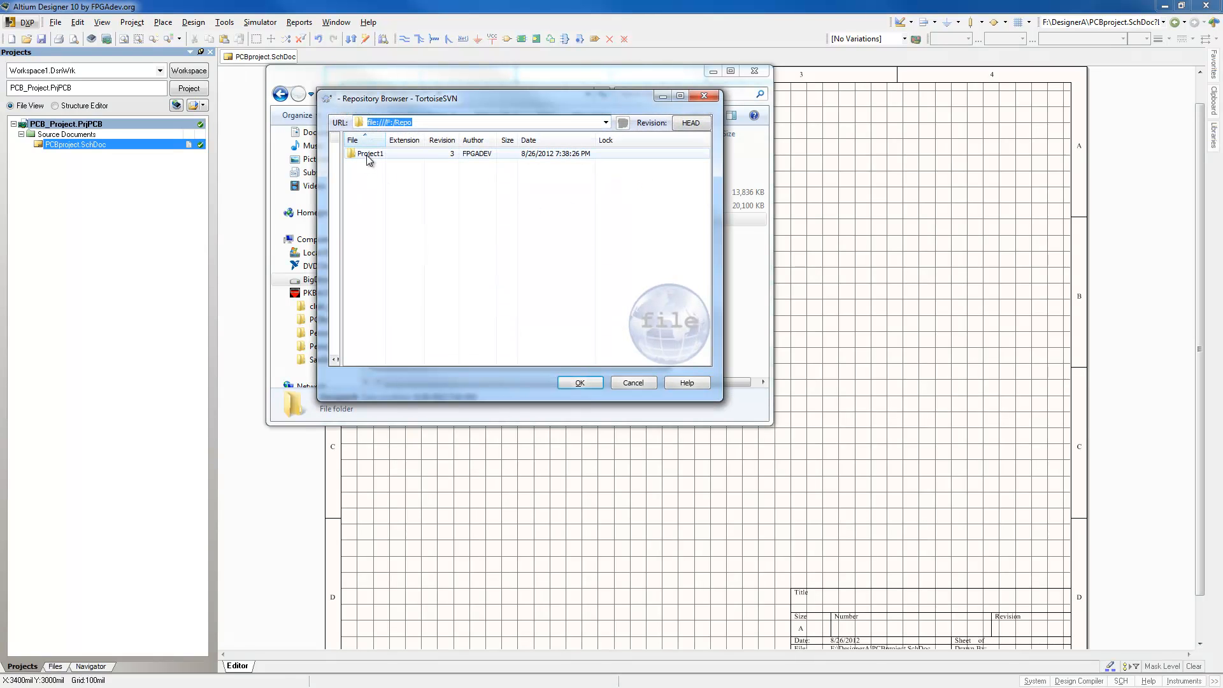
left_click(368, 156)
left_click(584, 385)
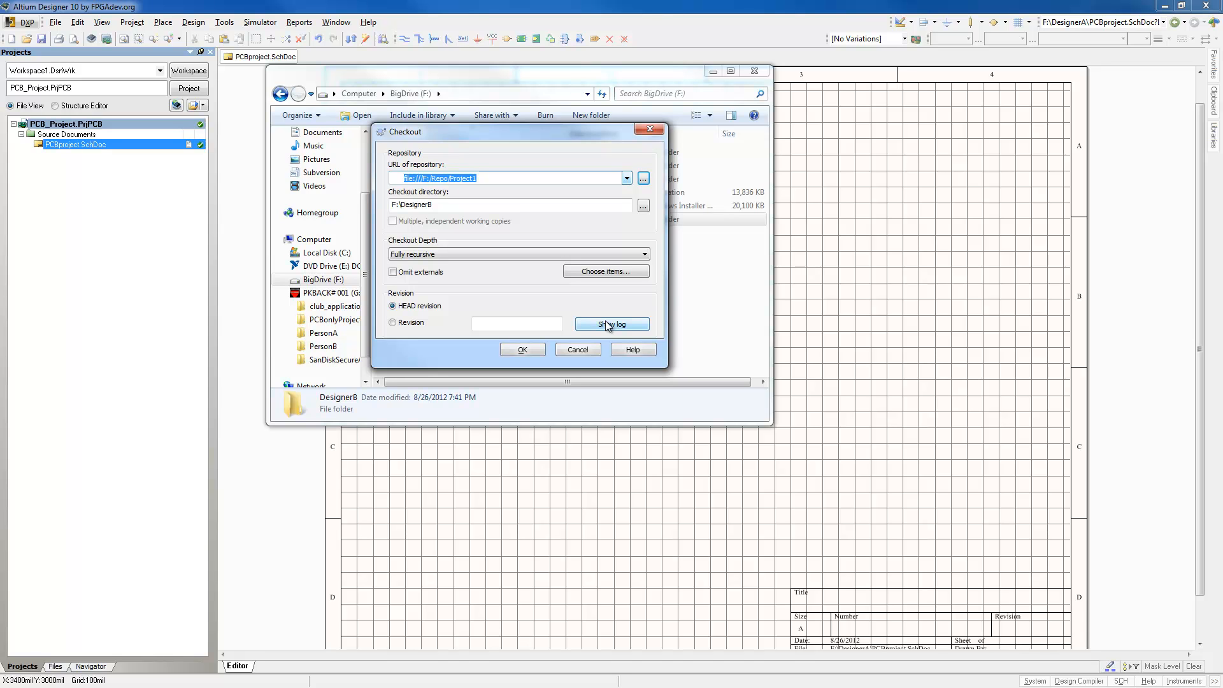
left_click(521, 350)
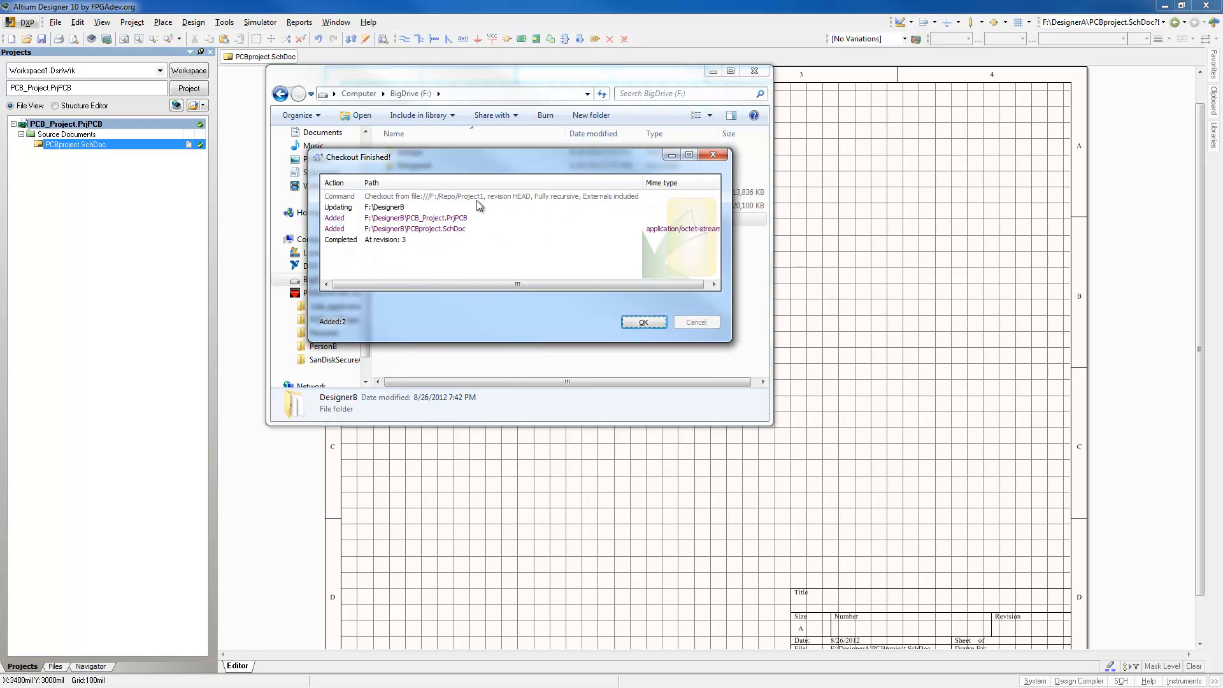
left_click(649, 325)
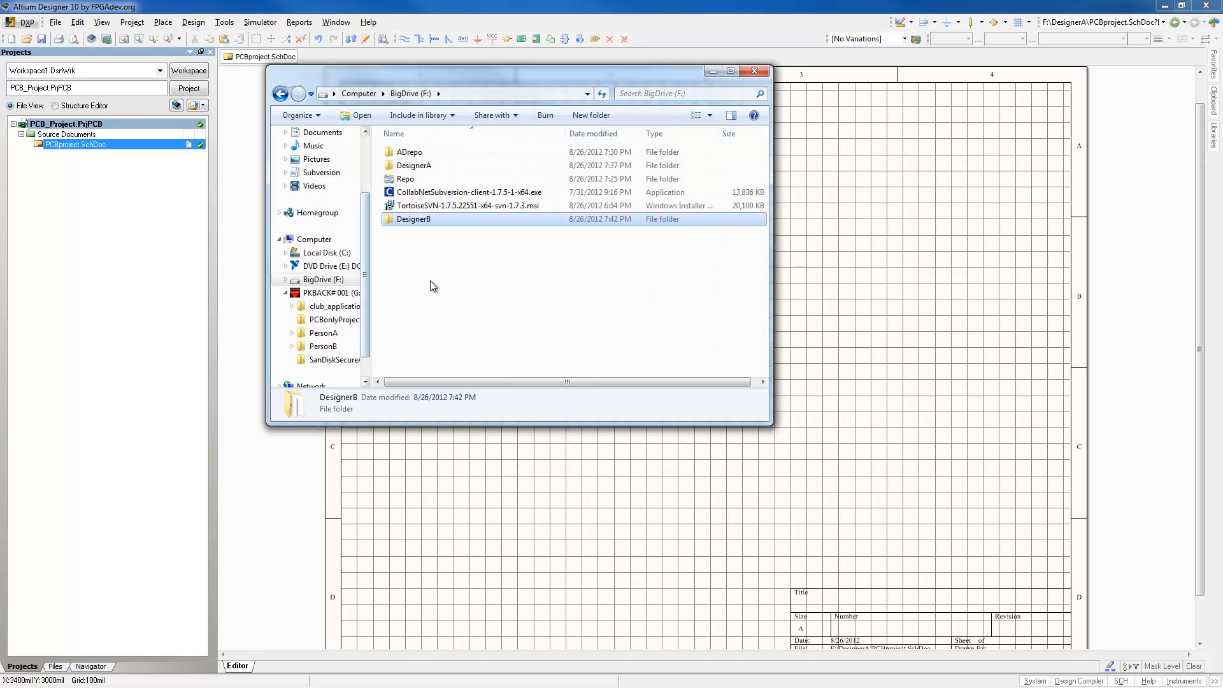
double_click(410, 220)
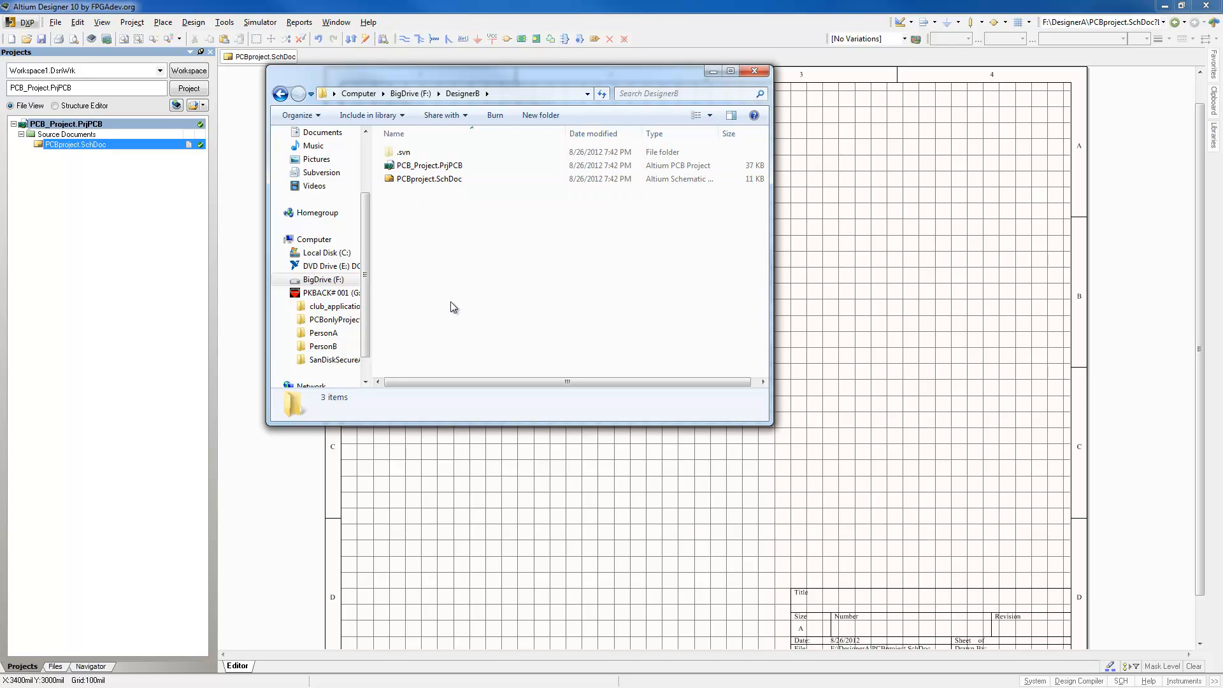
left_click(713, 71)
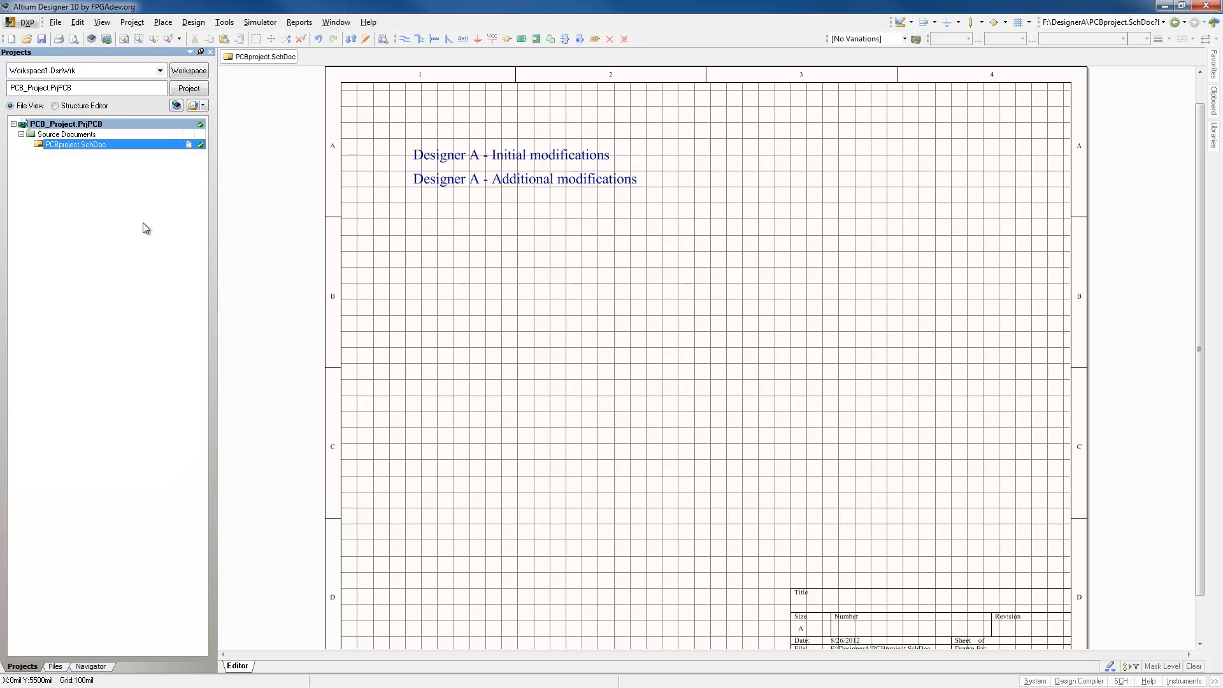
In Altium Designer, open PCB_Project.PrjPCB from the DesignerB folder on BigDrive (F:).
left_click(56, 23)
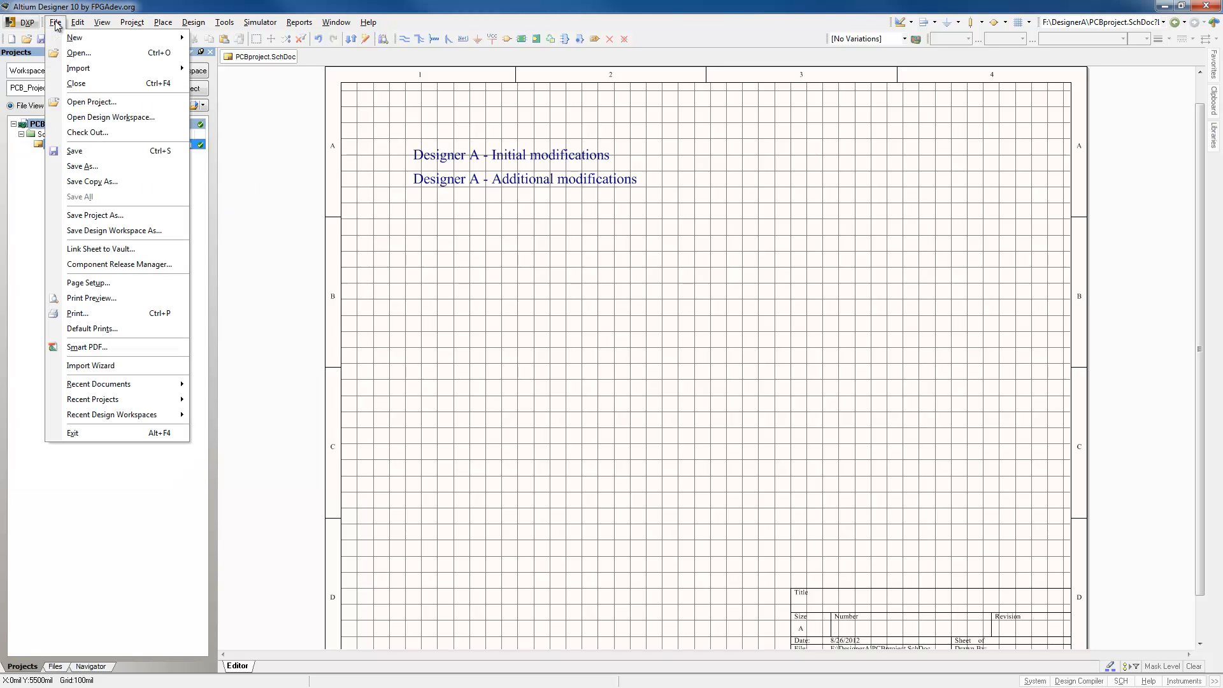
left_click(70, 52)
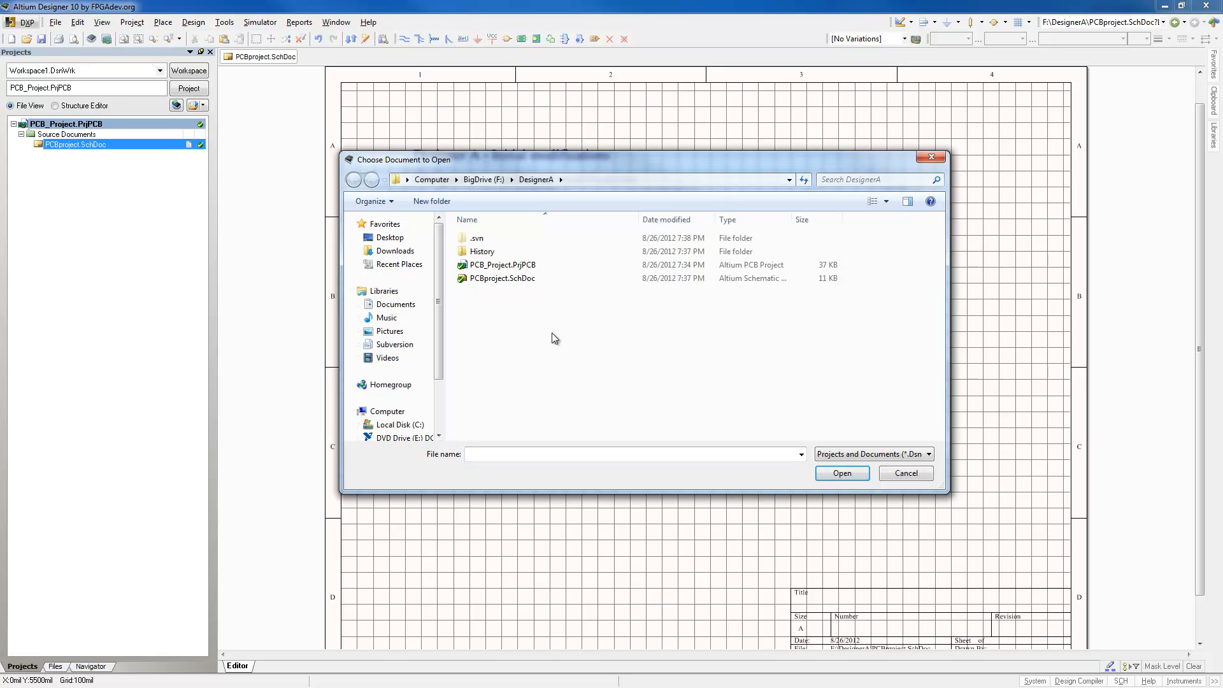
left_click(483, 179)
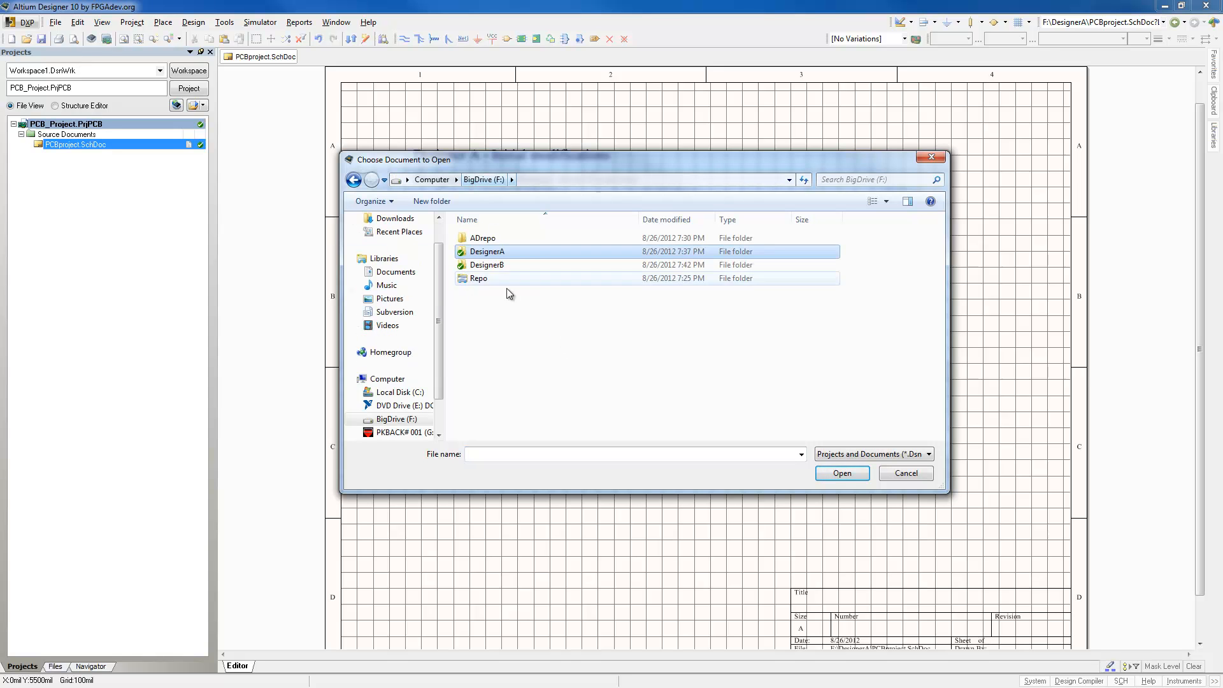
double_click(494, 267)
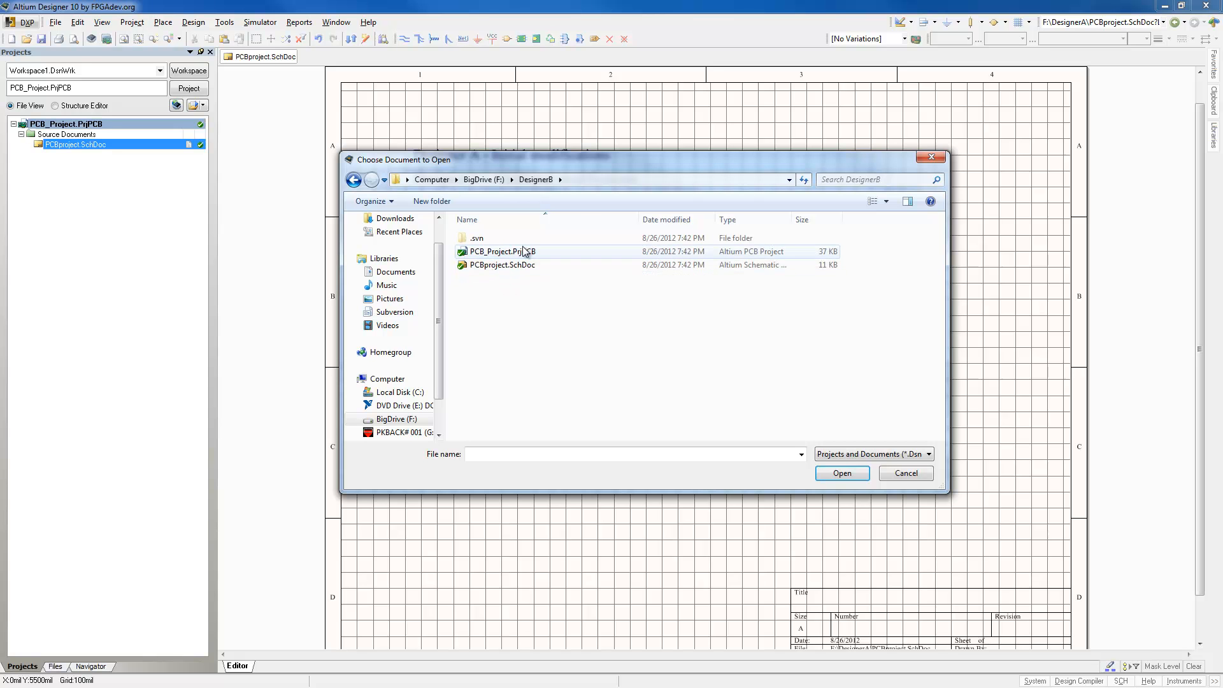
left_click(520, 251)
left_click(842, 474)
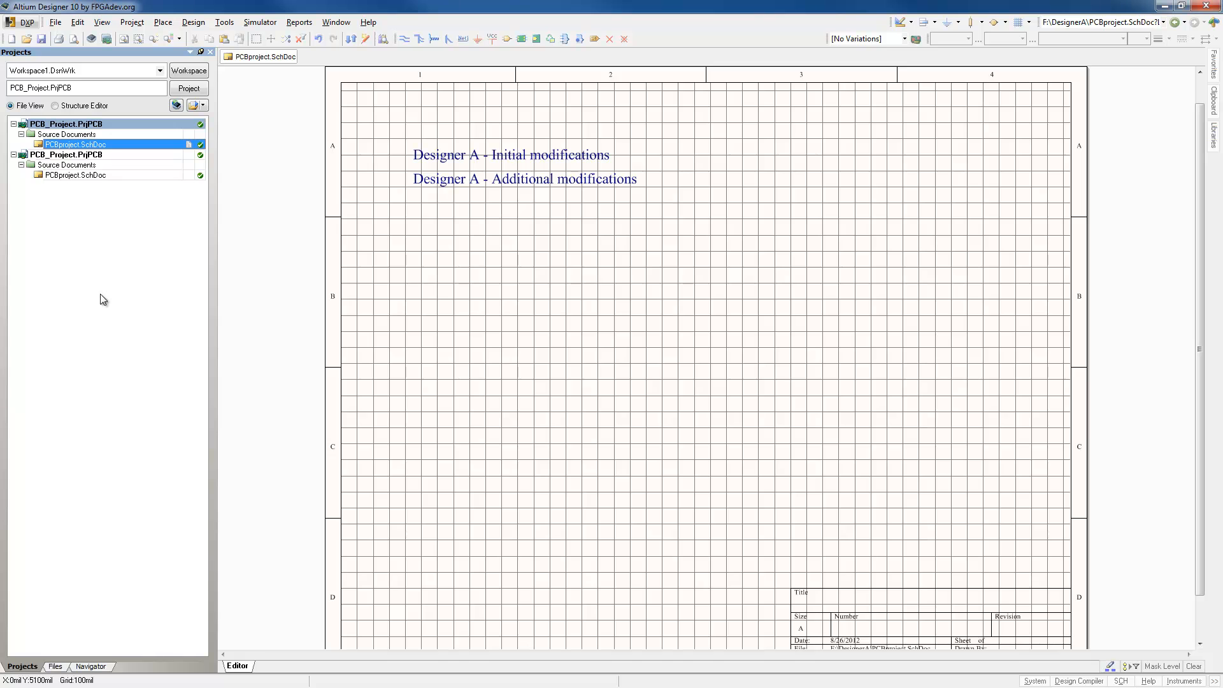
Start a Check Out from the DemoRepo repository and select its Project1 folder as the source.
left_click(55, 23)
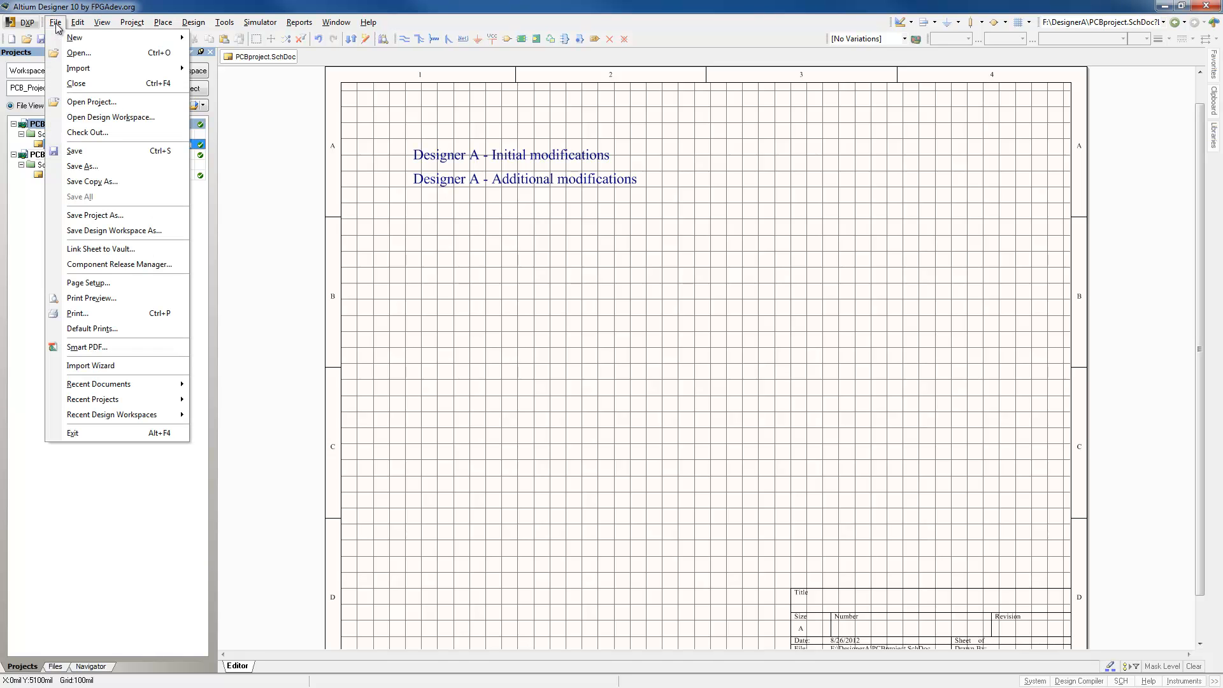
left_click(87, 133)
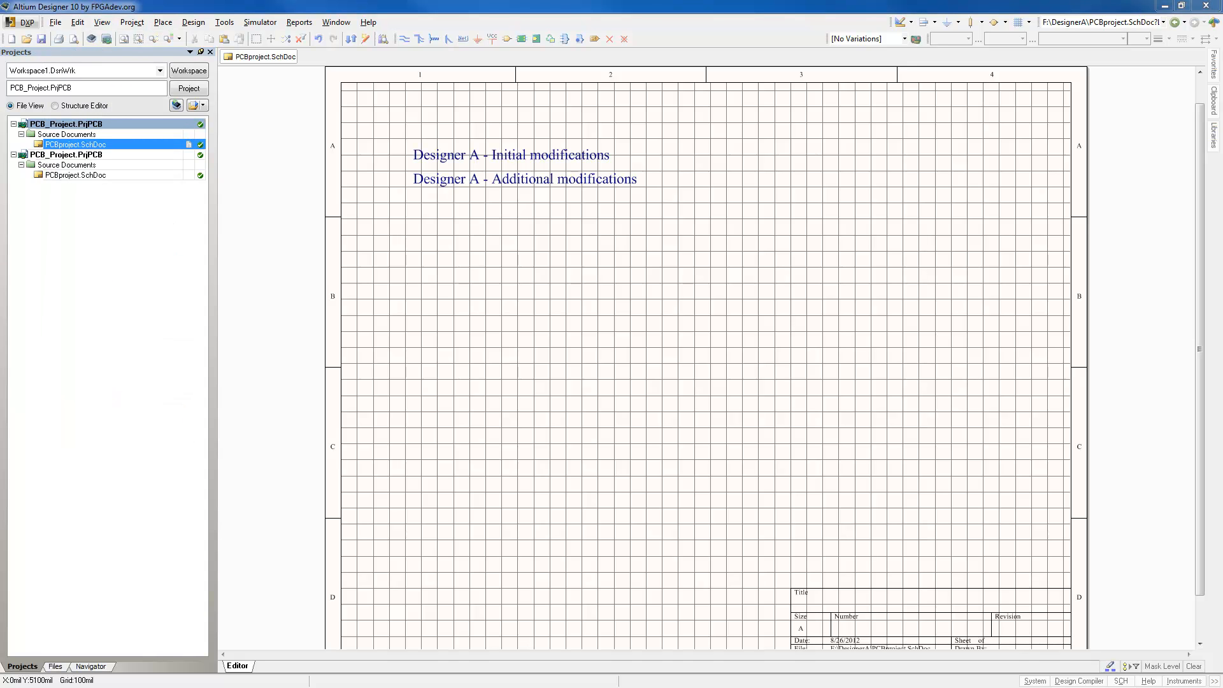
left_click_drag(372, 184, 550, 66)
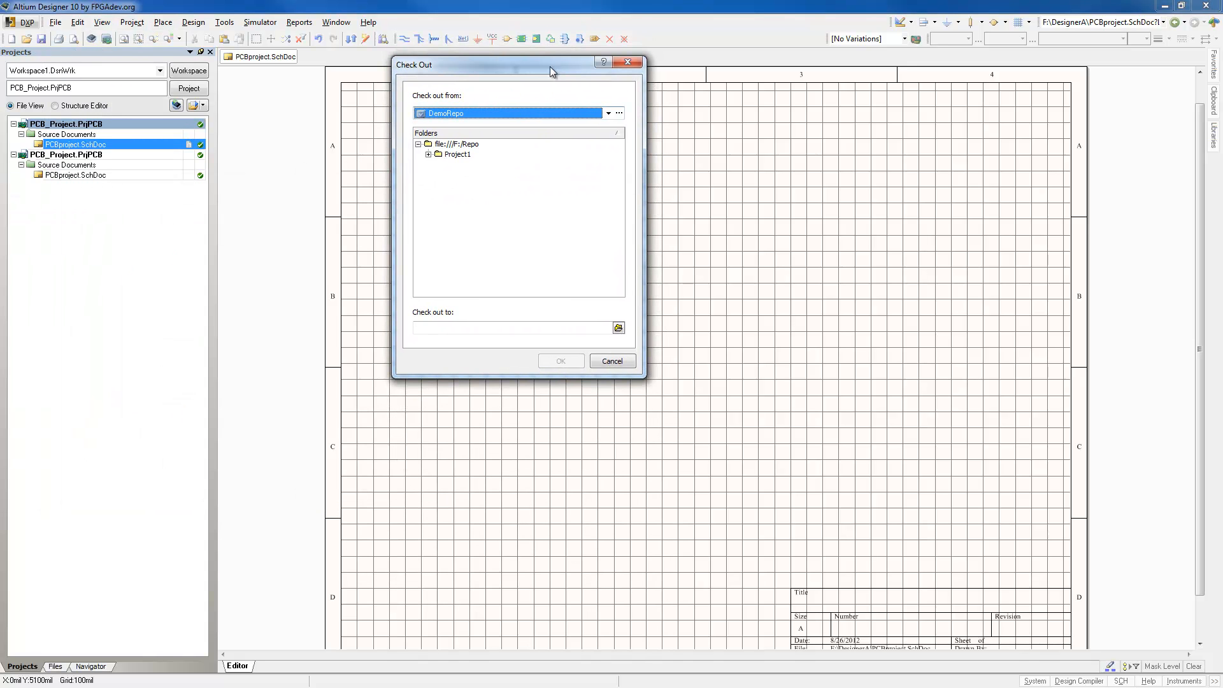
left_click(609, 113)
left_click(439, 126)
left_click(456, 155)
left_click(433, 326)
Create a DesignerC folder on BigDrive (F:) as the destination and check out Project1 into it.
left_click(618, 328)
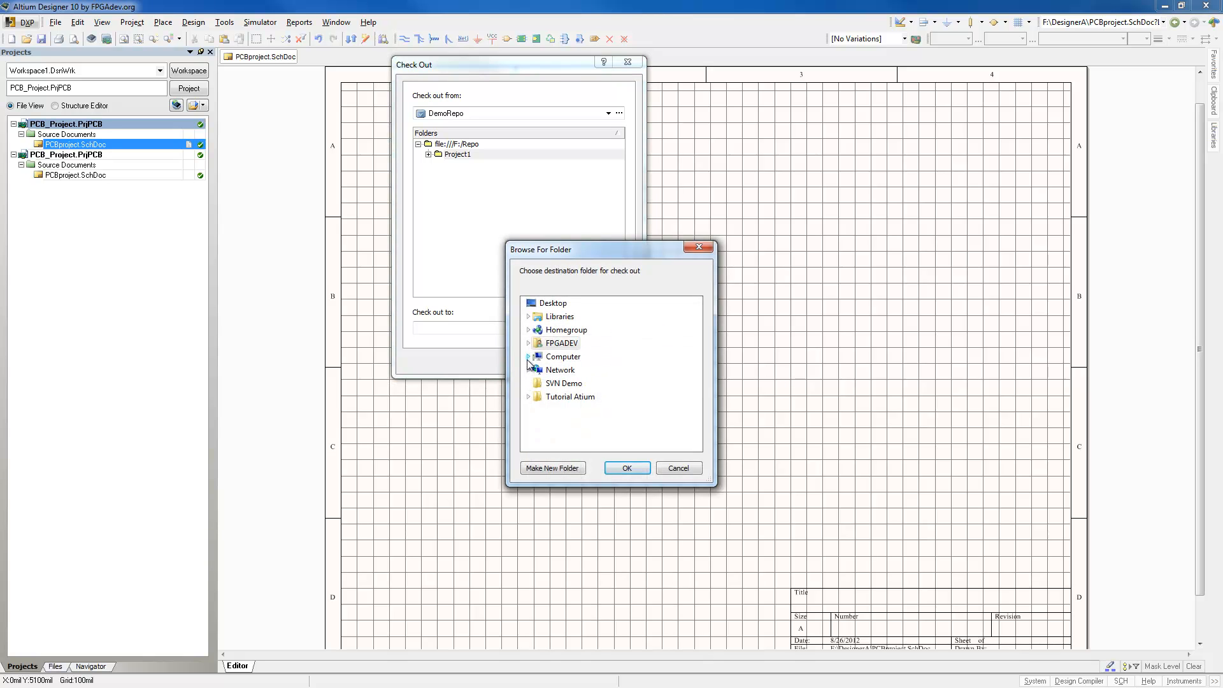
left_click(528, 356)
left_click(535, 410)
left_click(564, 411)
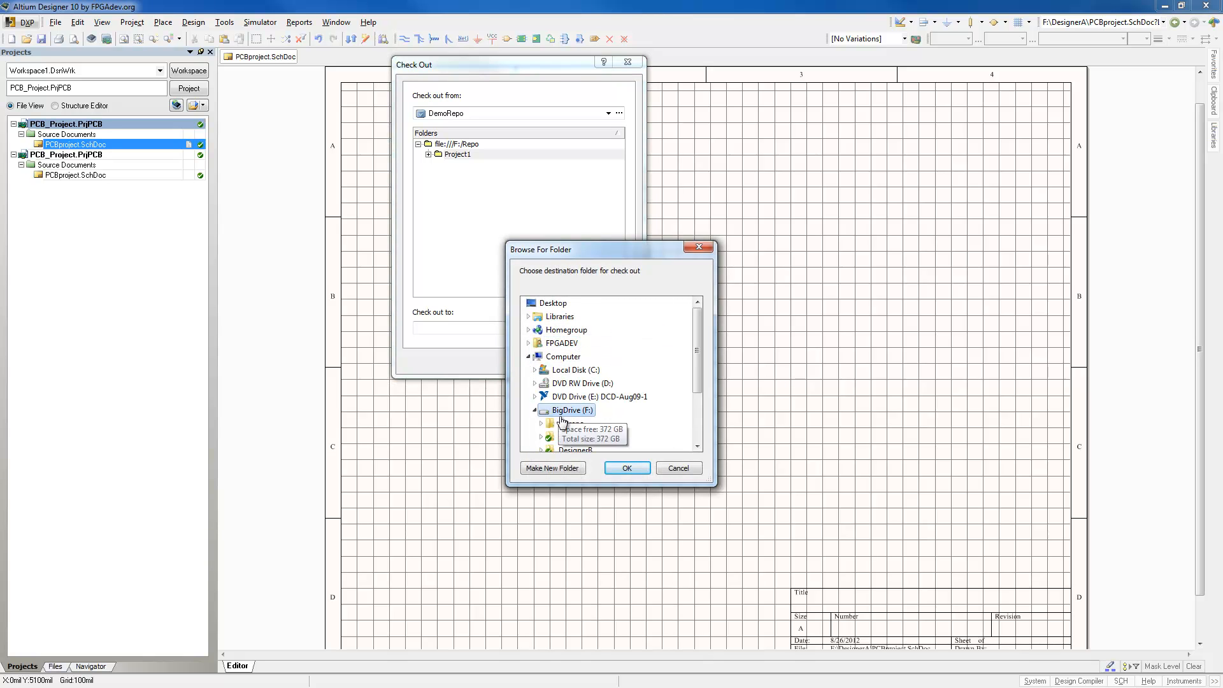
left_click(552, 468)
type("DesignerC")
left_click(621, 441)
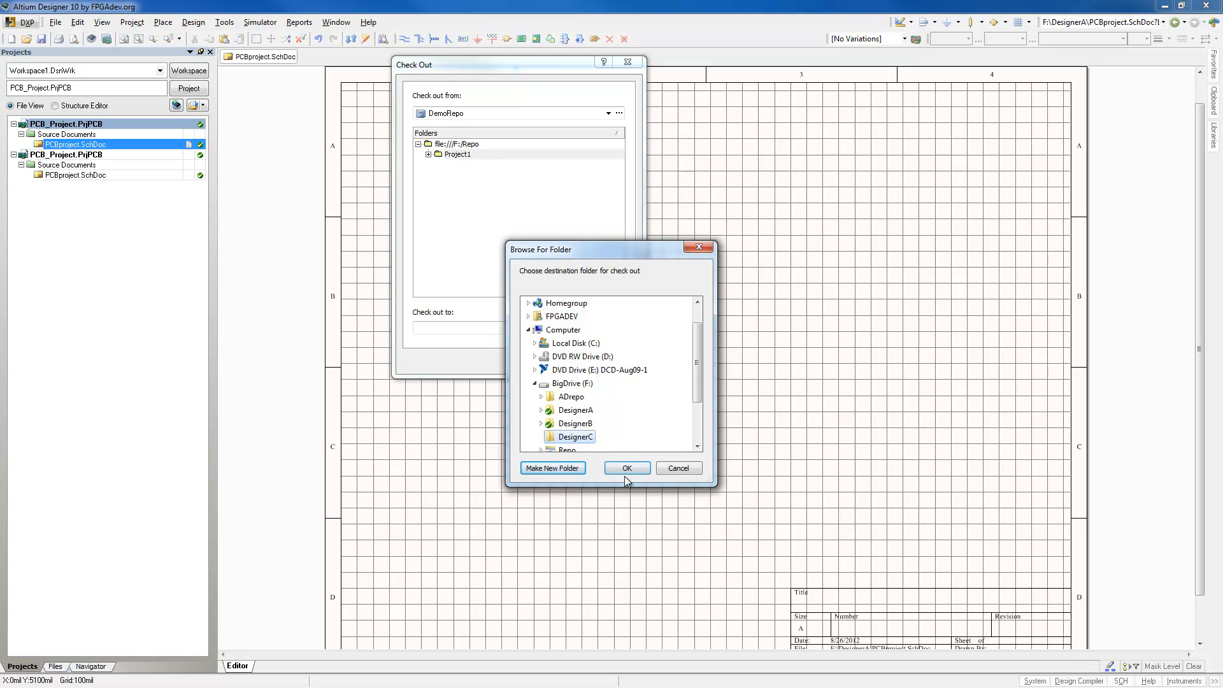
left_click(627, 469)
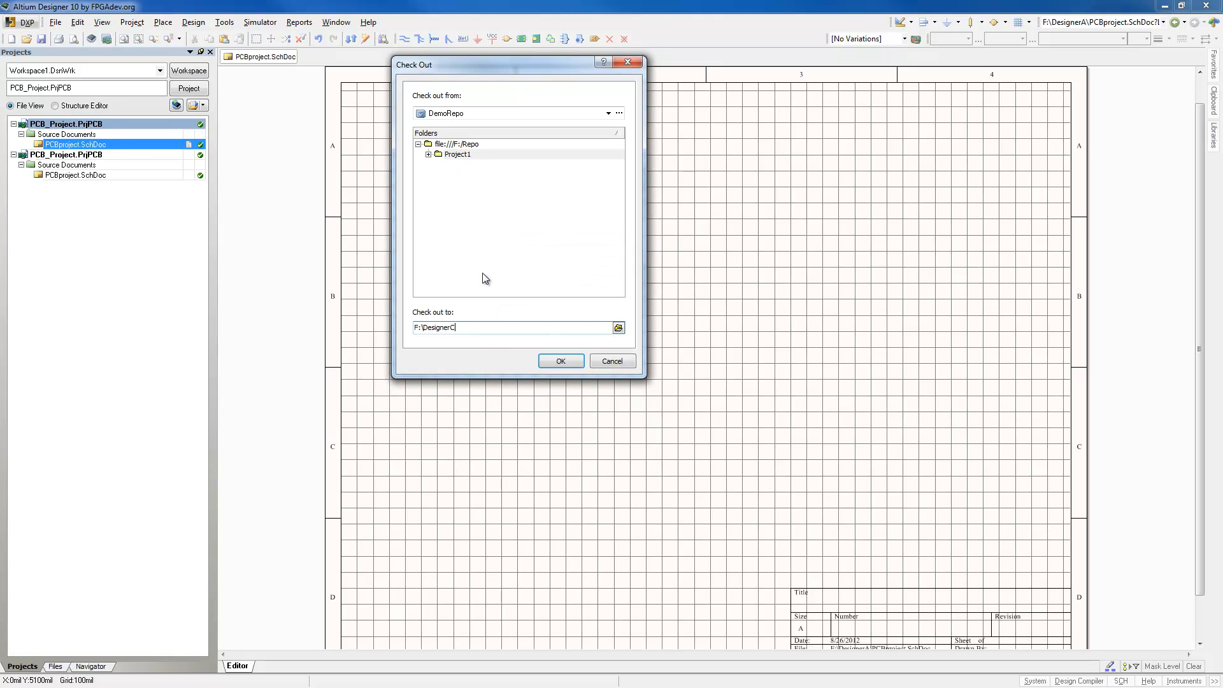
left_click(568, 363)
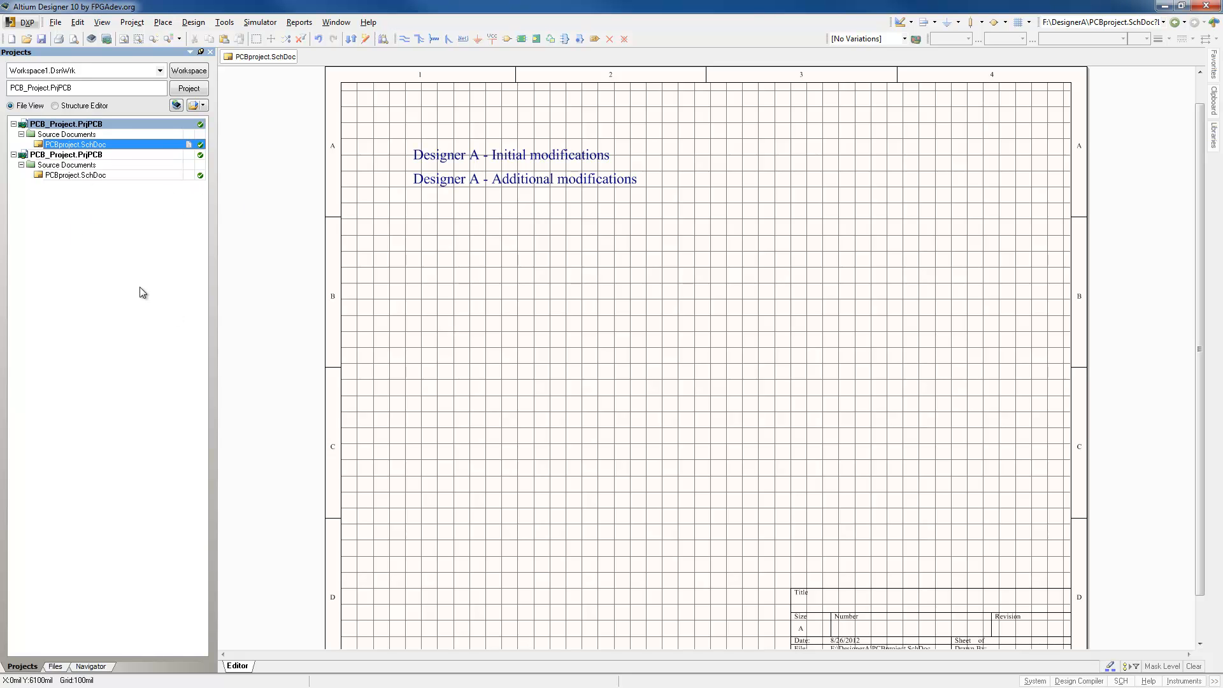
Browse the DesignerC folder on BigDrive (F:) to examine the checked-out files without opening any.
left_click(56, 22)
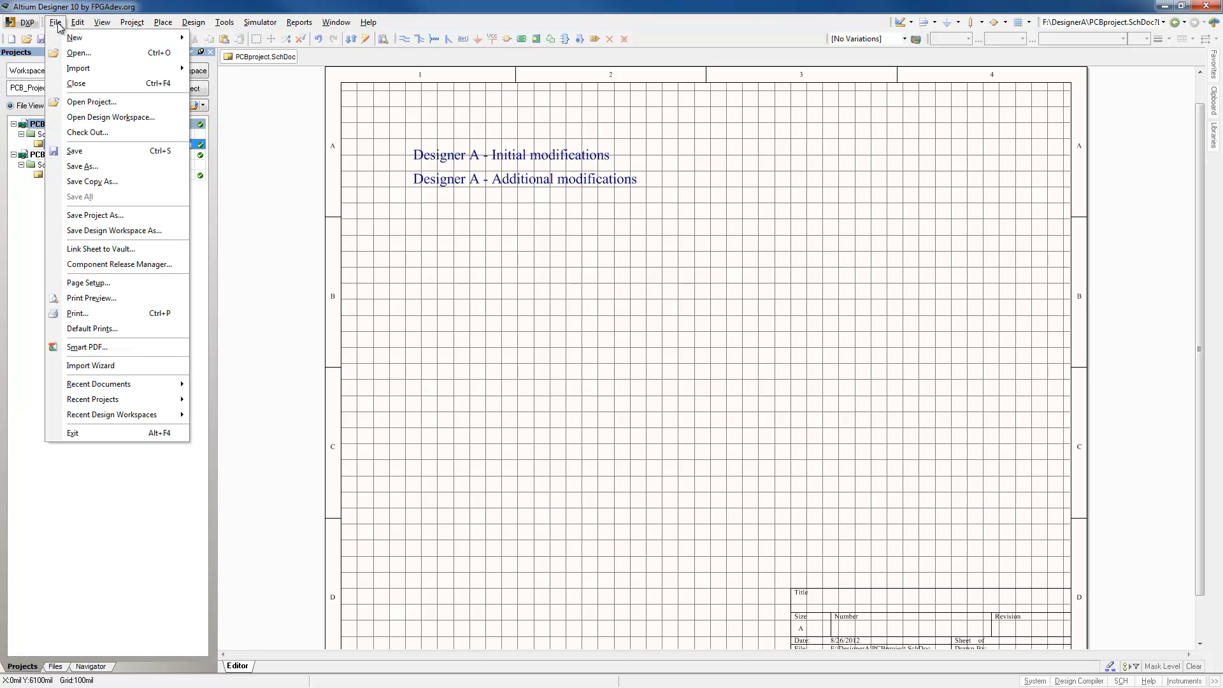
left_click(86, 57)
left_click(479, 180)
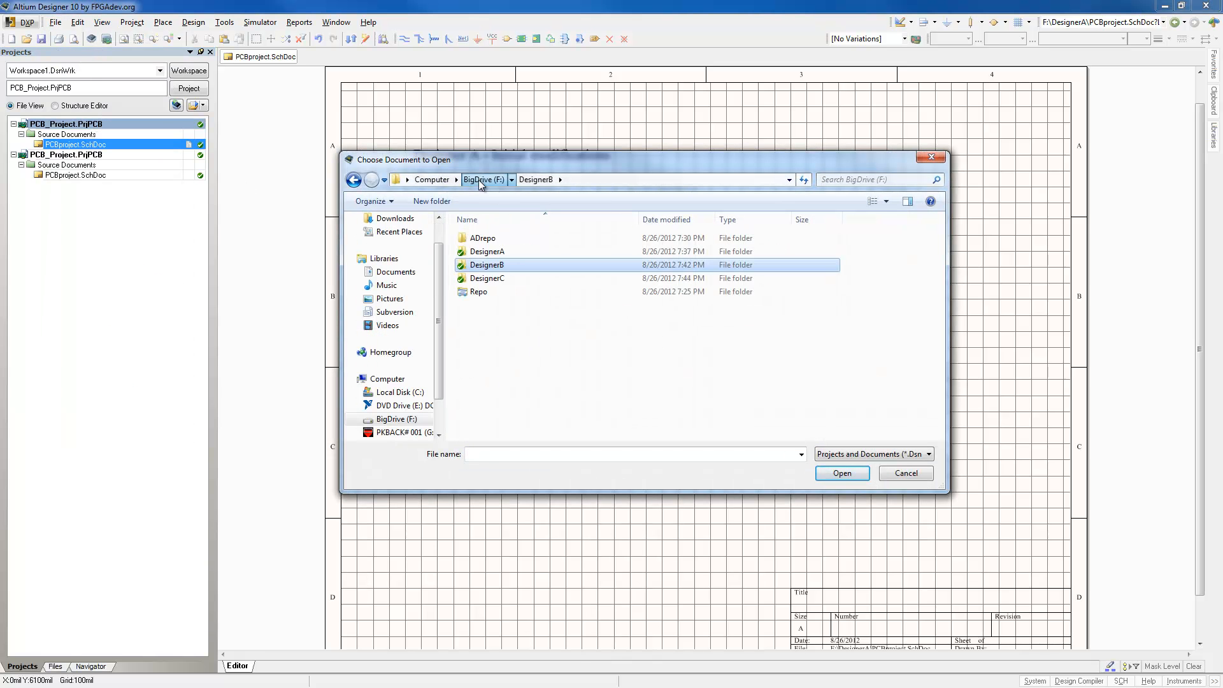
double_click(487, 278)
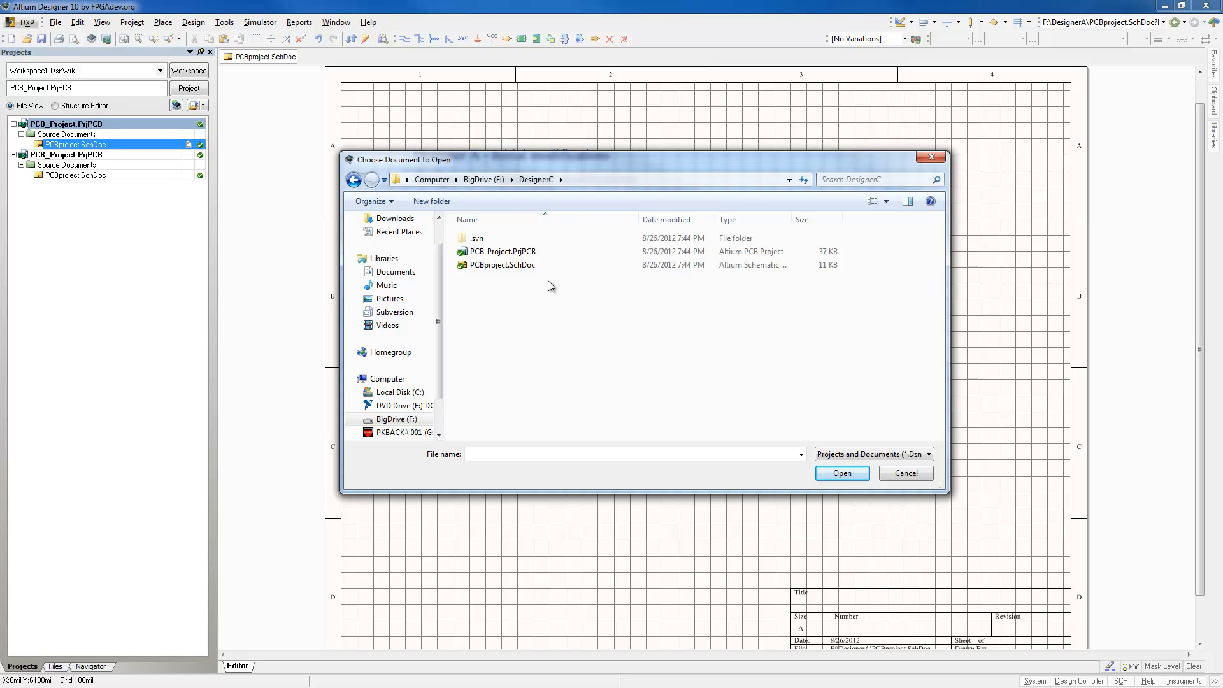
left_click(907, 473)
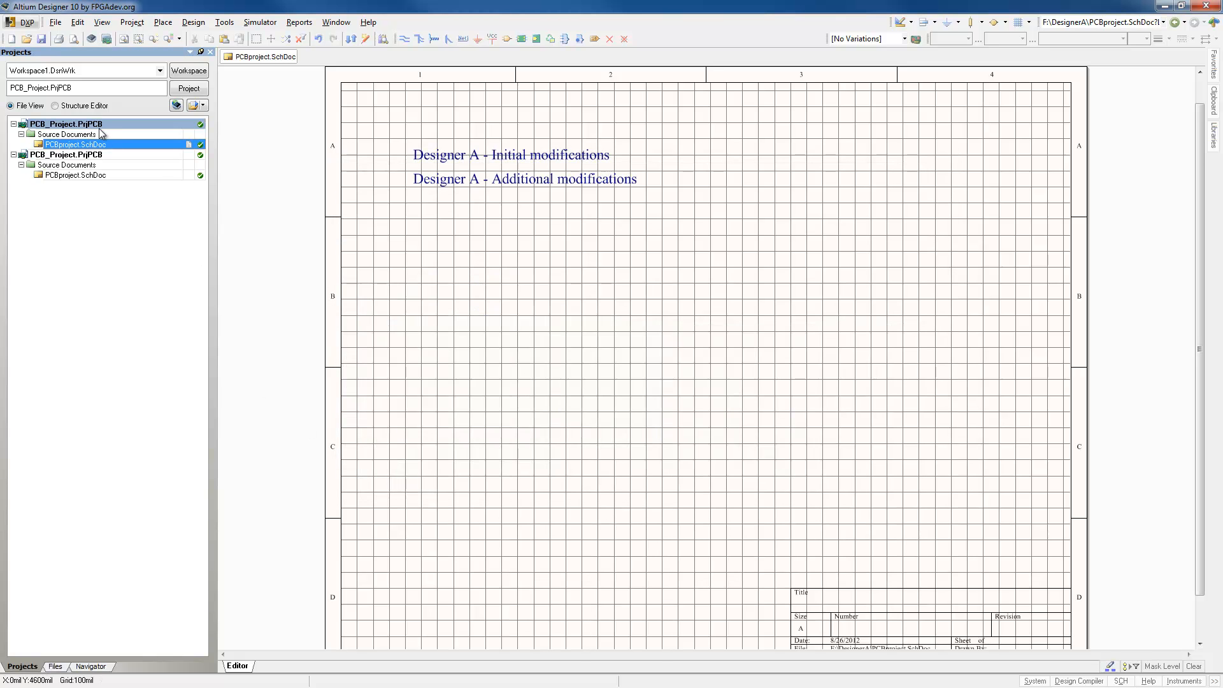
left_click(397, 253)
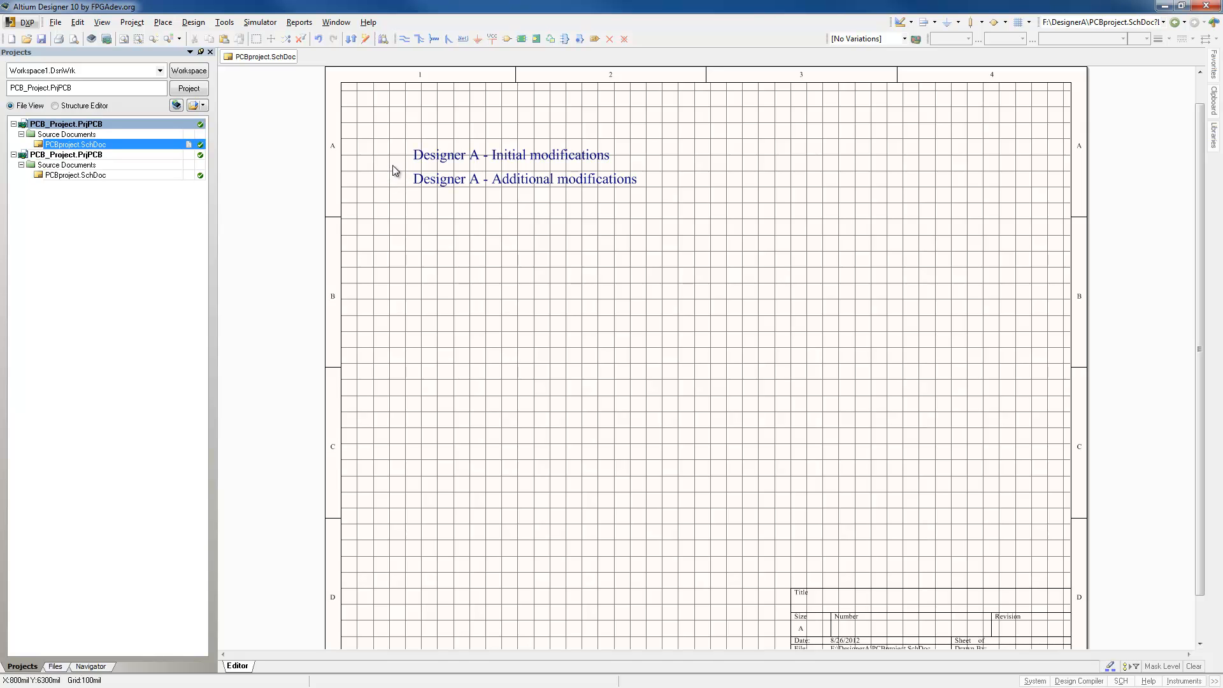
left_click(443, 179)
left_click(468, 254)
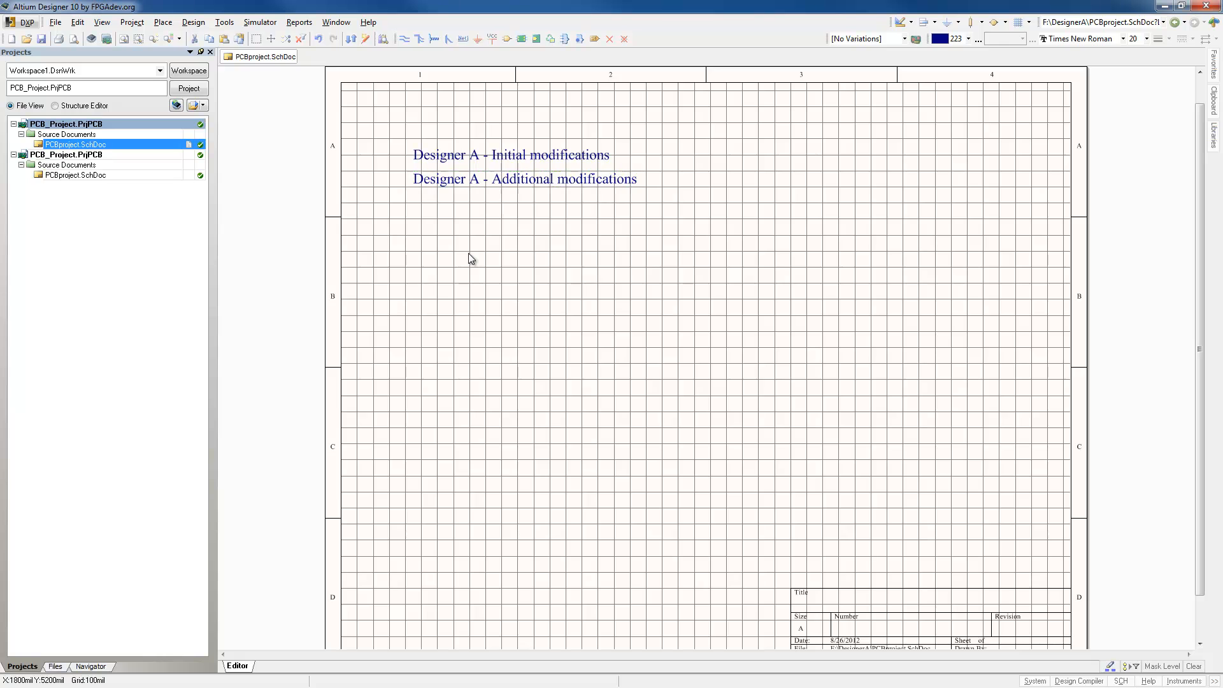
Place a copy of the annotation below the existing ones, set its text to "Designer A - Even More modifications", and save DesignerA's schematic.
key("ctrl+v")
left_click(521, 214)
double_click(503, 211)
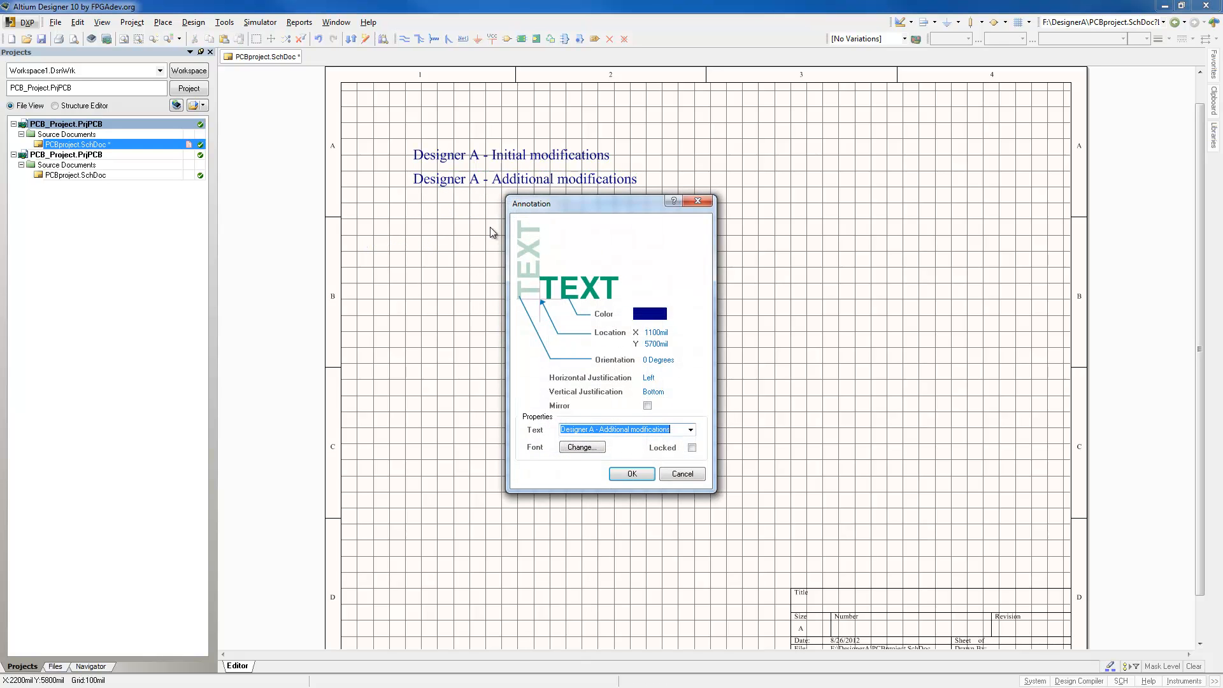
left_click(602, 429)
double_click(626, 430)
key("Delete")
type("Even More")
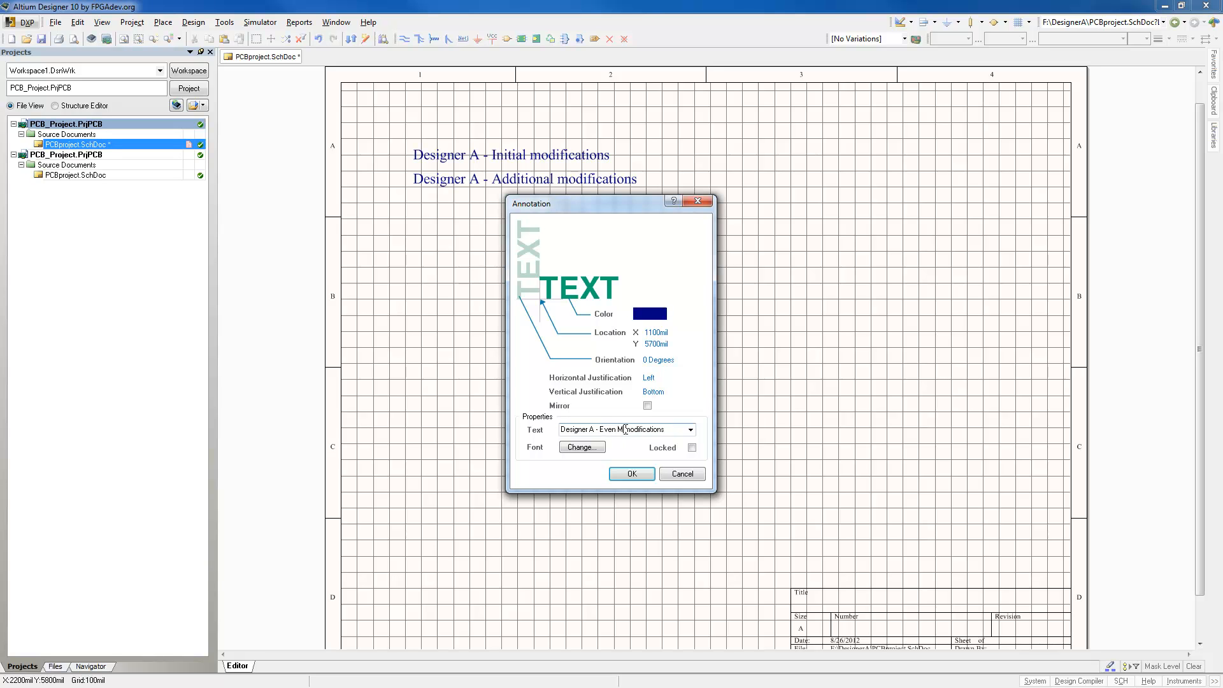
left_click(631, 474)
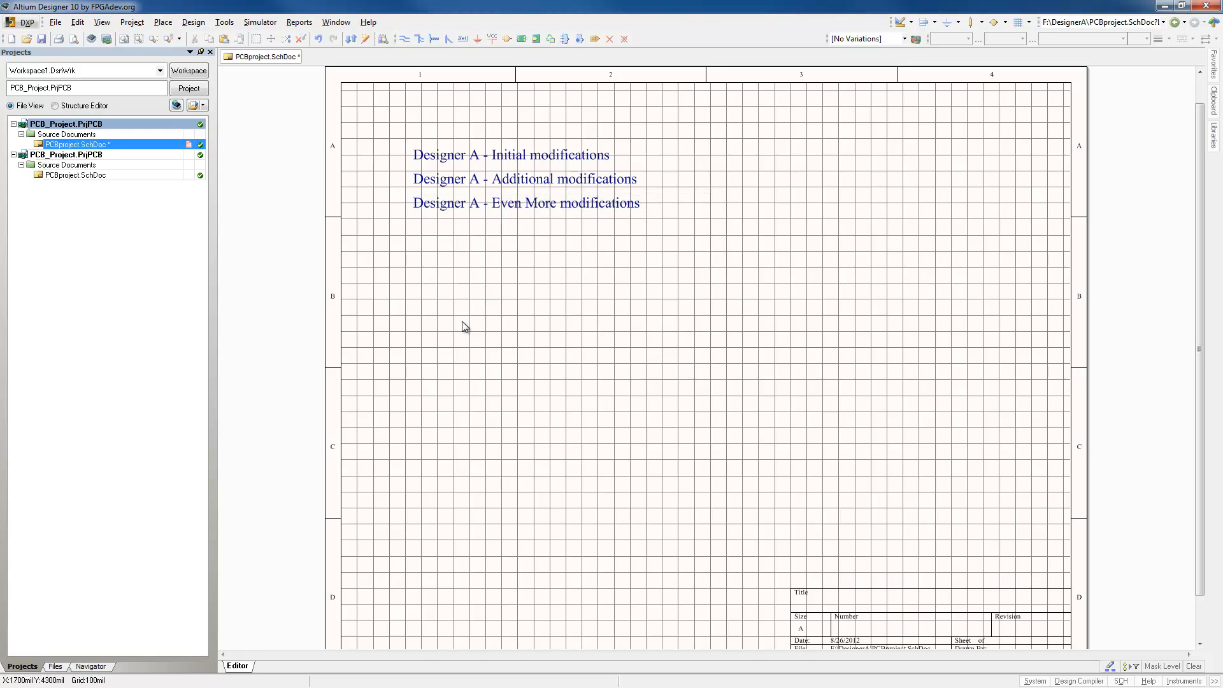
key("ctrl+s")
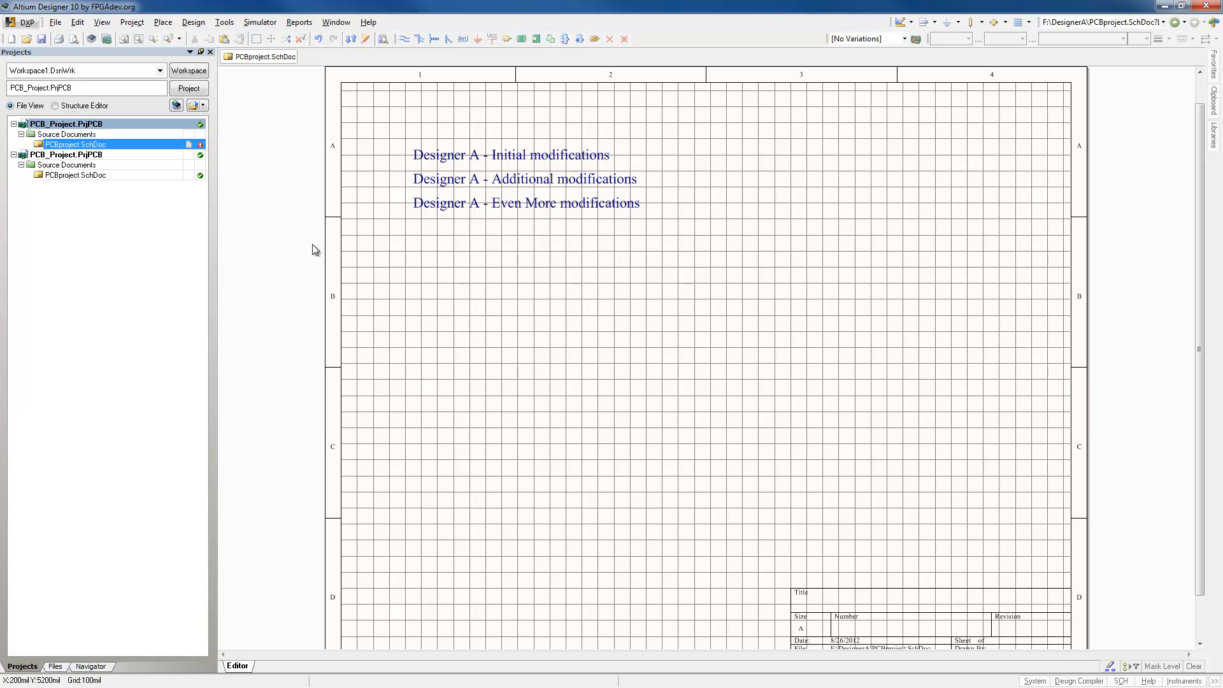
Refresh the version control status of DesignerB's PCB_Project.PrjPCB before committing DesignerA's edit.
right_click(99, 157)
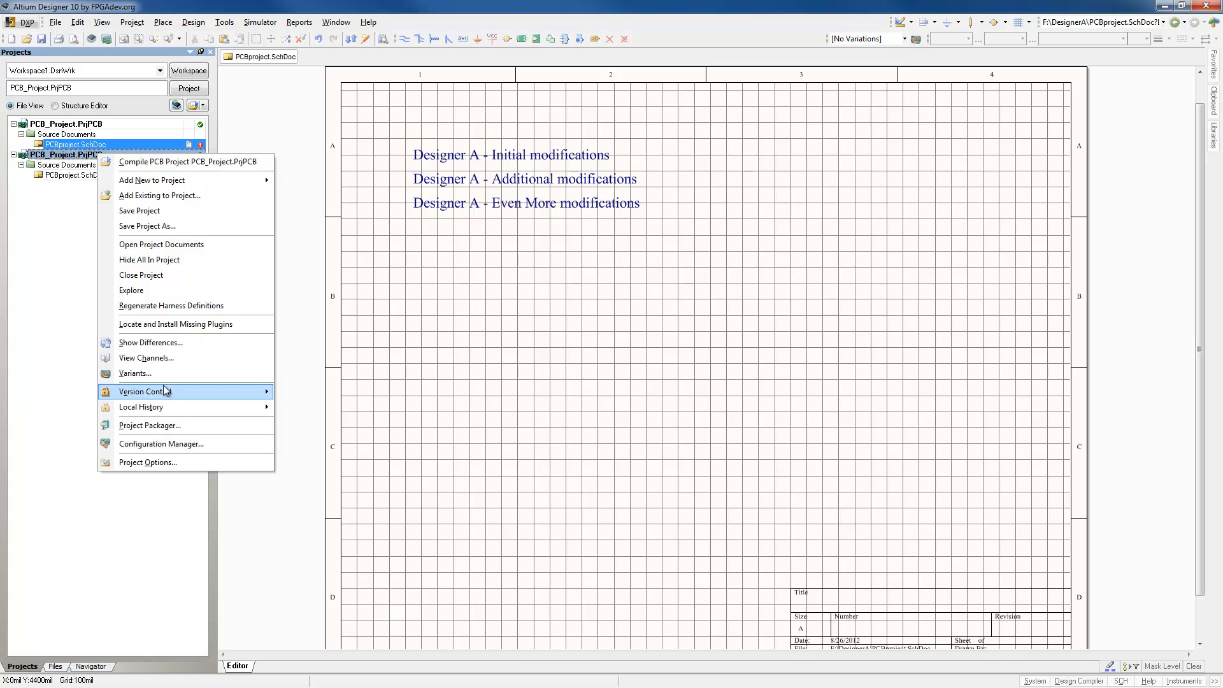
mouse_move(166, 391)
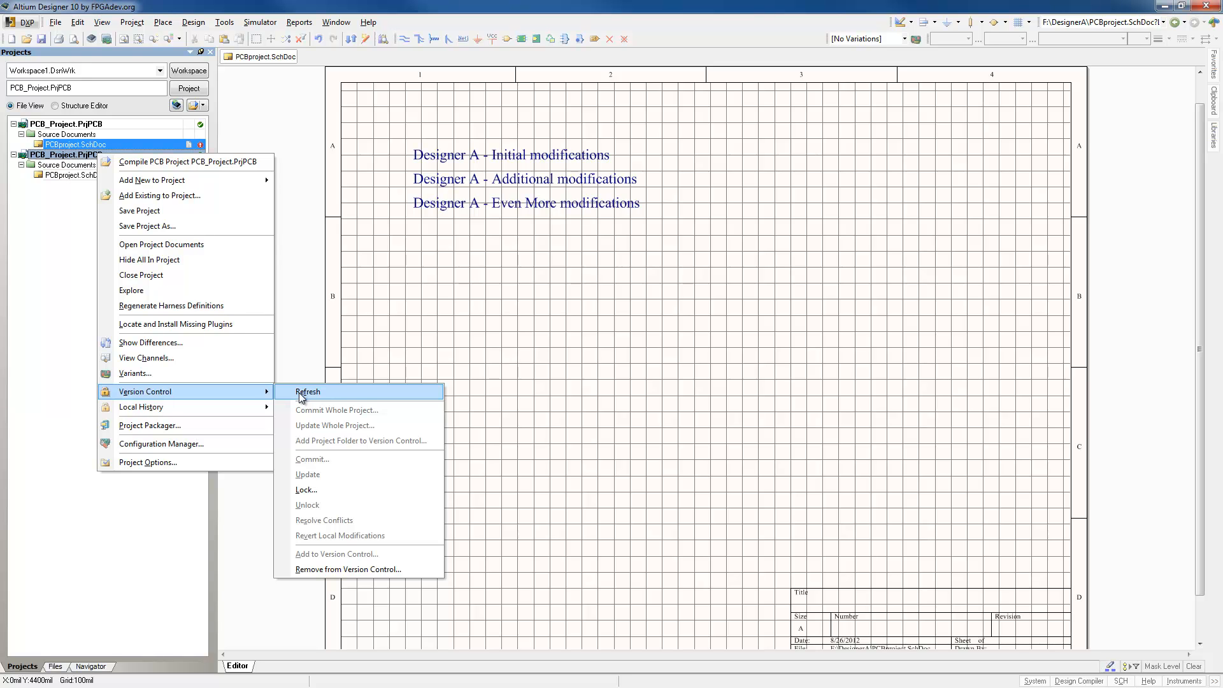
left_click(299, 393)
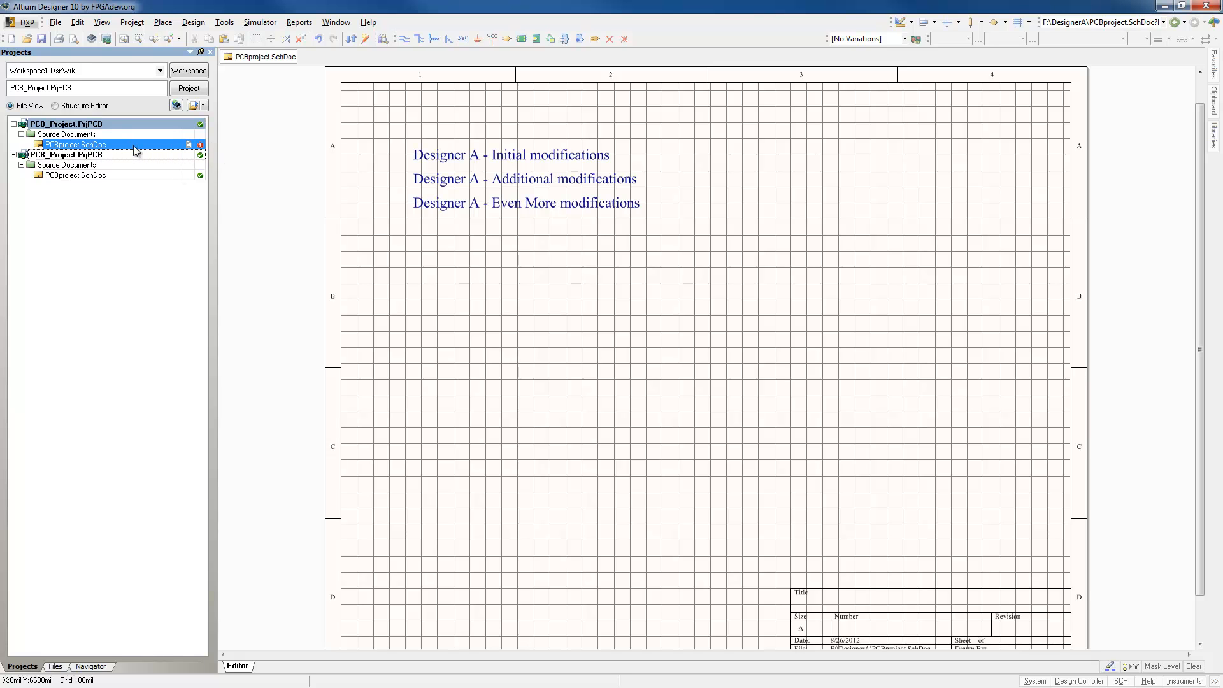
Commit DesignerA's PCBproject.SchDoc to version control with the comment "Even more changes".
right_click(97, 151)
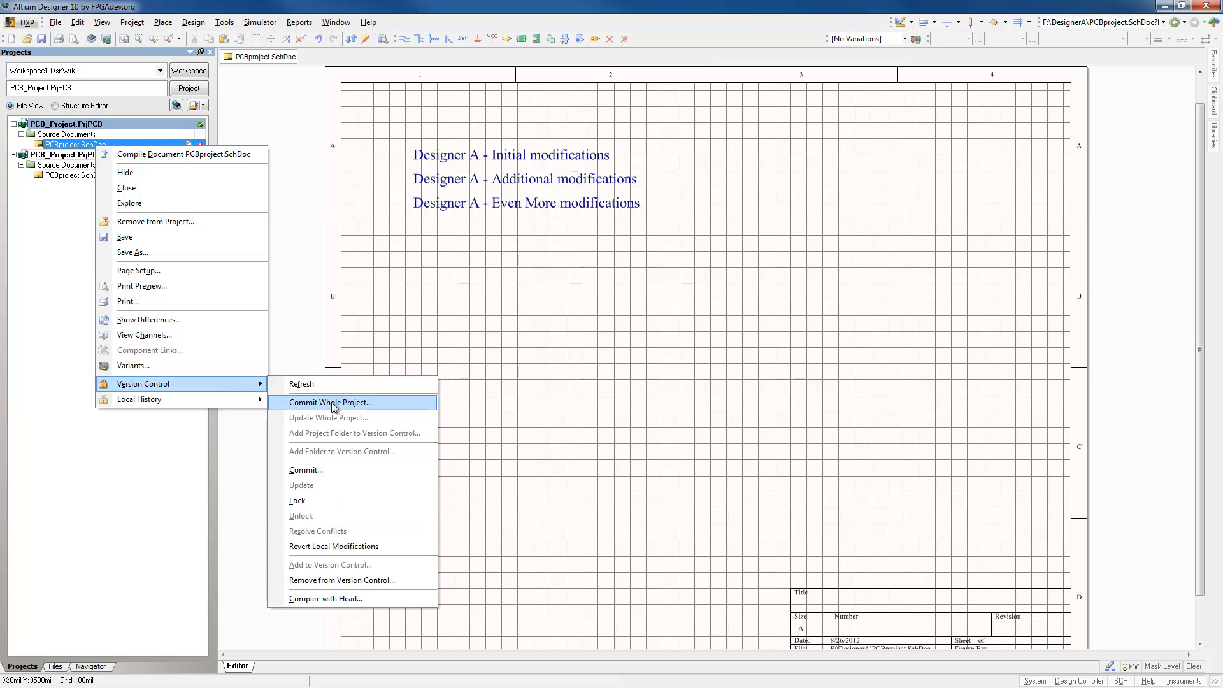
left_click(306, 471)
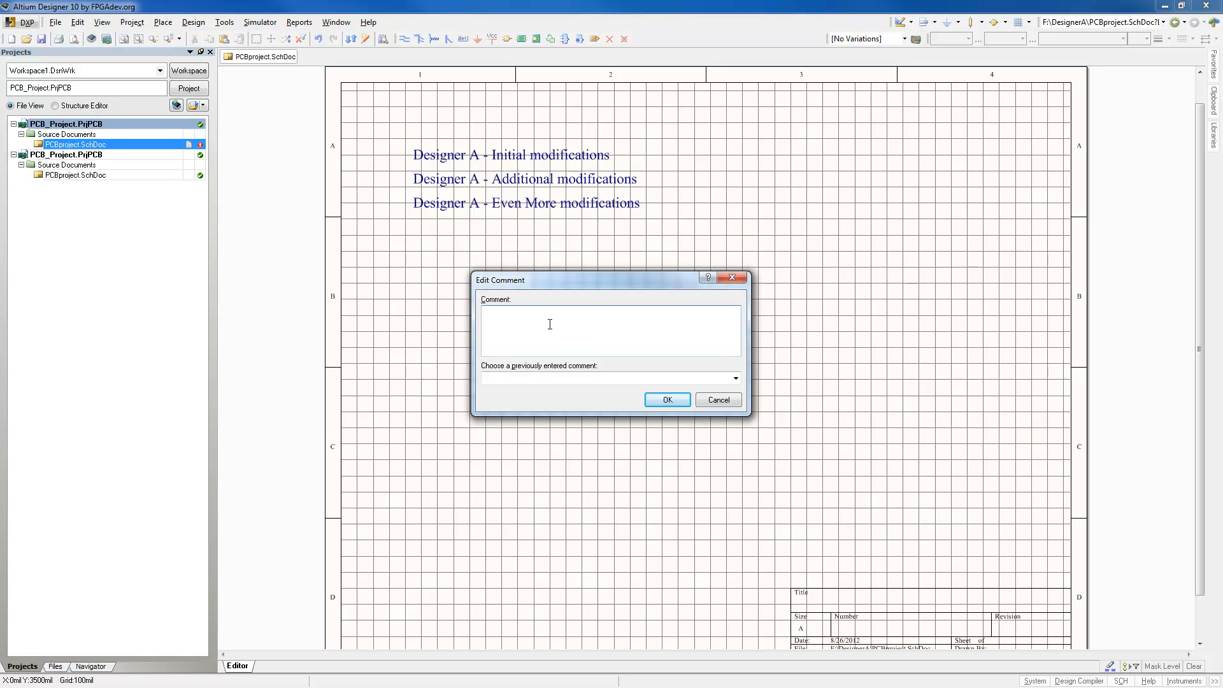
type("Even more changes")
left_click(667, 400)
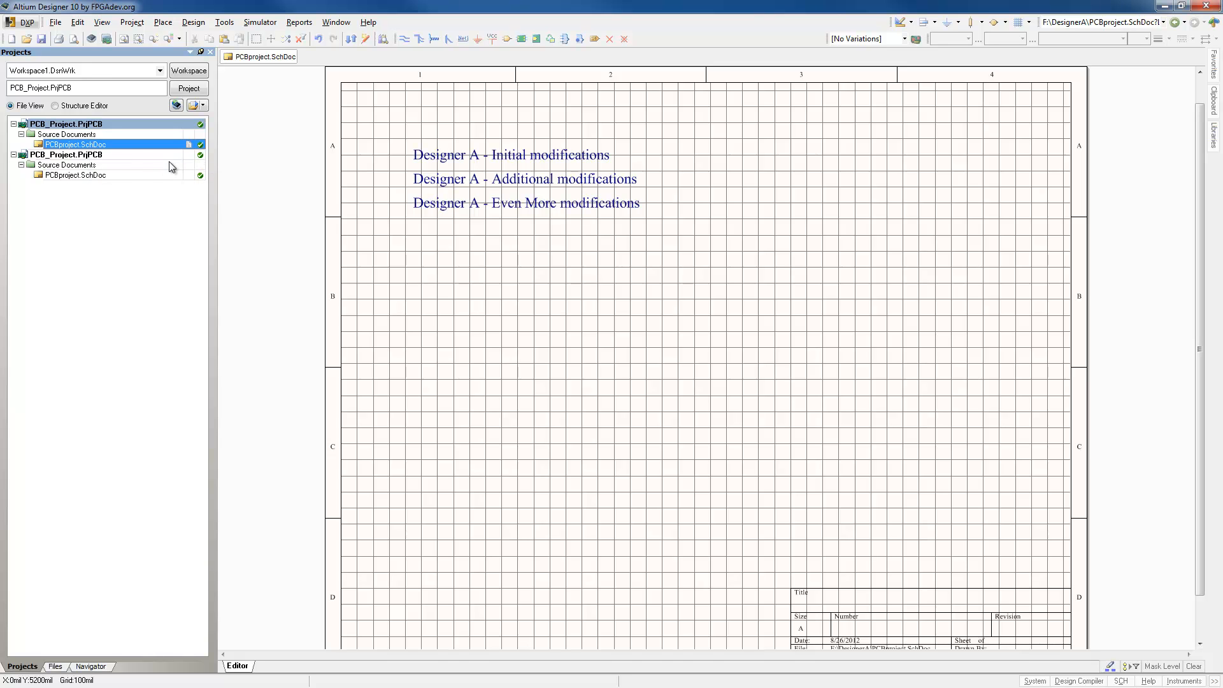
Refresh the version control status of DesignerB's project again and check the status of its PCBproject.SchDoc.
right_click(112, 153)
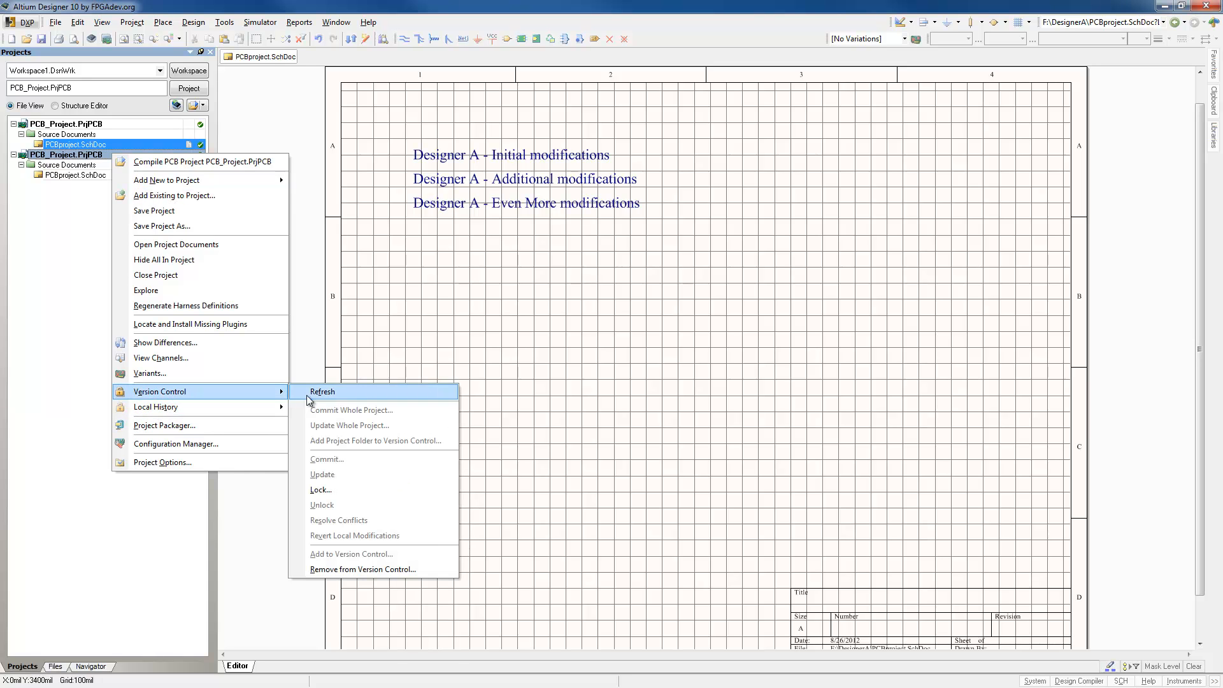
left_click(310, 394)
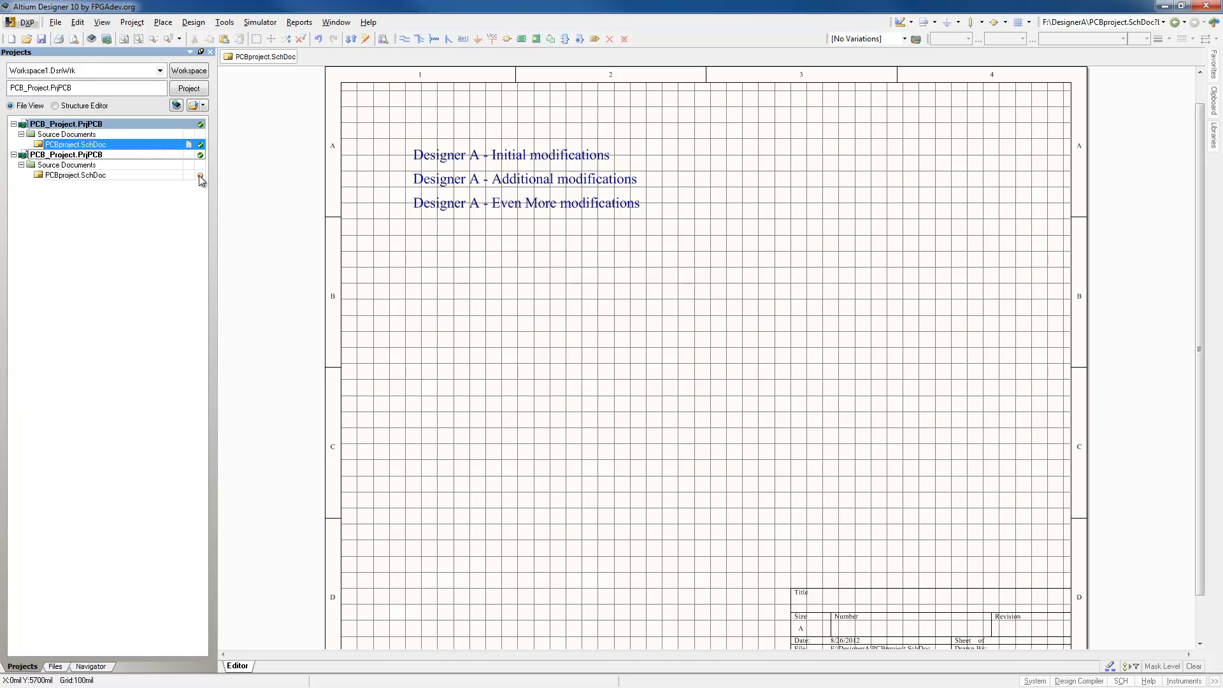
mouse_move(200, 179)
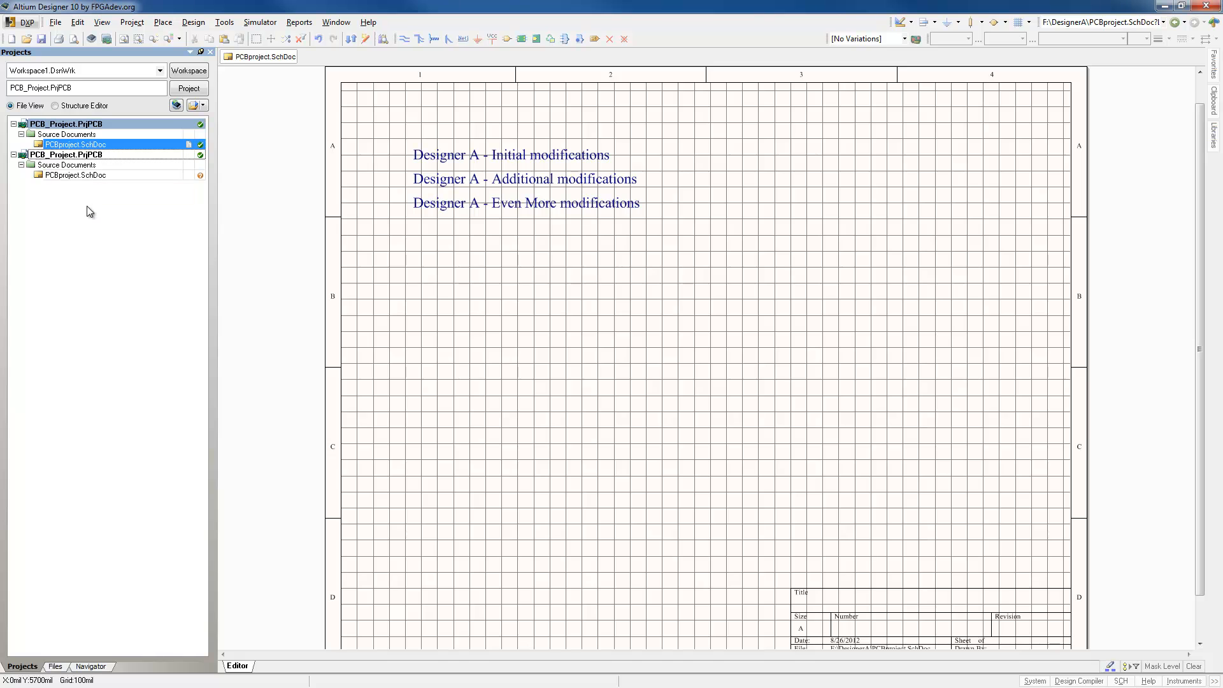
Open DesignerB's PCBproject.SchDoc and compare its annotations with those in DesignerA's copy.
right_click(108, 174)
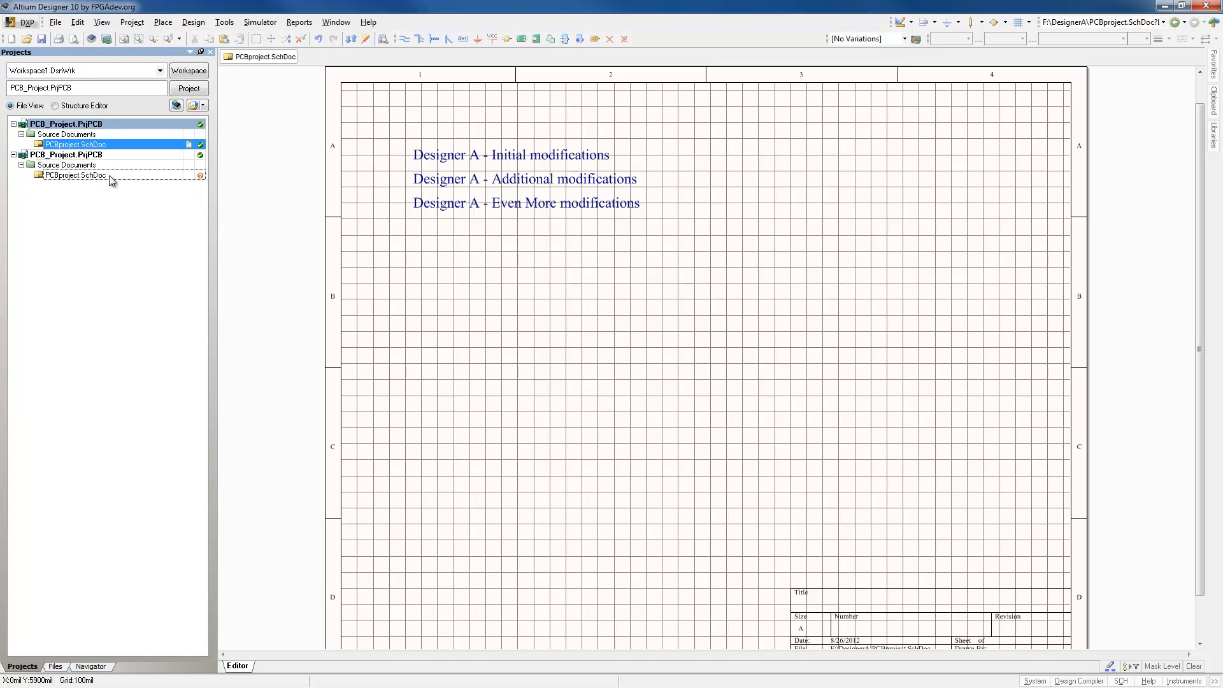
left_click(83, 246)
double_click(57, 176)
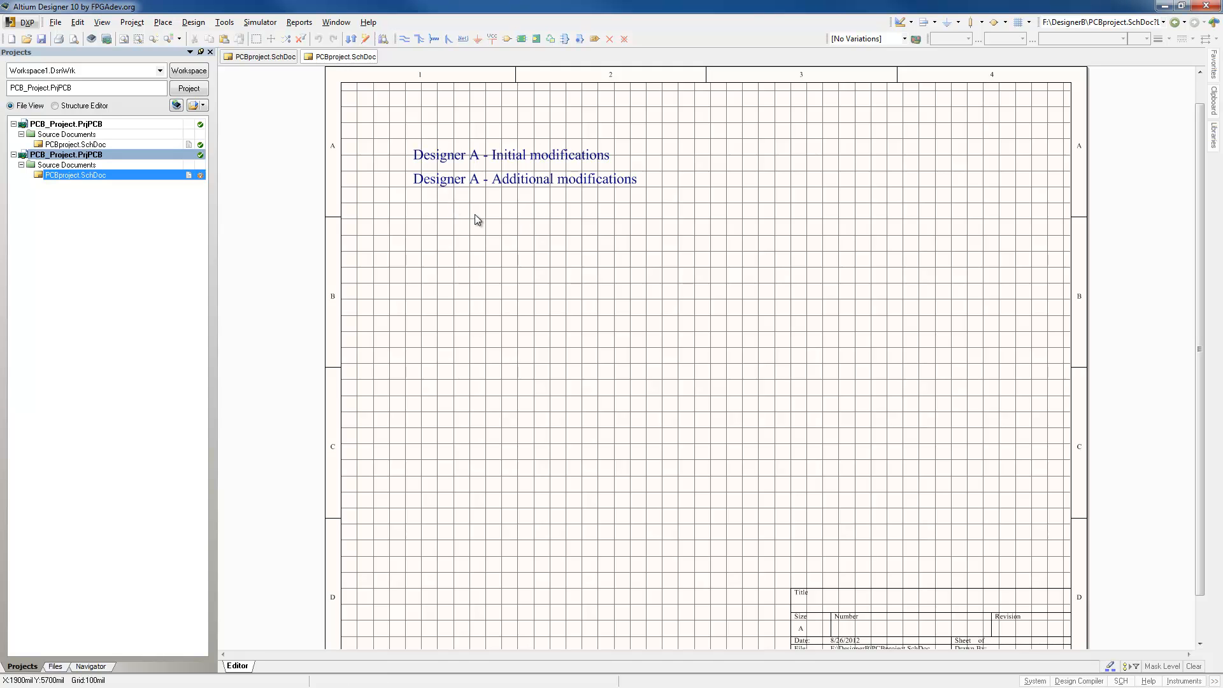
left_click(88, 145)
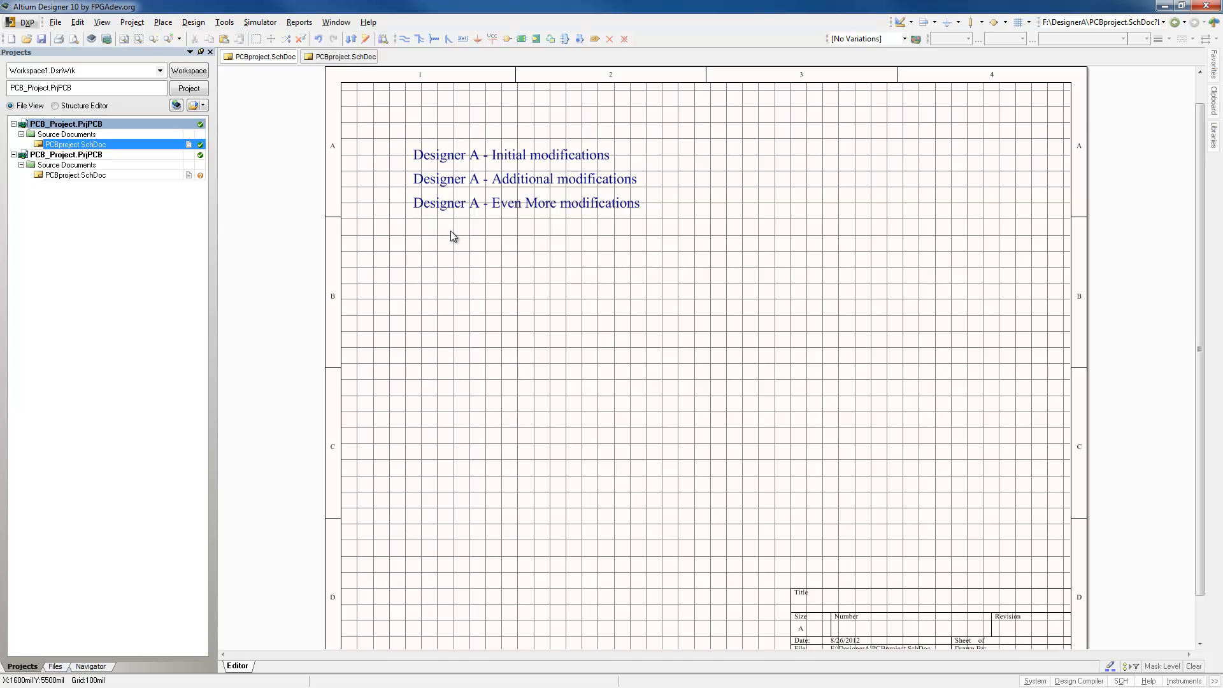
left_click(154, 175)
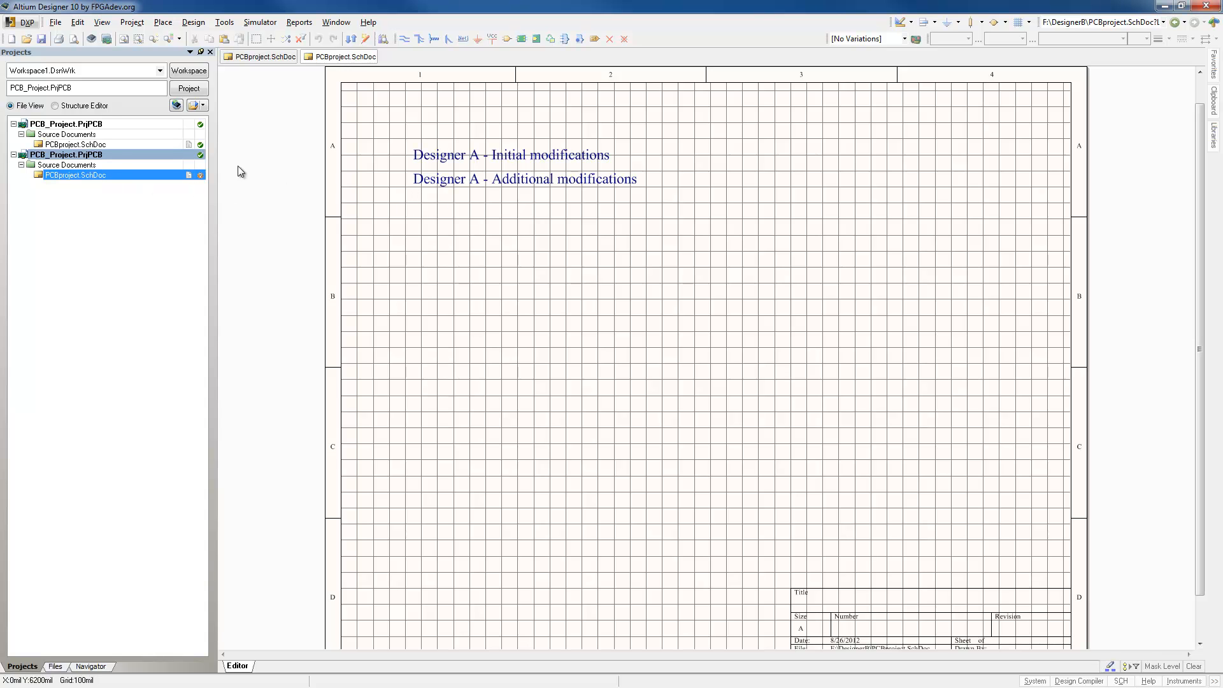
Update DesignerB's whole project from version control, including PCBproject.SchDoc in F:\DesignerB.
right_click(74, 156)
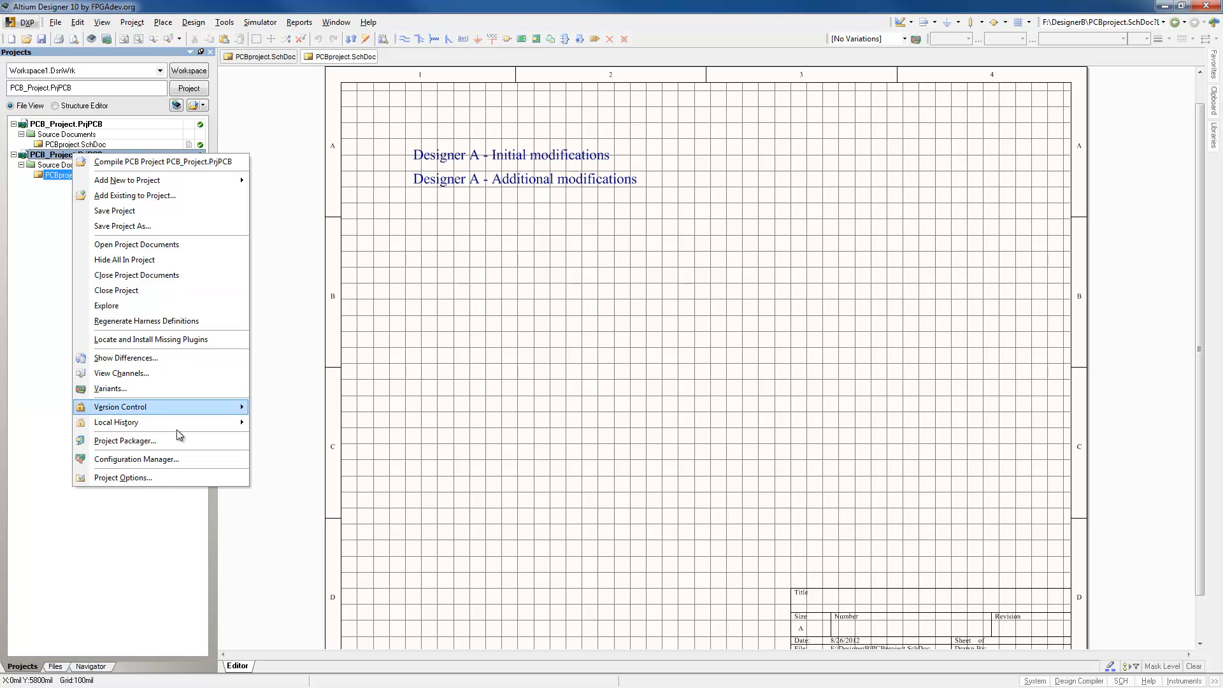
mouse_move(173, 406)
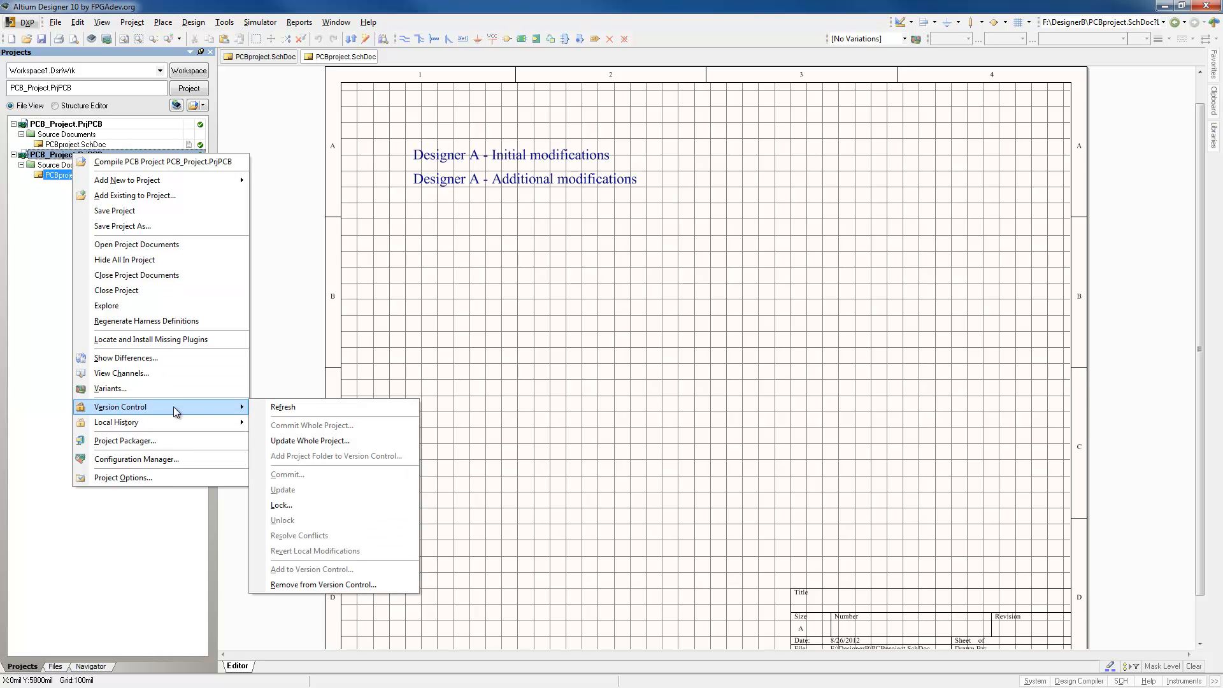
left_click(278, 445)
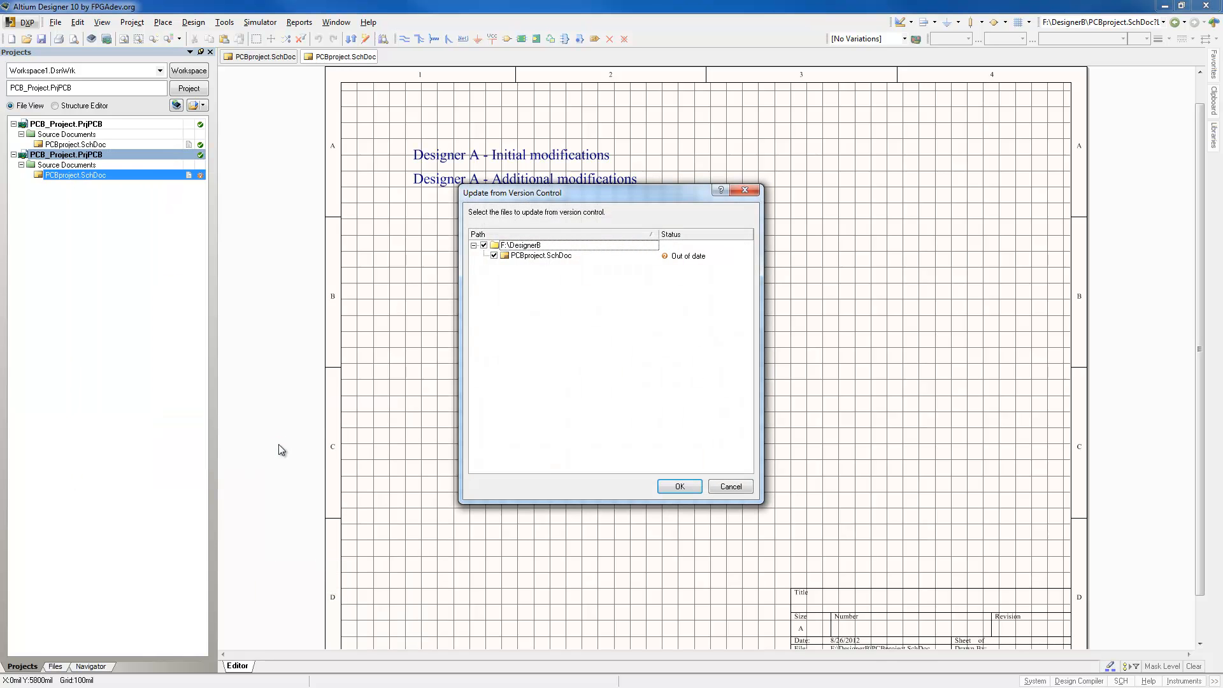
left_click_drag(651, 198, 512, 135)
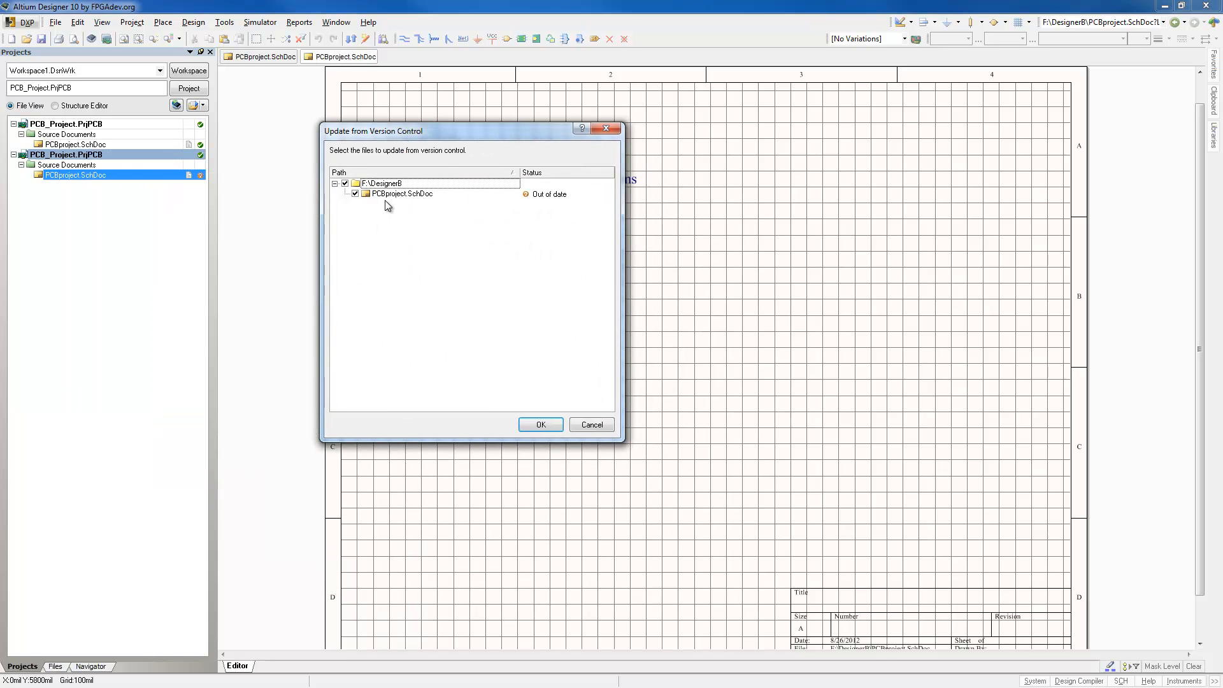
left_click(543, 425)
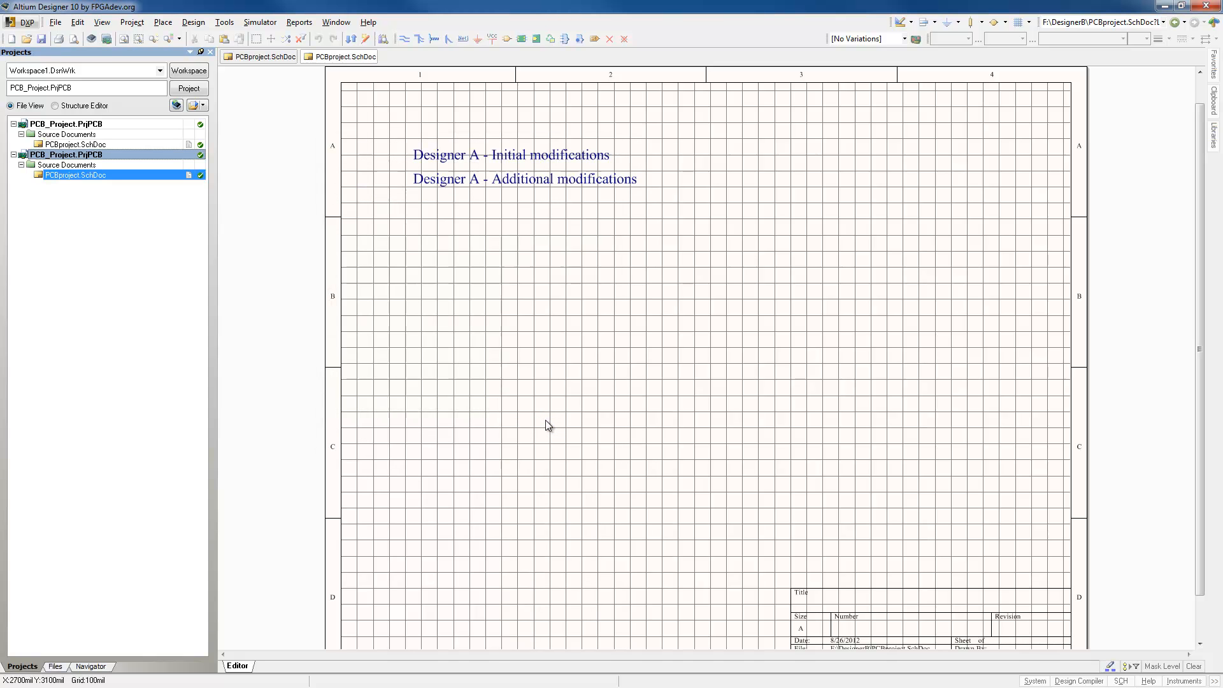
mouse_move(199, 175)
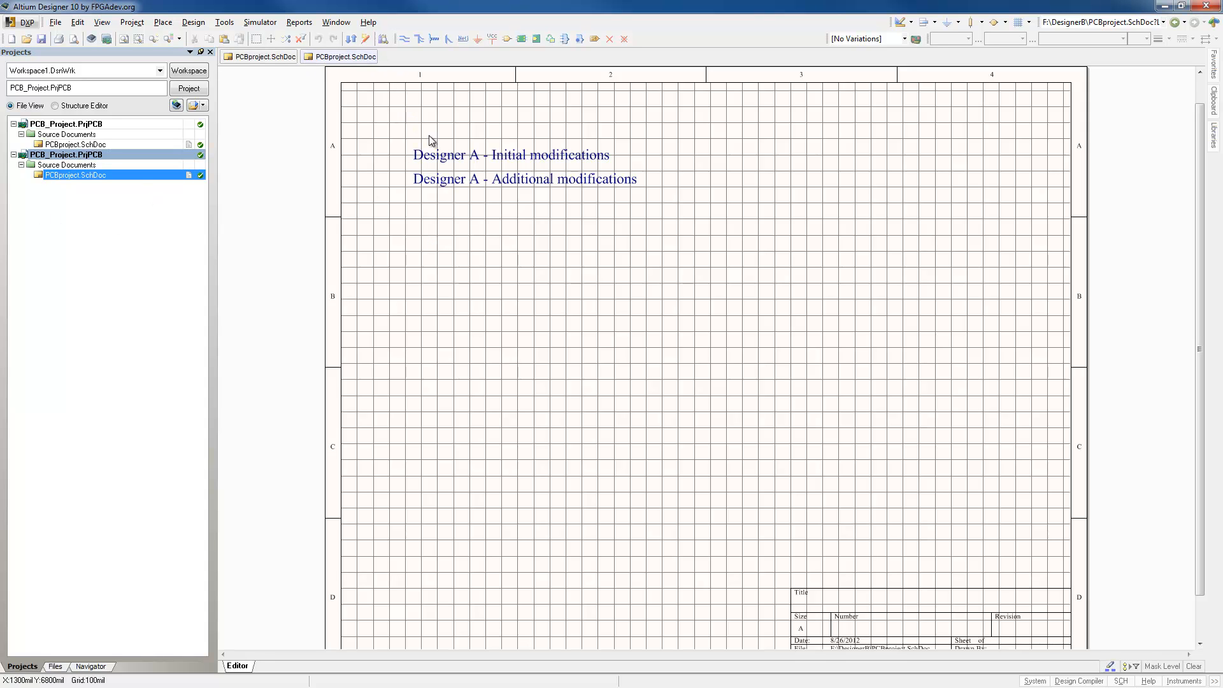
Compare the annotations in the DesignerA and DesignerB copies of PCBproject.SchDoc, finishing on DesignerA's copy.
left_click(270, 58)
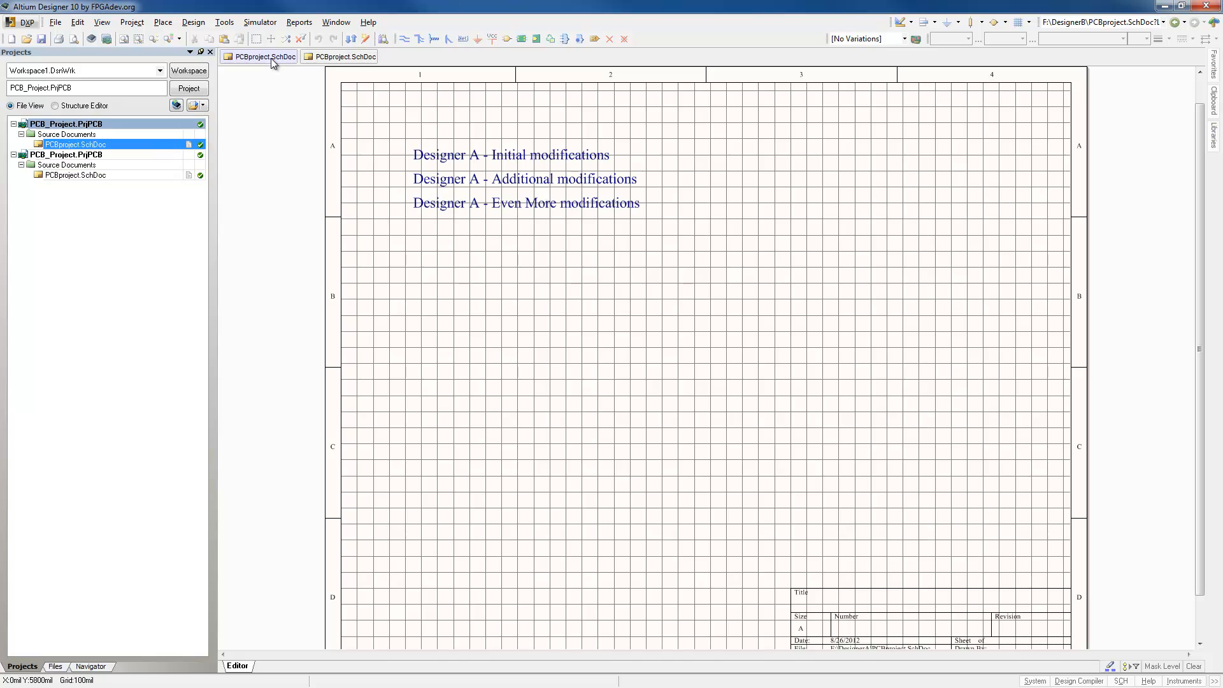
left_click(336, 58)
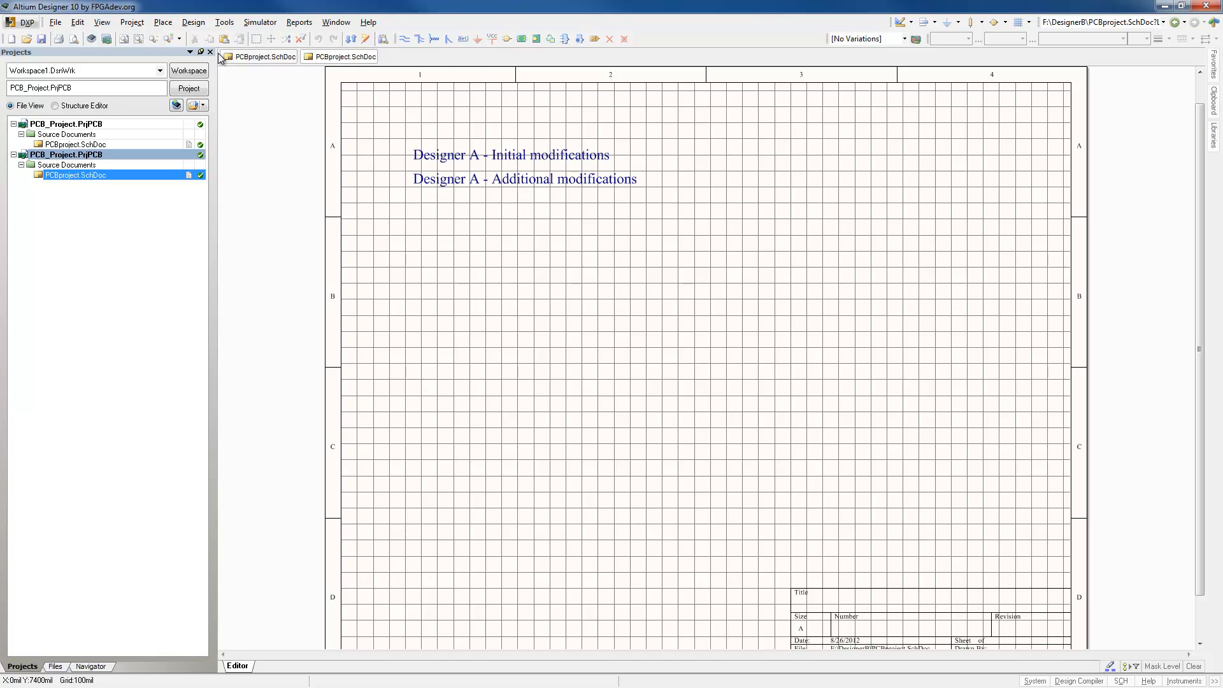
left_click(243, 57)
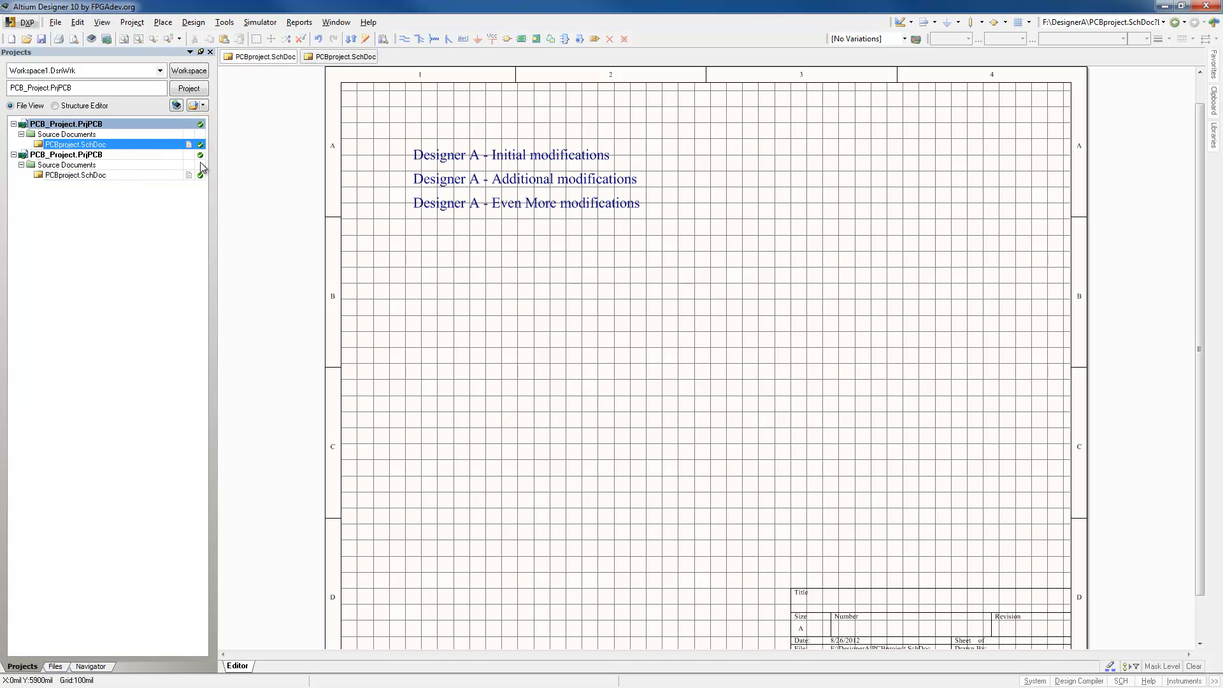
right_click(81, 127)
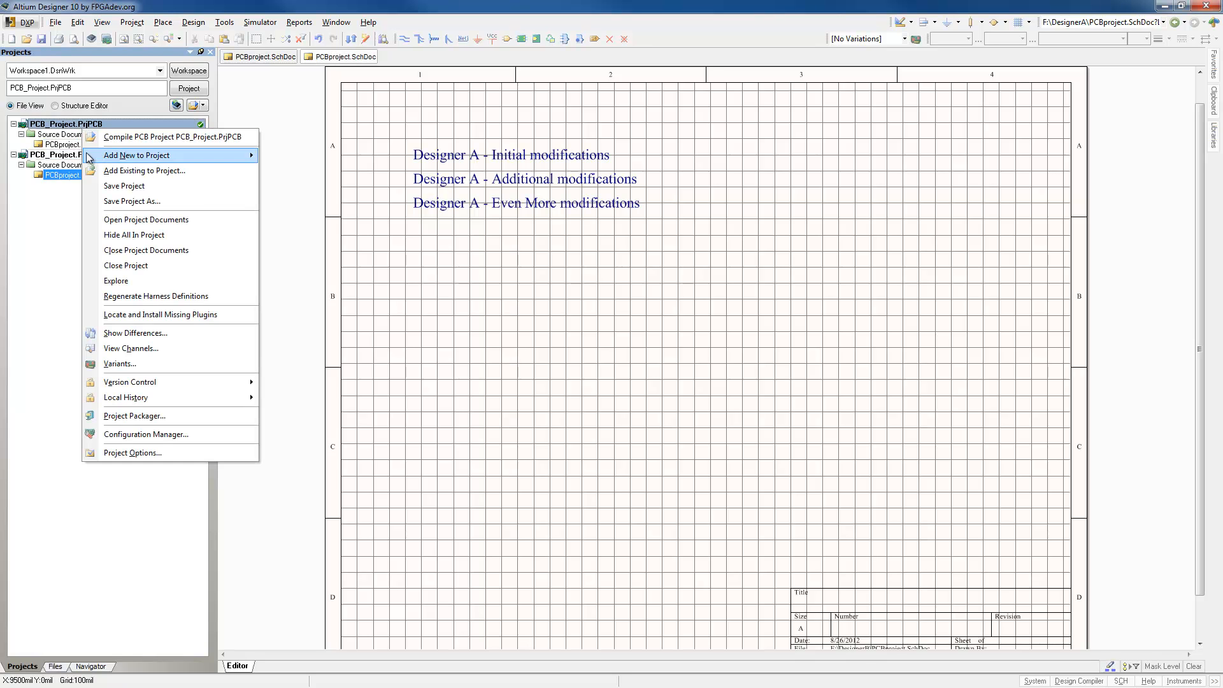
left_click(67, 177)
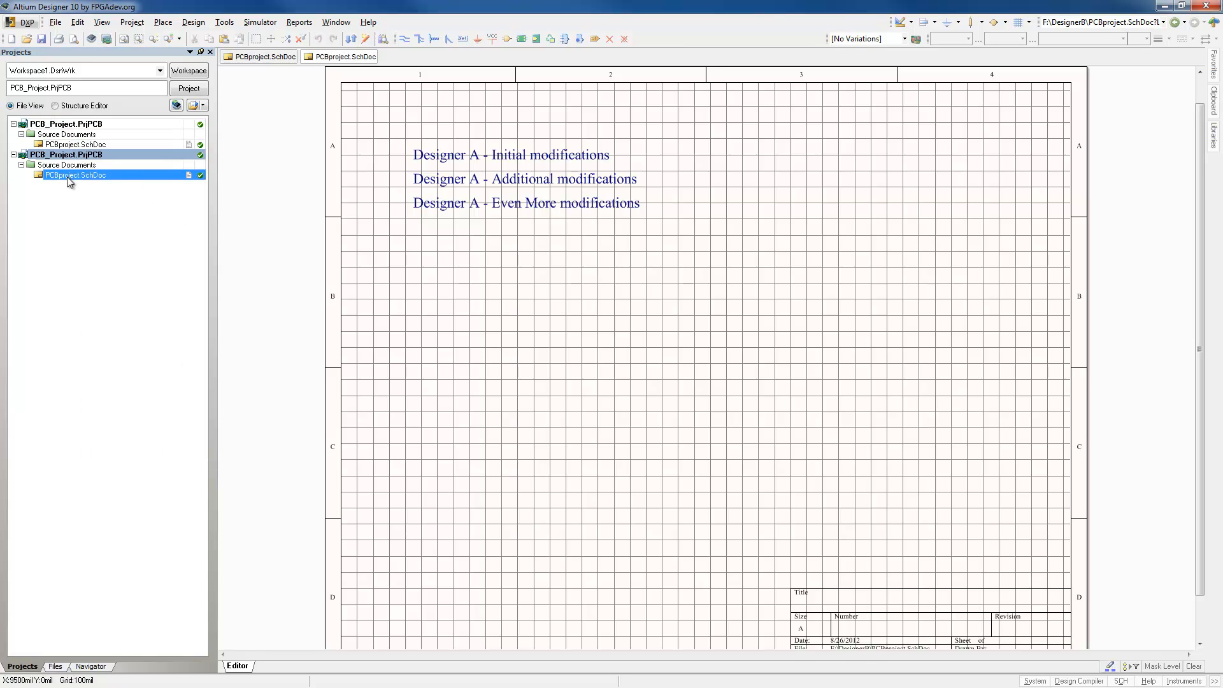
left_click(258, 57)
left_click(344, 58)
left_click(87, 146)
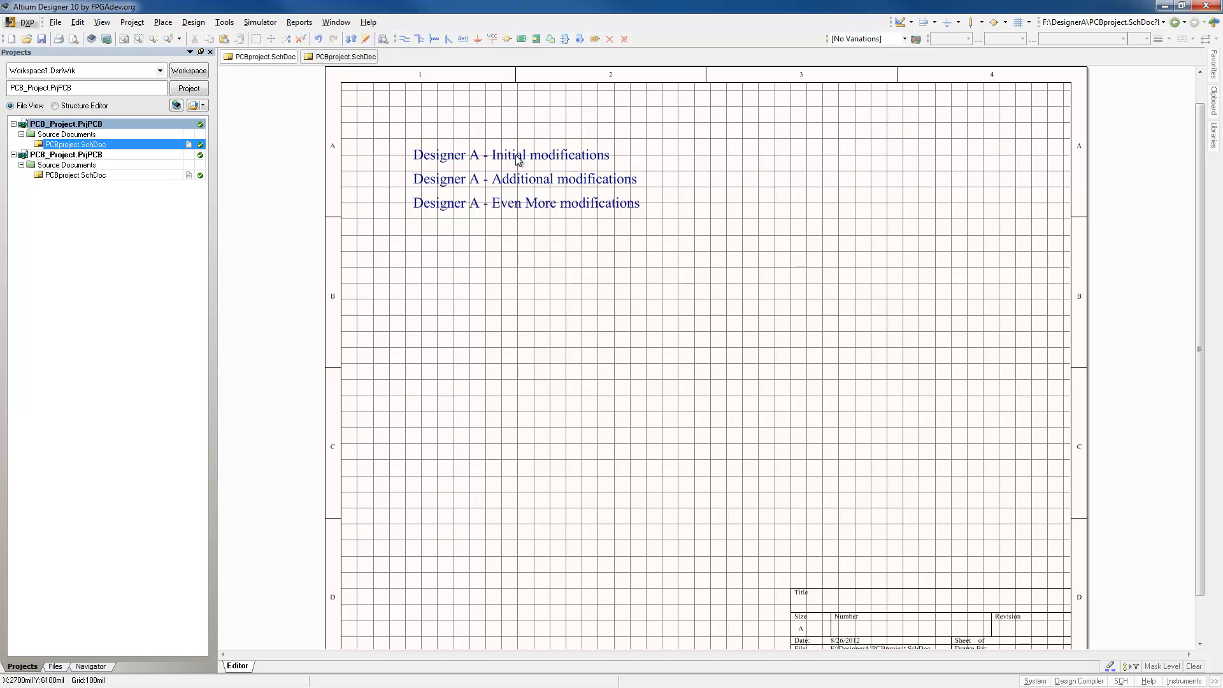
Draw a horizontal line about 3500 mil long through the "Designer A - Even More modifications" annotation in DesignerA's schematic.
left_click(133, 23)
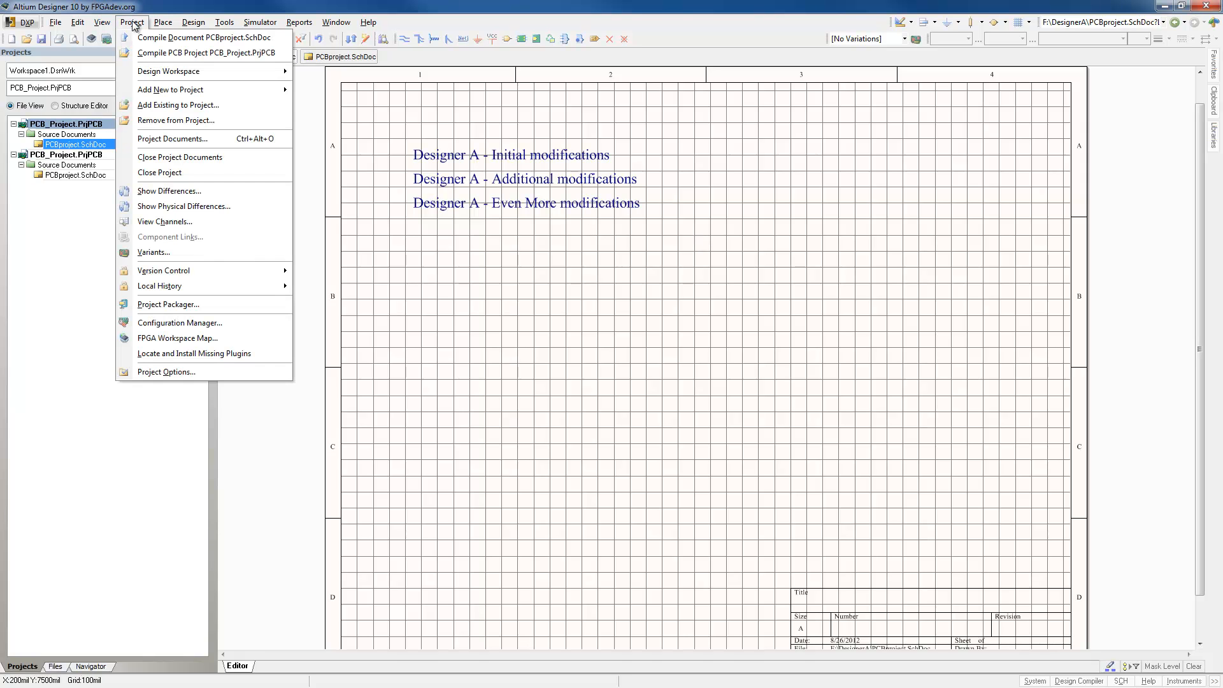
mouse_move(161, 24)
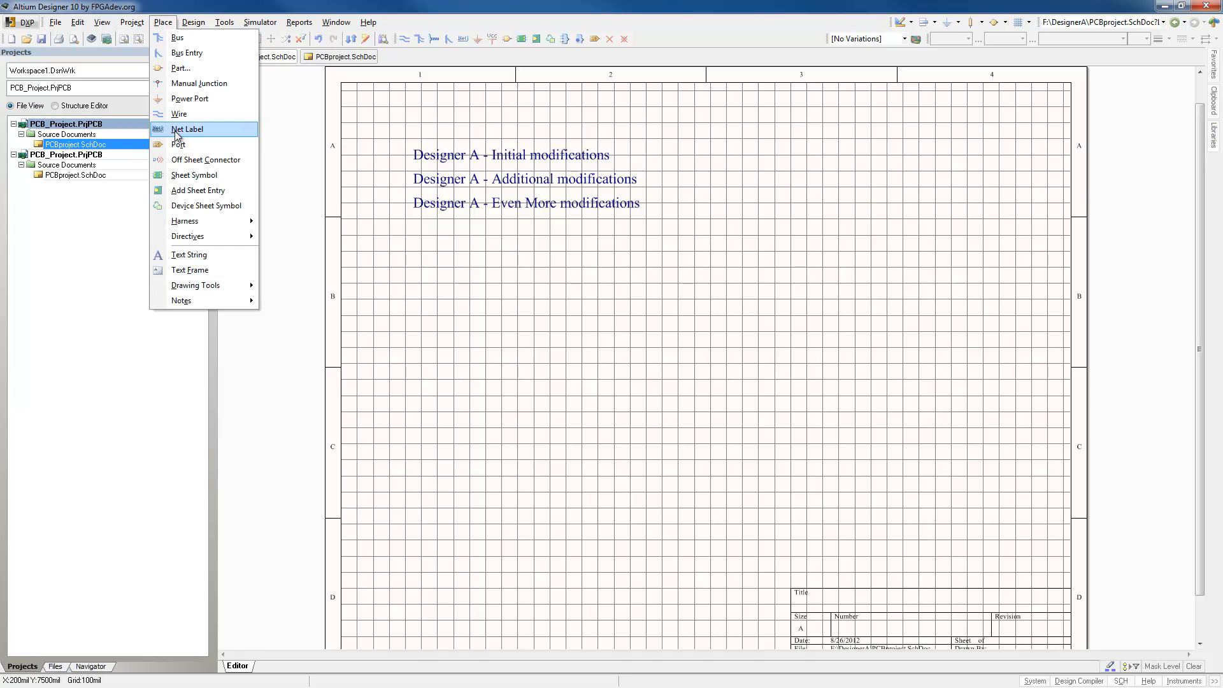
mouse_move(196, 285)
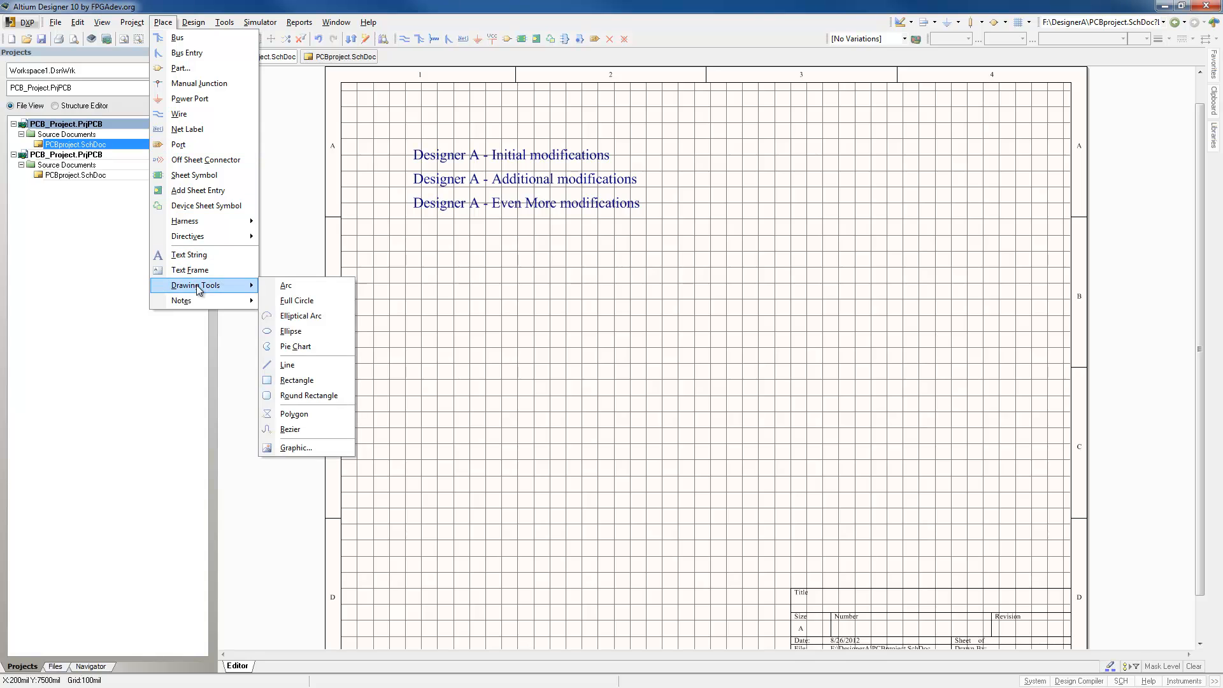
left_click(302, 364)
left_click(399, 202)
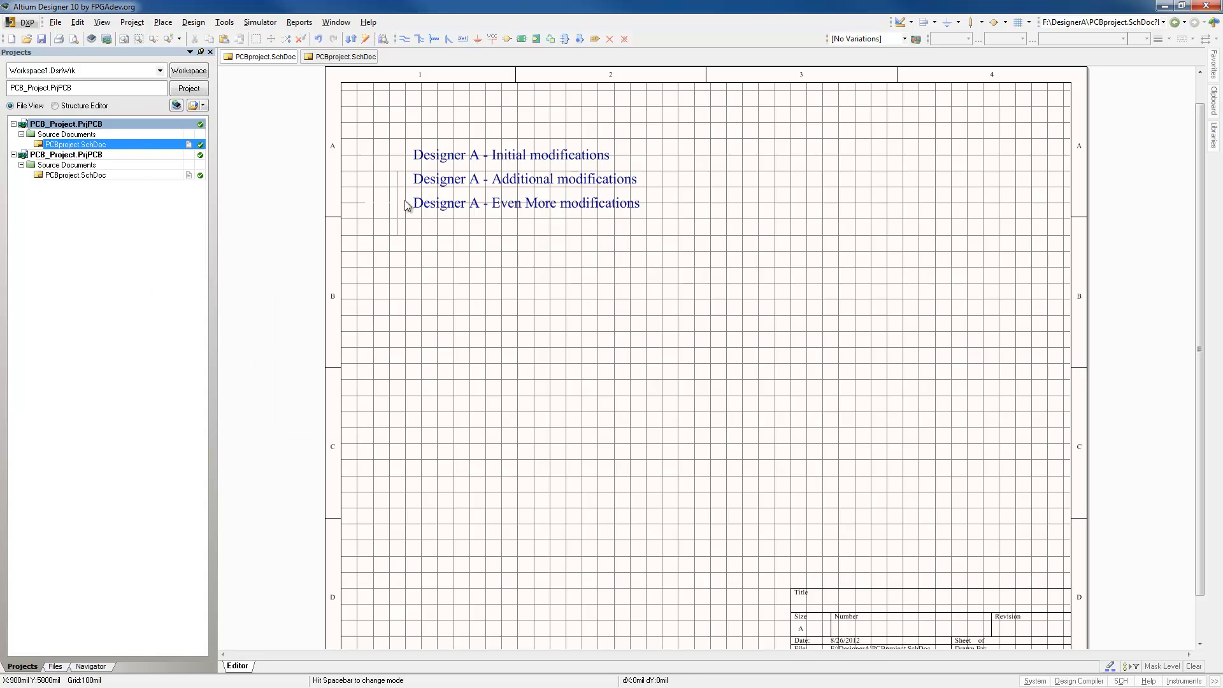
left_click(682, 202)
right_click(679, 257)
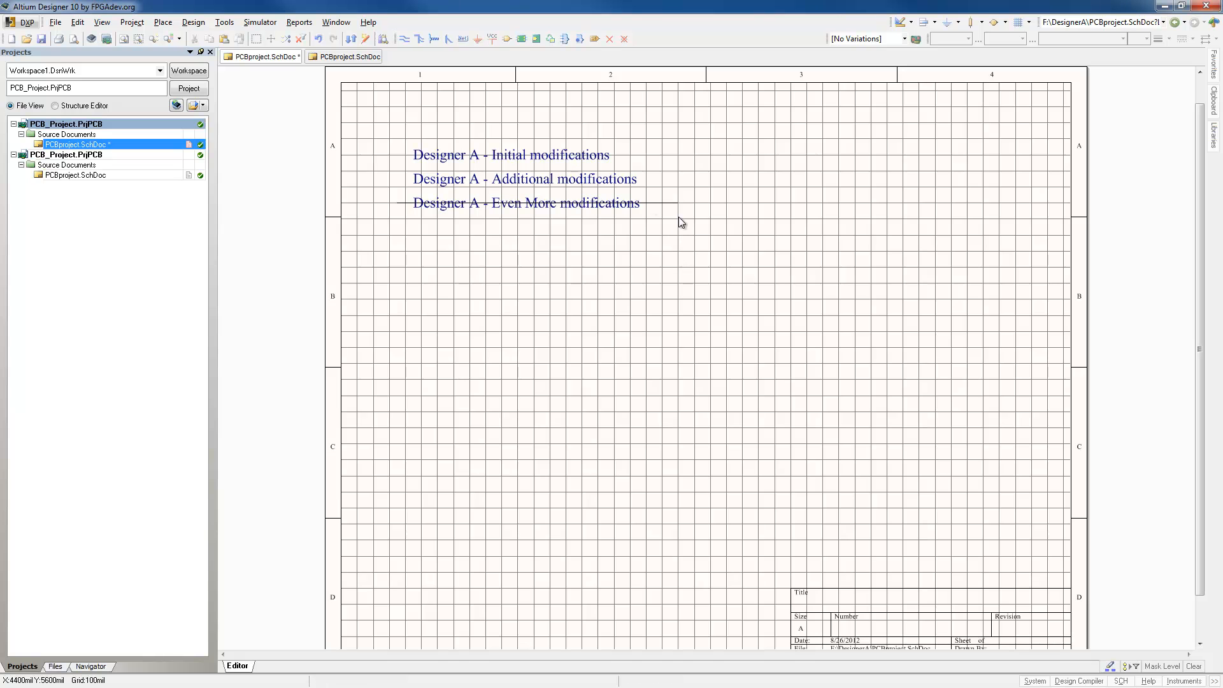
Make the line through the "Even More modifications" annotation red and thicker, and save DesignerA's PCBproject.SchDoc.
double_click(649, 203)
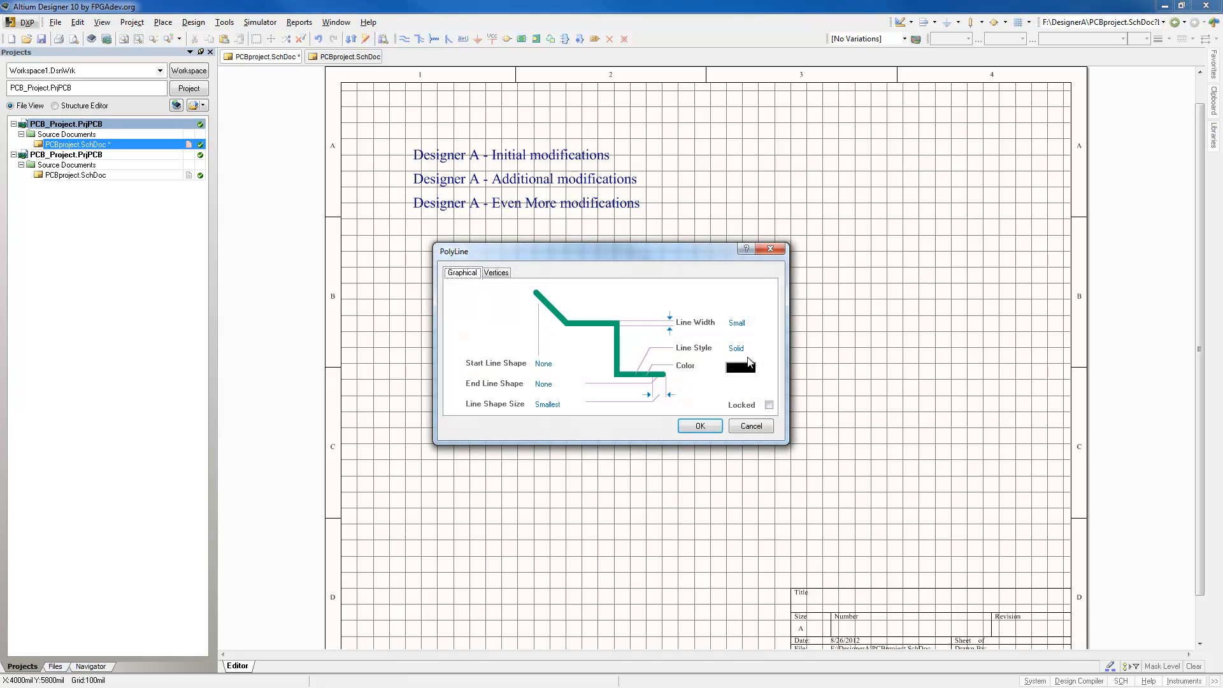
left_click(741, 368)
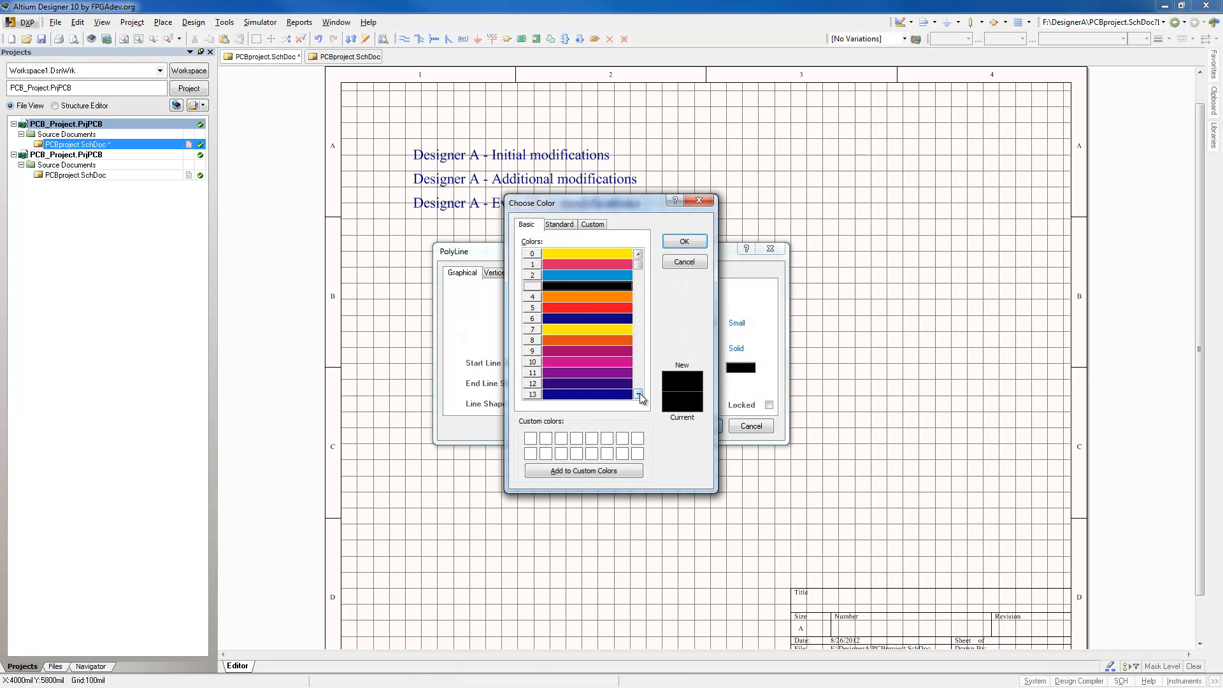
left_click(599, 307)
left_click(684, 240)
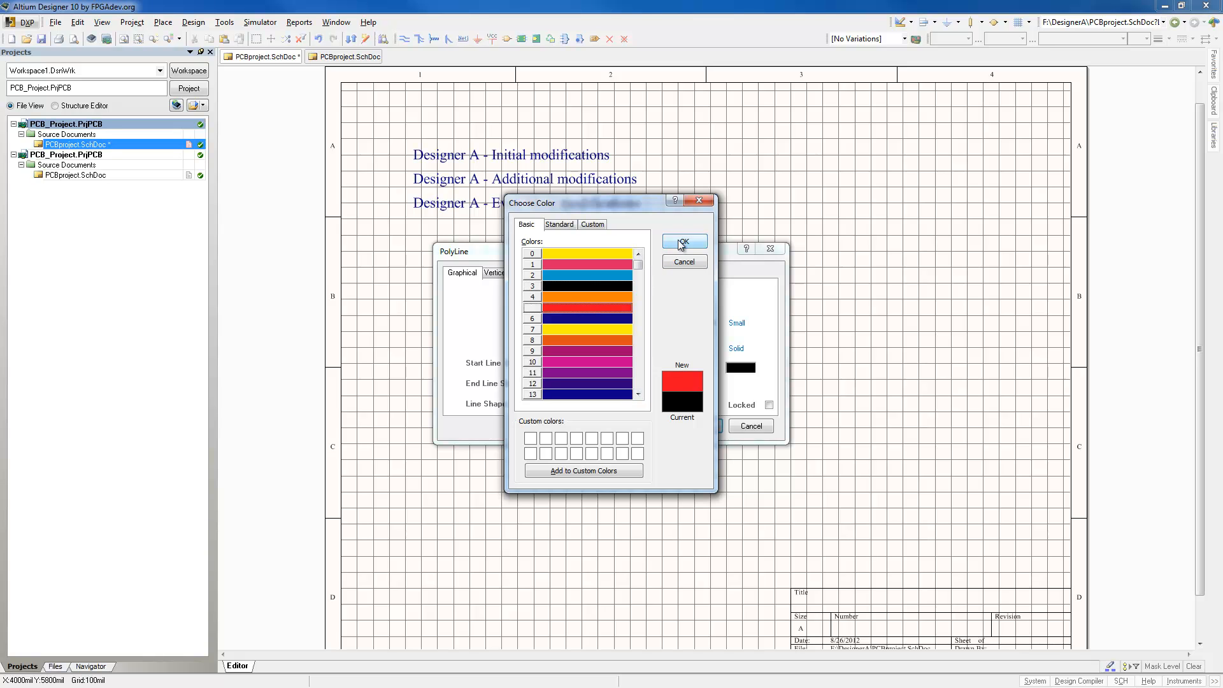
left_click(739, 328)
left_click(766, 323)
left_click(756, 350)
left_click(700, 426)
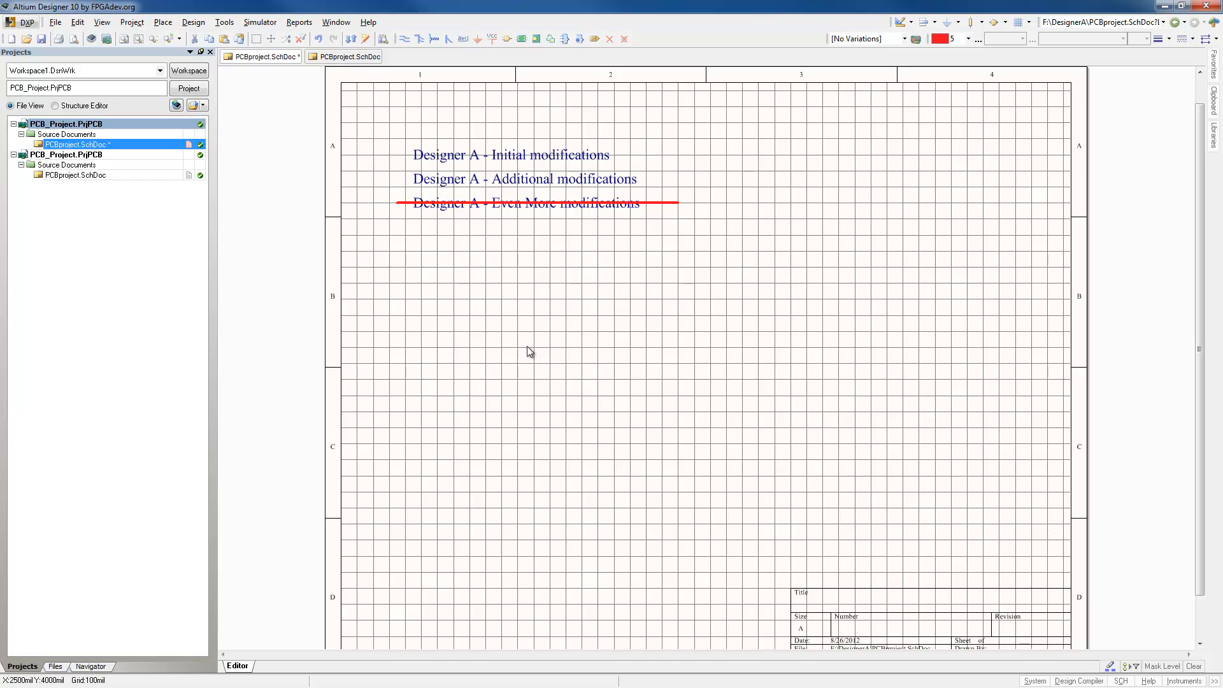
key("ctrl+s")
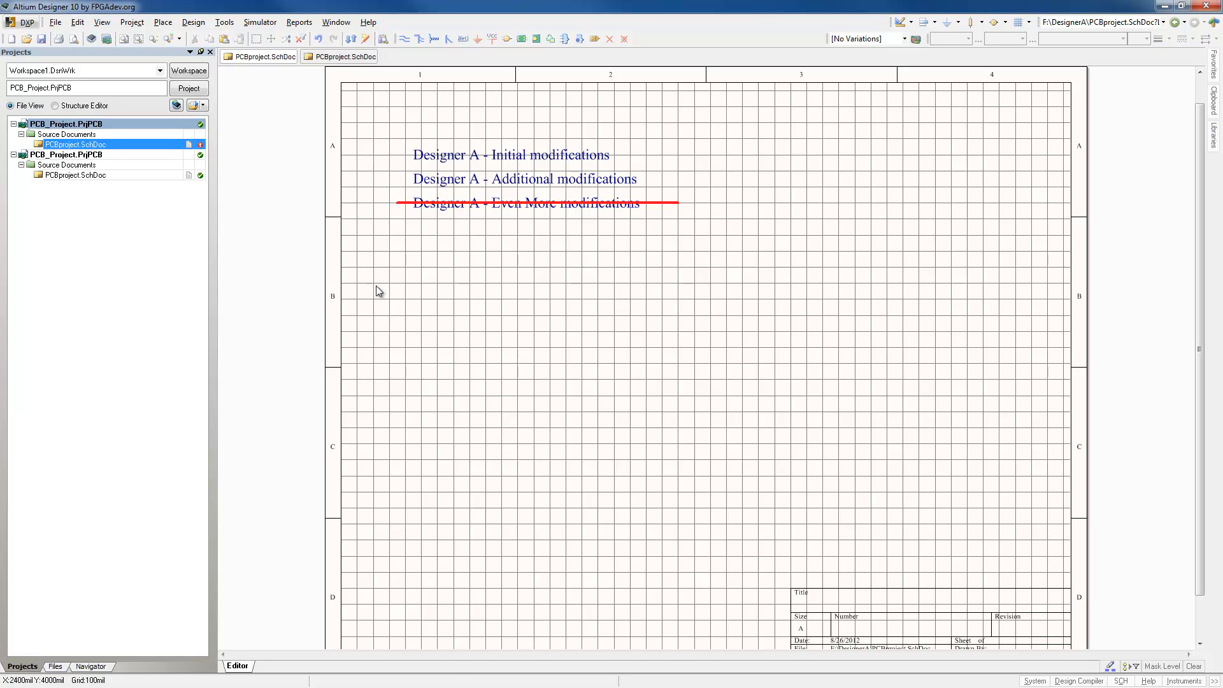
In DesignerB's PCBproject.SchDoc, place a copy of the "Designer A - Even More modifications" annotation directly below the original.
double_click(95, 176)
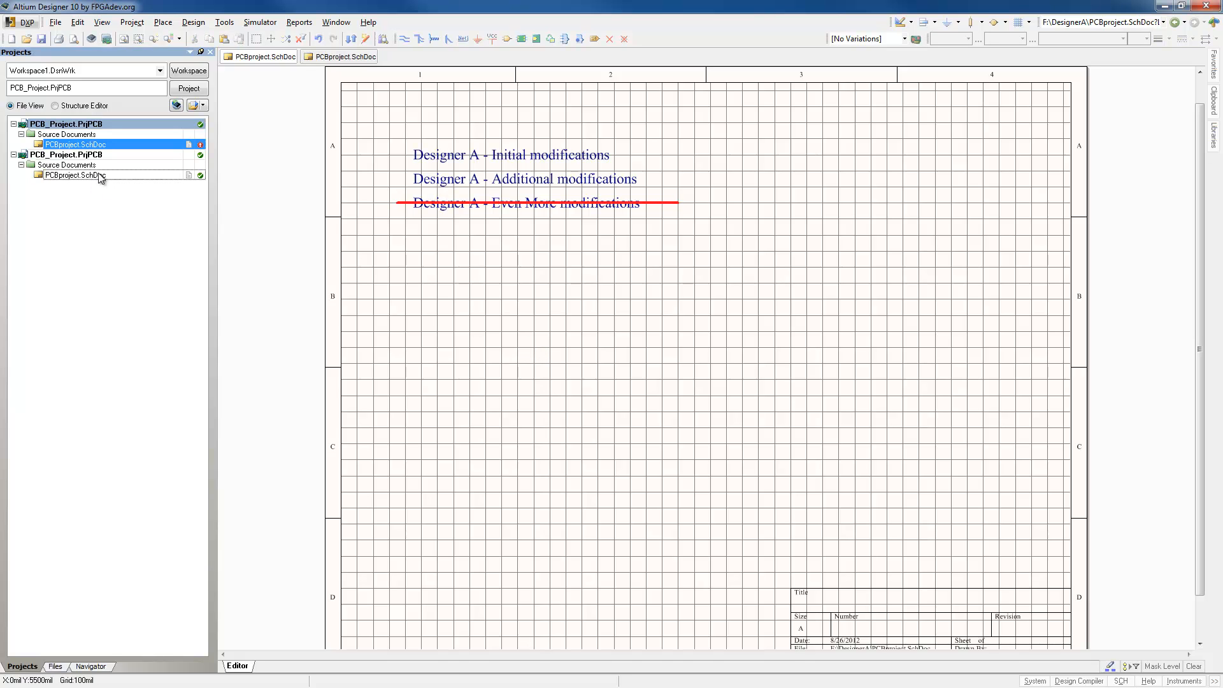
left_click(457, 205)
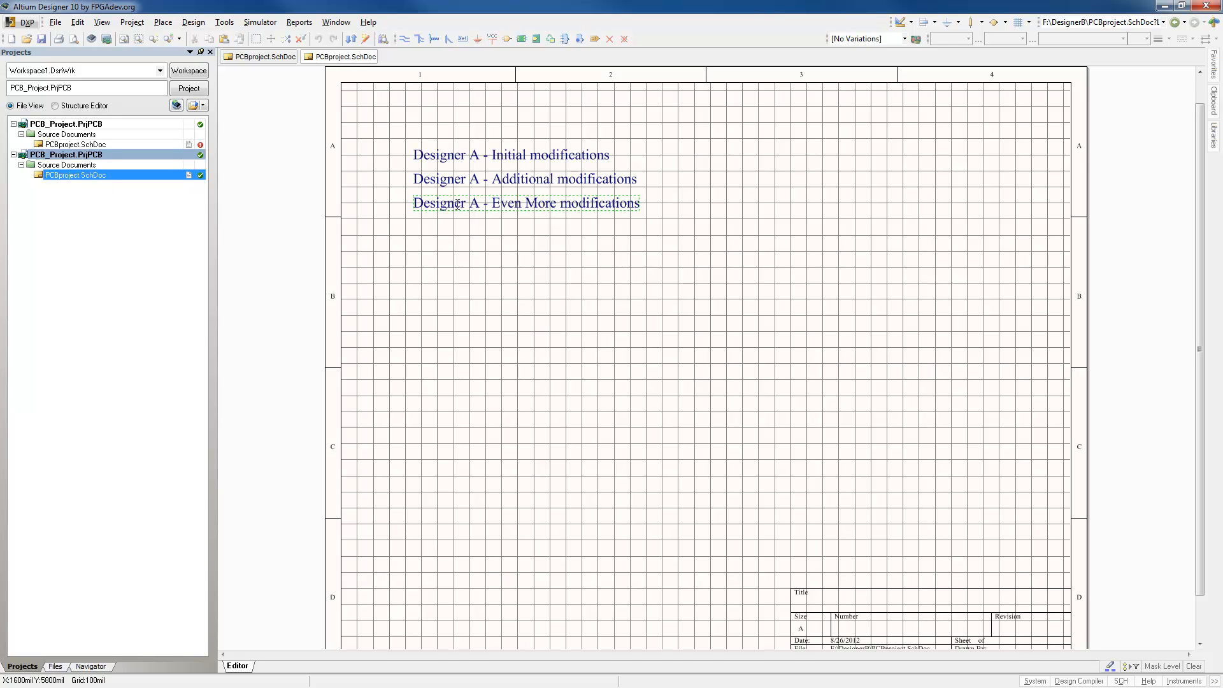
left_click_drag(457, 205, 472, 220)
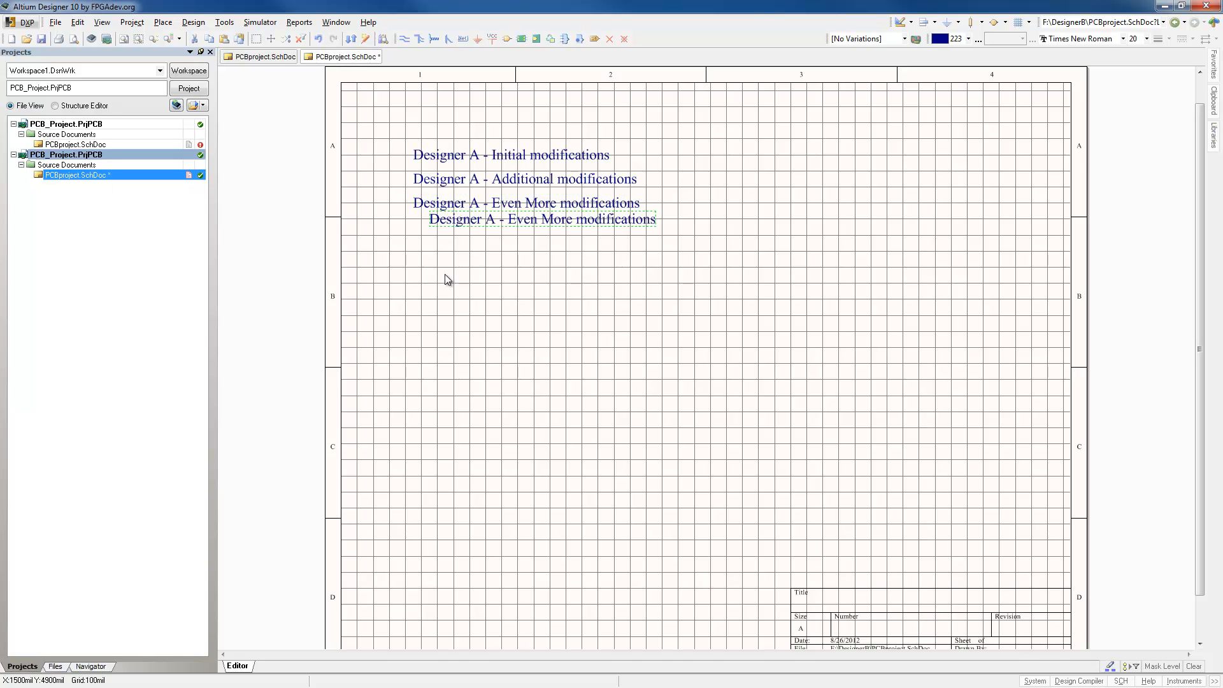
key("ctrl+z")
left_click(497, 203)
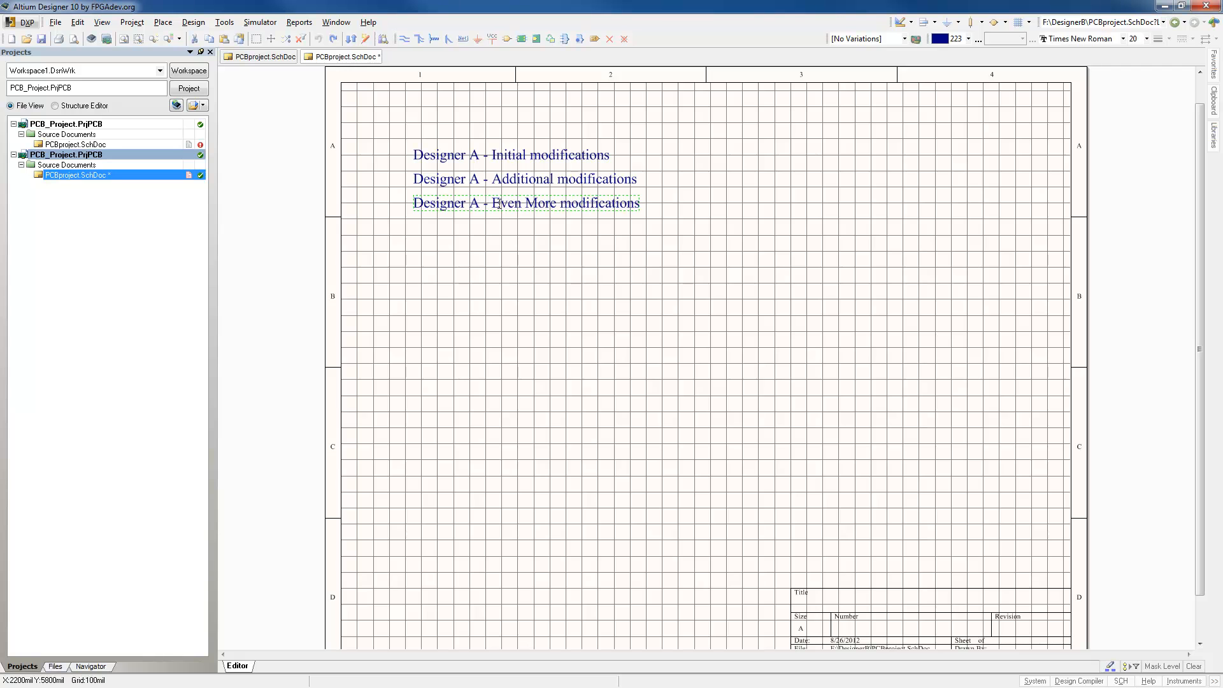
key("ctrl+c")
key("ctrl+v")
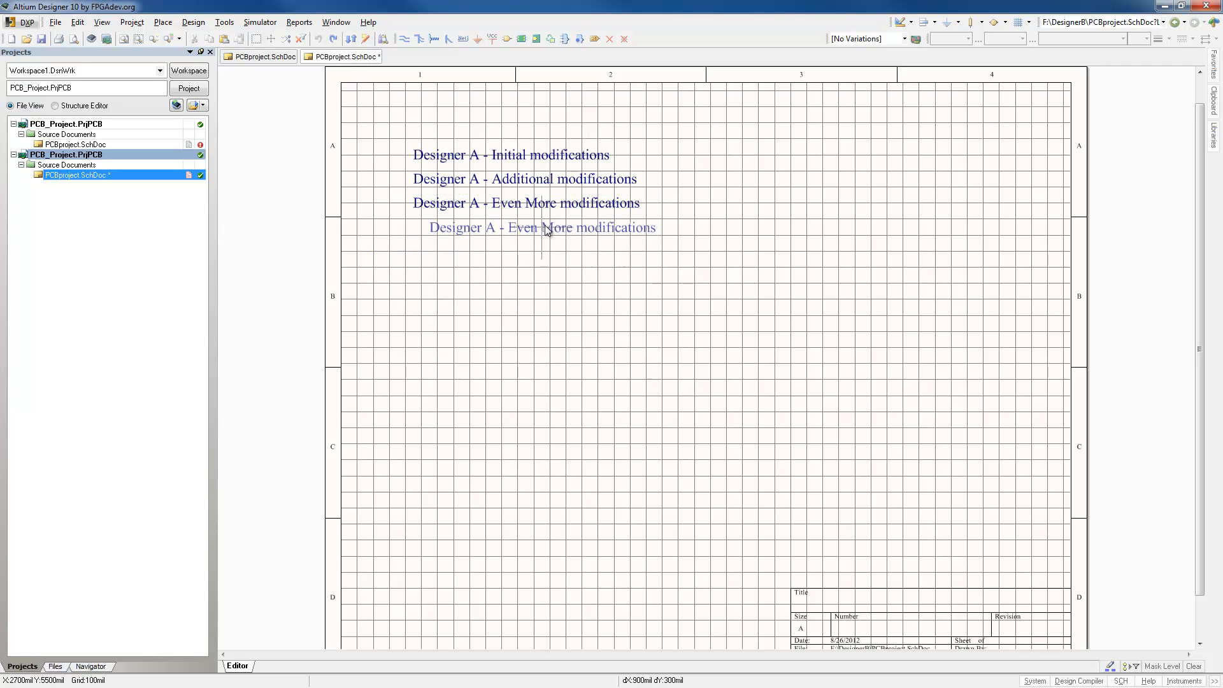
left_click(525, 225)
Change the copied annotation's text to "Designer B - modifications" and save DesignerB's PCBproject.SchDoc.
double_click(469, 227)
left_click(592, 428)
key("BackSpace")
type("B - Even More modifications")
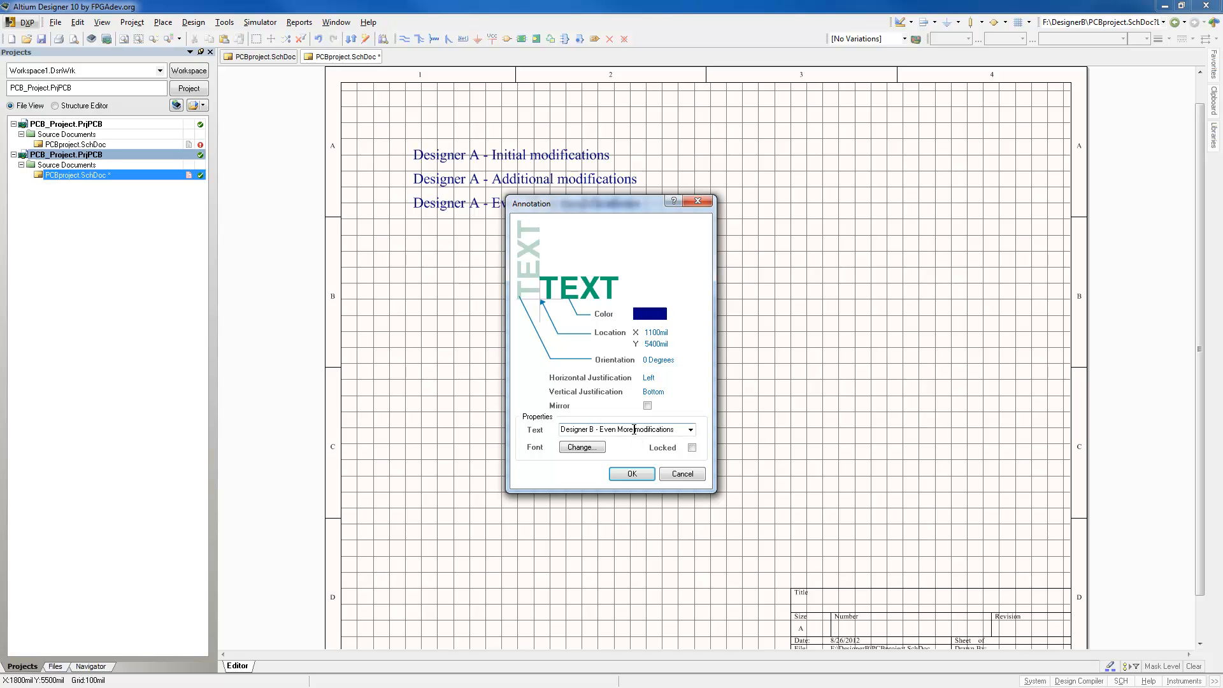
key("BackSpace")
key("BackSpace")
key("BackSpace")
key("BackSpace")
key("BackSpace")
key("BackSpace")
key("BackSpace")
key("BackSpace")
key("BackSpace")
key("BackSpace")
key("BackSpace")
key("BackSpace")
type("-")
left_click(621, 476)
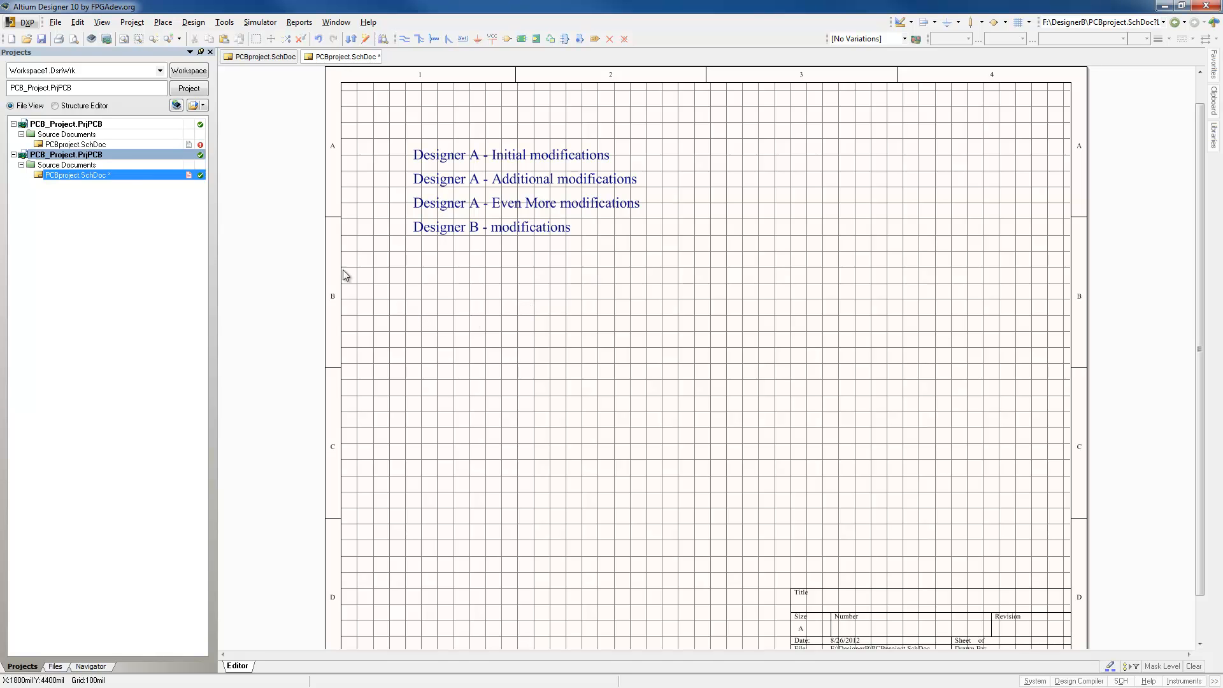
right_click(90, 172)
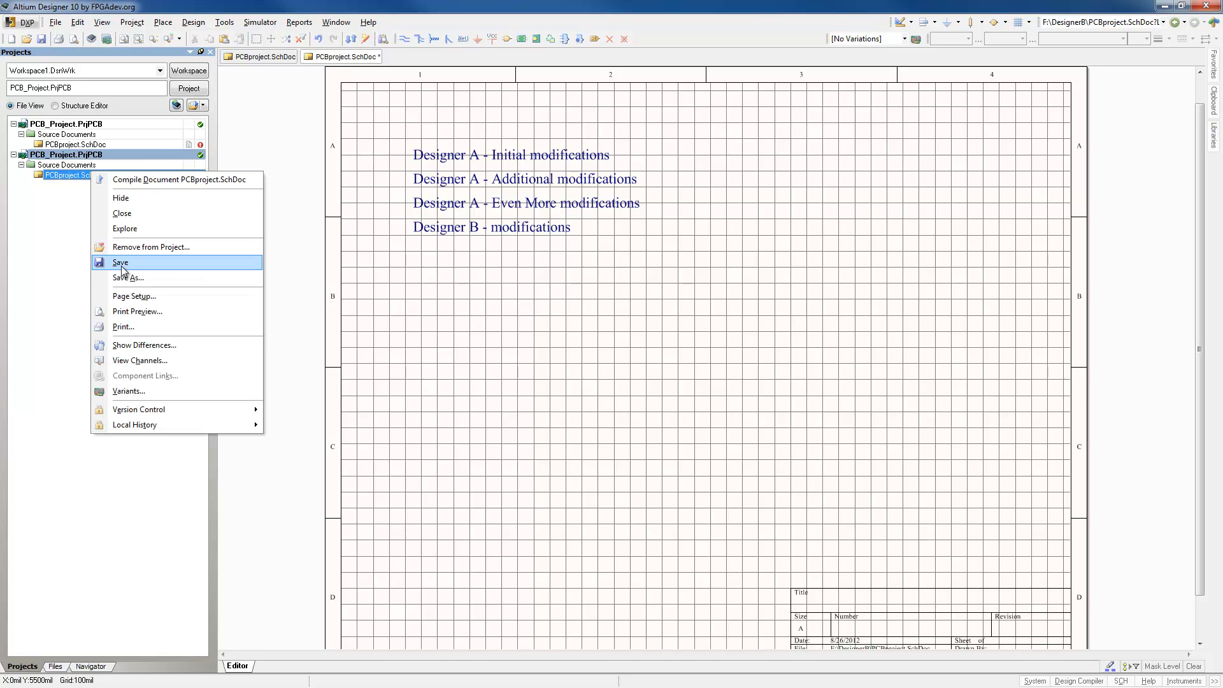
left_click(121, 267)
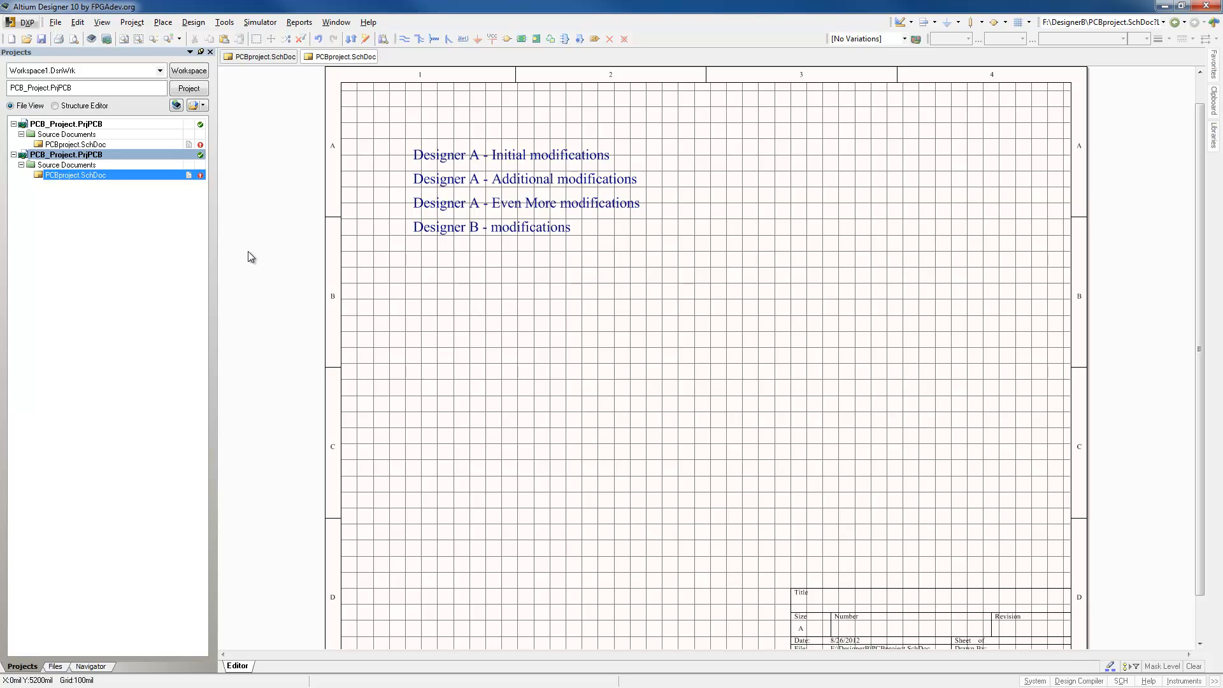
Commit DesignerA's PCBproject.SchDoc to version control with the comment "Removed some of the additional modifications".
left_click(71, 143)
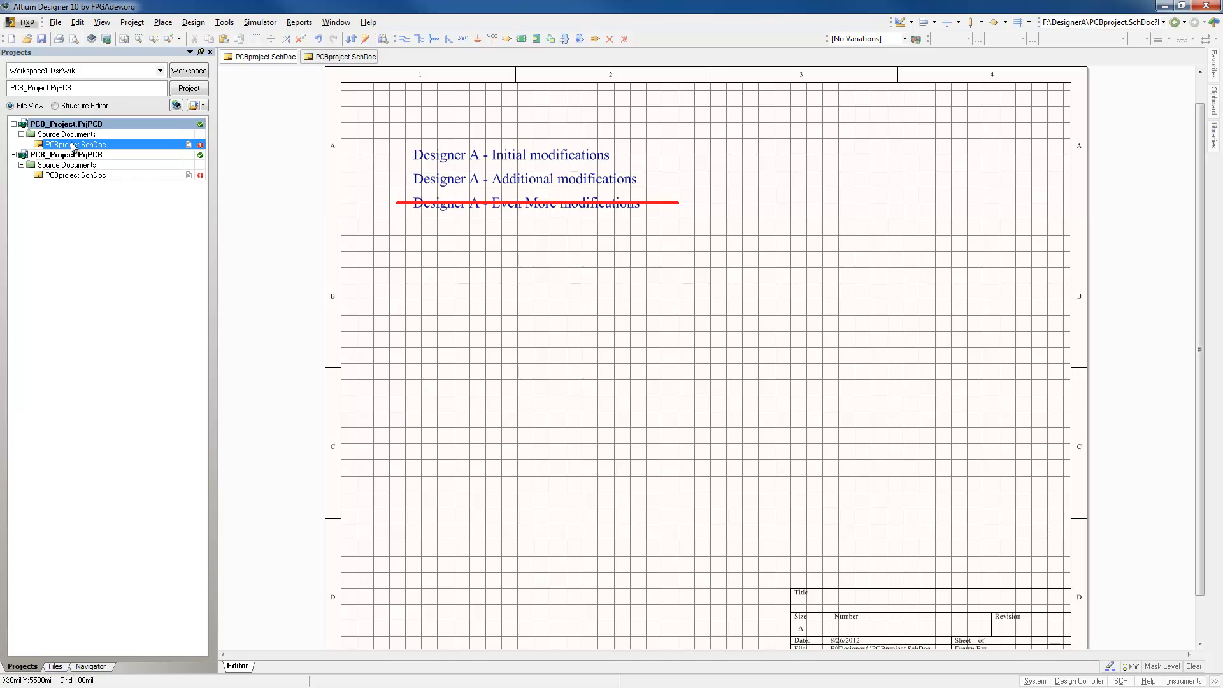
right_click(70, 145)
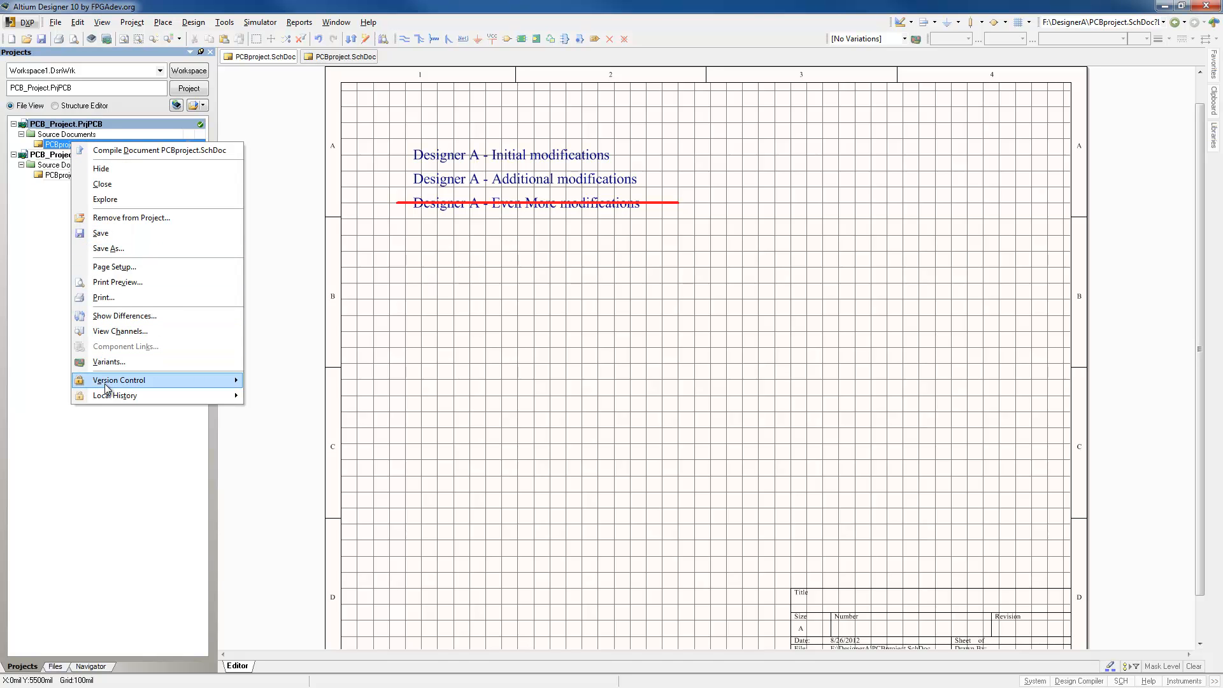
mouse_move(105, 384)
left_click(279, 398)
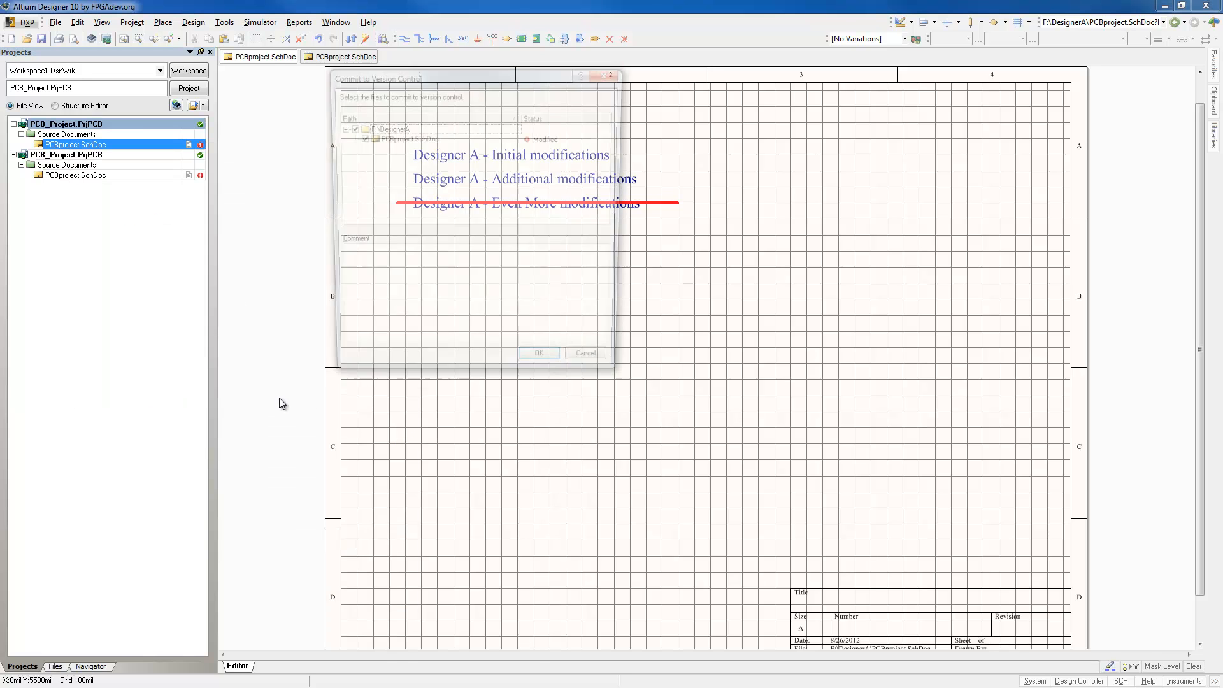
left_click(391, 270)
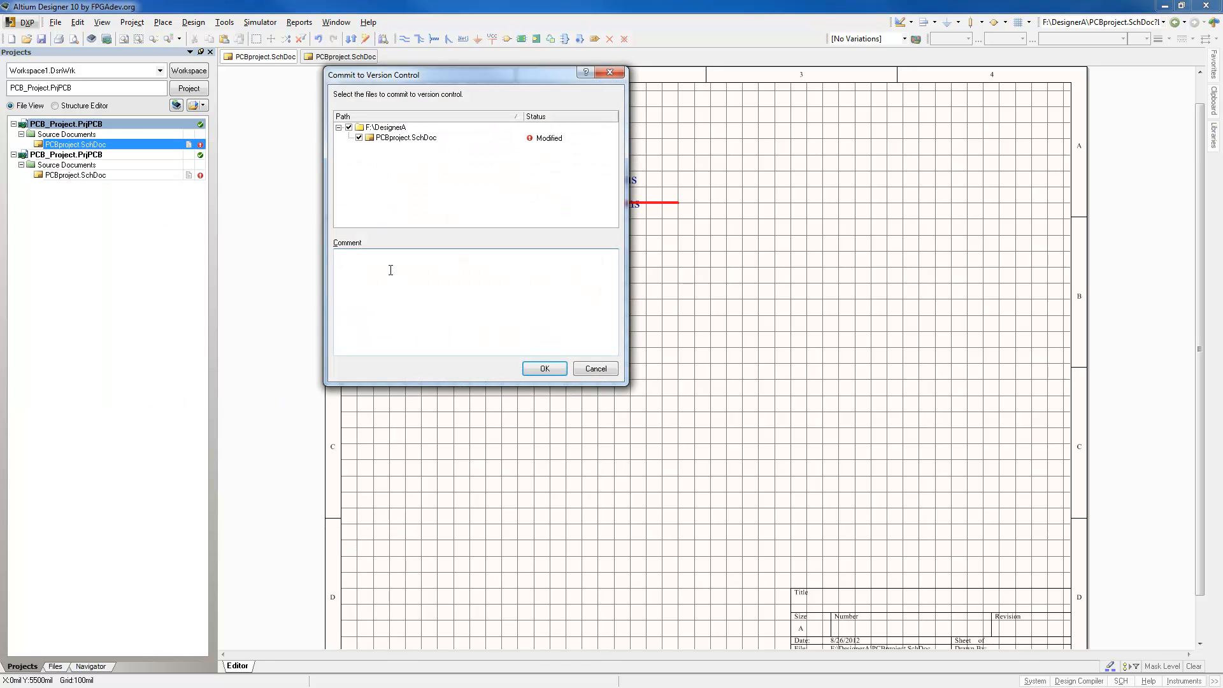
type("Removed some of the additional modifications")
left_click(539, 370)
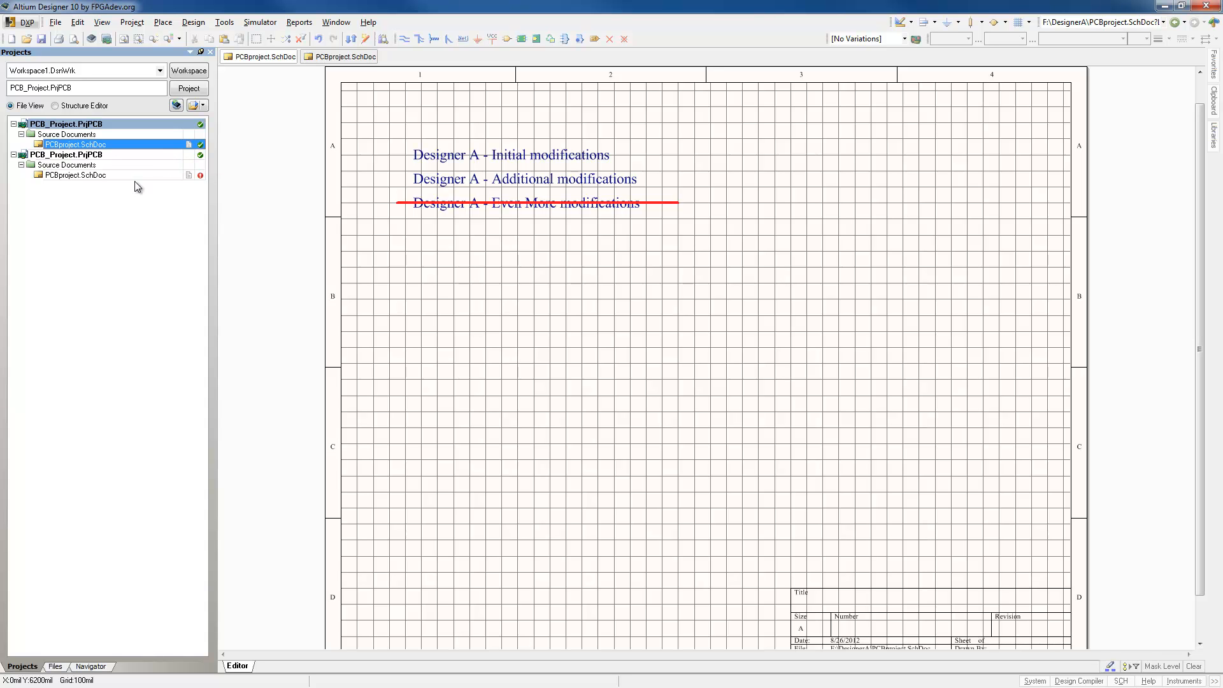
Try to commit DesignerB's whole project to version control with the comment "Added my designer ideas".
left_click(98, 176)
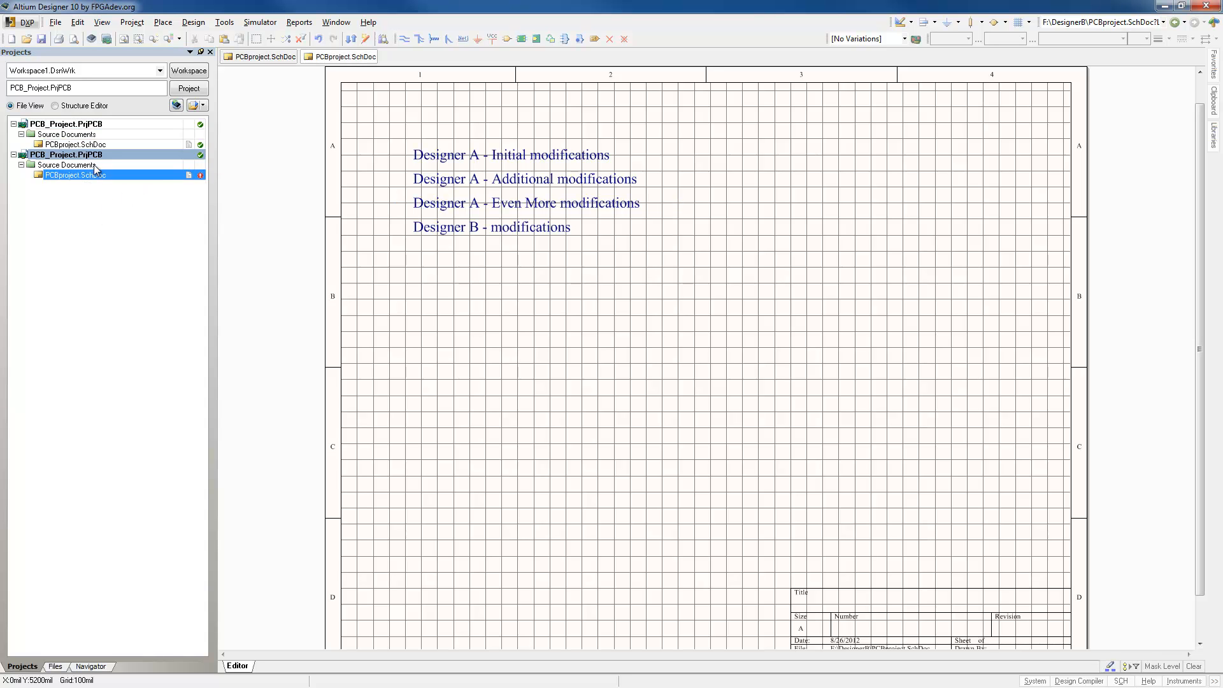
right_click(101, 156)
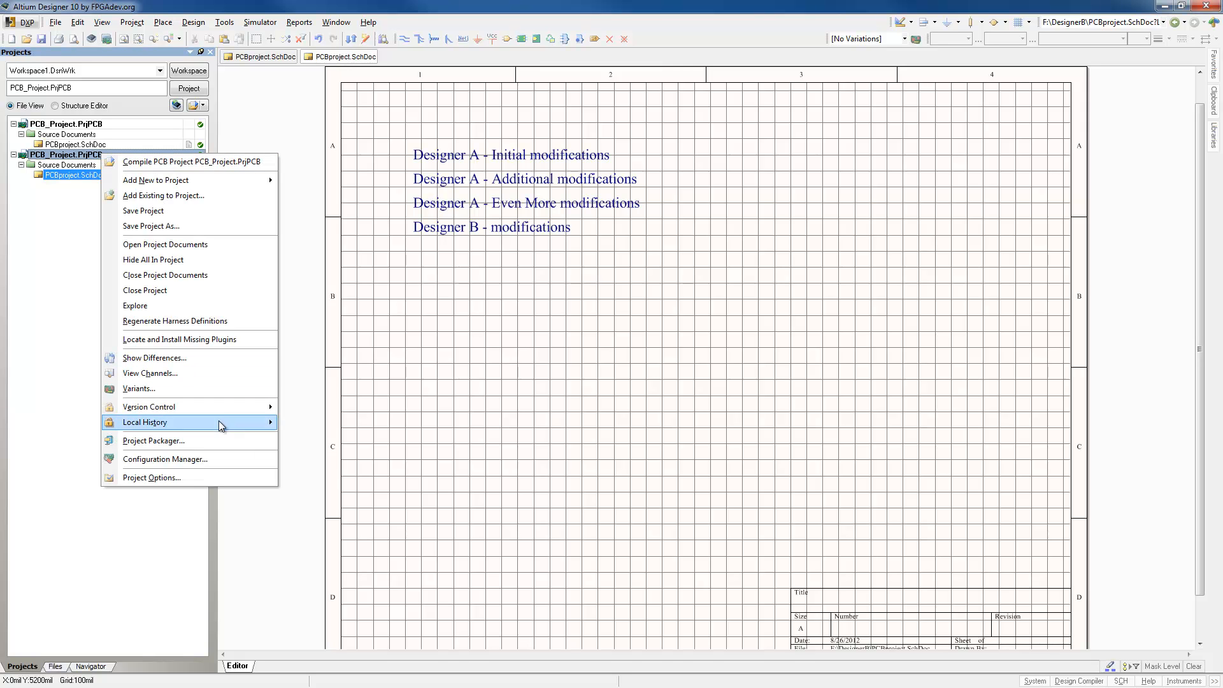
mouse_move(227, 411)
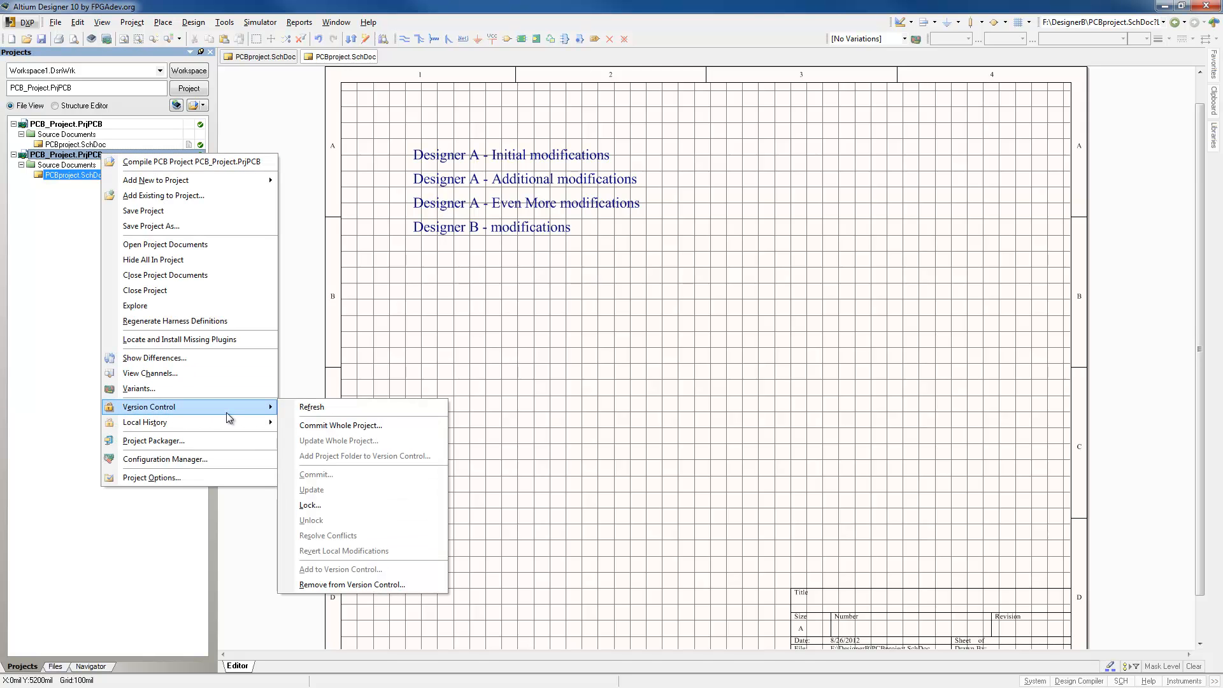
left_click(340, 425)
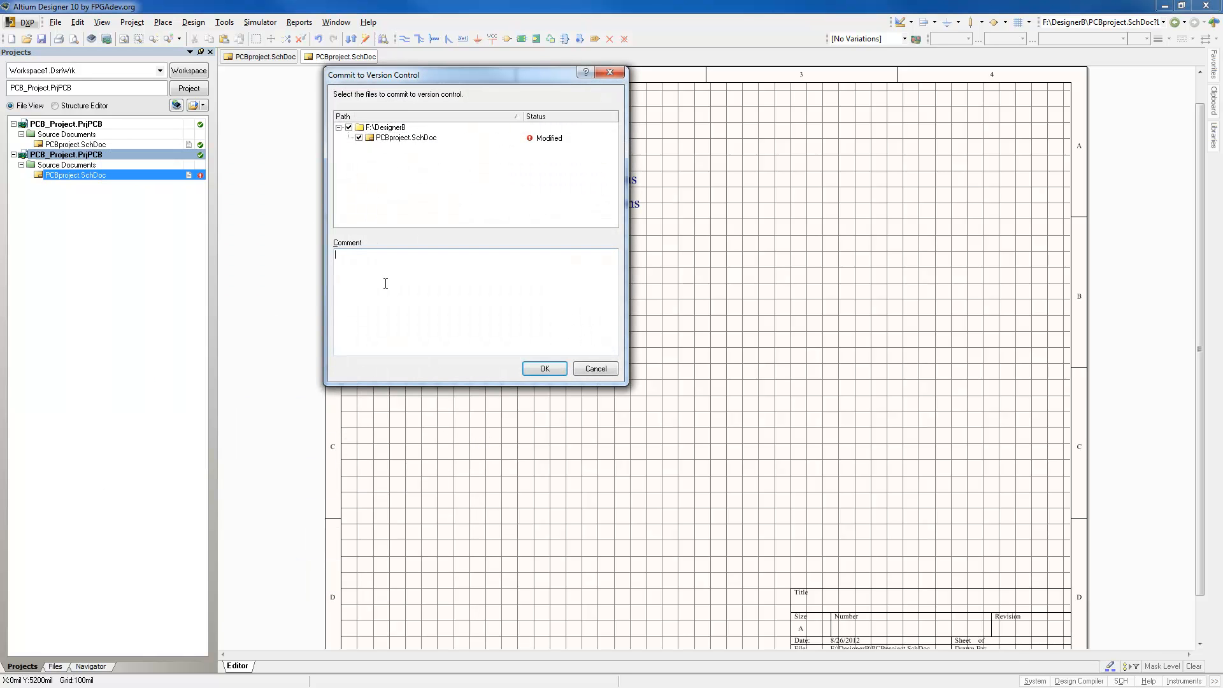
type("Added my designer ideas")
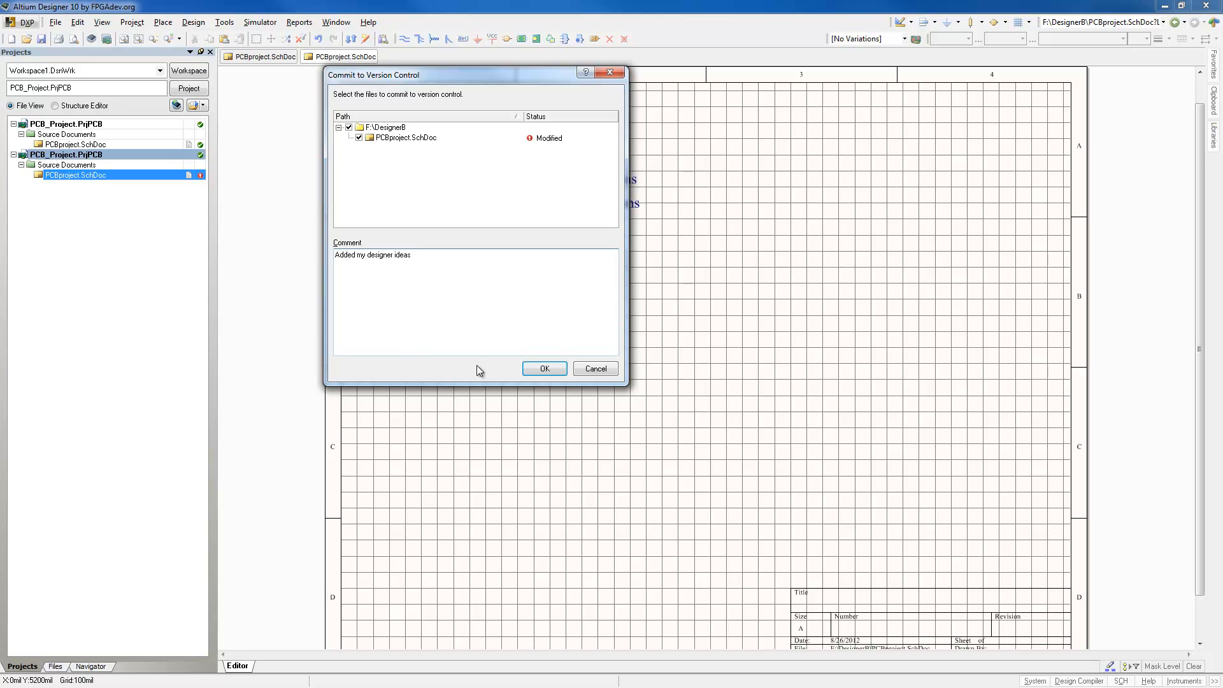
left_click(545, 372)
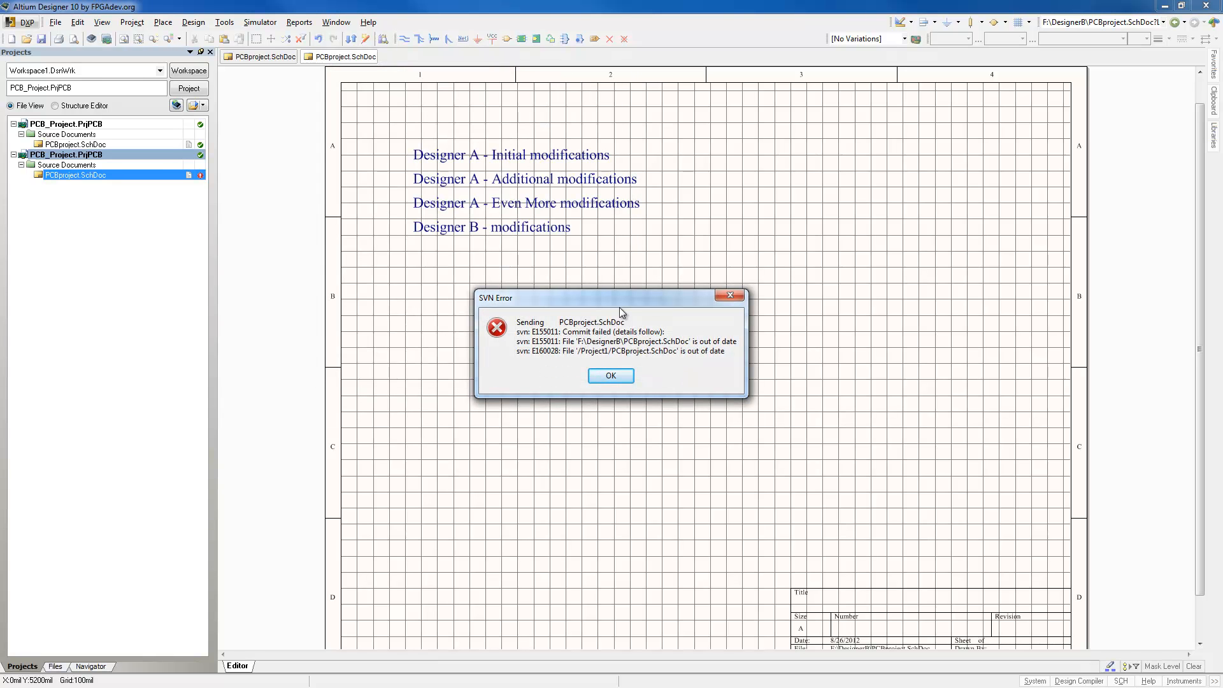
left_click_drag(613, 303, 532, 265)
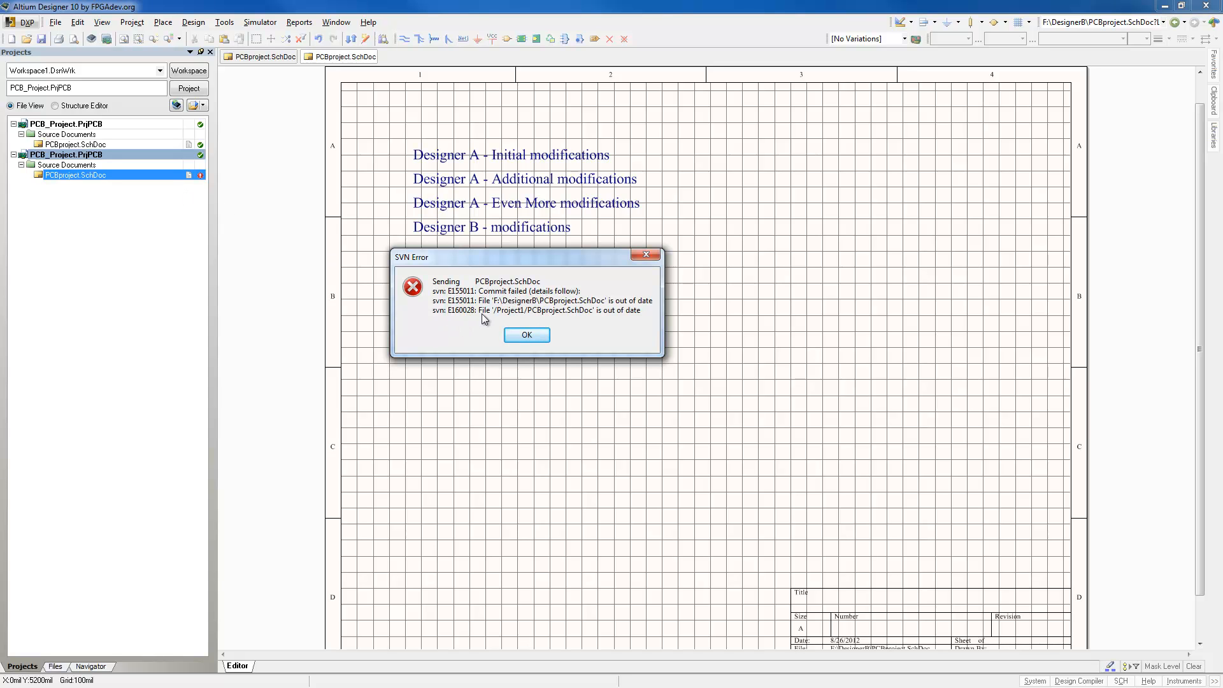
left_click(525, 336)
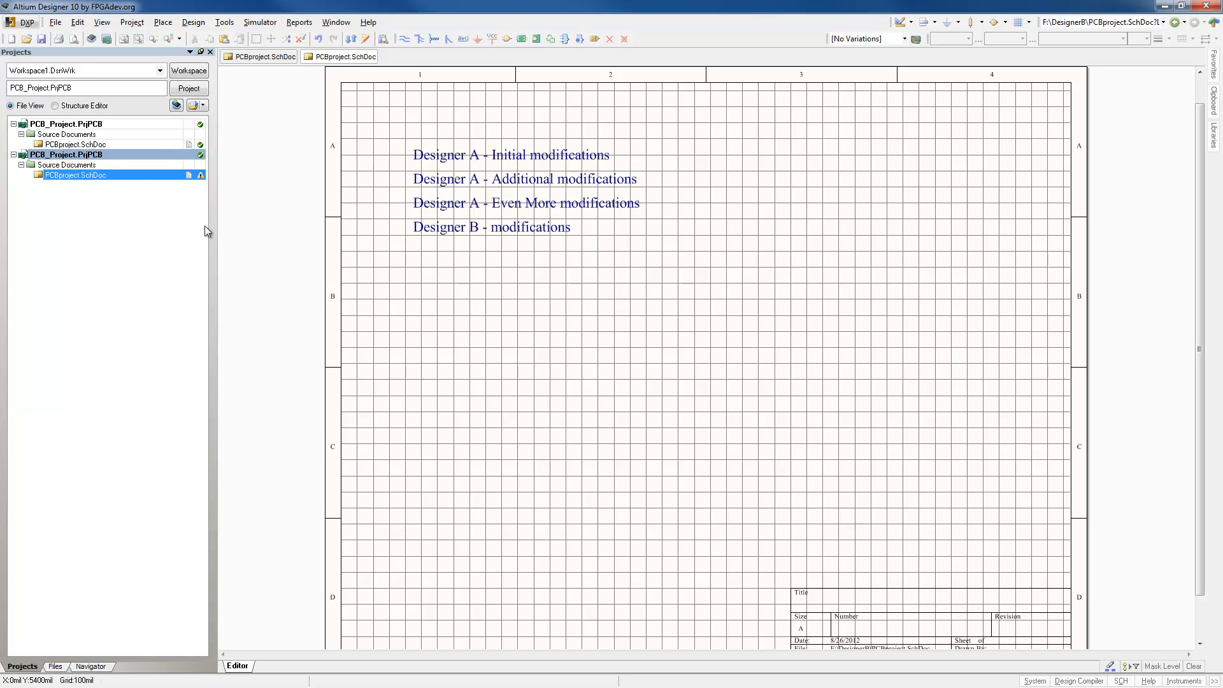
right_click(124, 174)
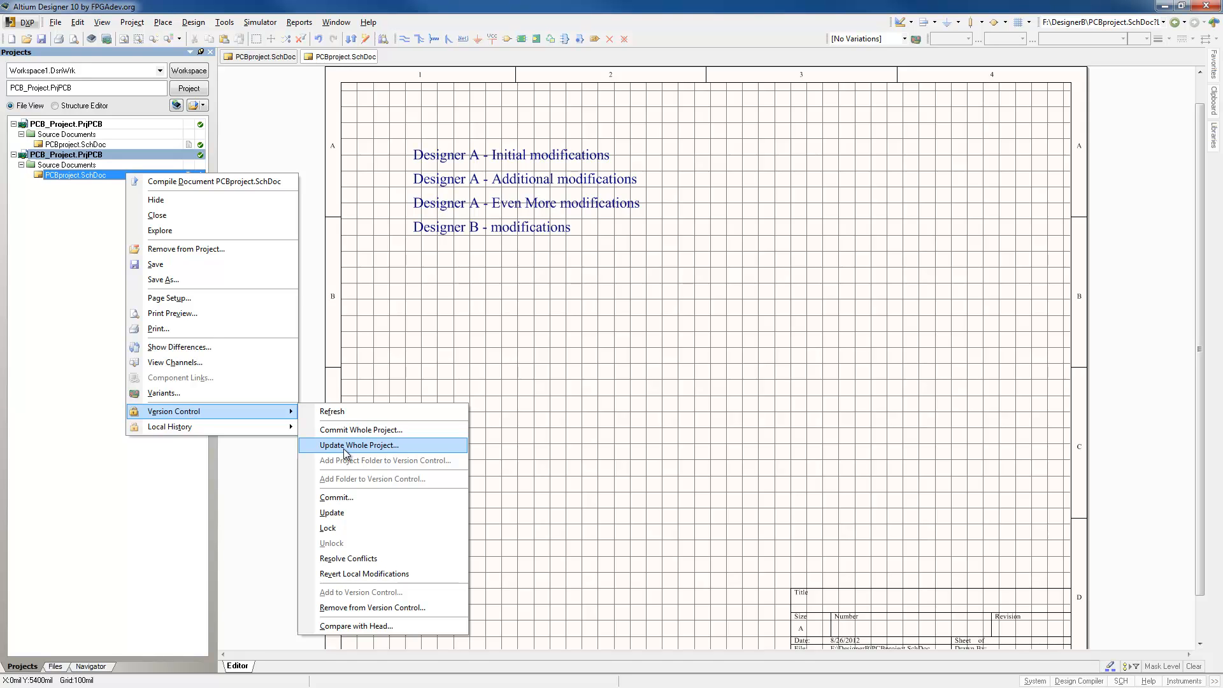
left_click(410, 339)
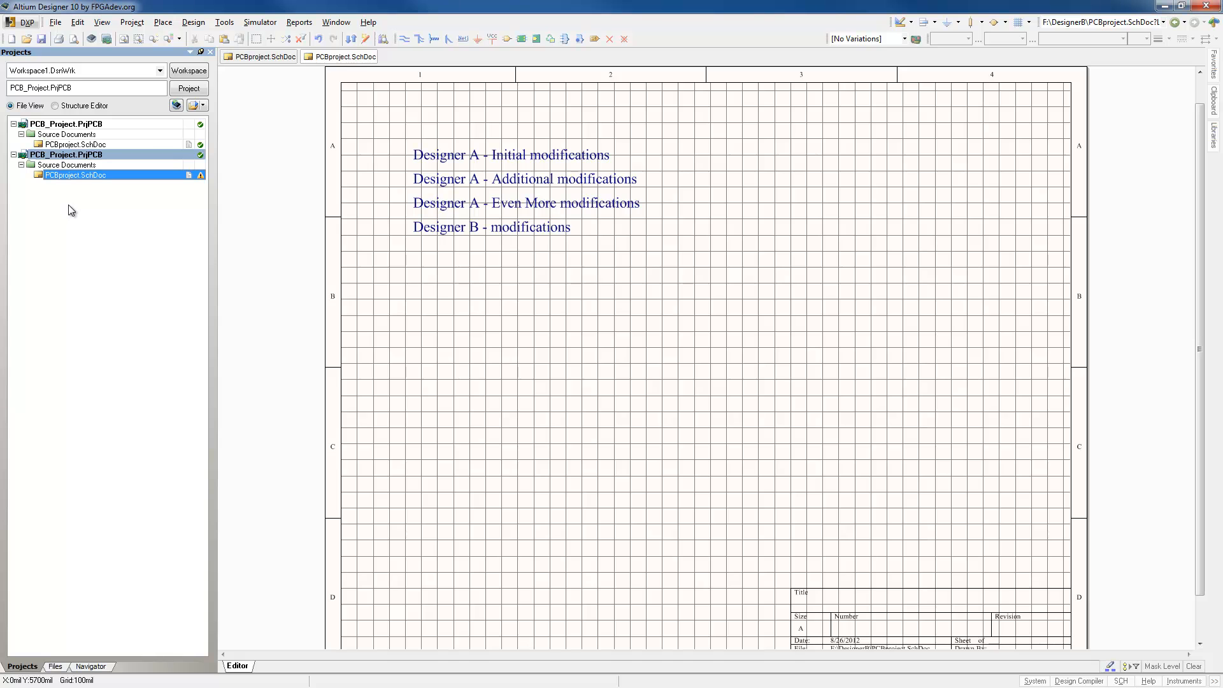
left_click(55, 26)
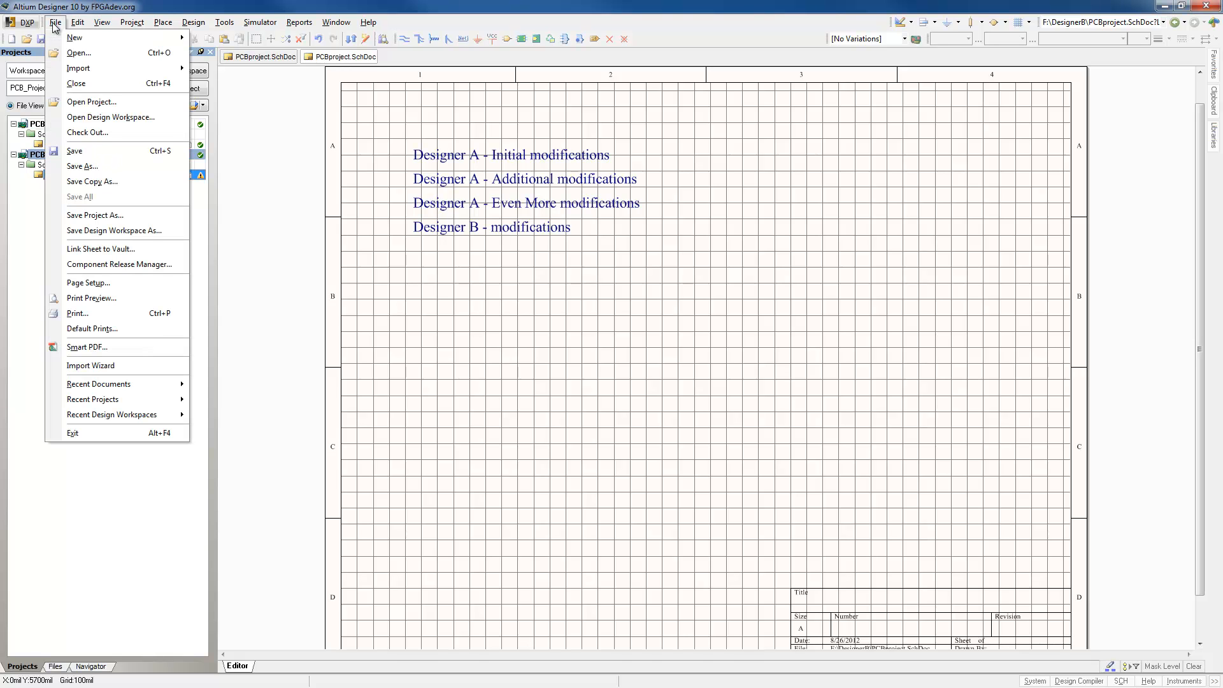
left_click(100, 166)
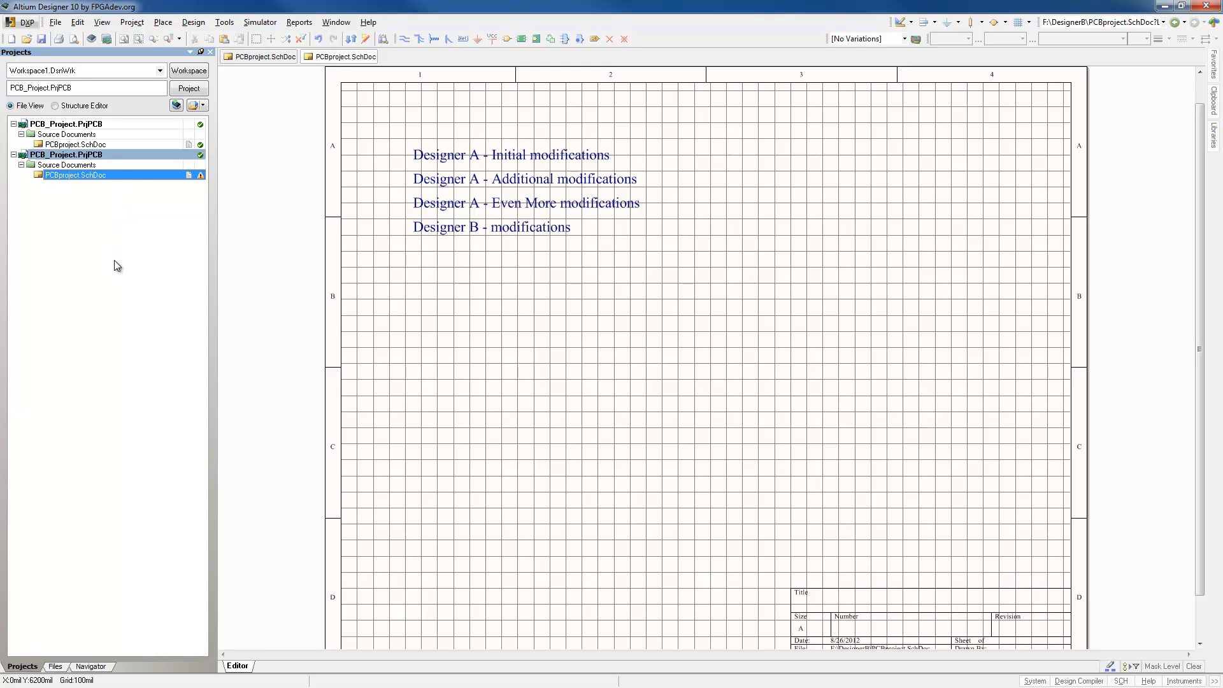
Save a copy of DesignerB's PCBproject.SchDoc as PCBprojectTemp.SchDoc in F:\DesignerB.
left_click(55, 23)
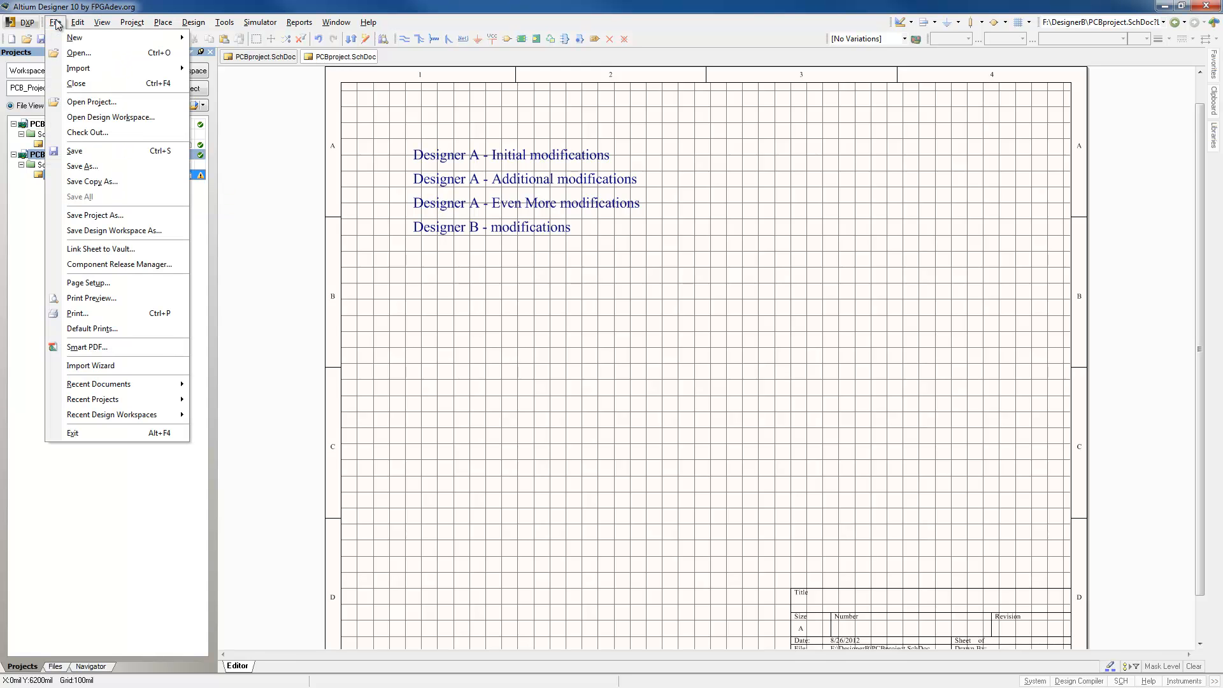
left_click(90, 183)
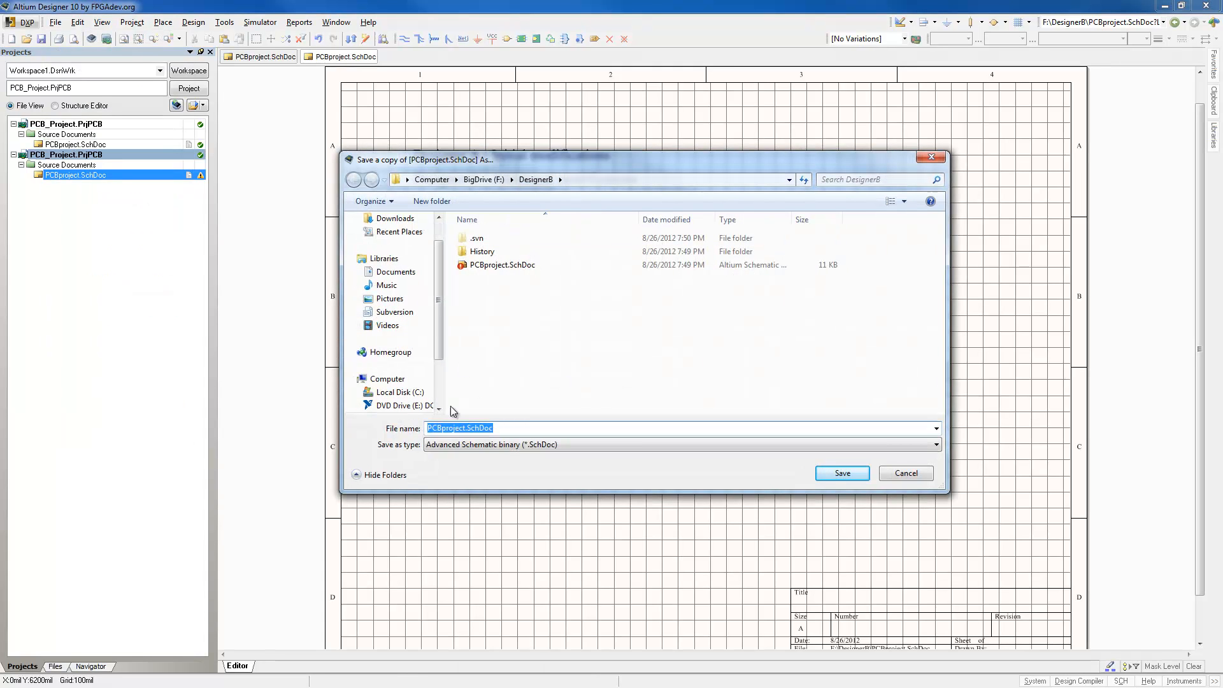
left_click(463, 428)
type("Temp")
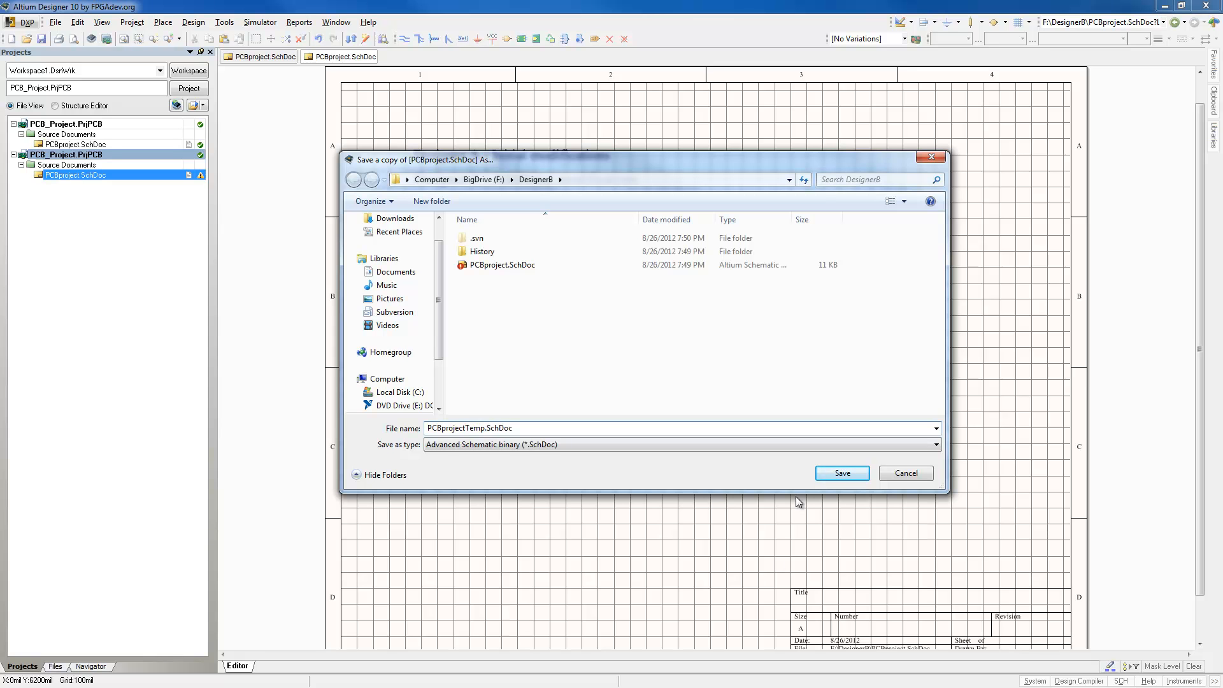
left_click(835, 473)
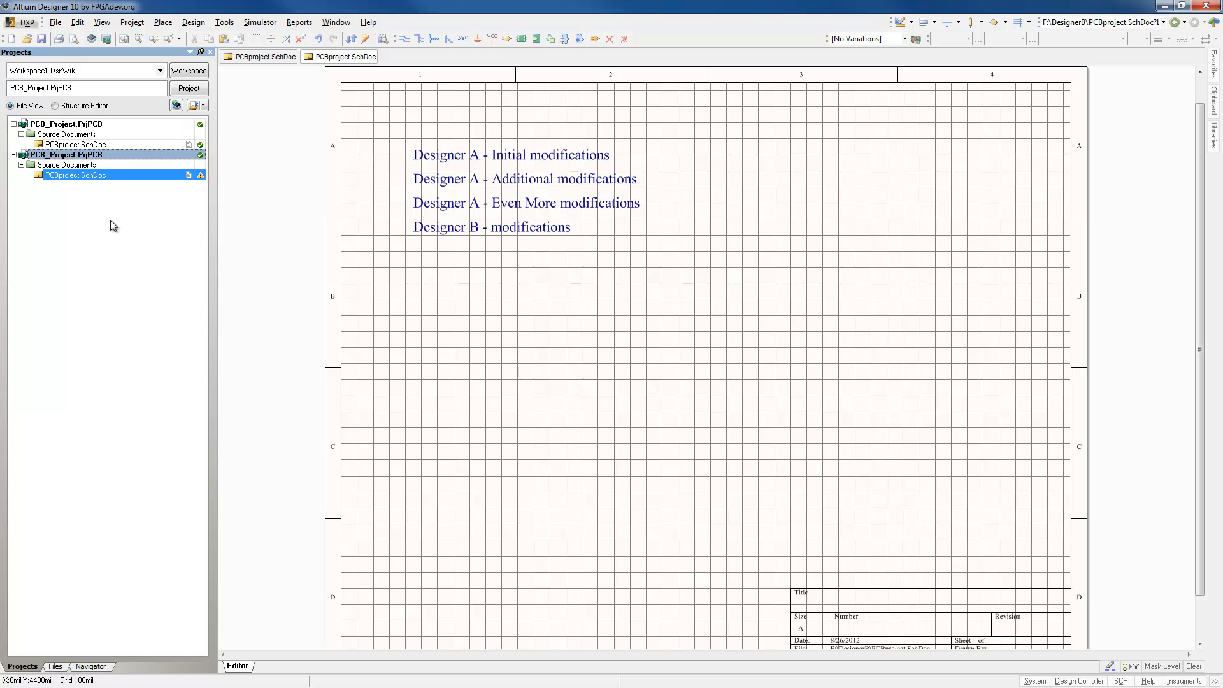
Open PCBprojectTemp.SchDoc from F:\DesignerB as a free document.
left_click(57, 25)
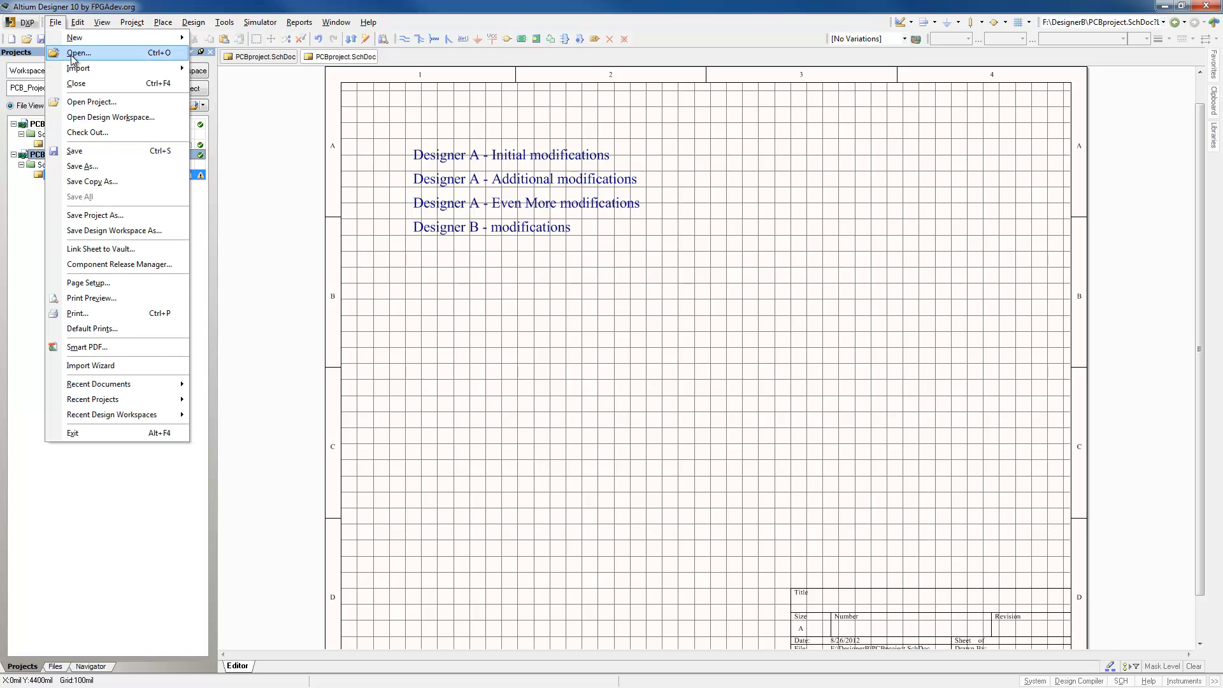
left_click(76, 53)
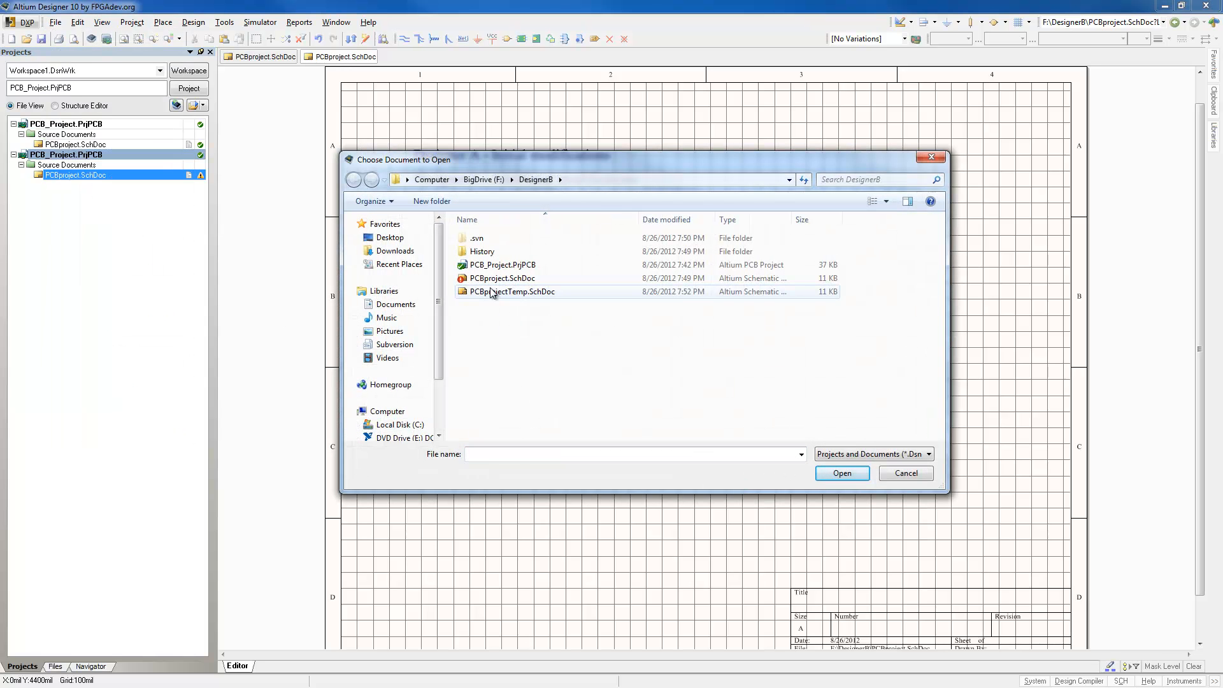
left_click(494, 292)
left_click(843, 474)
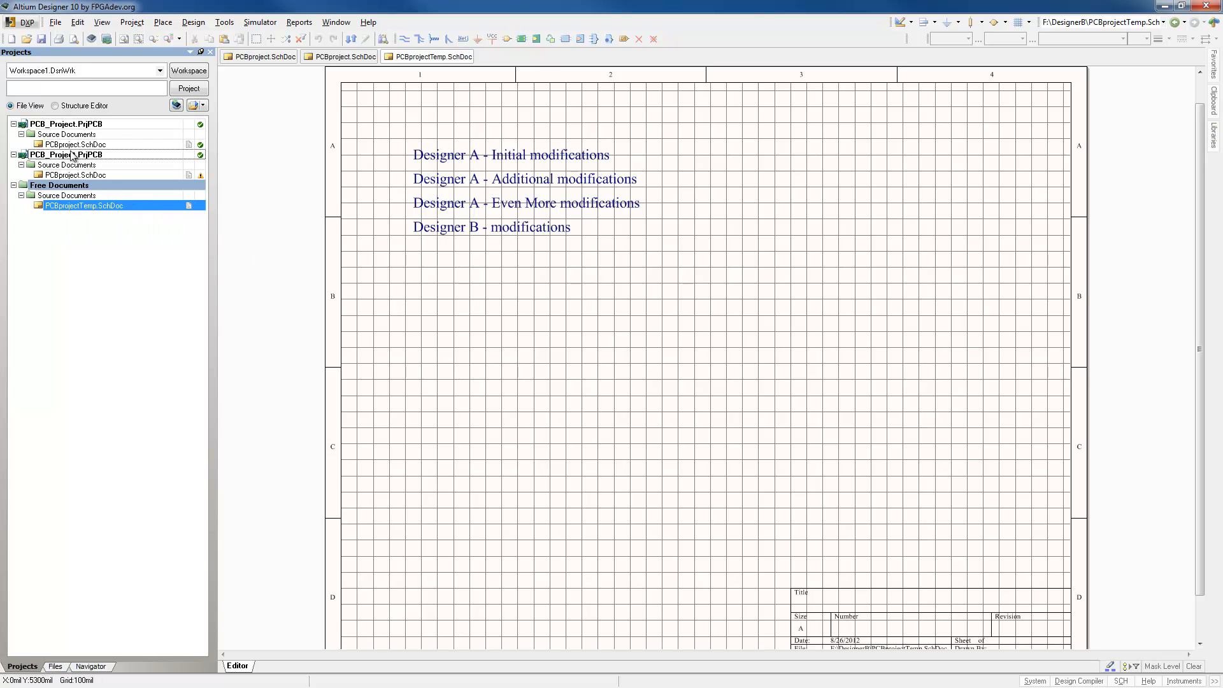
Update DesignerB's whole project from version control, including the conflicting PCBproject.SchDoc, and accept checking it out over the local changes.
right_click(51, 155)
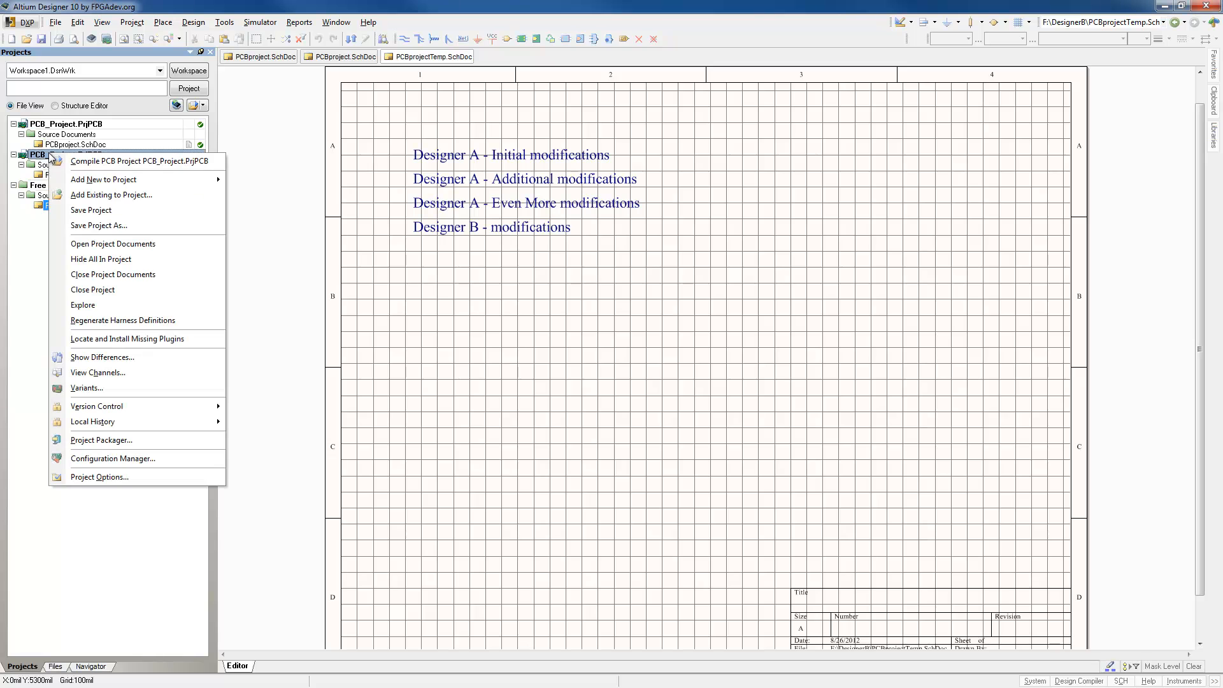
mouse_move(141, 414)
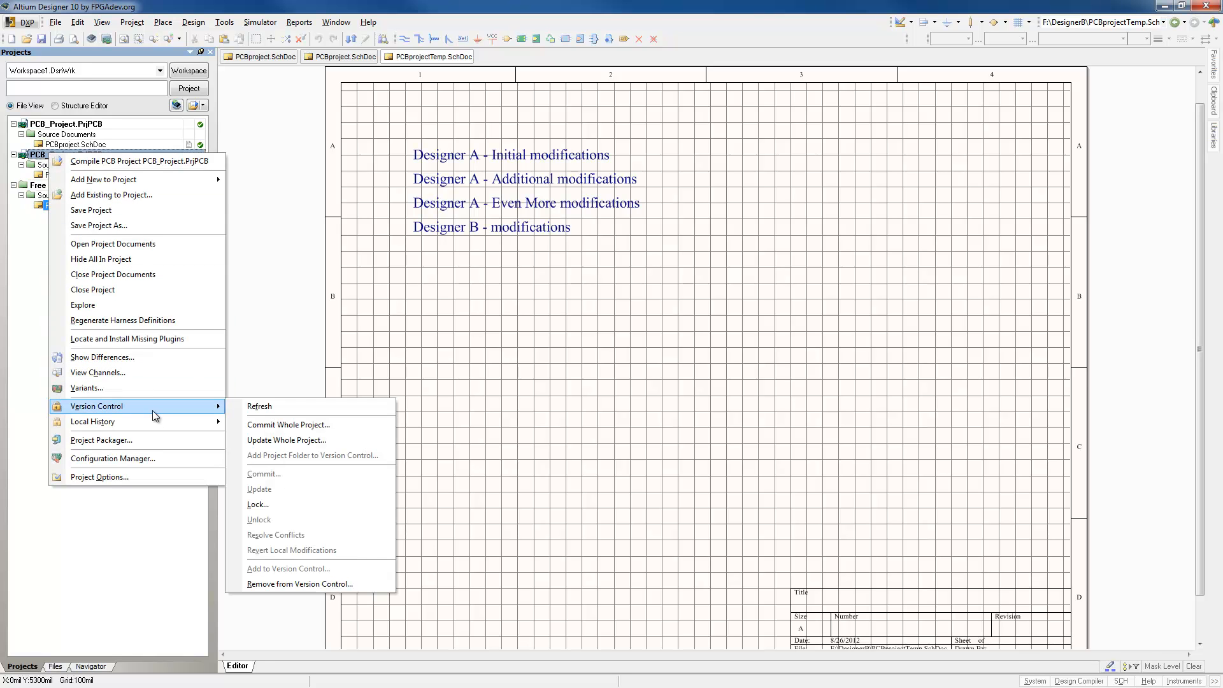
left_click(269, 441)
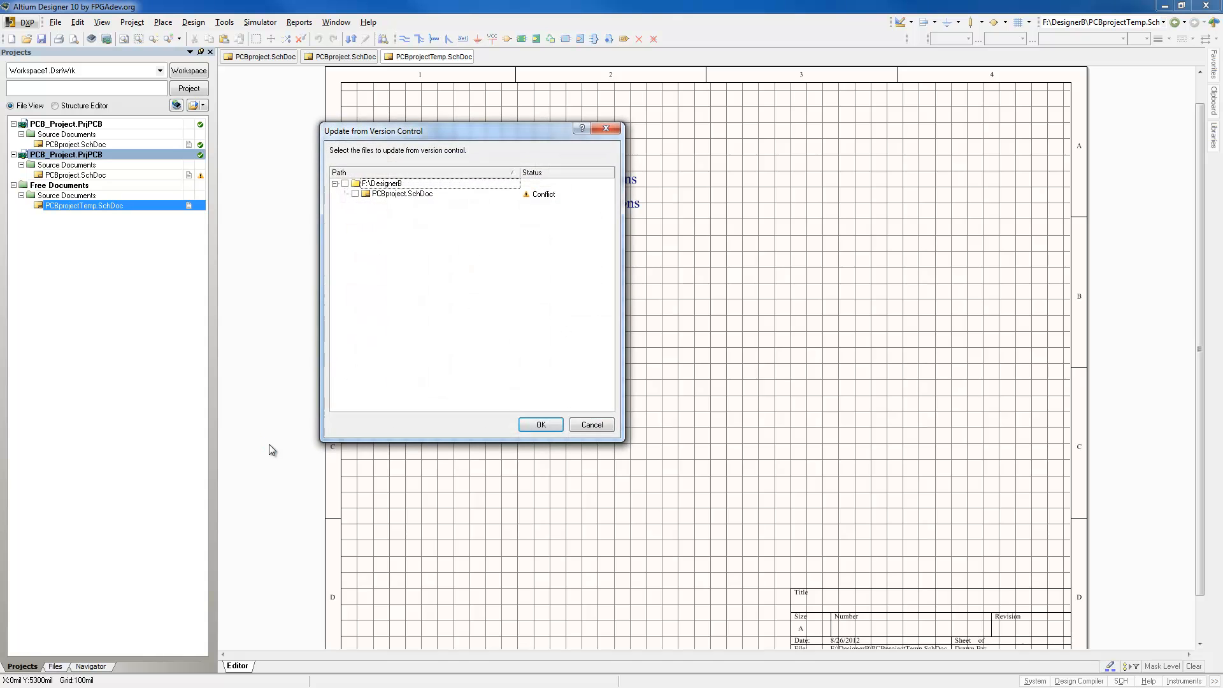
left_click(354, 195)
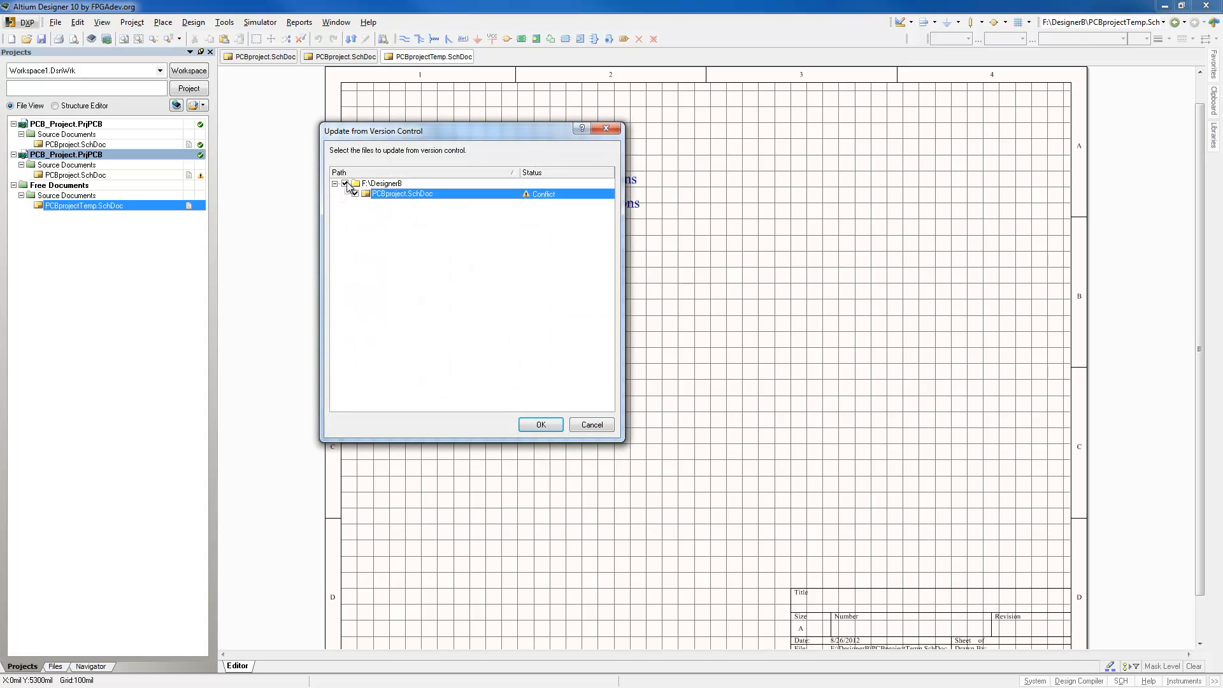
left_click(542, 427)
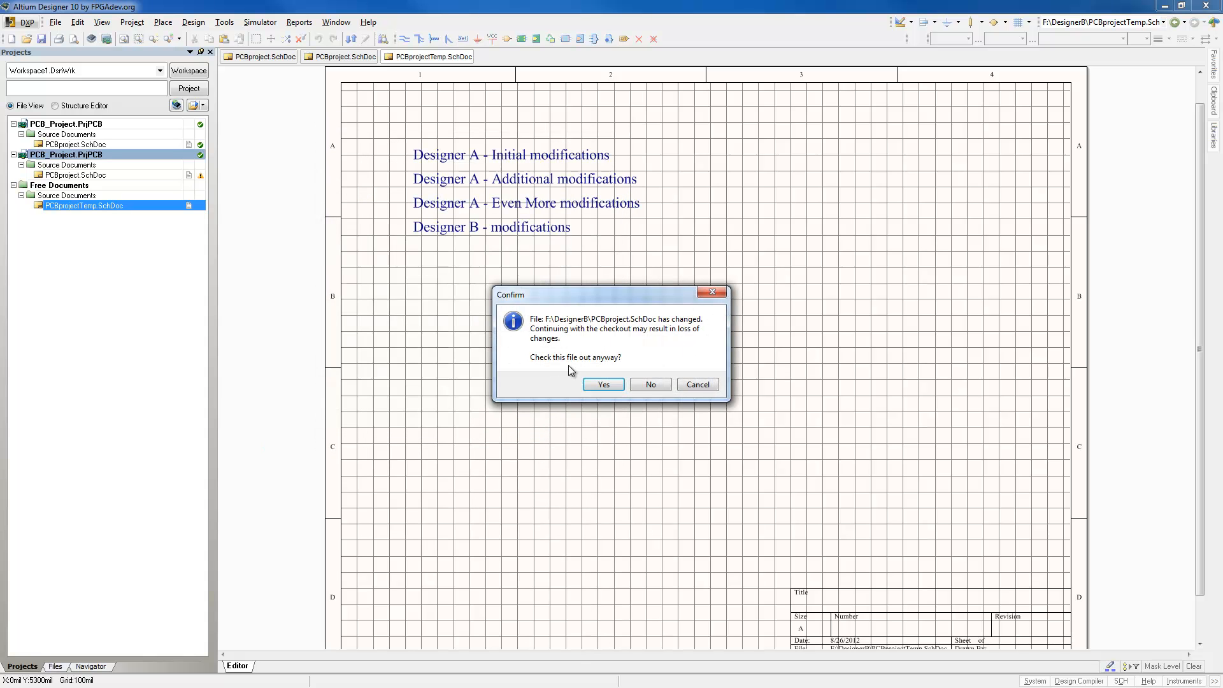
left_click(604, 387)
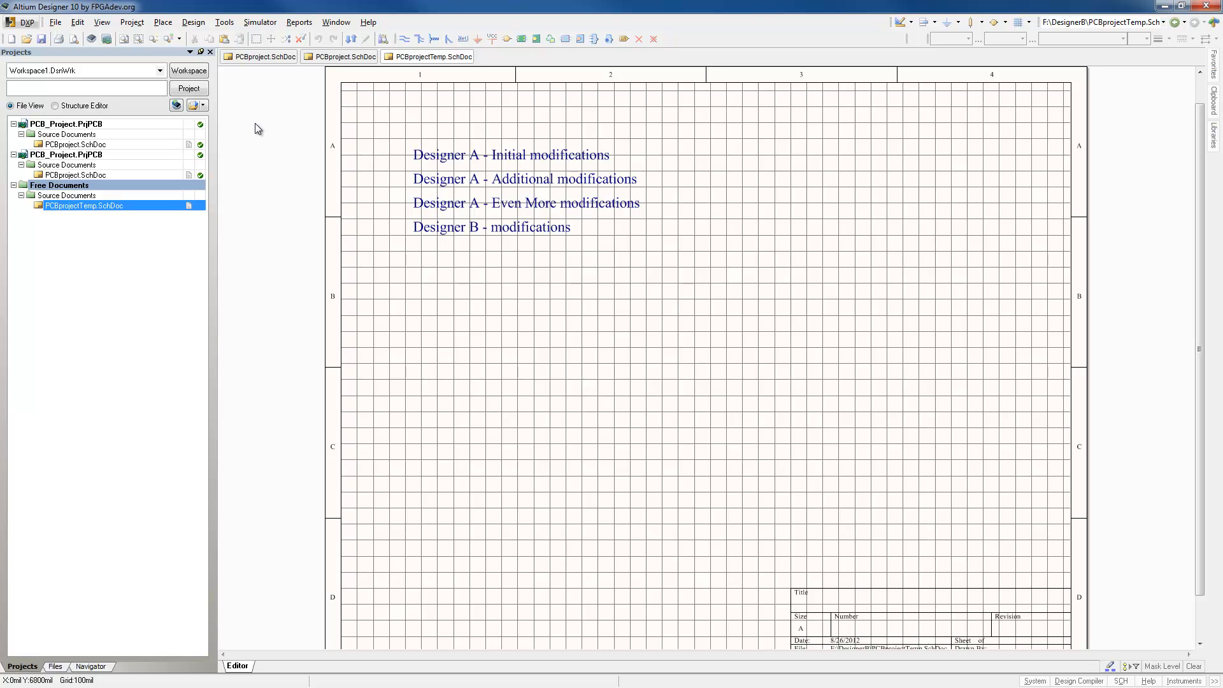
Compare DesignerA's, DesignerB's and the temporary schematic, and reopen DesignerB's PCBproject.SchDoc to load the updated version.
left_click(349, 57)
left_click(270, 59)
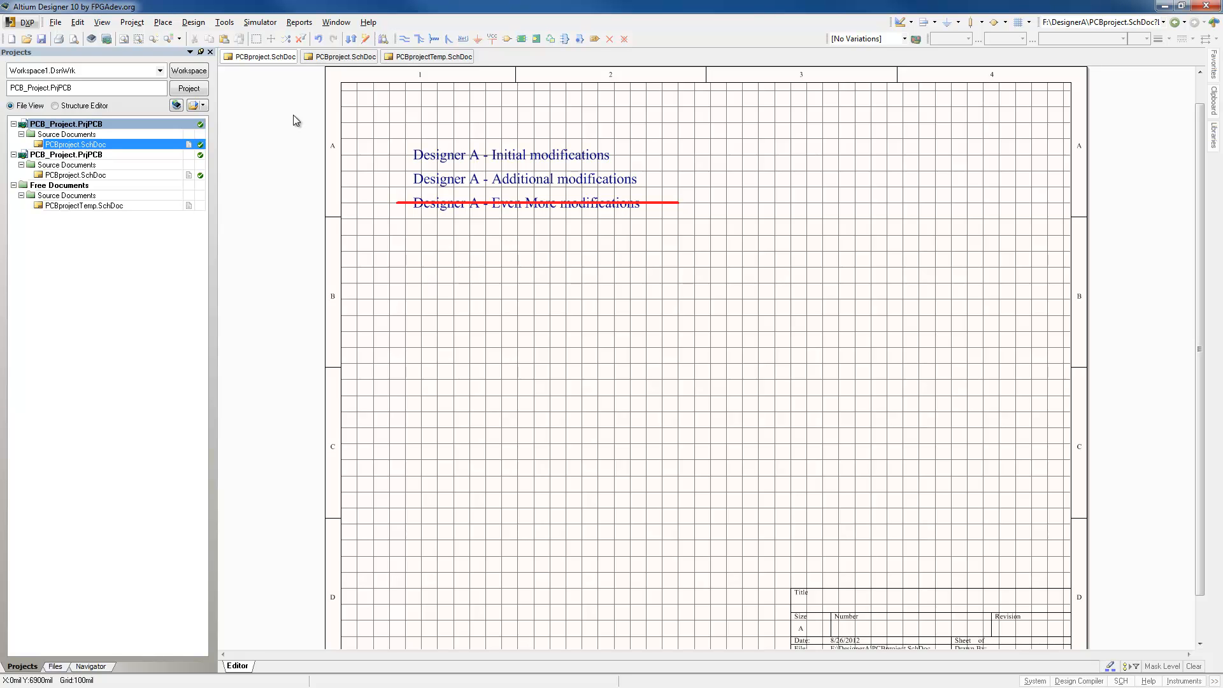
left_click(322, 58)
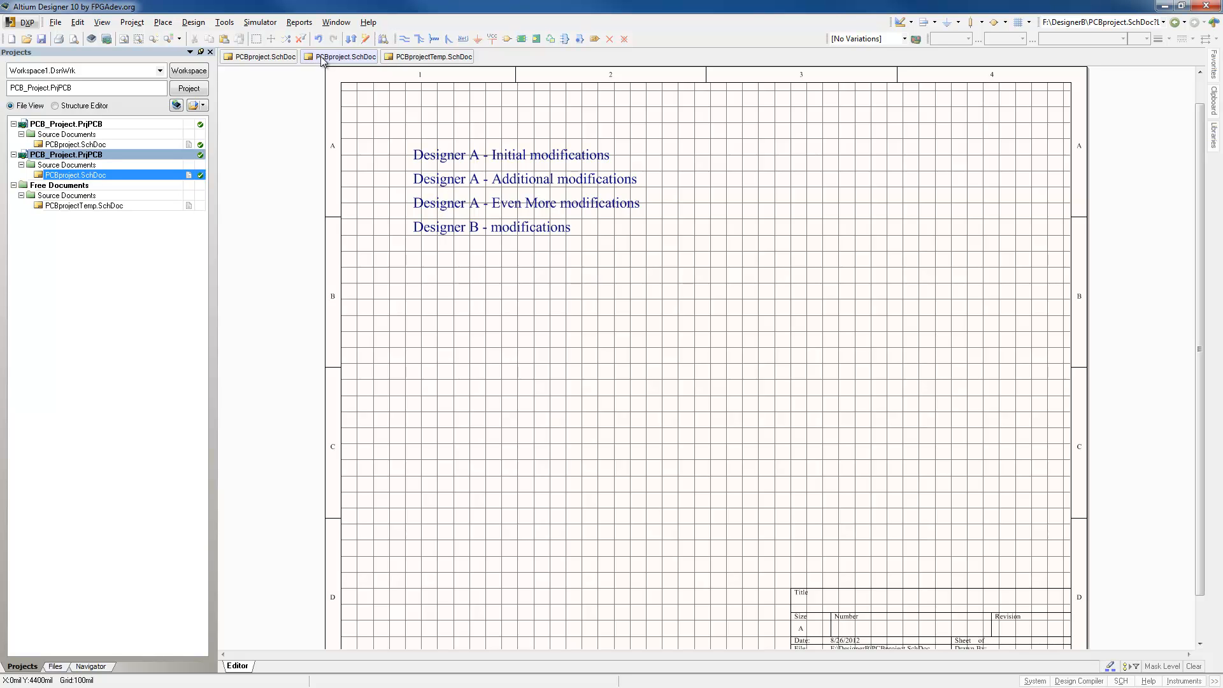
left_click(411, 58)
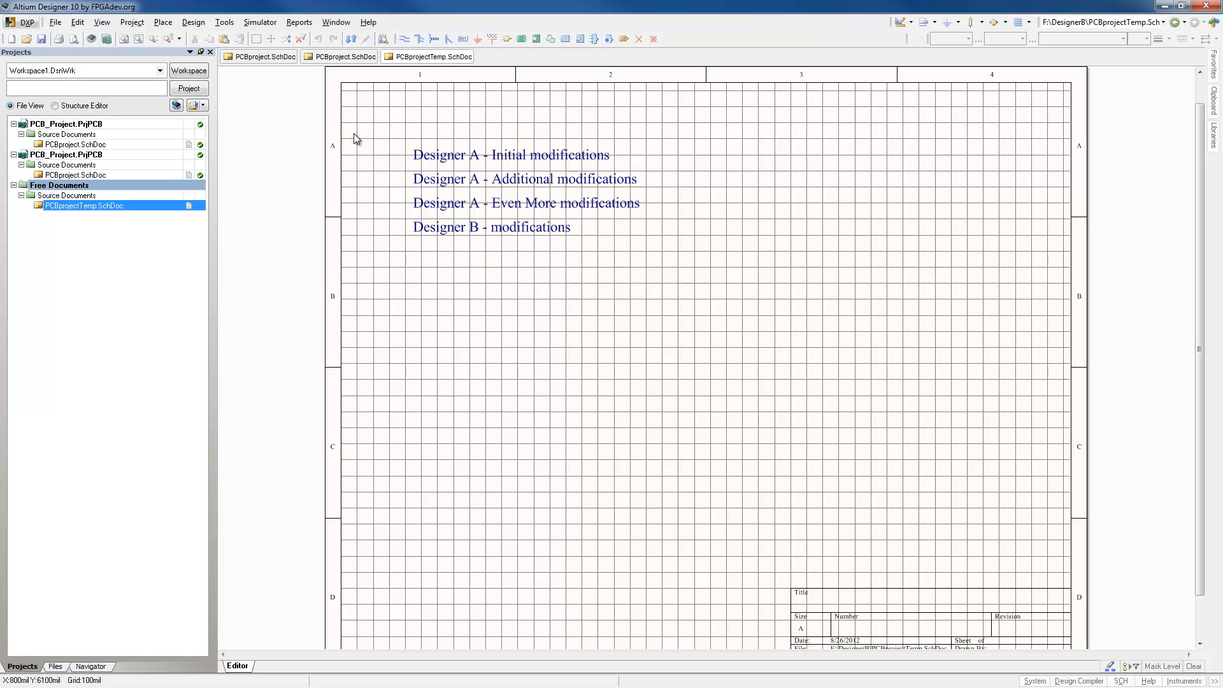
left_click(332, 57)
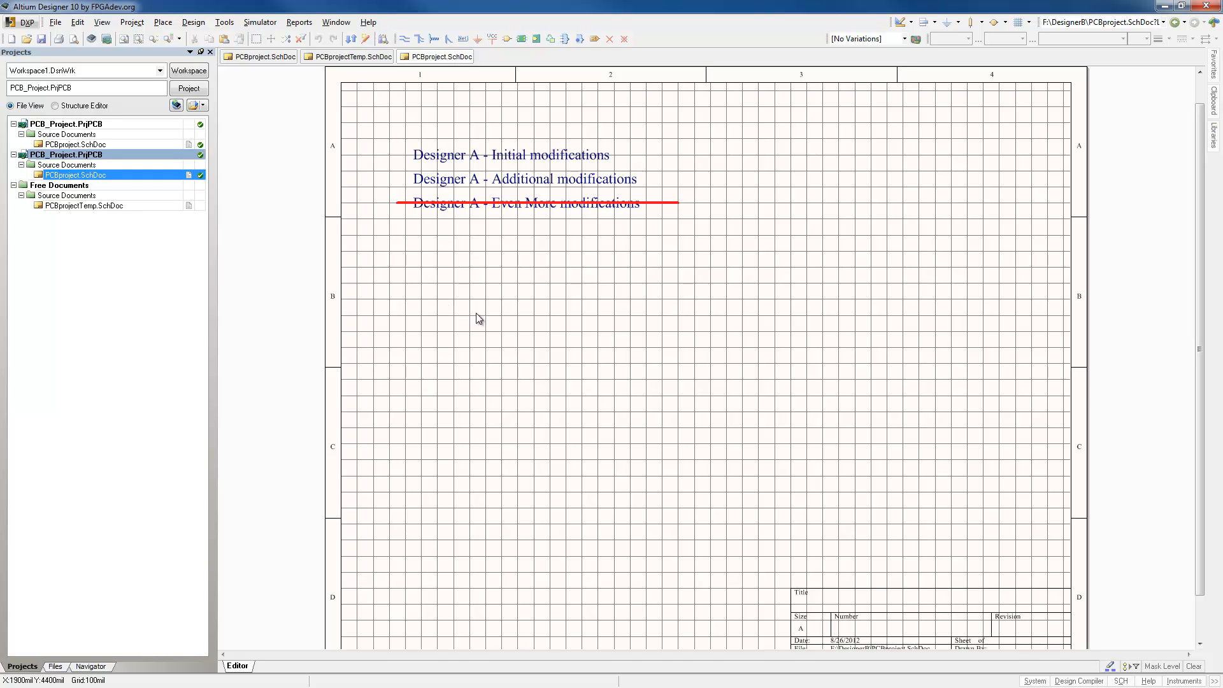
Examine the Advanced Mode document choices for showing physical differences, and leave without running a comparison.
left_click(104, 24)
mouse_move(126, 24)
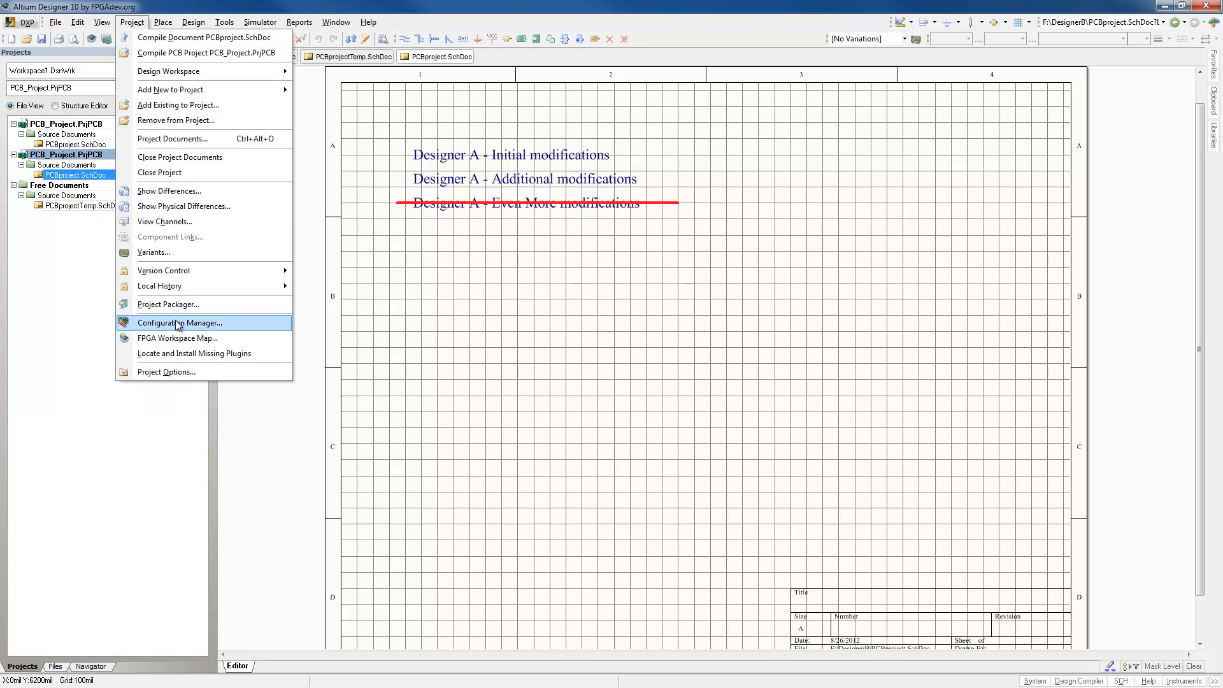
left_click(150, 207)
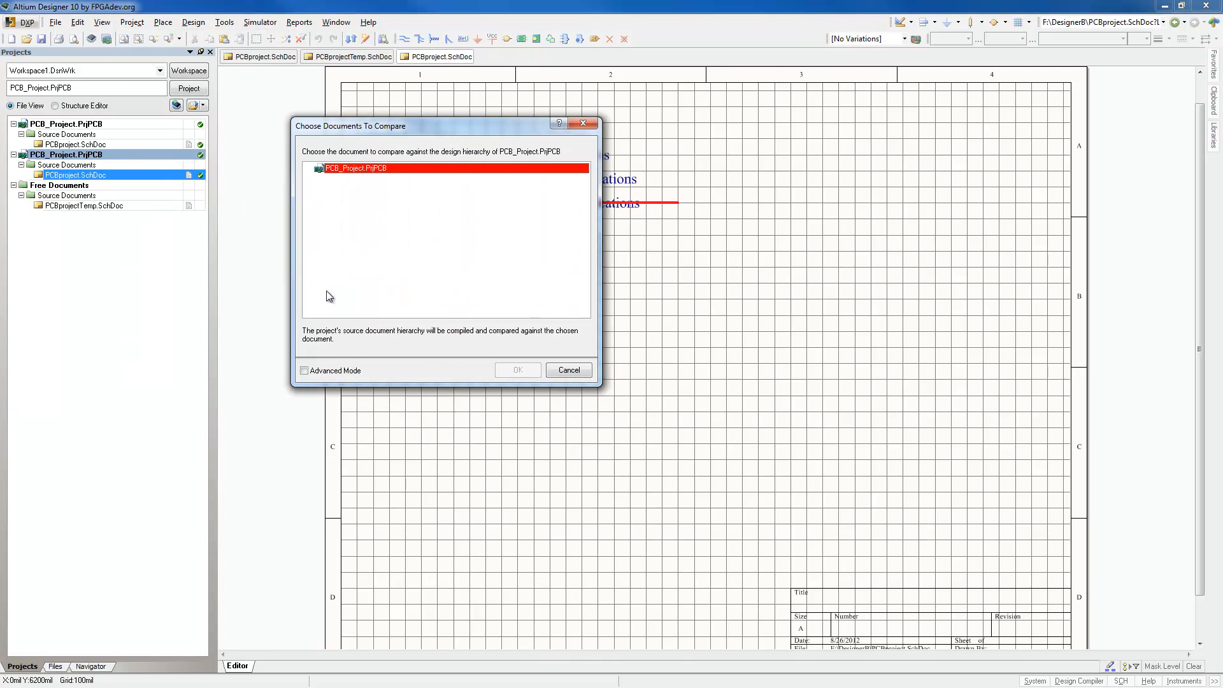
left_click(305, 370)
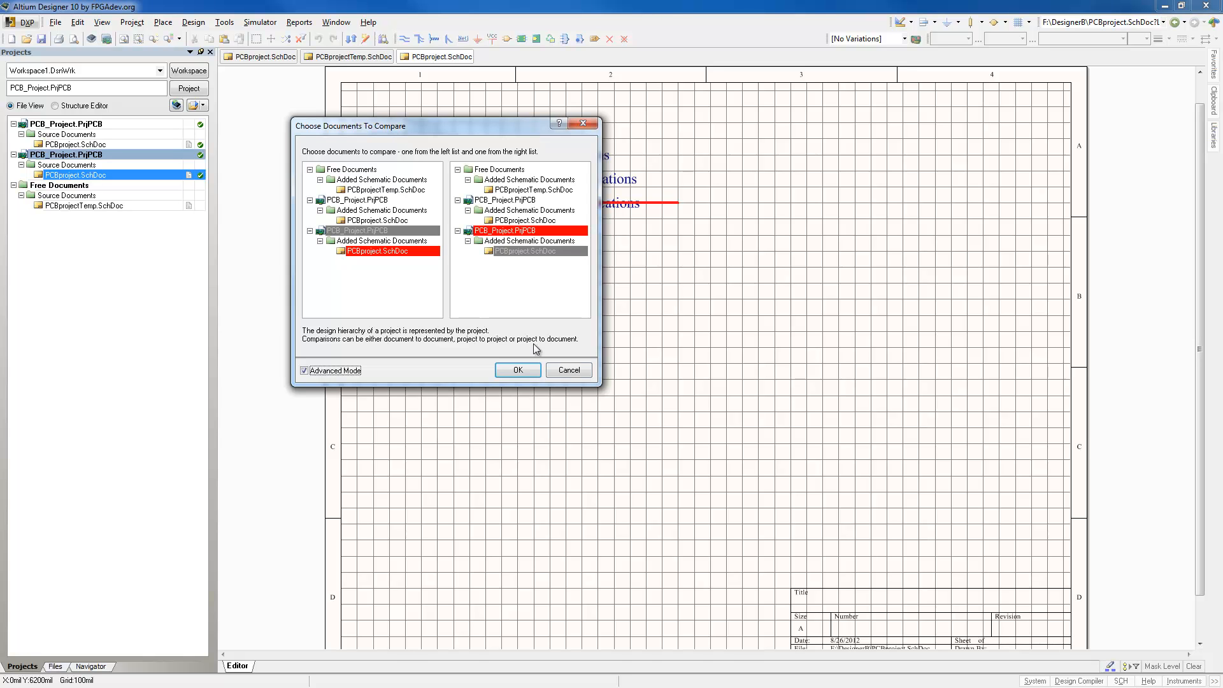
left_click(573, 371)
left_click(130, 26)
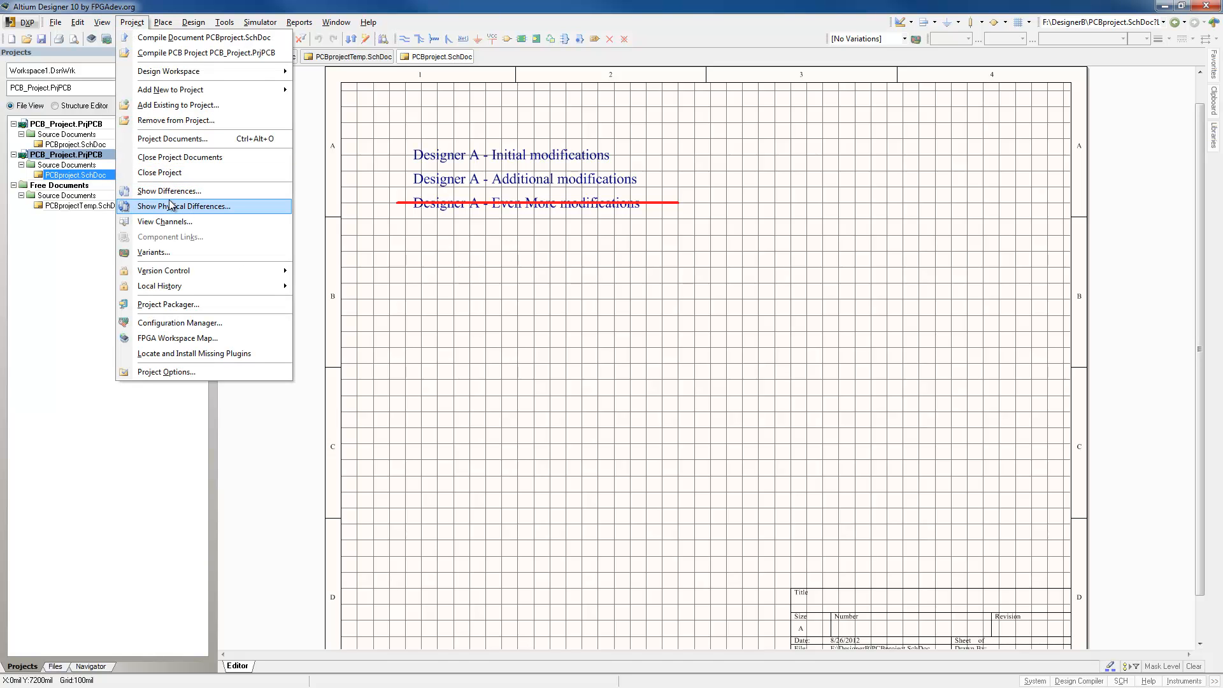
left_click(501, 292)
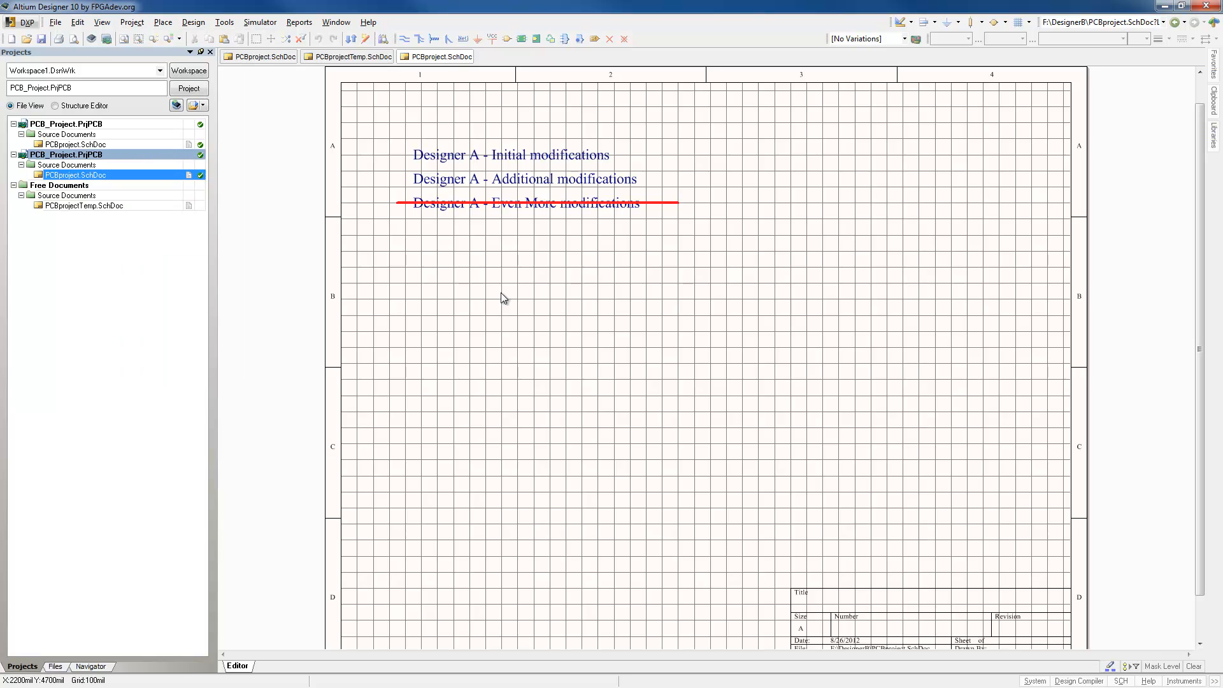
Copy the "Designer B - modifications" text from PCBprojectTemp.SchDoc into DesignerB's PCBproject.SchDoc, below the crossed-out line, and save the schematic.
left_click(136, 206)
left_click_drag(393, 217, 624, 263)
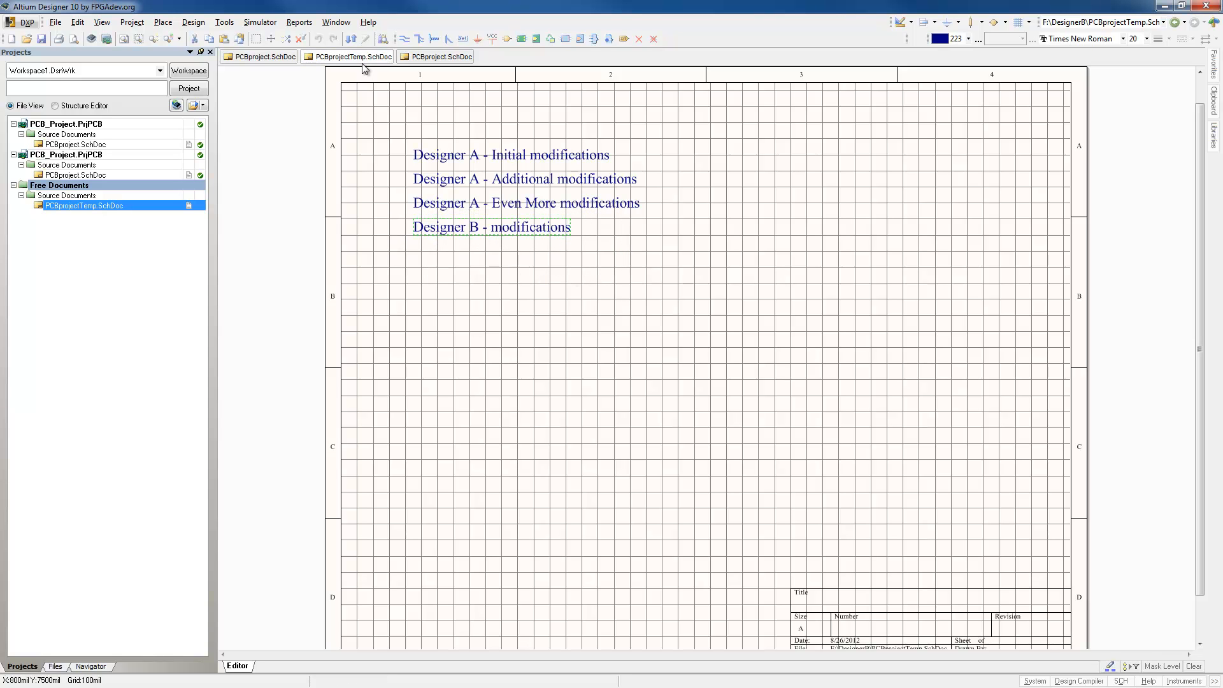
left_click(439, 56)
key("ctrl+v")
left_click(484, 228)
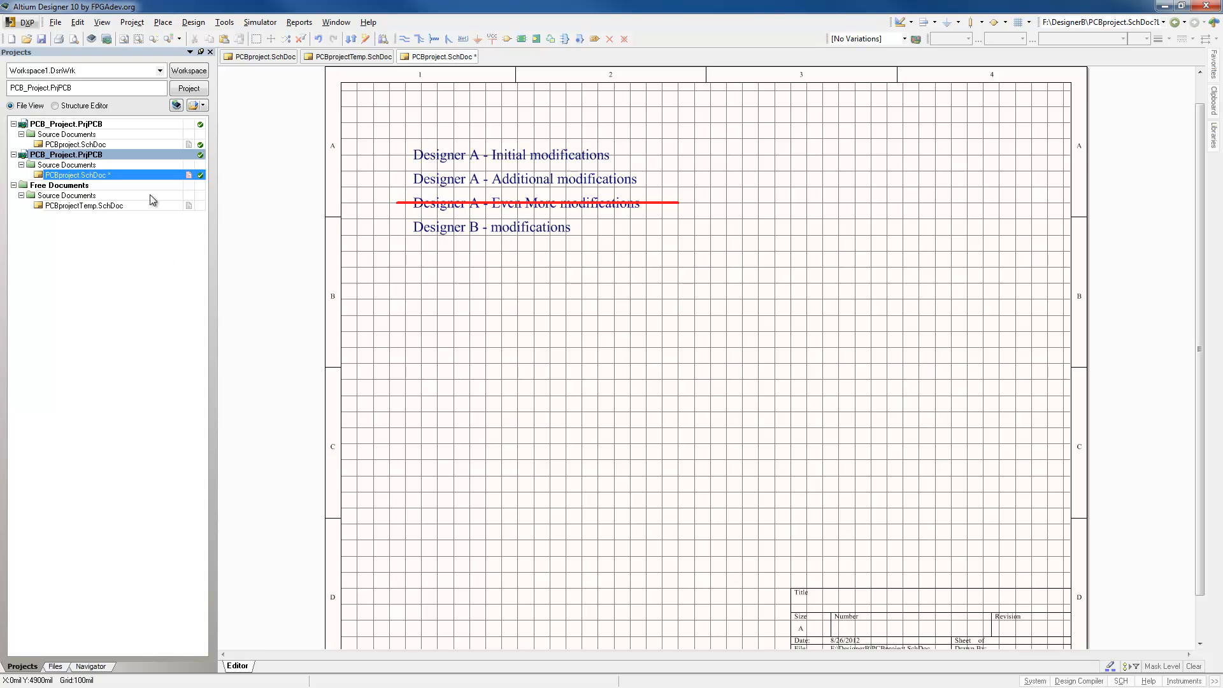
key("ctrl+s")
Commit DesignerB's project with the comment "Added Designer B mods and merged", including PCBproject.SchDoc and excluding PCBprojectTemp.SchDoc.
right_click(107, 174)
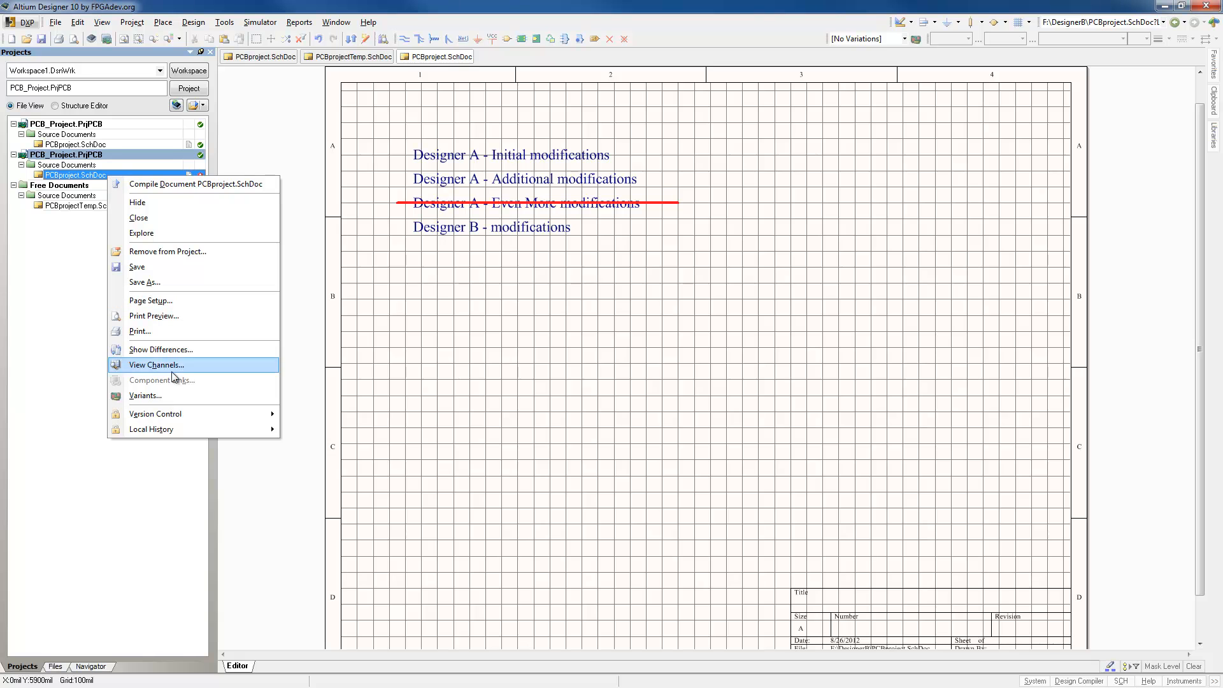
mouse_move(182, 415)
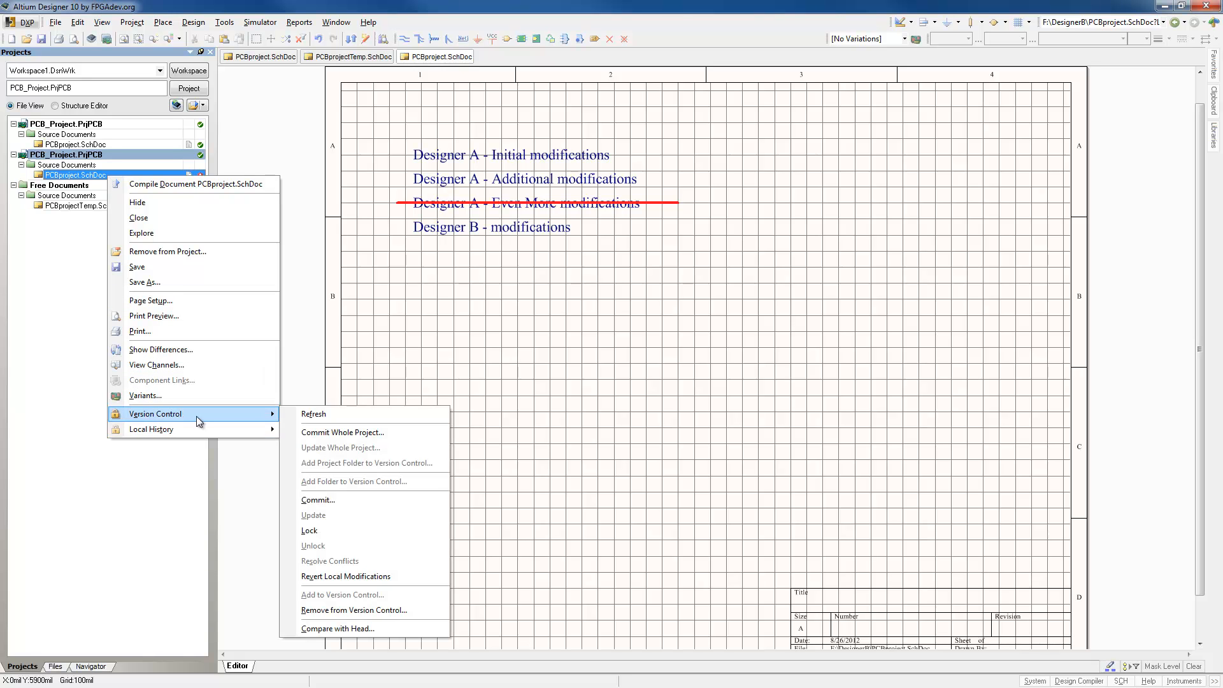
left_click(319, 435)
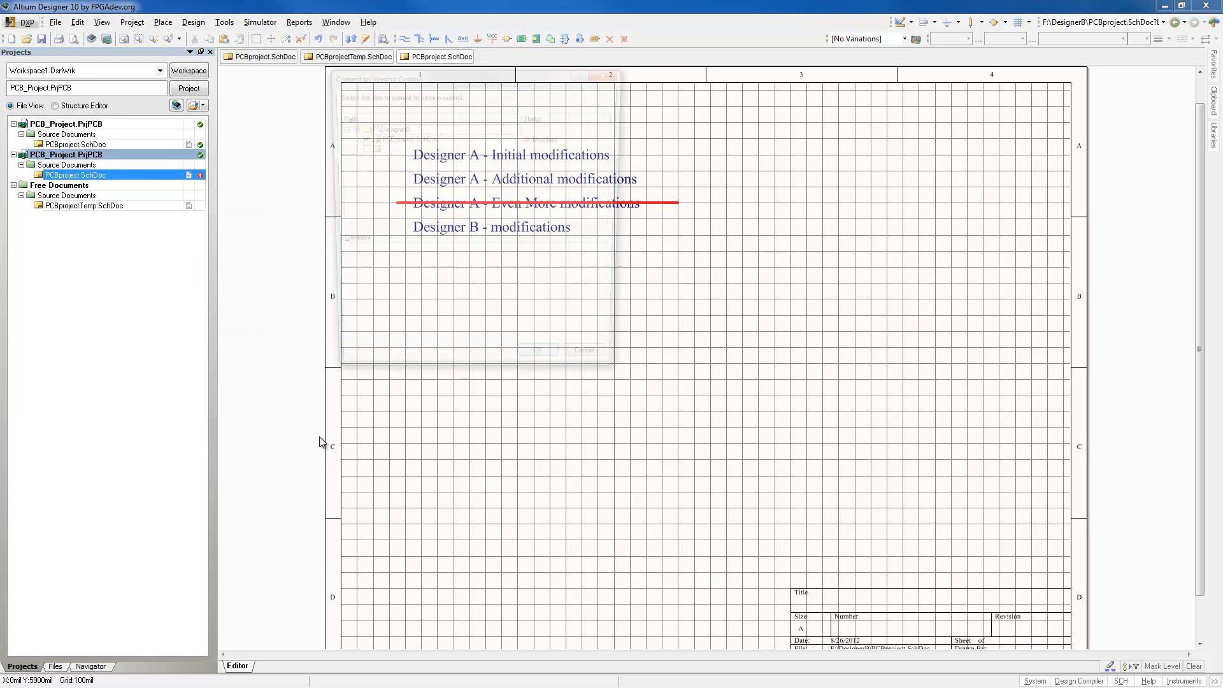
left_click(358, 148)
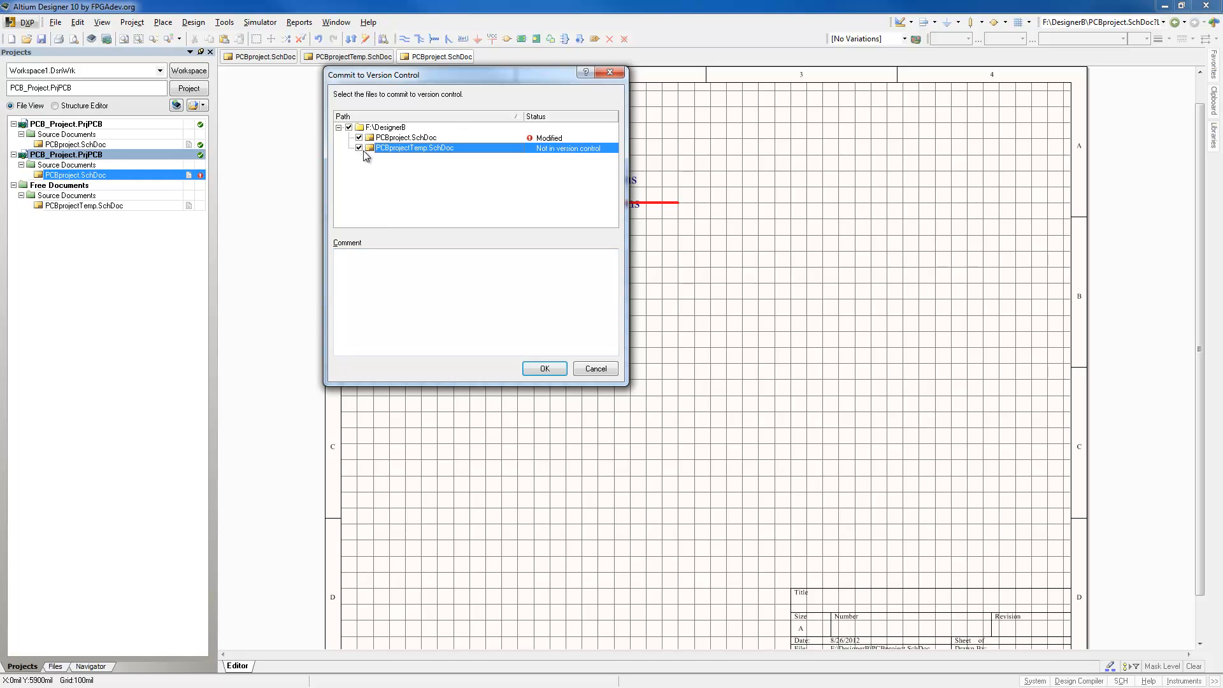
left_click(358, 149)
left_click(471, 292)
type("Added")
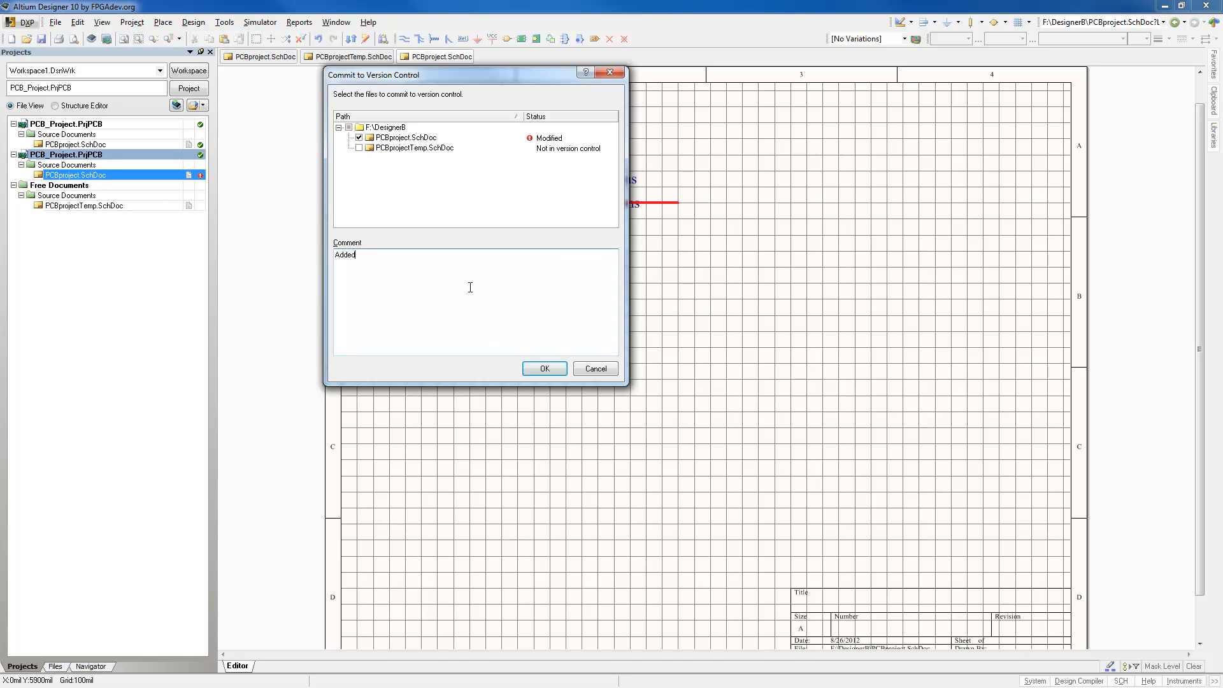
type(" Designer B mods and merged")
left_click(545, 368)
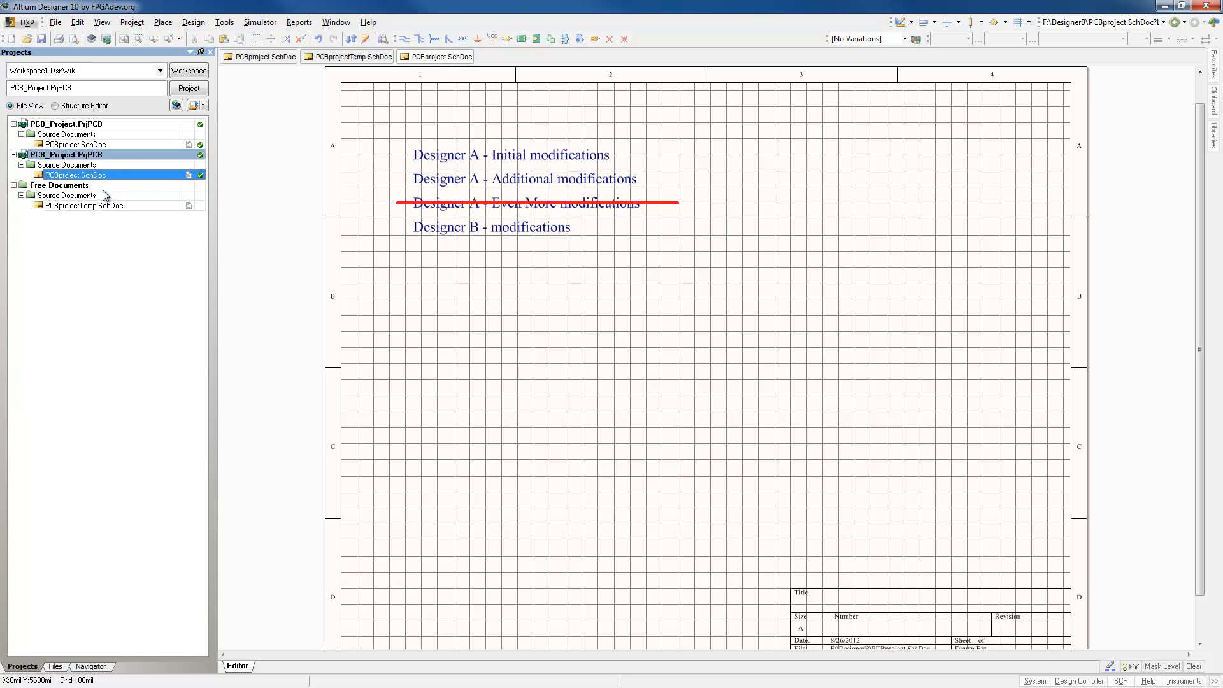
Refresh the version control status of DesignerA's project and update its outdated PCBproject.SchDoc from the repository.
right_click(88, 123)
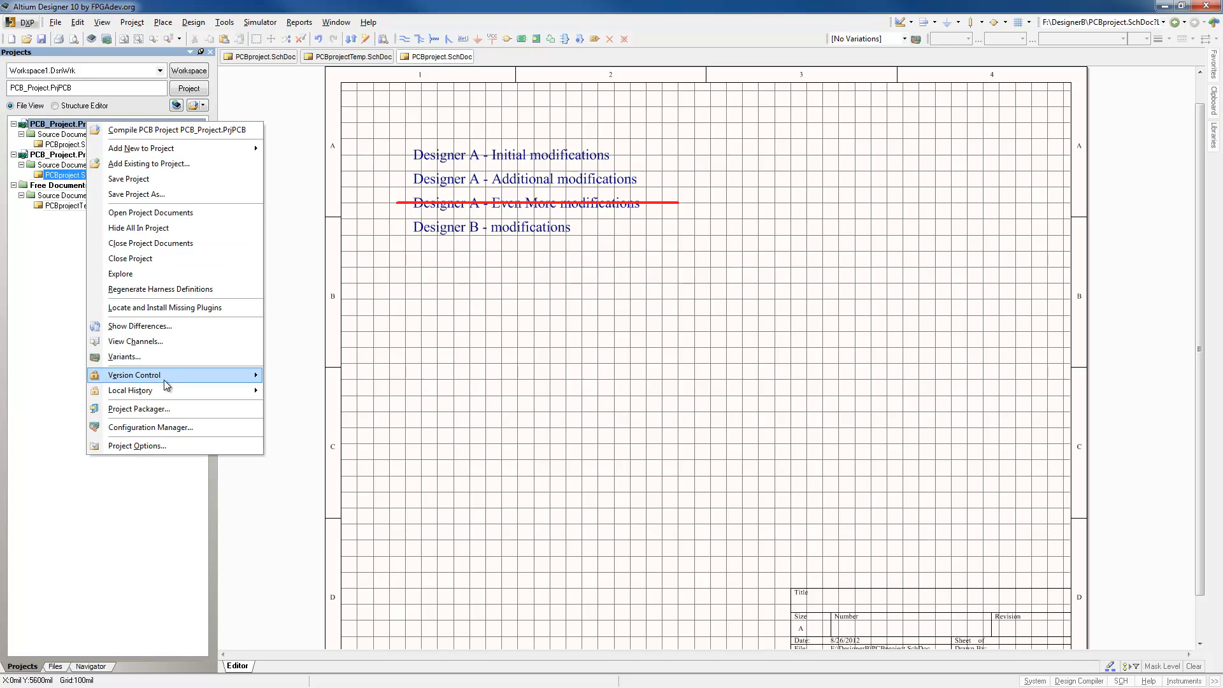
mouse_move(186, 379)
left_click(285, 377)
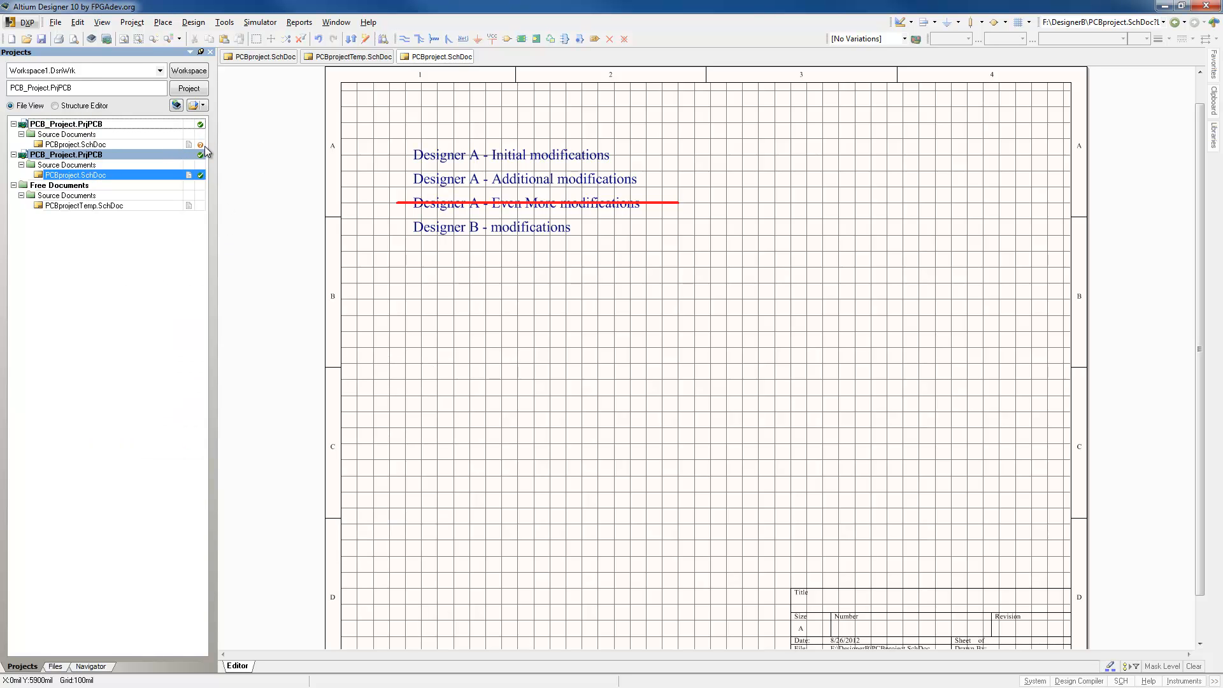
mouse_move(200, 150)
right_click(101, 124)
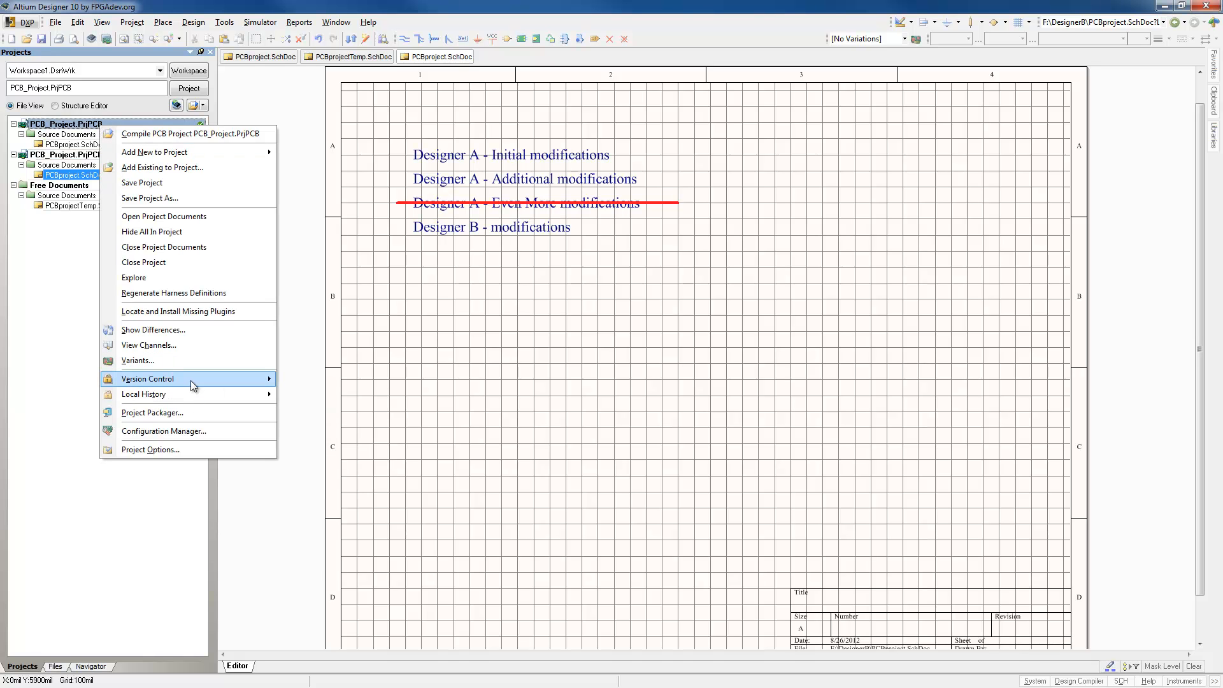
mouse_move(190, 380)
left_click(339, 413)
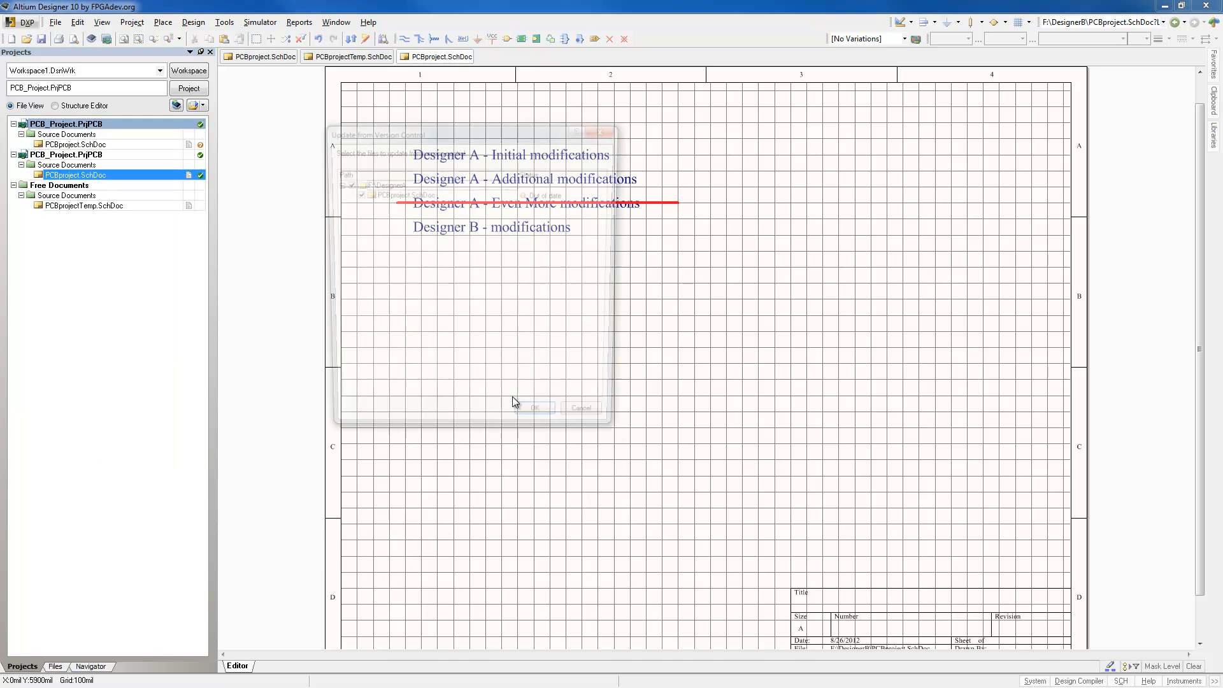
left_click(539, 425)
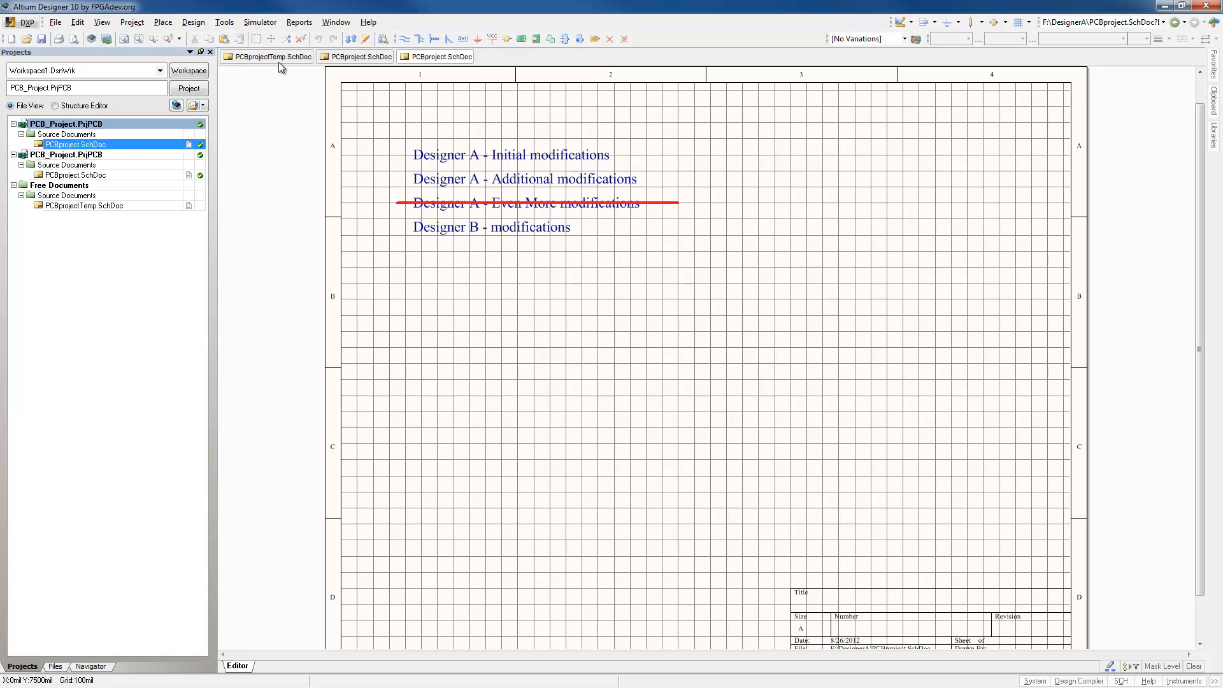
Compare DesignerA's and DesignerB's versions of PCBproject.SchDoc.
left_click(348, 57)
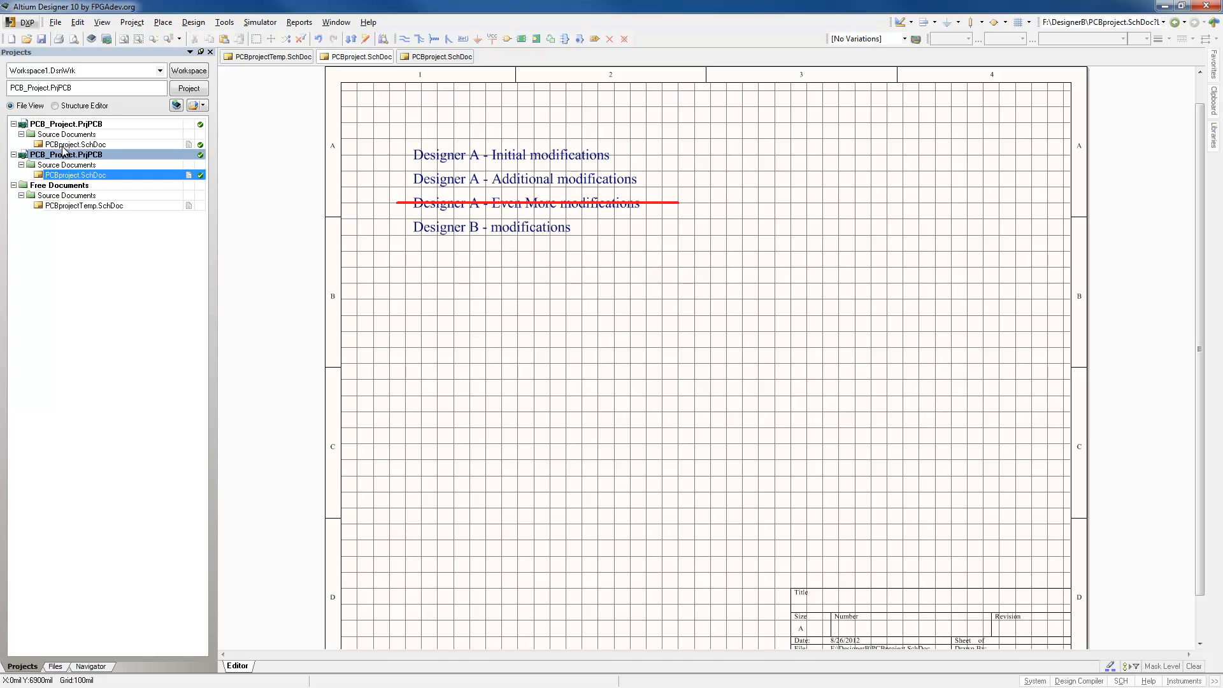
left_click(425, 58)
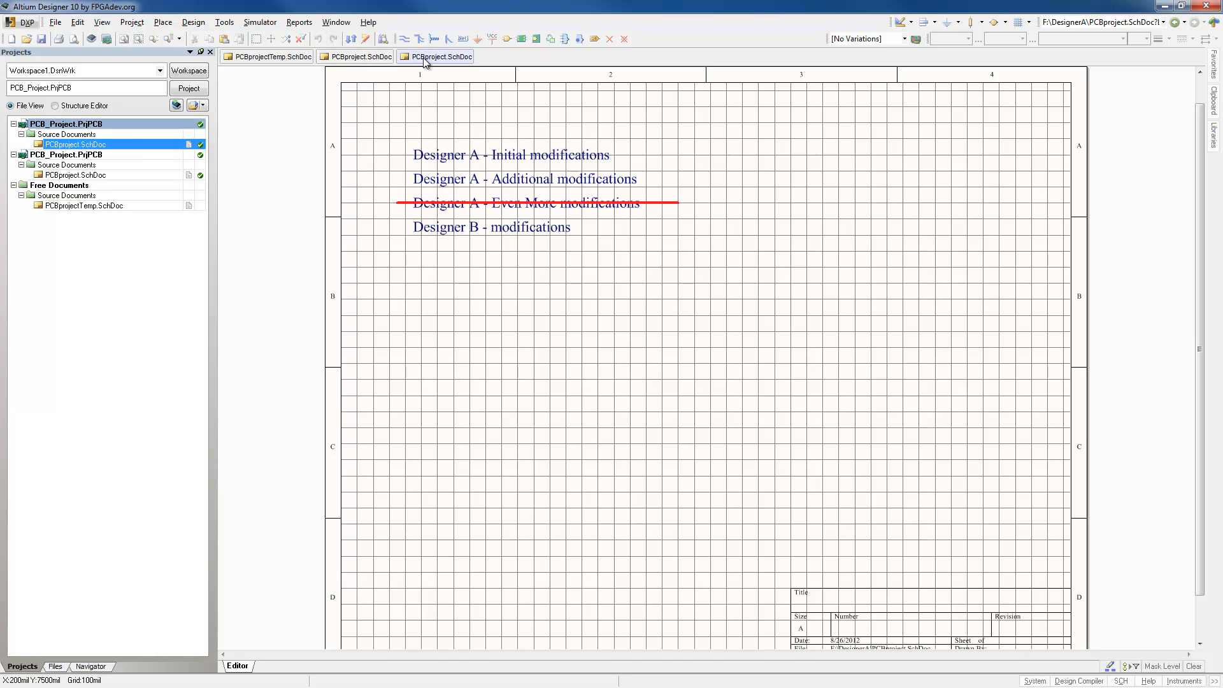
left_click(364, 59)
left_click(261, 59)
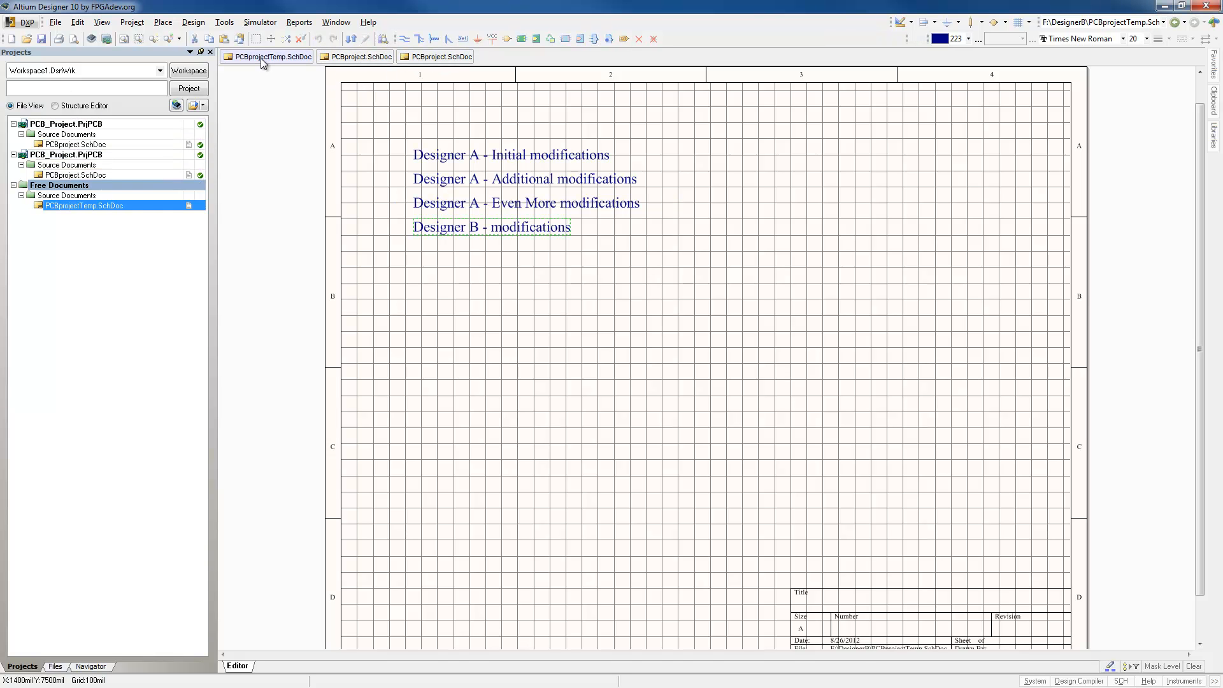
right_click(269, 59)
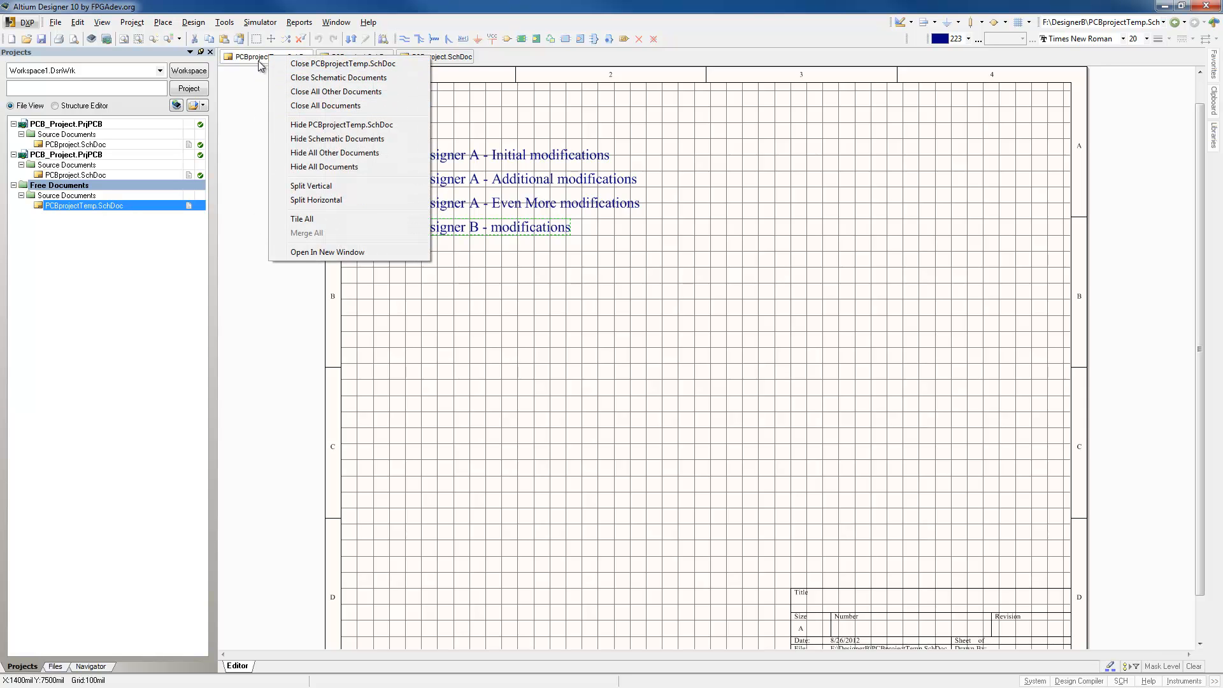
left_click(300, 64)
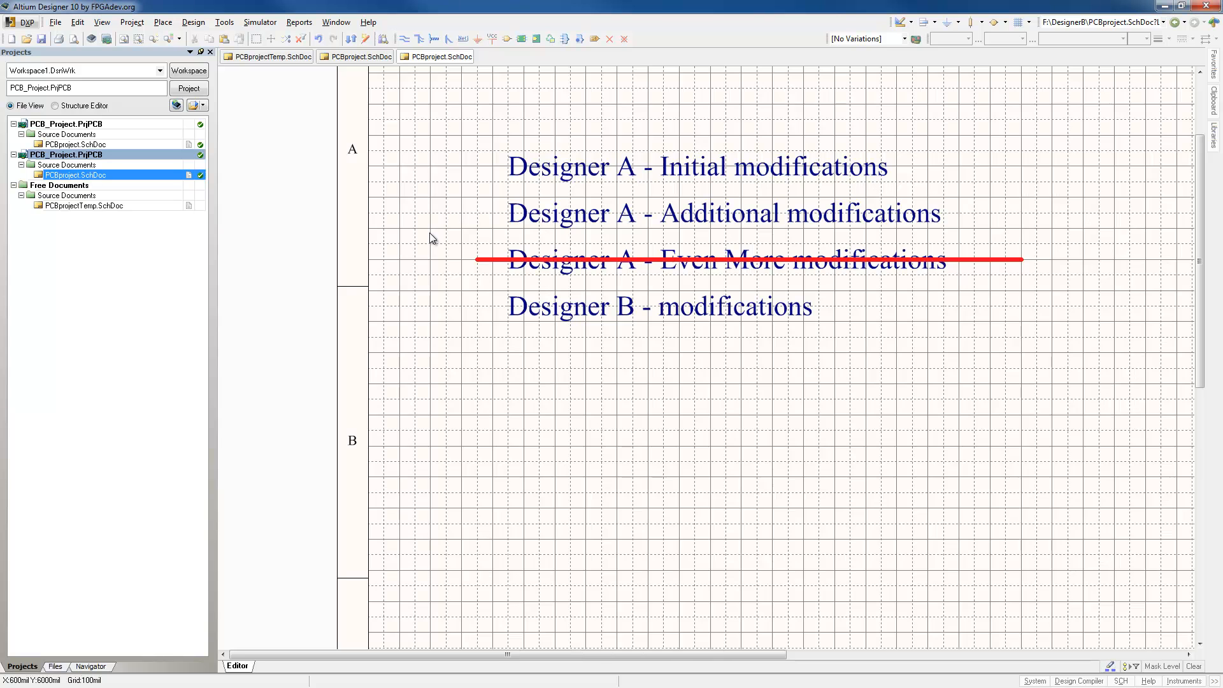
Compare PCBprojectTemp.SchDoc with PCBproject.SchDoc of the second listed project, using the advanced document selection.
left_click(134, 23)
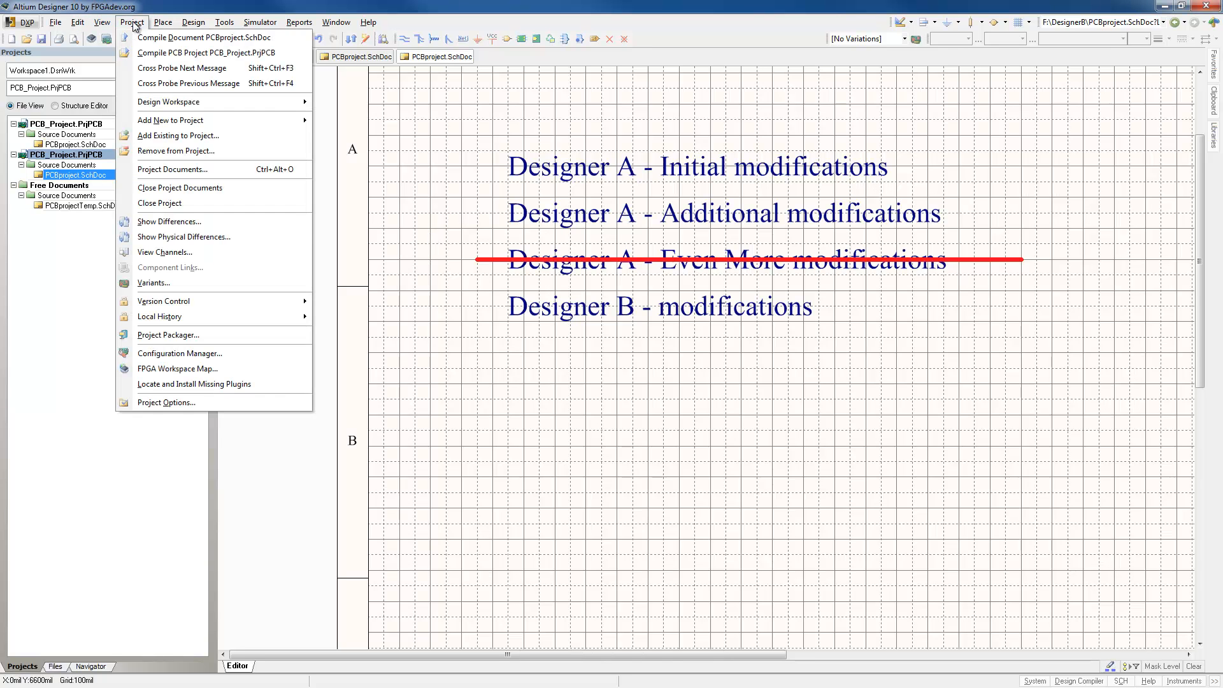
left_click(170, 224)
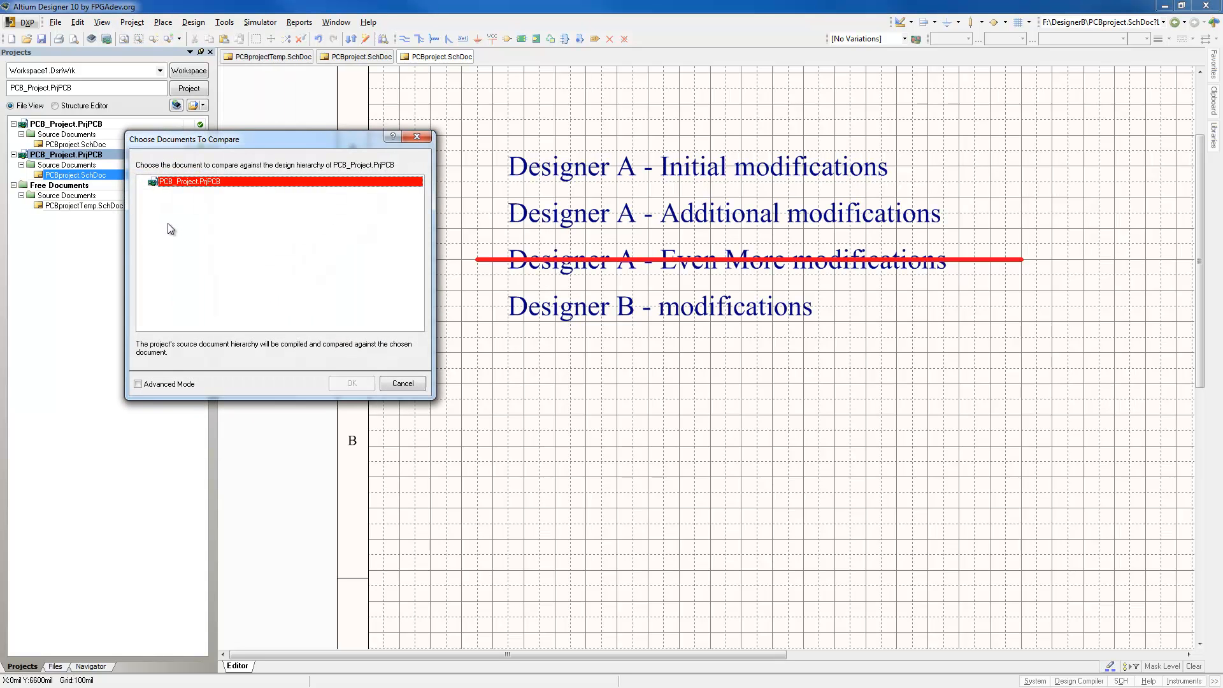
left_click(138, 385)
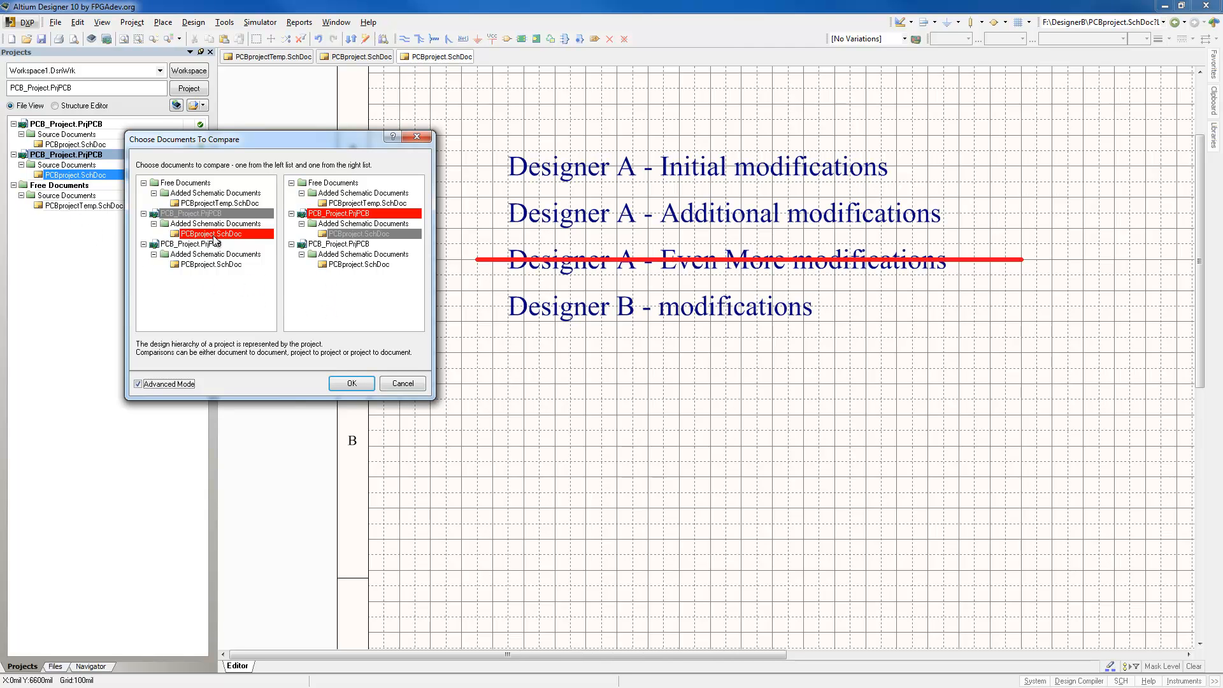
left_click(204, 203)
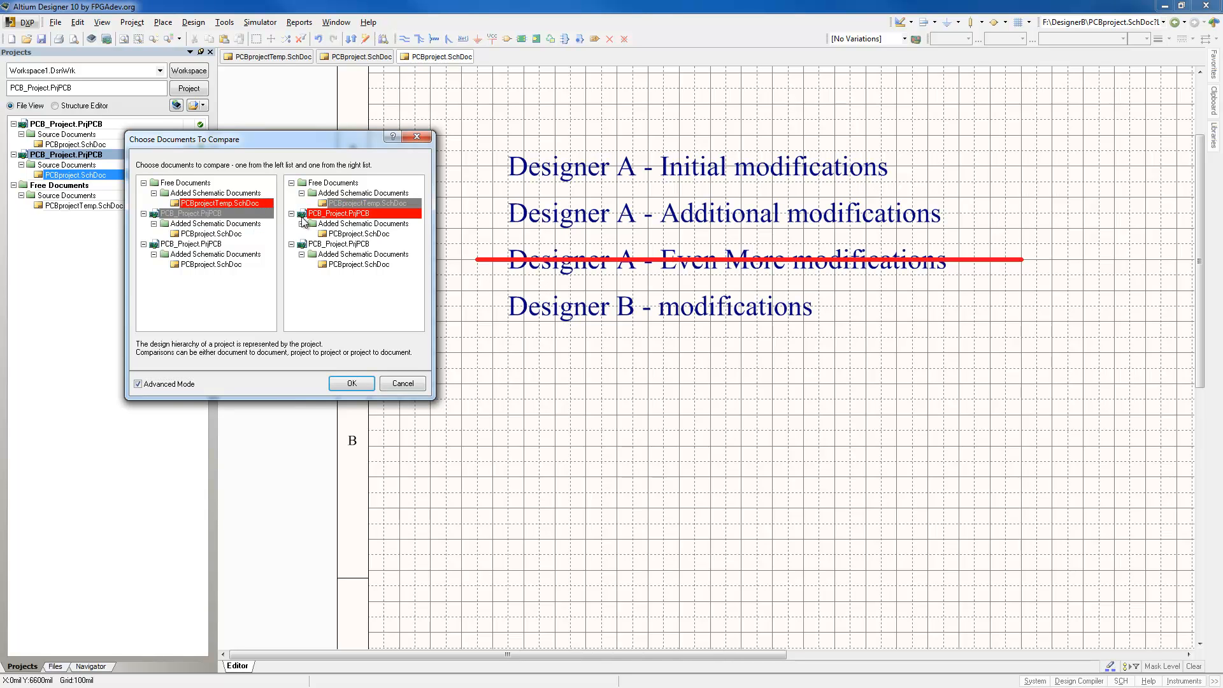
left_click(356, 265)
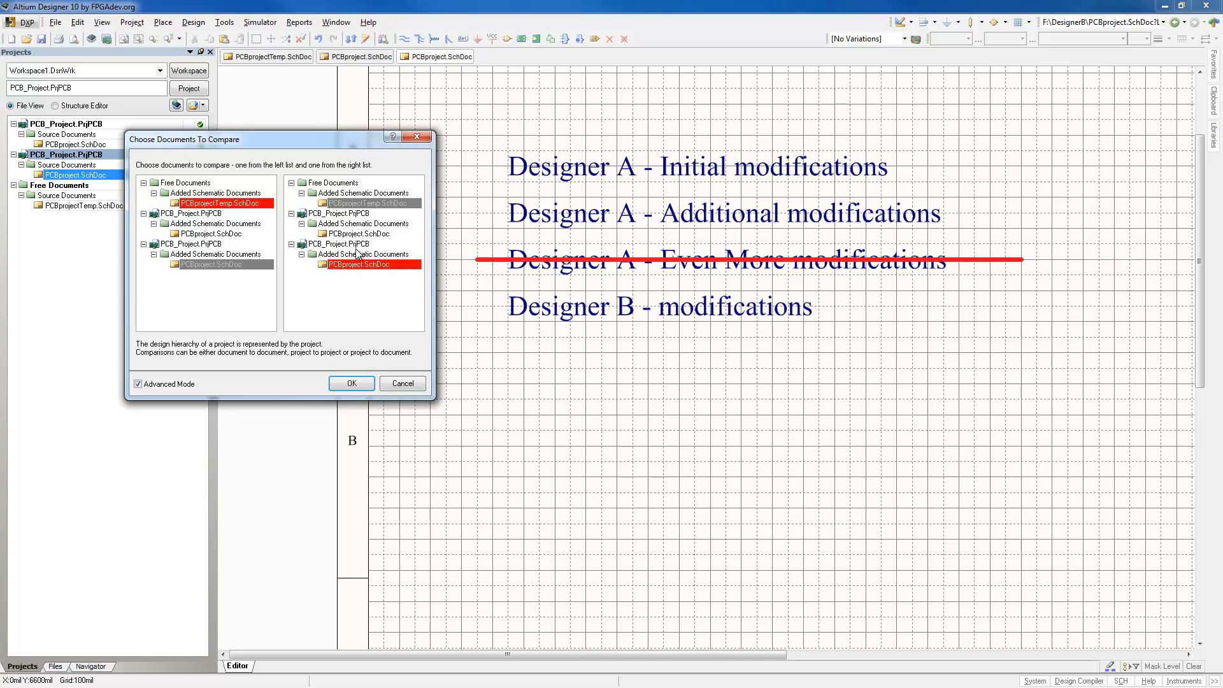
left_click(354, 383)
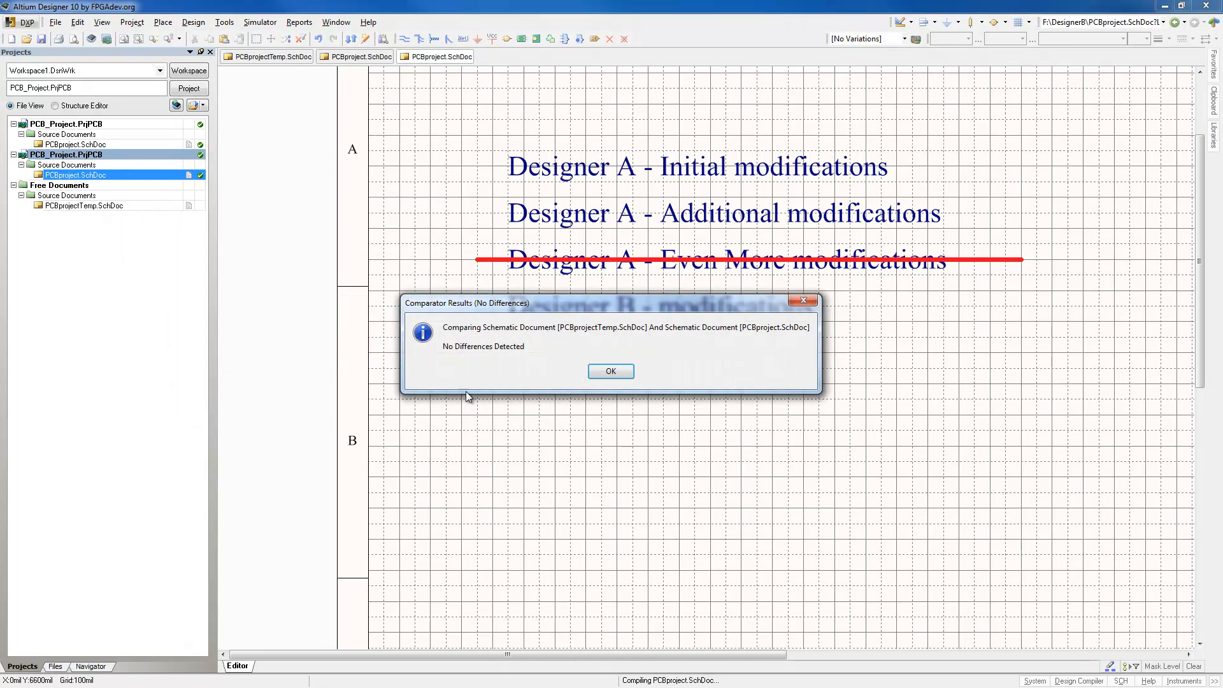
left_click(611, 372)
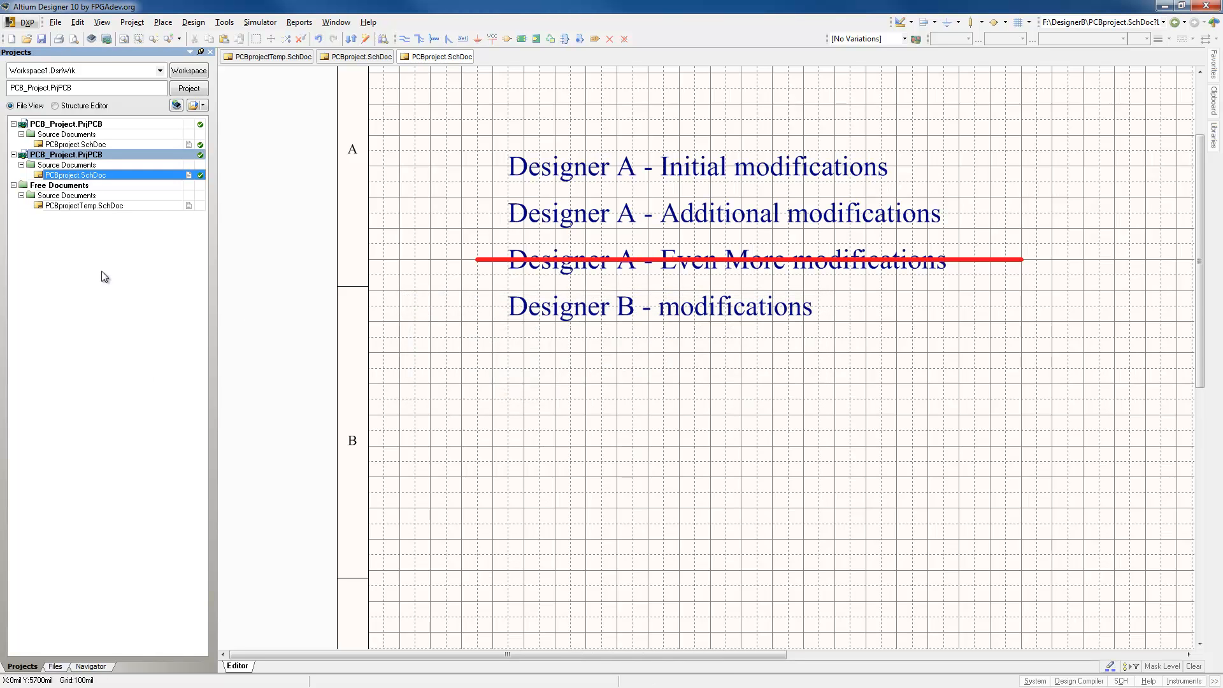
Close DesignerA's PCBproject.SchDoc and its project, leaving DesignerB's project open.
left_click(61, 145)
right_click(61, 147)
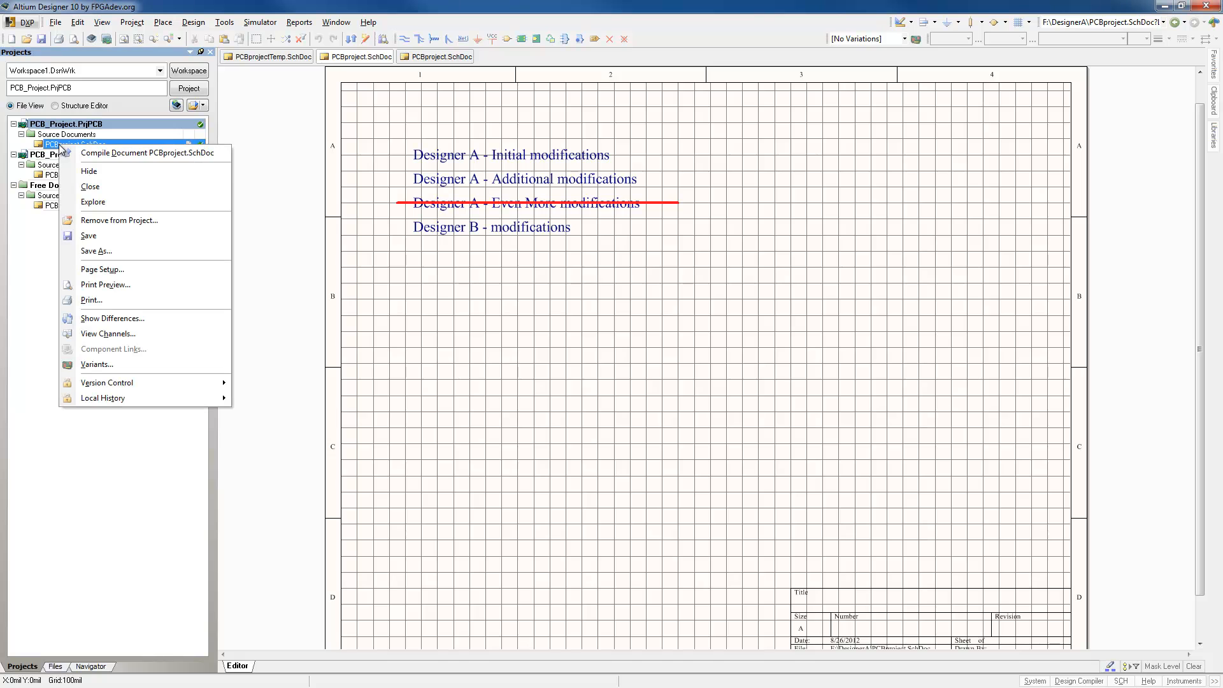
left_click(100, 188)
Show the differences between PCBprojectTemp.SchDoc and DesignerB's PCBproject.SchDoc, using the advanced document selection.
left_click(132, 22)
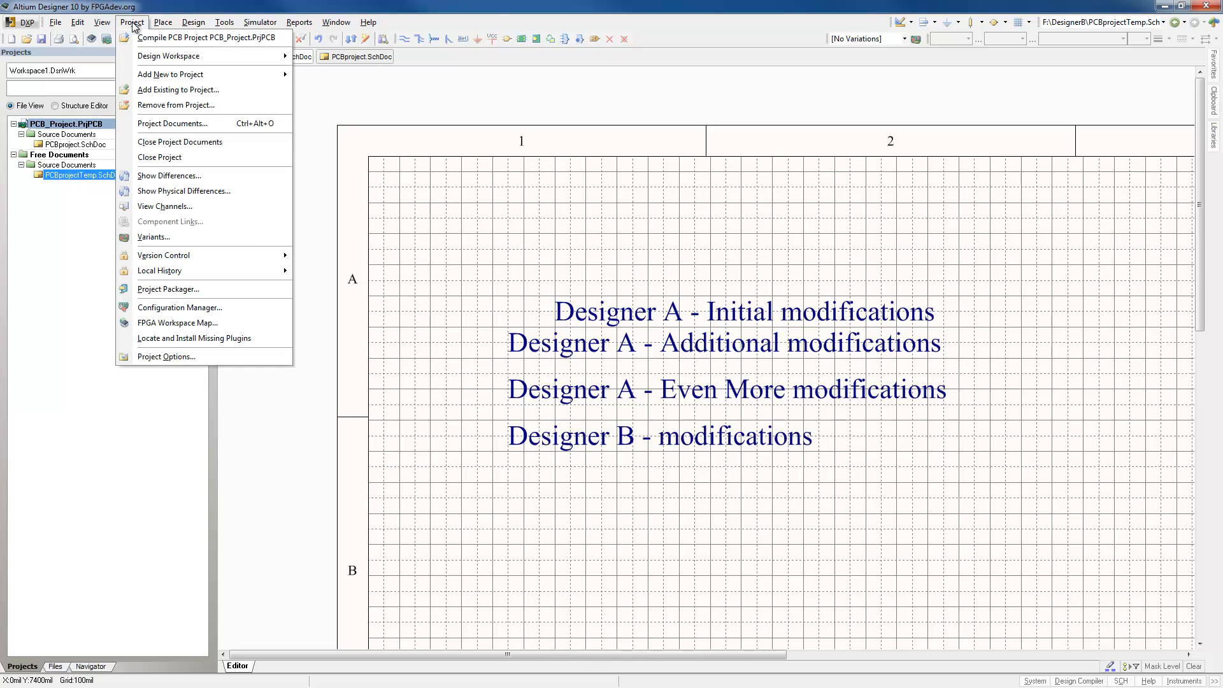
left_click(175, 191)
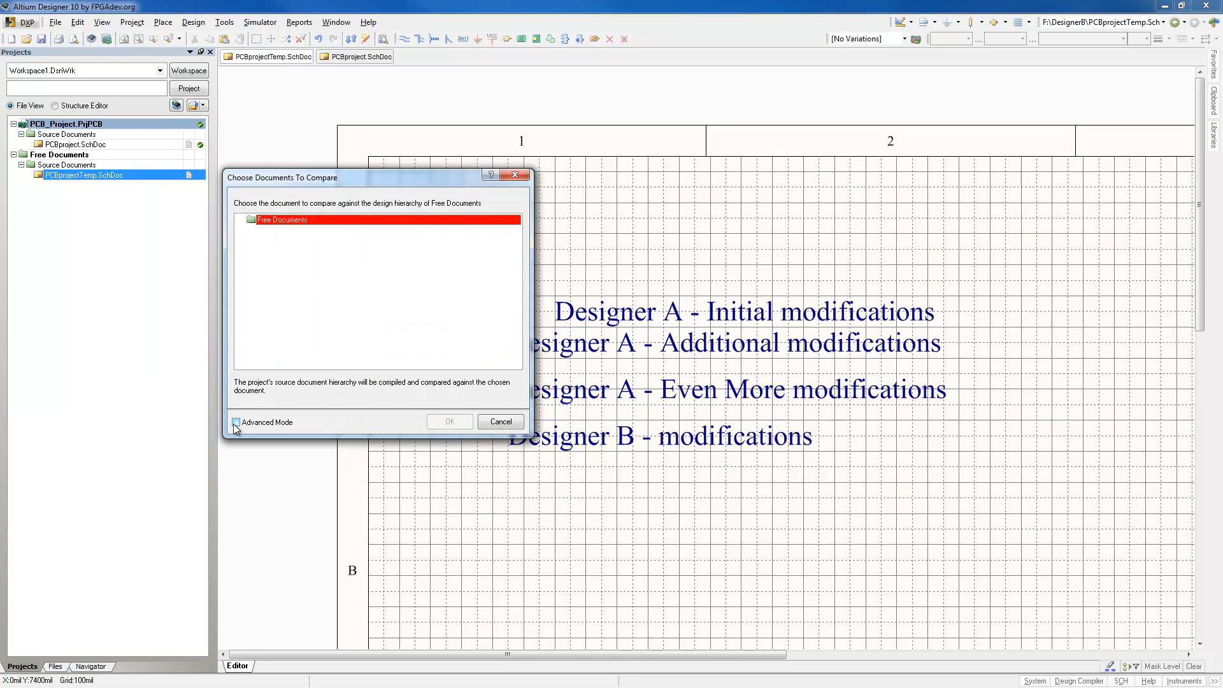
left_click(236, 422)
left_click(285, 245)
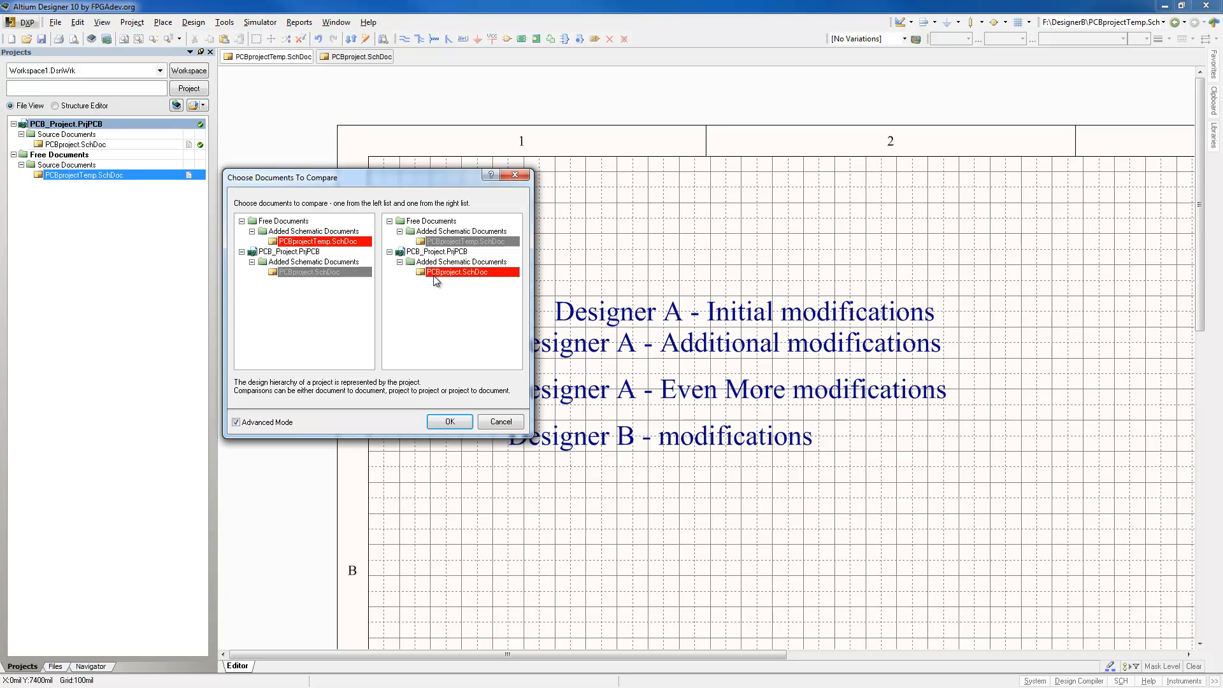
left_click(448, 423)
left_click_drag(261, 285, 443, 159)
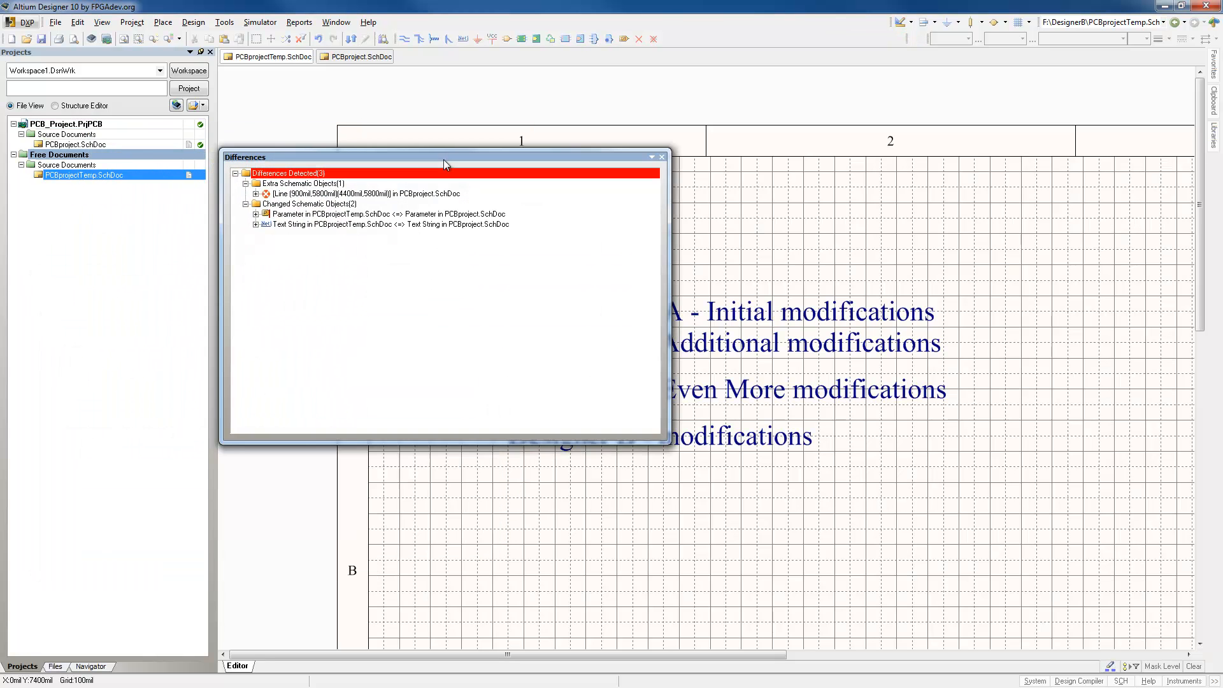
Highlight the extra line from the differences list on the schematic and dock the list beside the drawing.
left_click(256, 194)
left_click(309, 204)
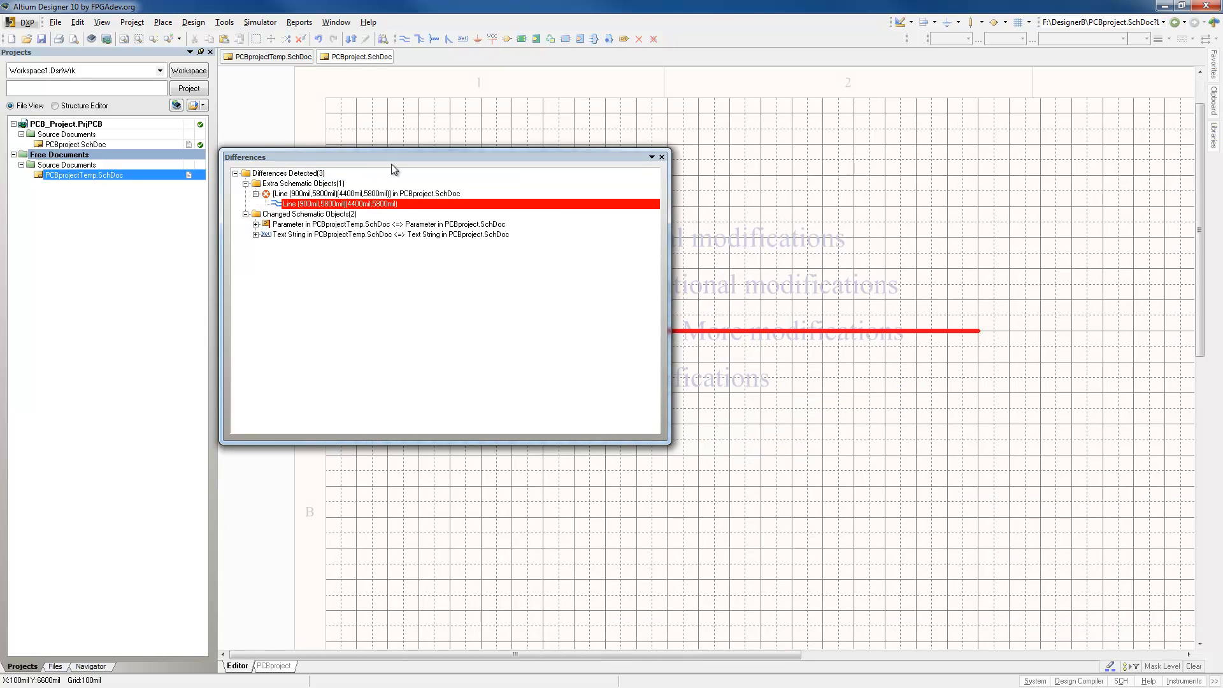
left_click_drag(400, 156, 224, 181)
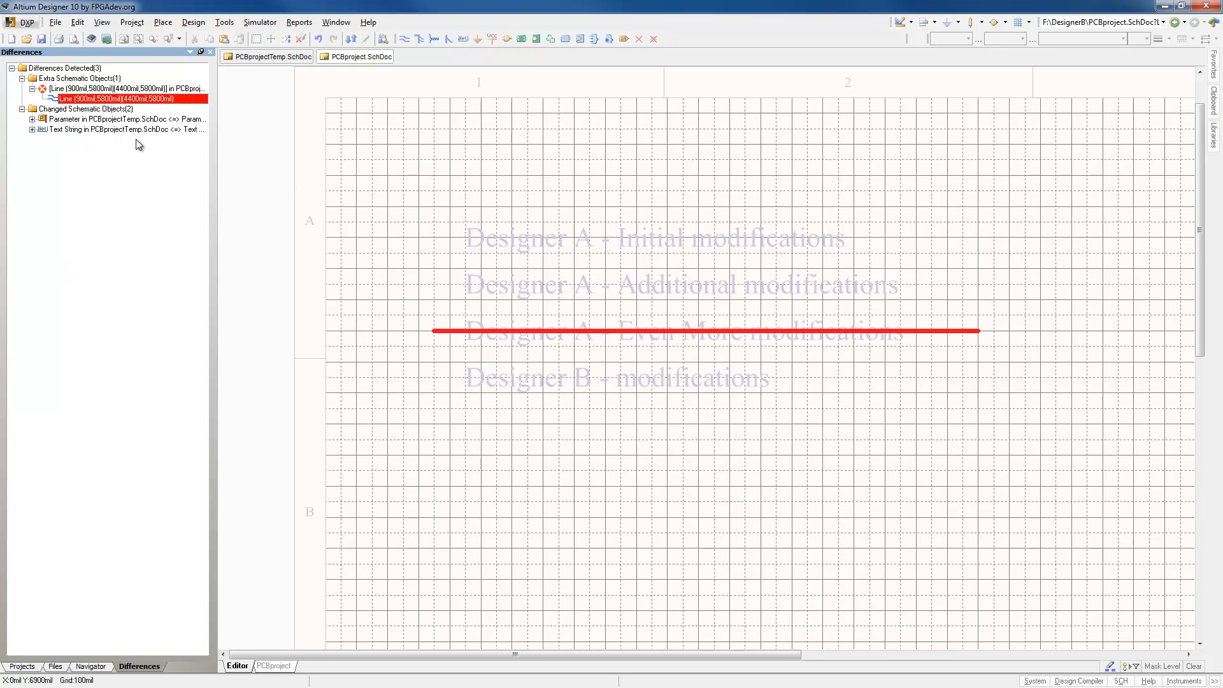
Examine the changed parameter and both versions of the changed "Designer A - Initial modifications" text string in the differences list.
left_click(87, 121)
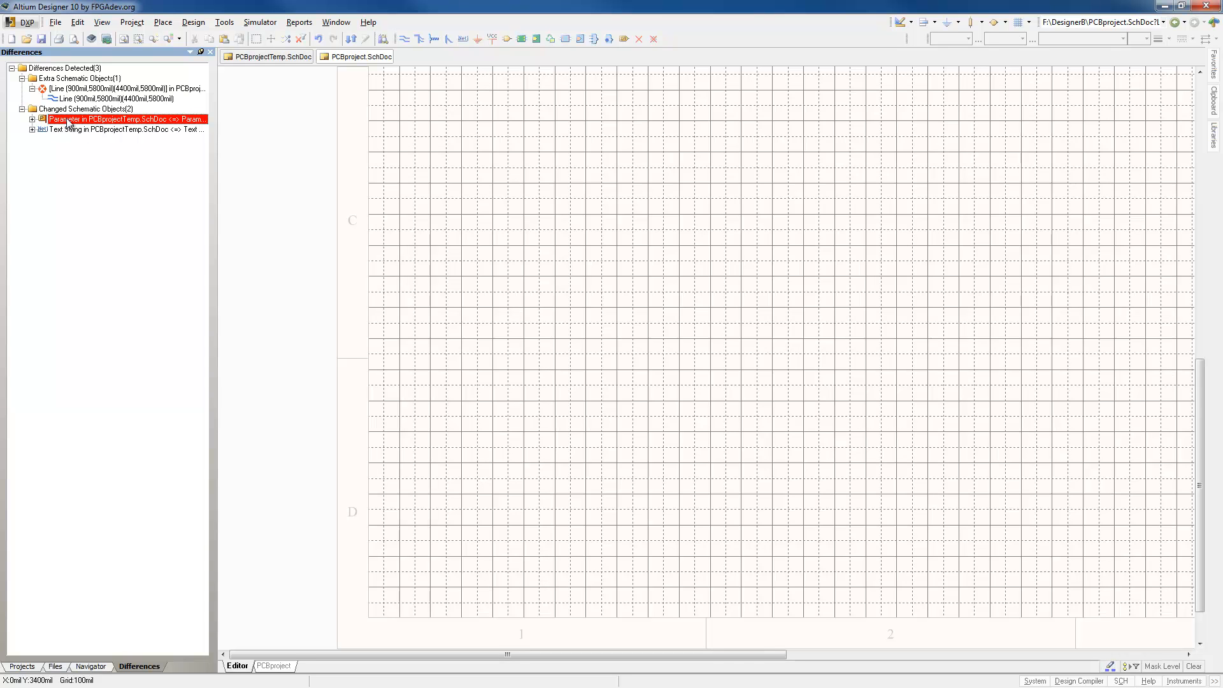
left_click(32, 119)
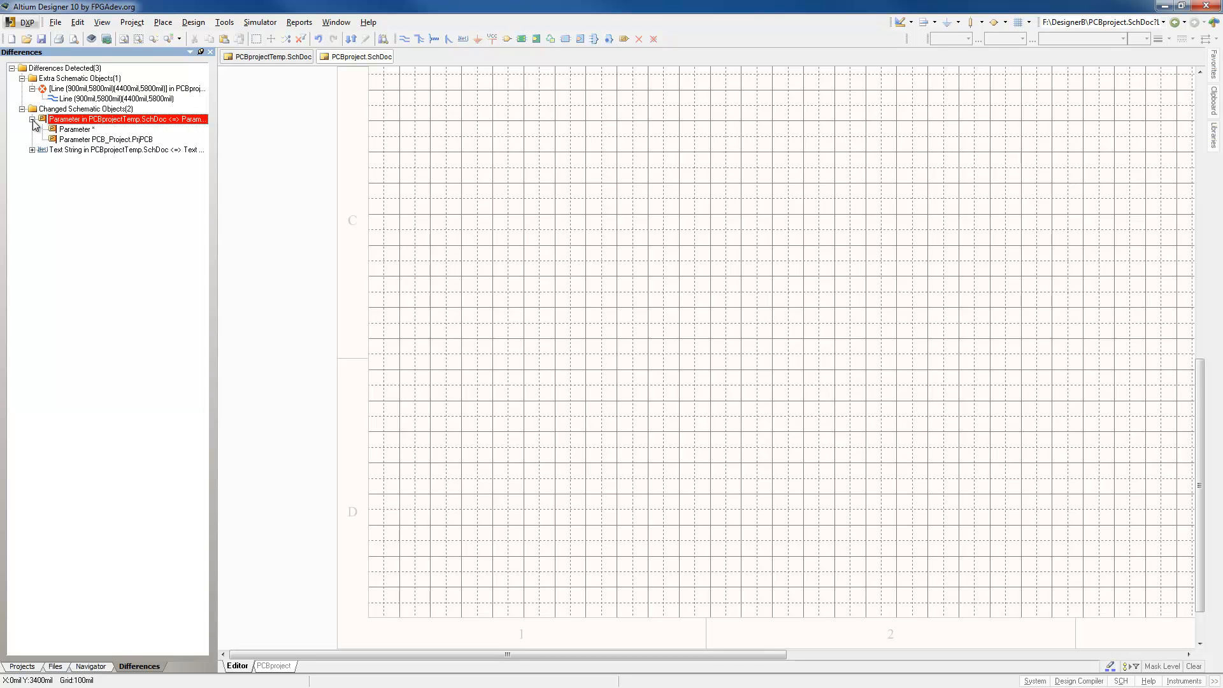
left_click(73, 130)
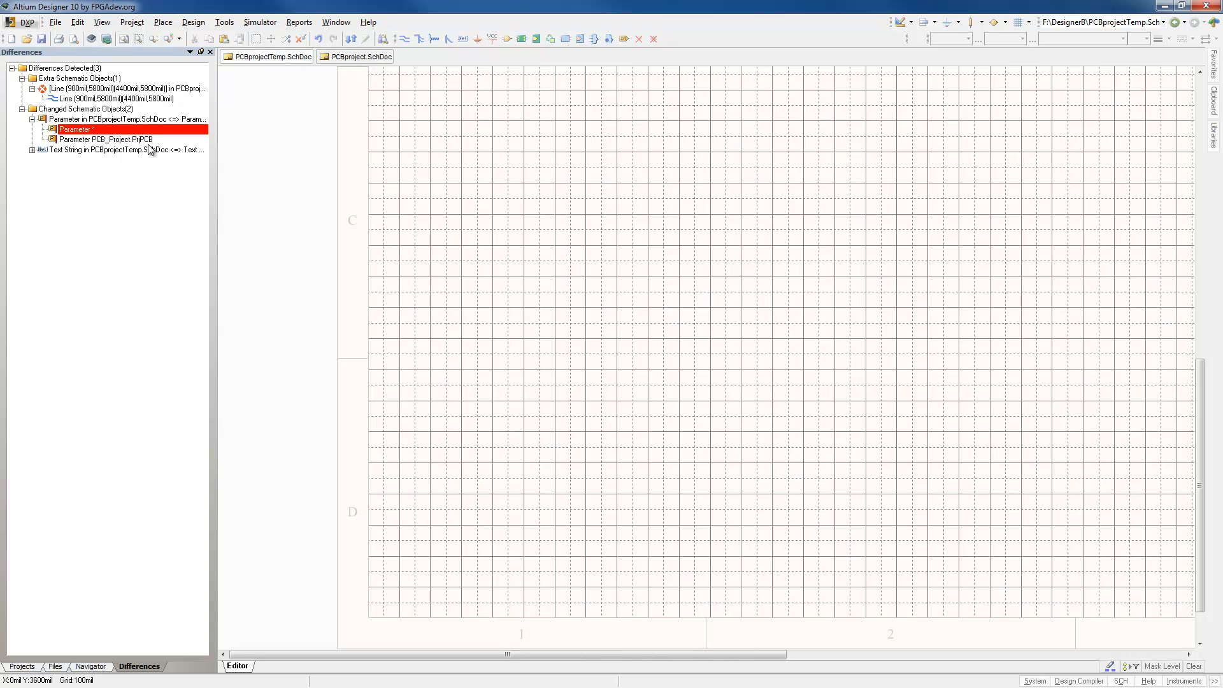
left_click(32, 150)
left_click(106, 160)
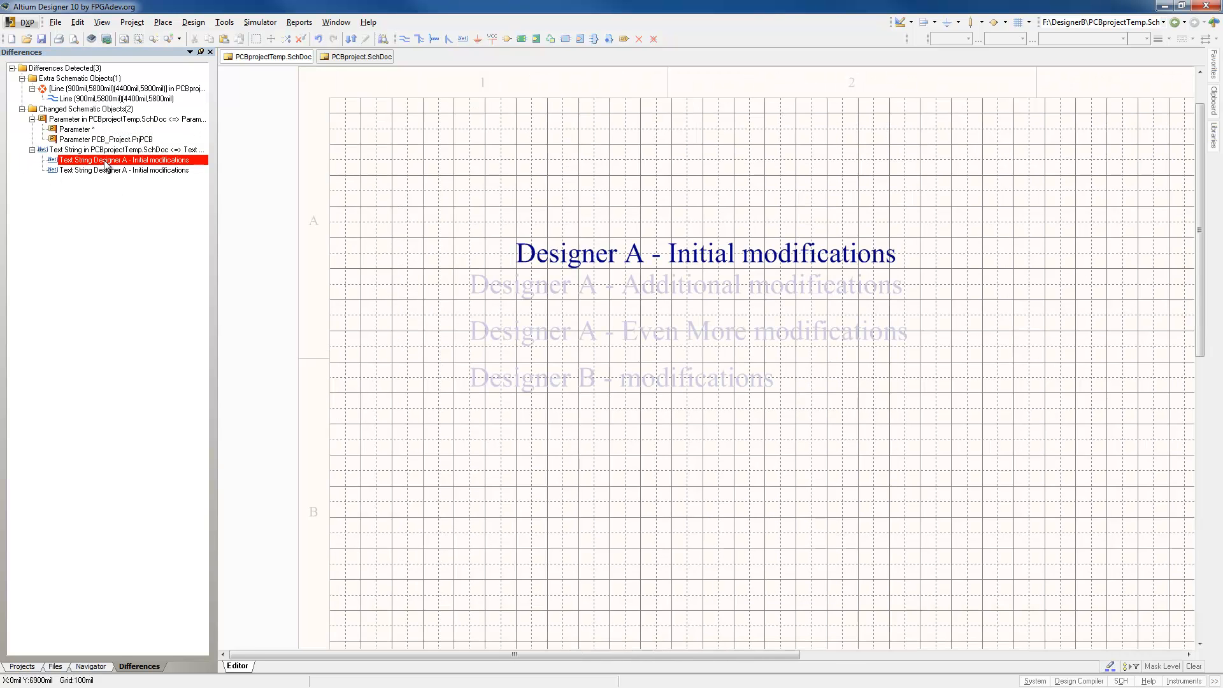
left_click(106, 170)
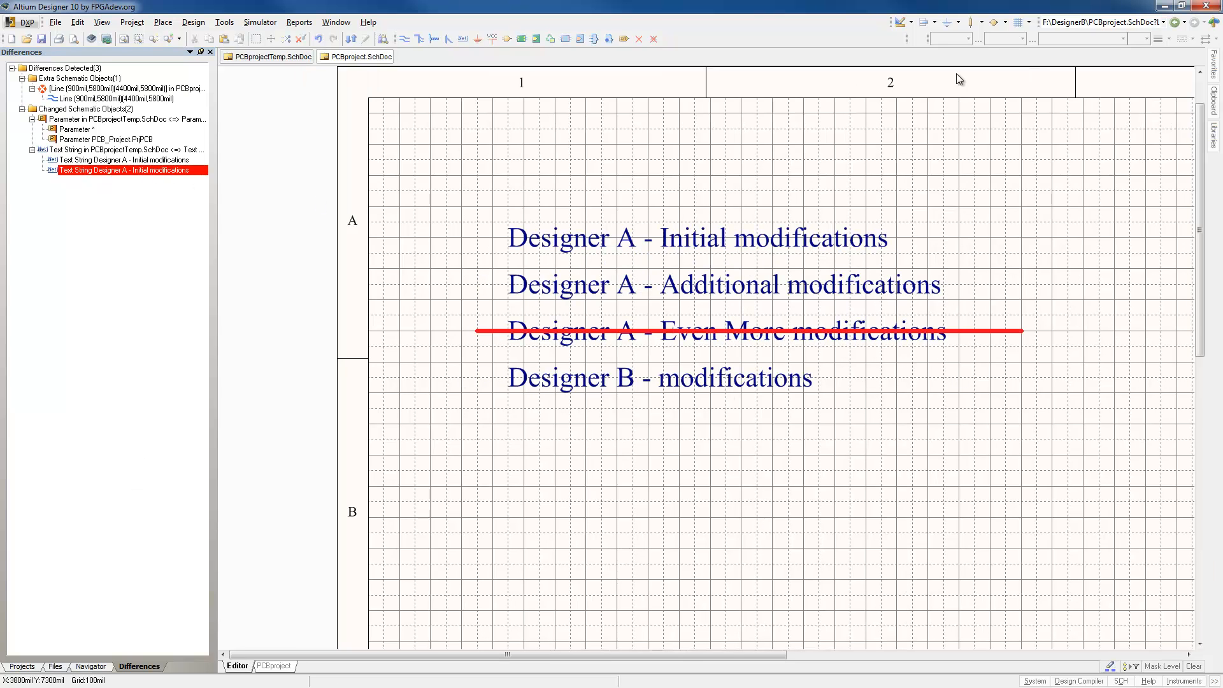
Place one 1K Res2 resistor below the "Designer B - modifications" text in DesignerB's PCBproject.SchDoc.
left_click(981, 22)
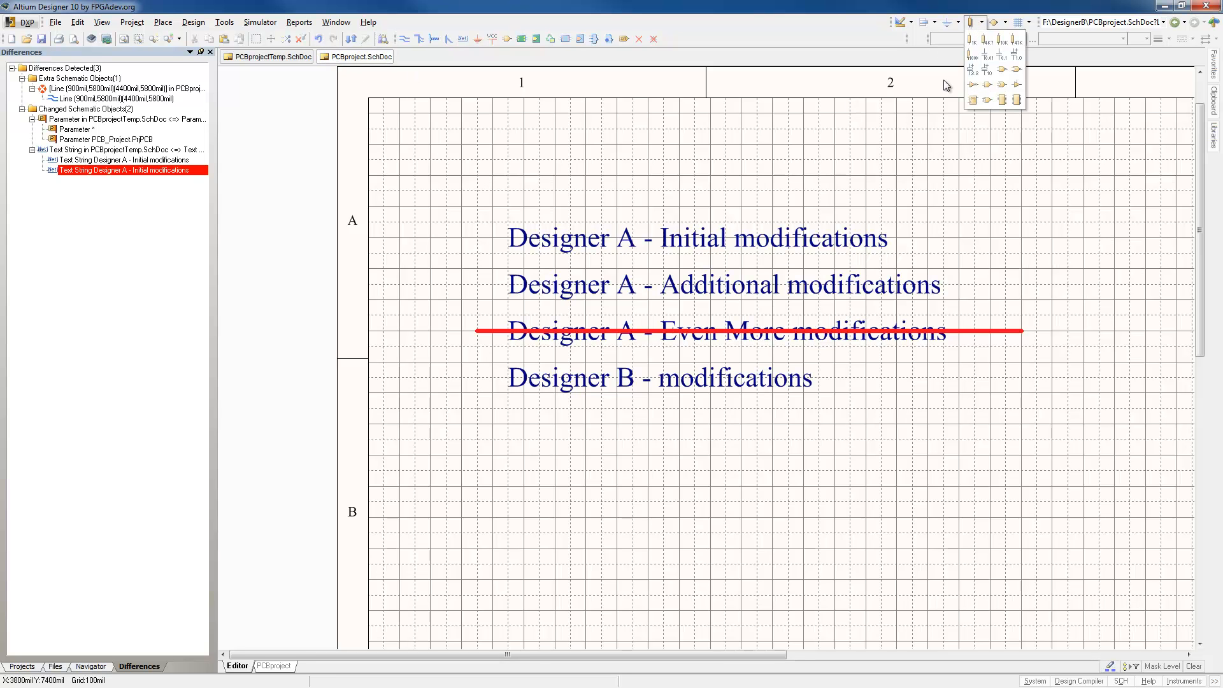
left_click(972, 41)
left_click(559, 480)
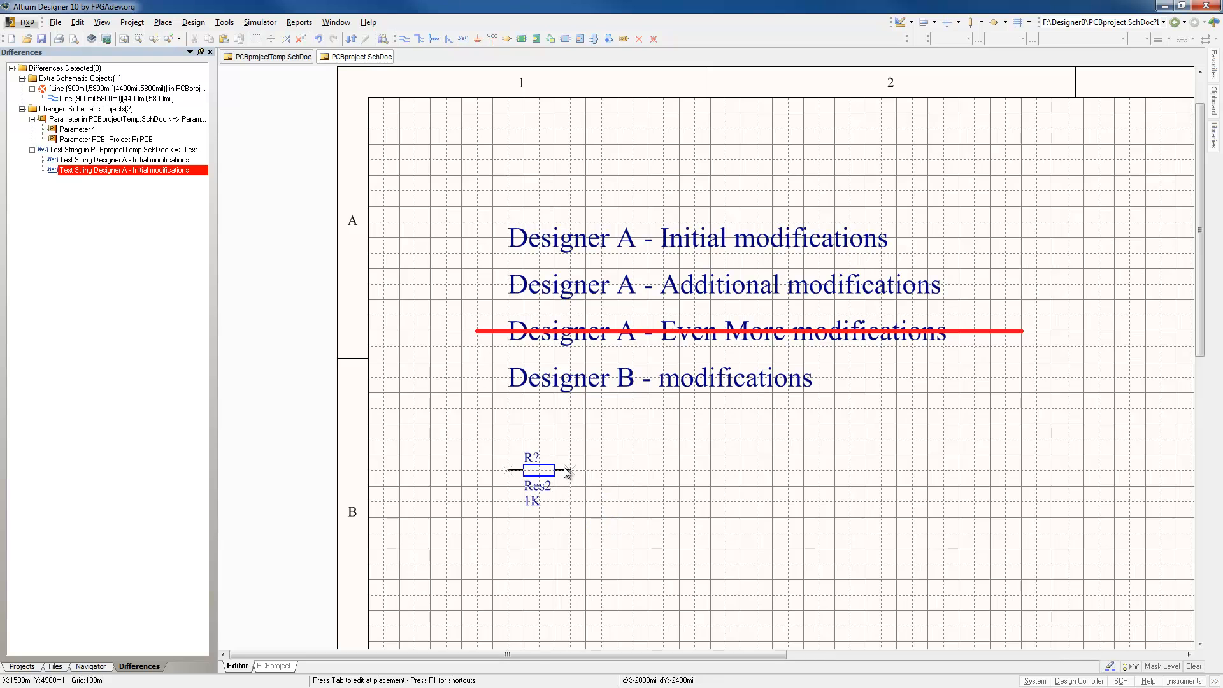
key("Escape")
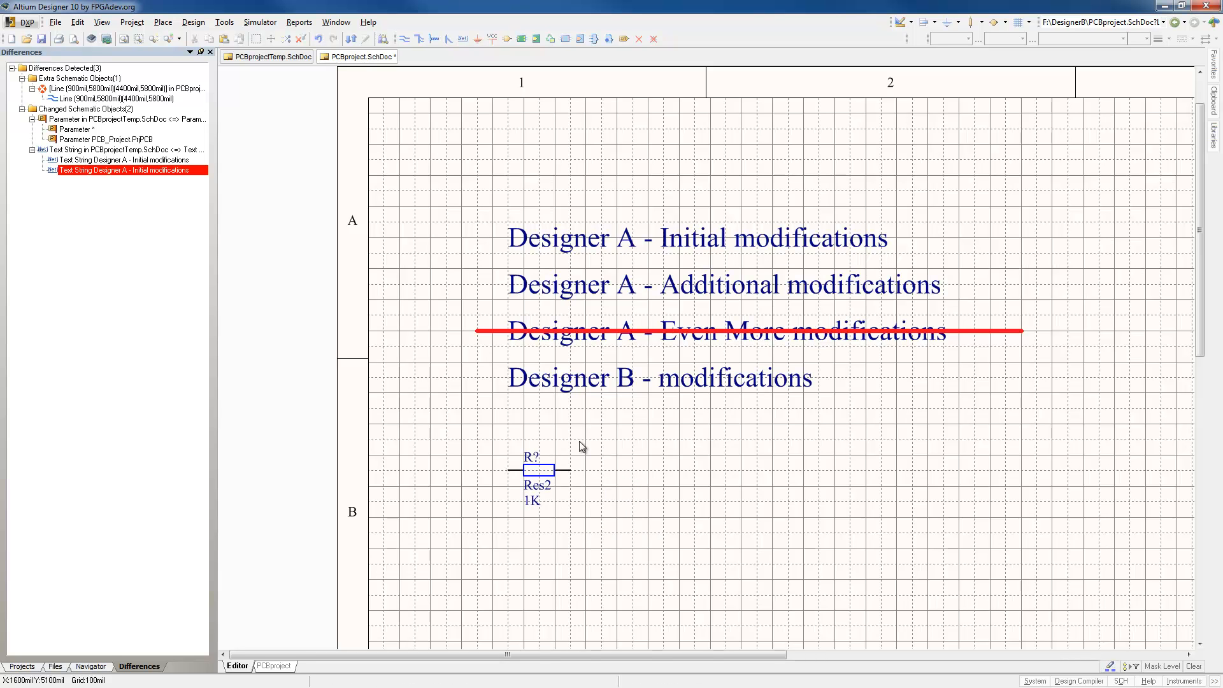
Rerun the comparison of PCBprojectTemp.SchDoc against DesignerB's PCBproject.SchDoc with the added resistor.
left_click(131, 22)
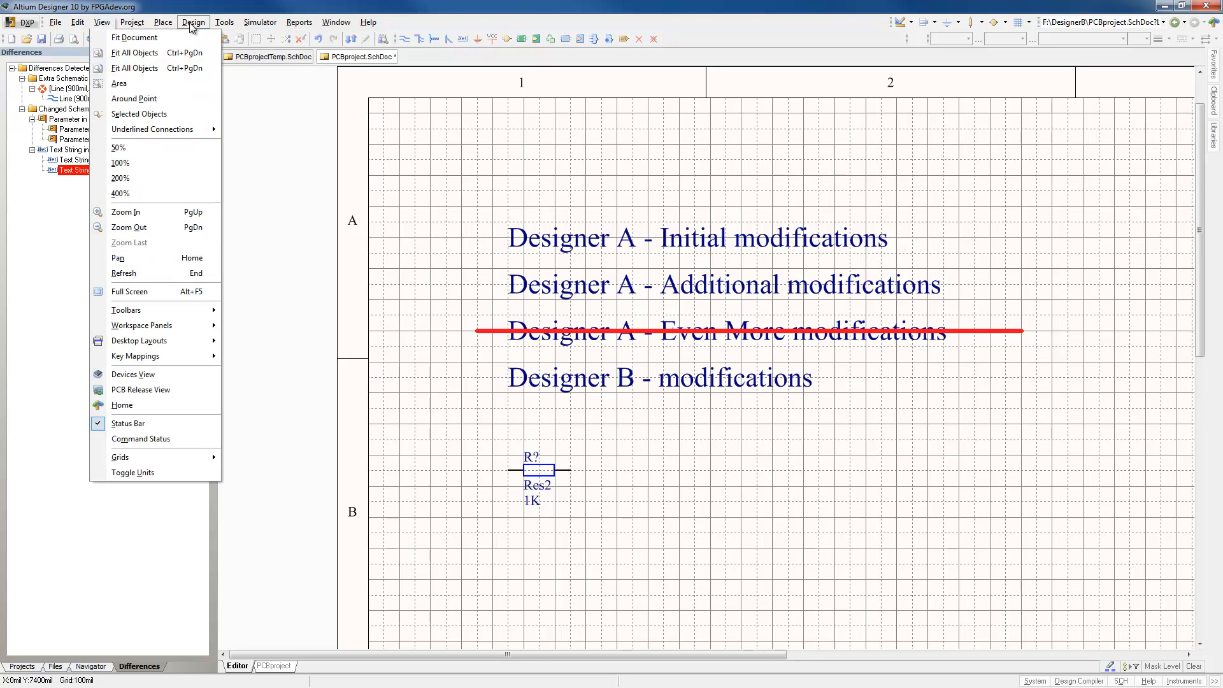
left_click(169, 207)
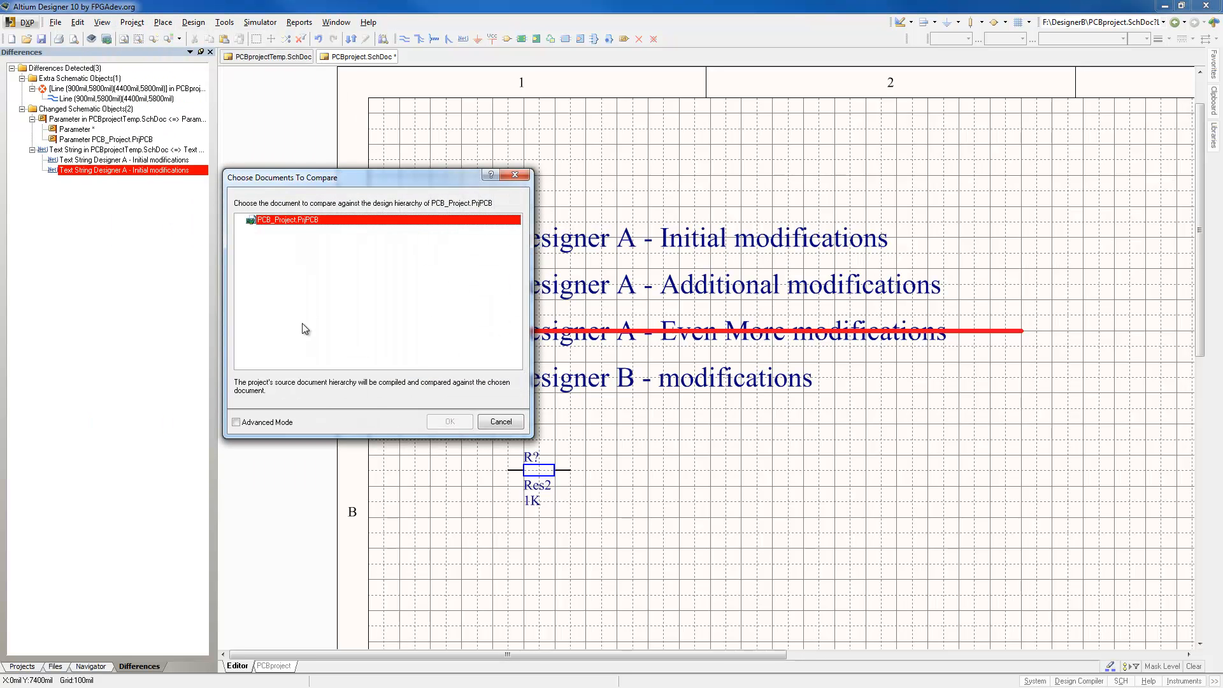
left_click(236, 422)
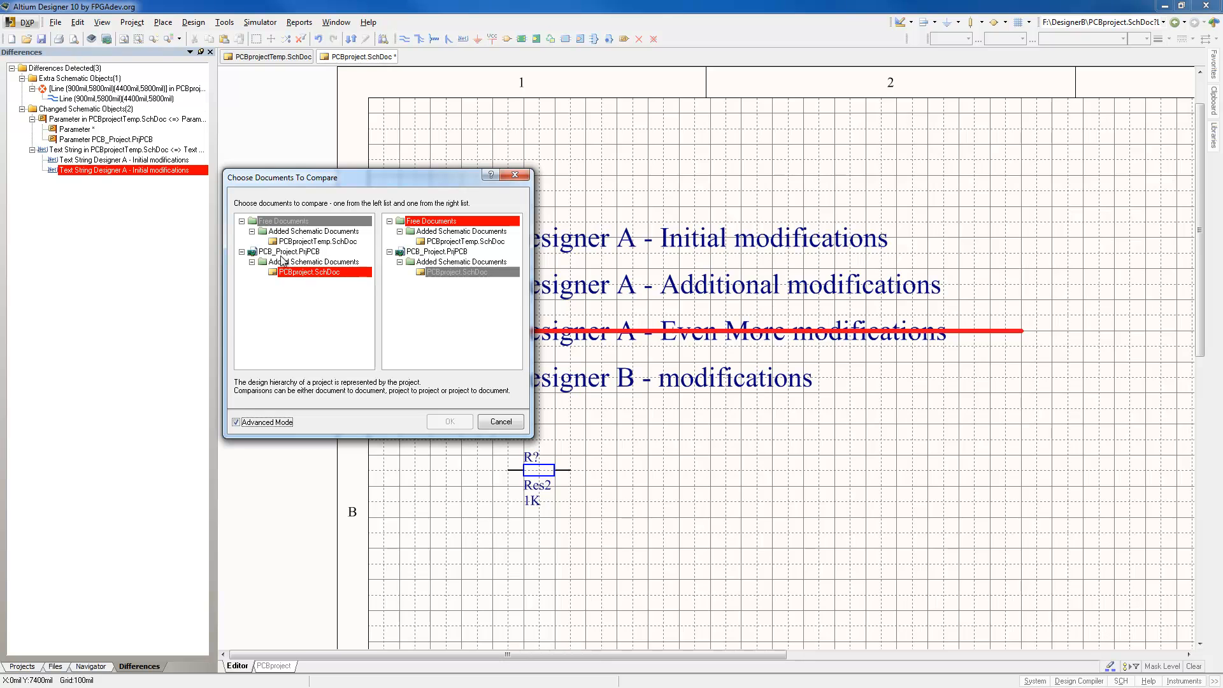
left_click(321, 242)
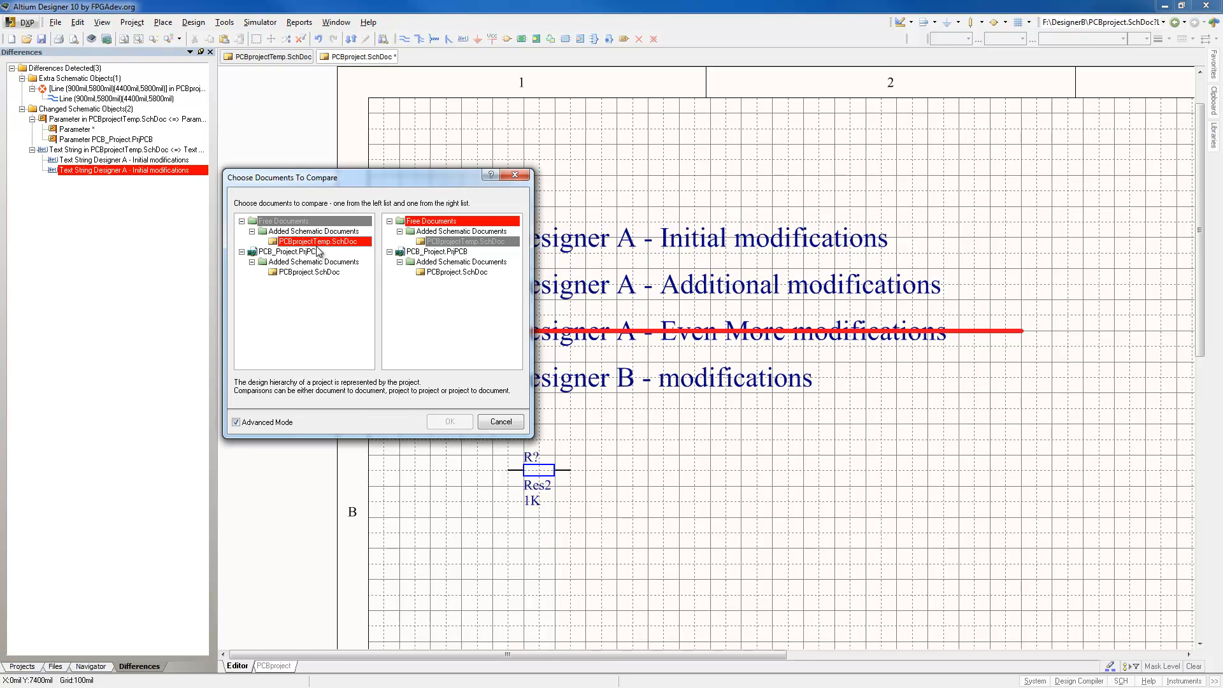
left_click(456, 273)
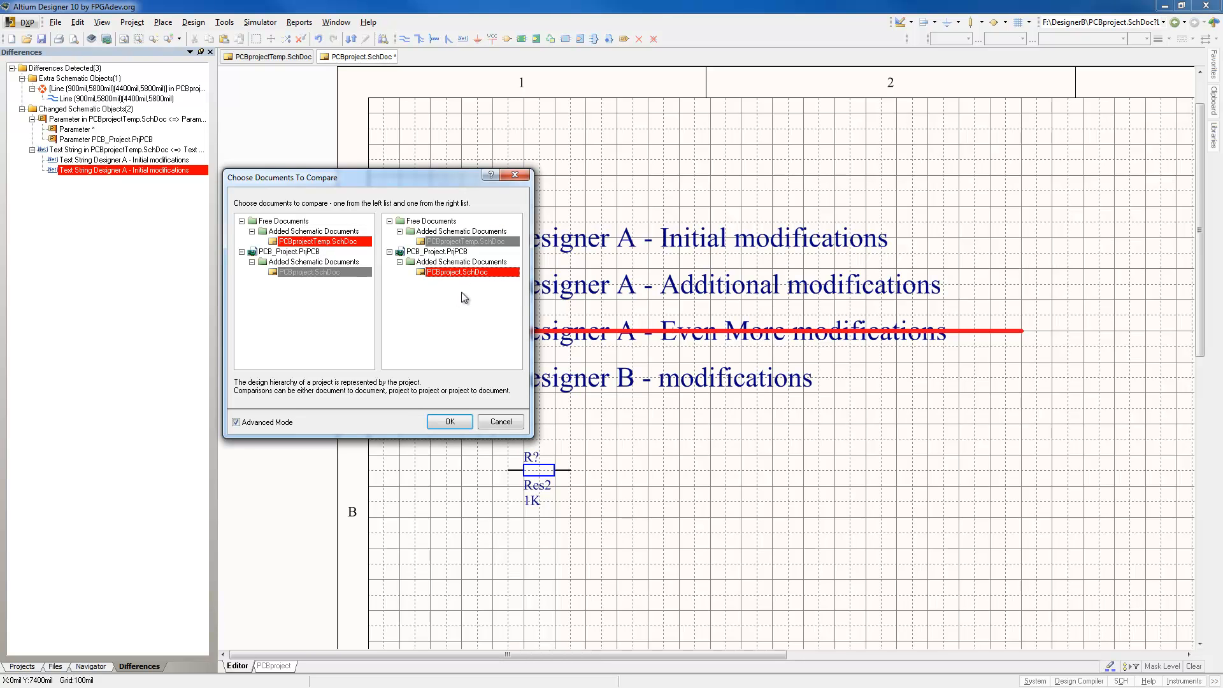
left_click(456, 430)
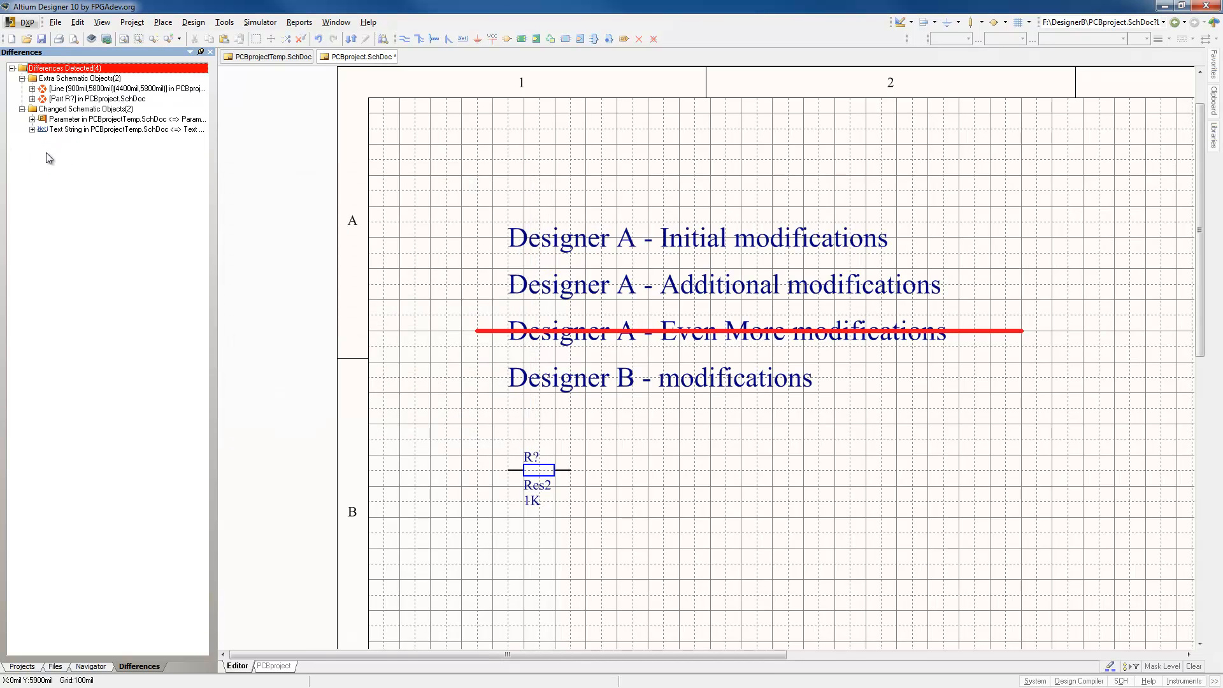
Highlight the extra part R? on the schematic from the differences list and expand the changed text string entry.
left_click(58, 90)
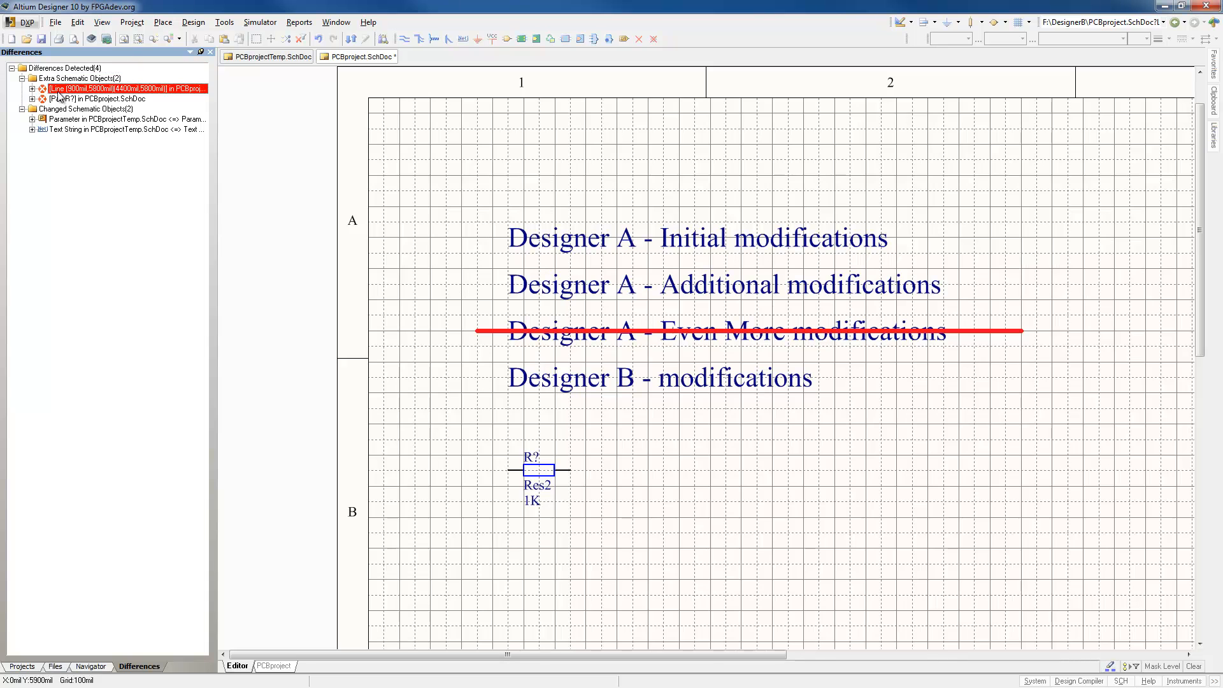
left_click(32, 99)
left_click(66, 109)
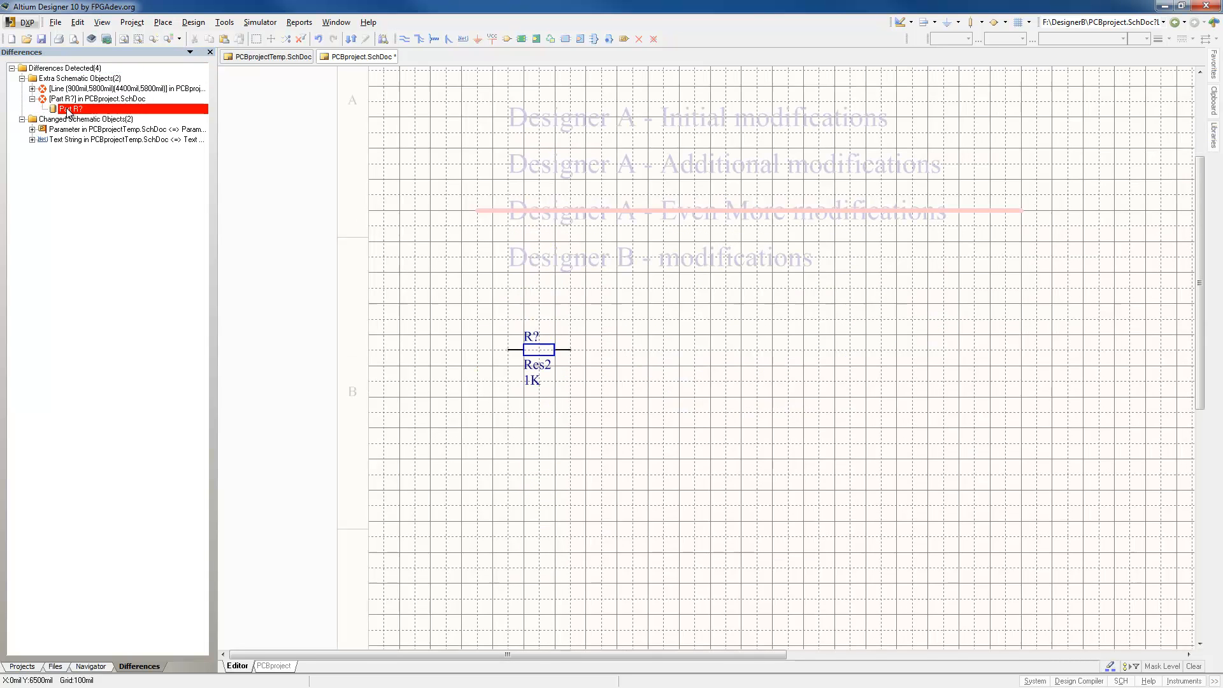
left_click(31, 140)
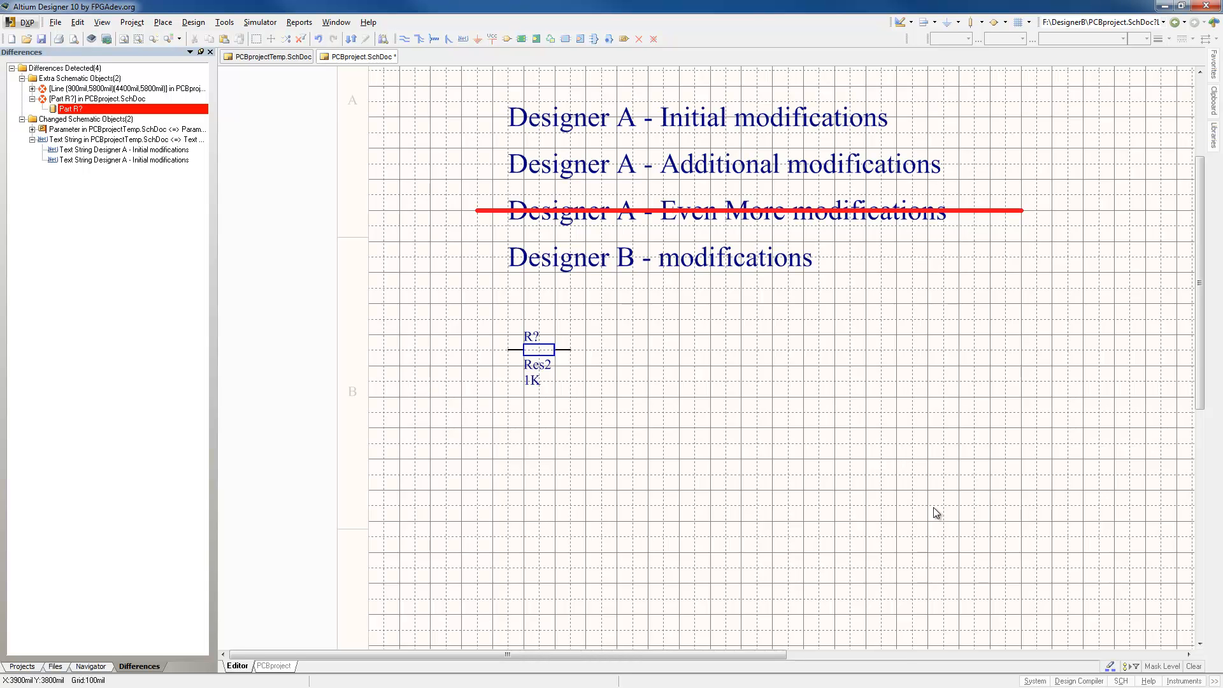
Show the Storage Manager as an undocked, enlarged window so the file list and revision time line are readable.
left_click(1033, 681)
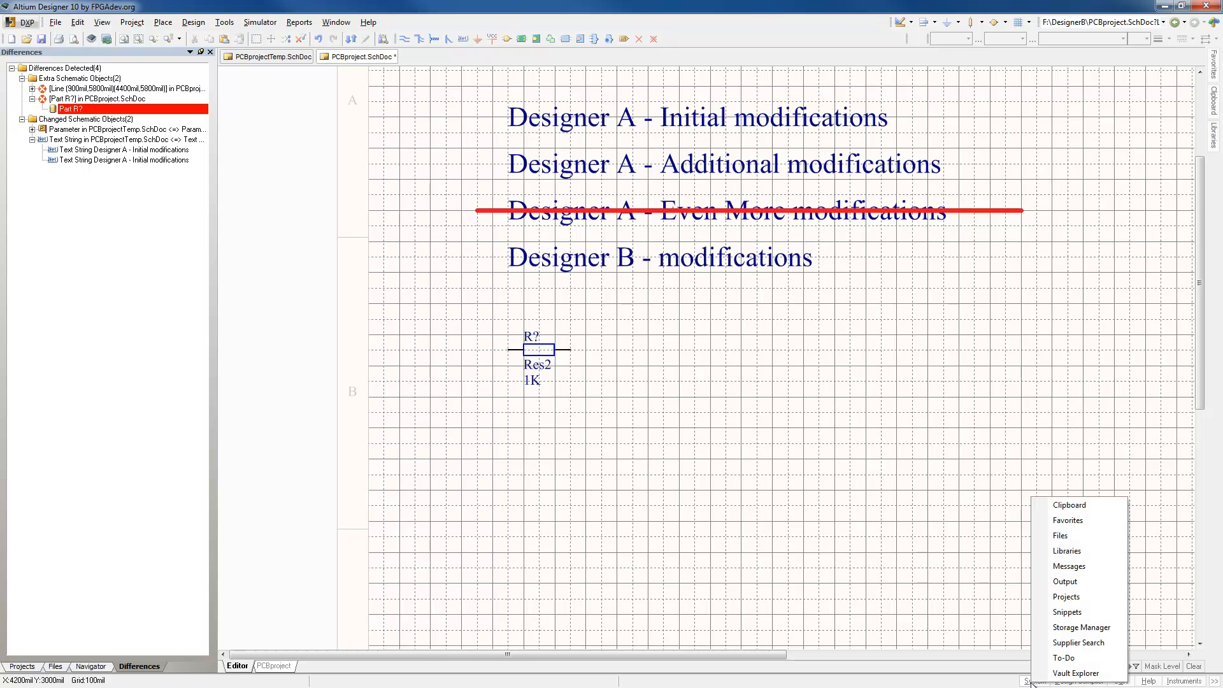
left_click(1061, 628)
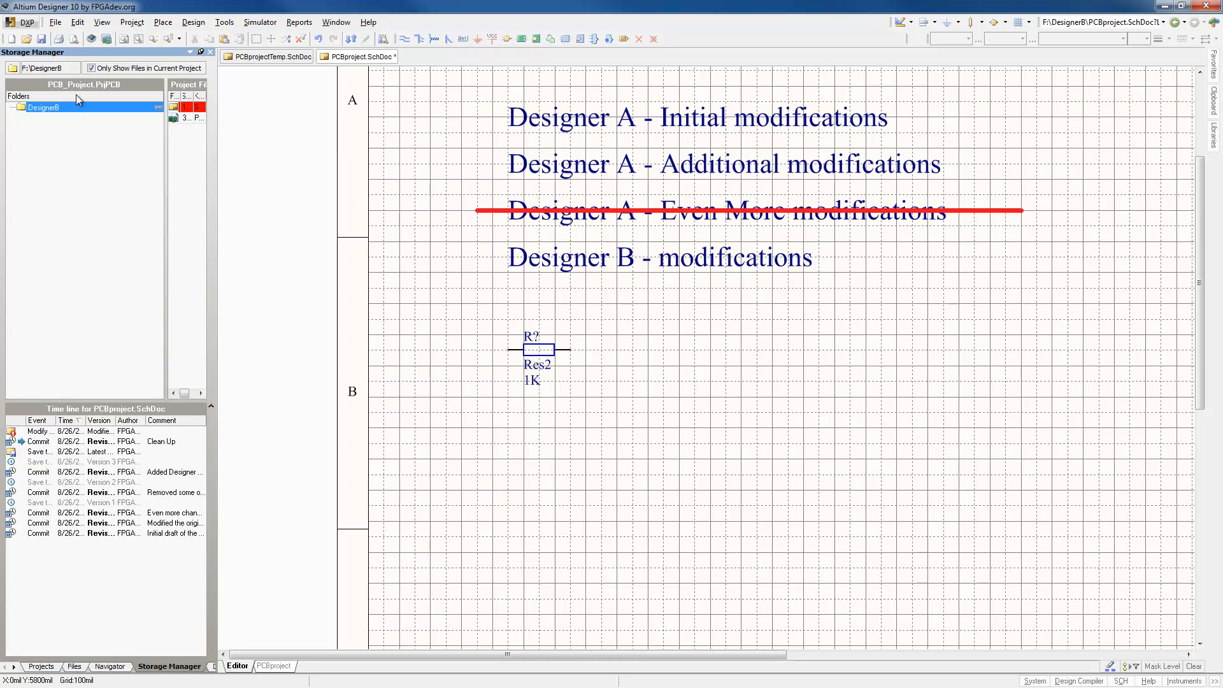
left_click_drag(76, 49, 368, 90)
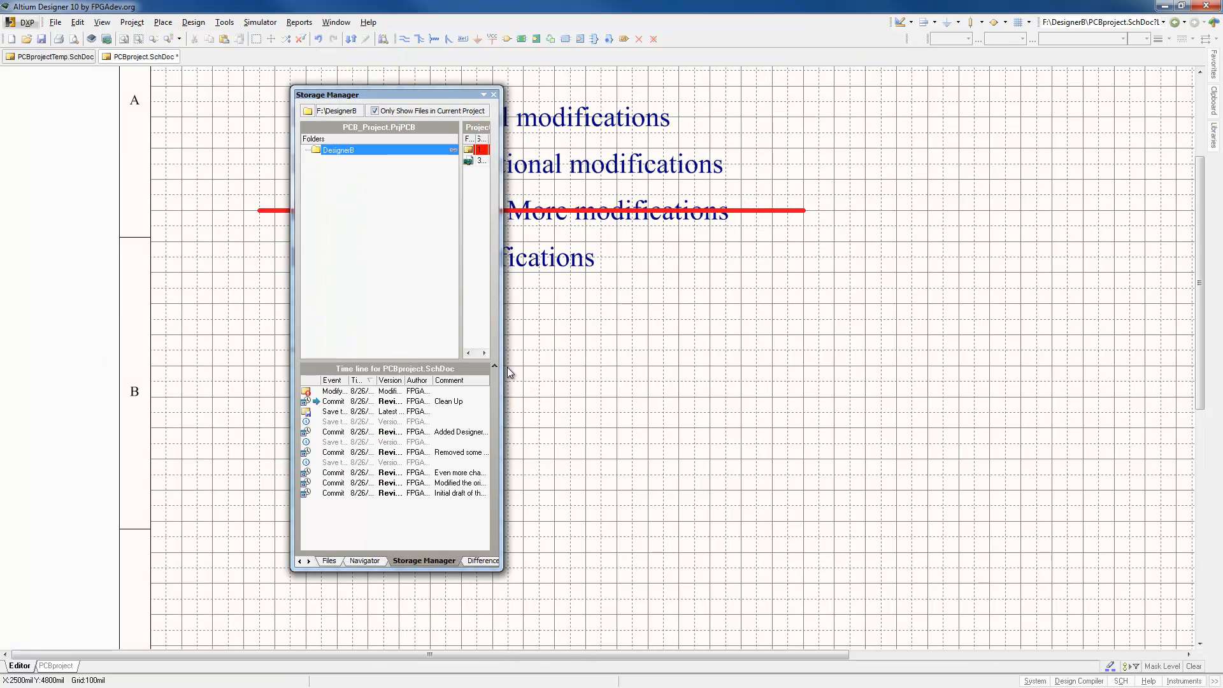
left_click_drag(503, 371, 1106, 323)
left_click_drag(816, 99, 648, 135)
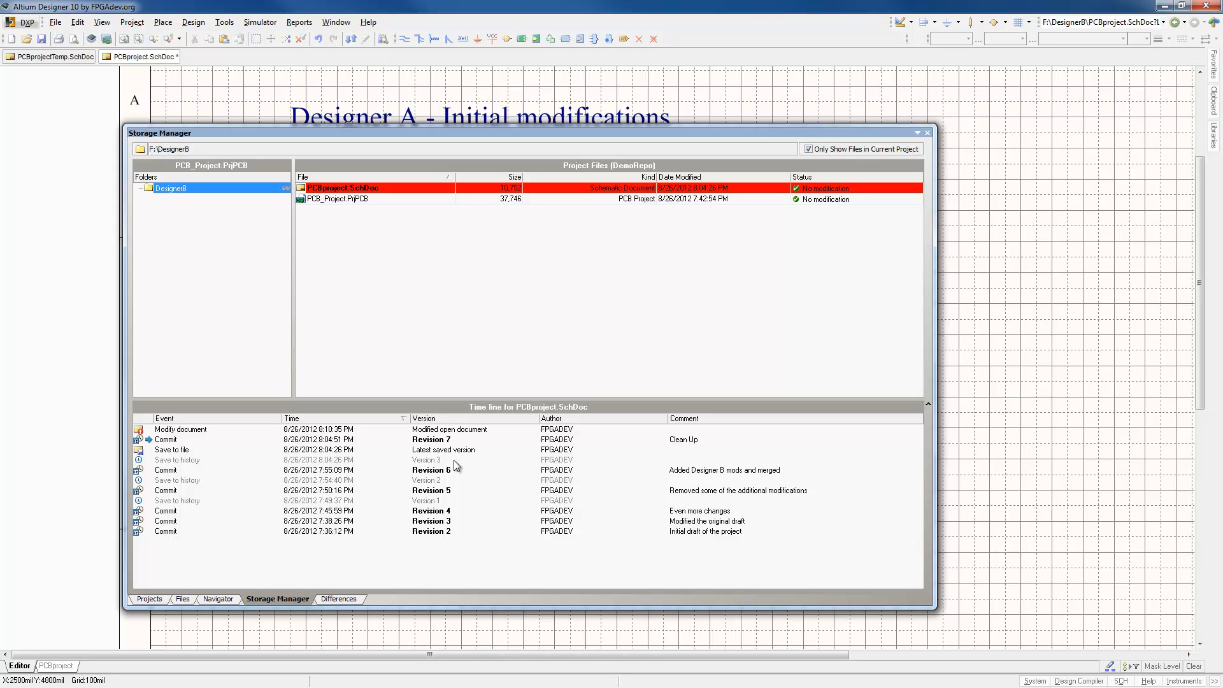
Compare the Revision 7 and Revision 6 commits of PCBproject.SchDoc from the time line and dismiss the comparator results.
left_click(447, 441)
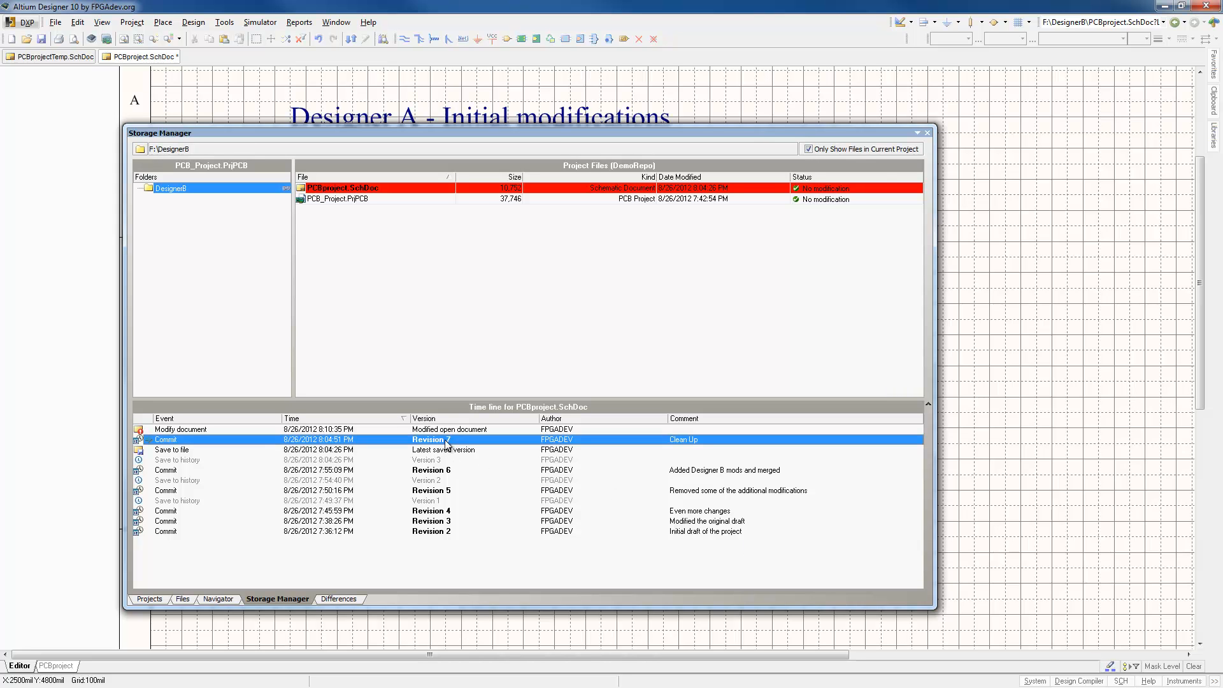
left_click(447, 474, "shift")
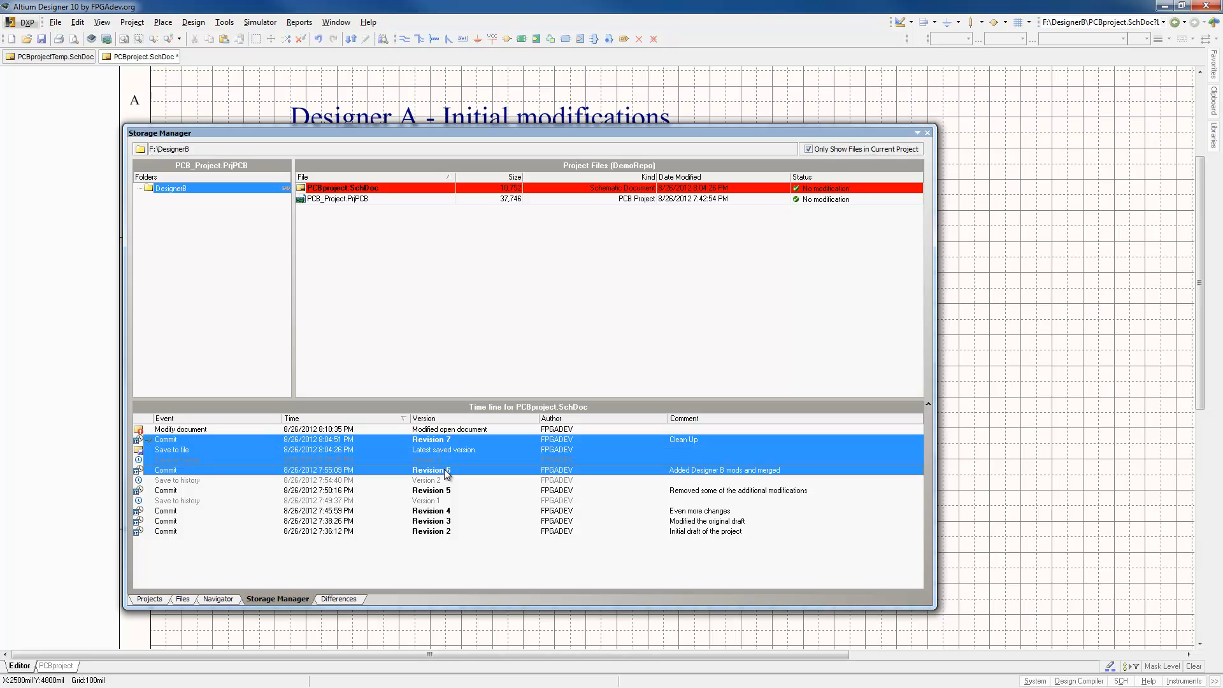
left_click(445, 440)
left_click(441, 475, "ctrl")
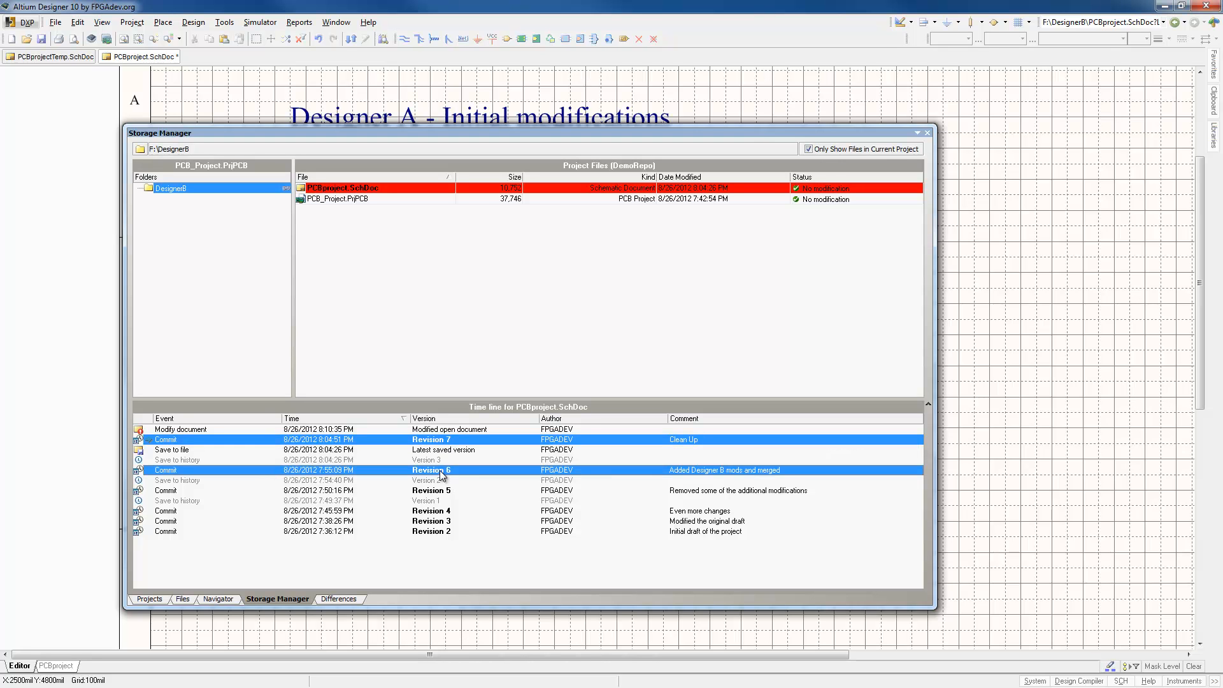
right_click(441, 474)
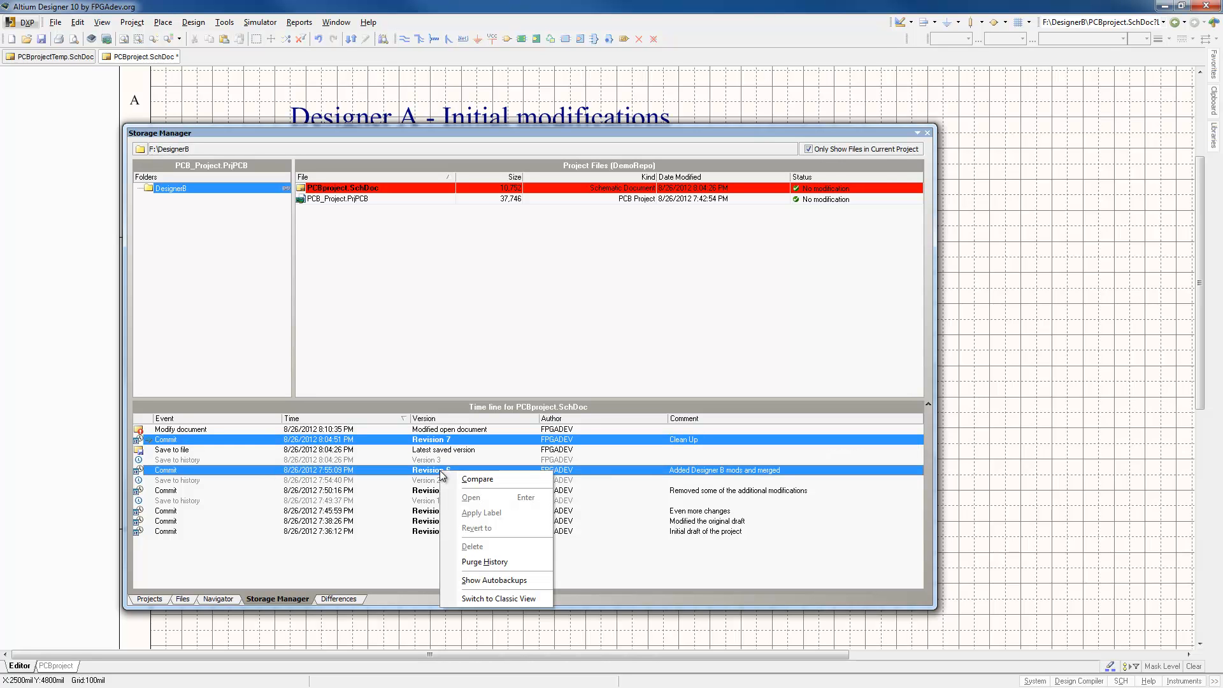
left_click(481, 483)
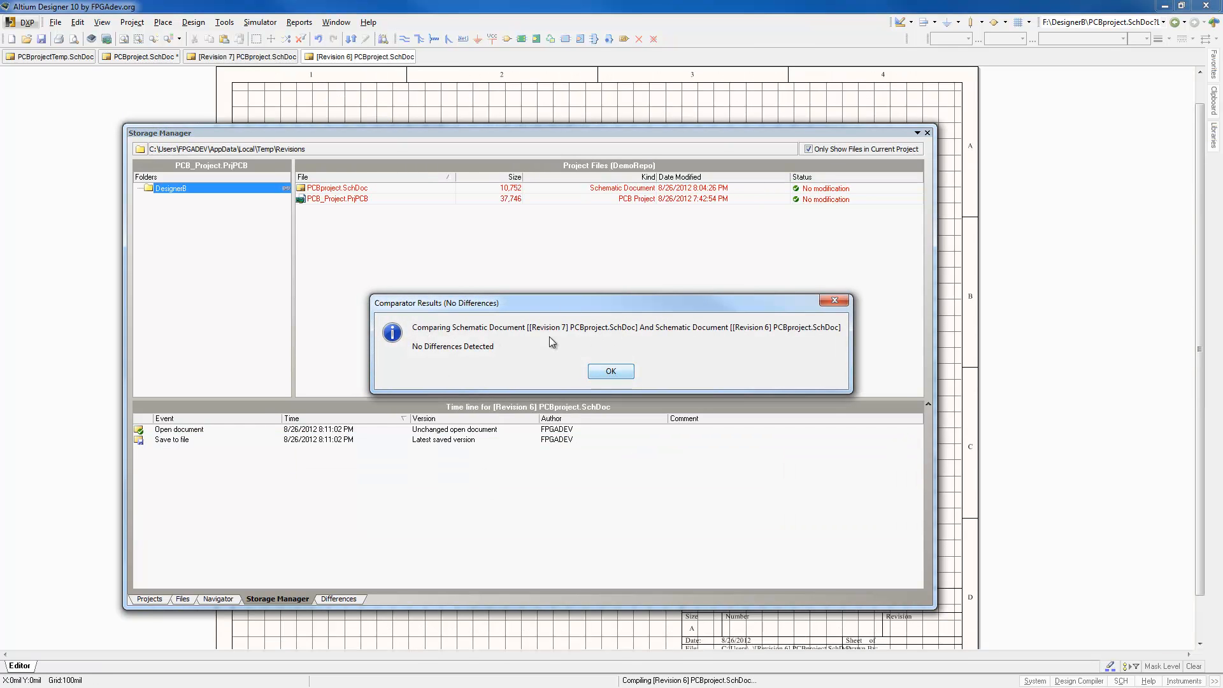
left_click(611, 372)
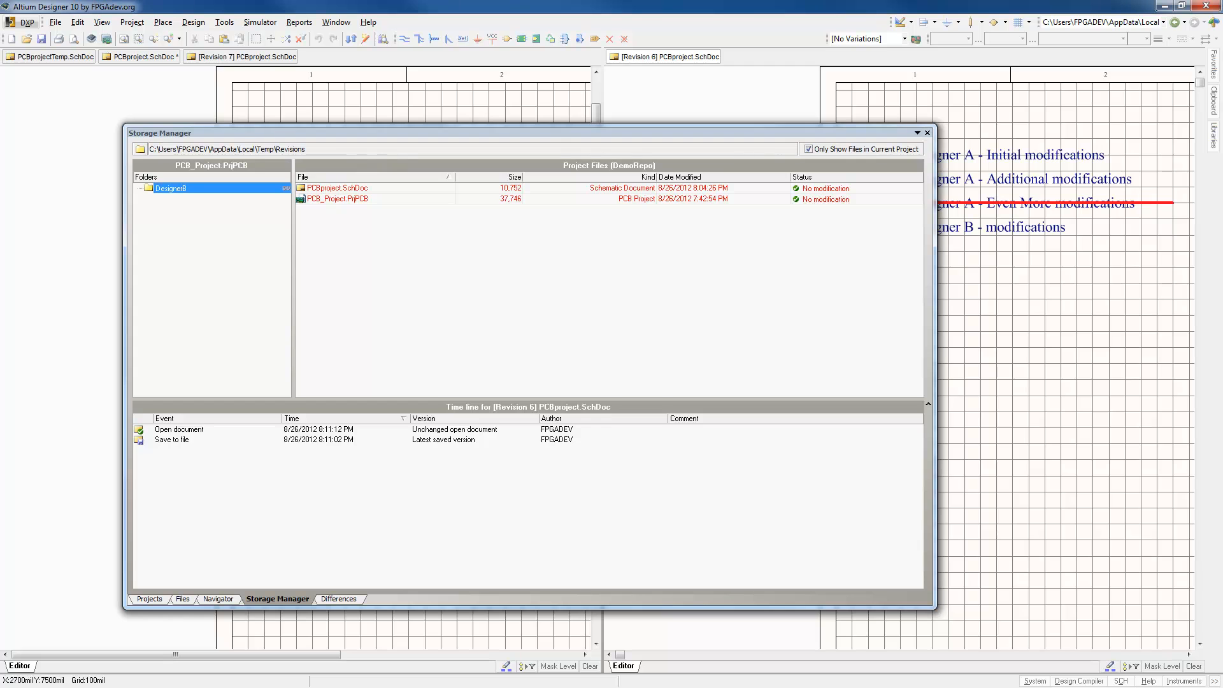
Switch to the Windows Explorer window, go to BigDrive (F:) and open the ADrepo folder in the TortoiseSVN repository browser.
left_click_drag(0, 97, 476, 98)
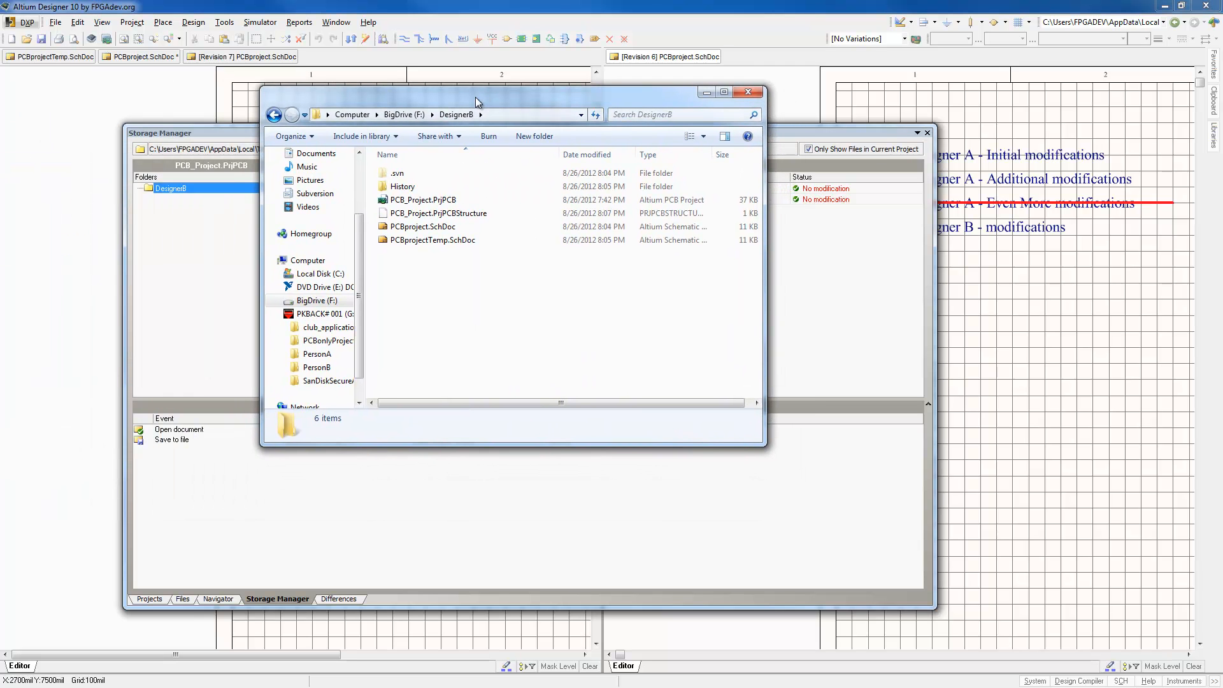
left_click(403, 114)
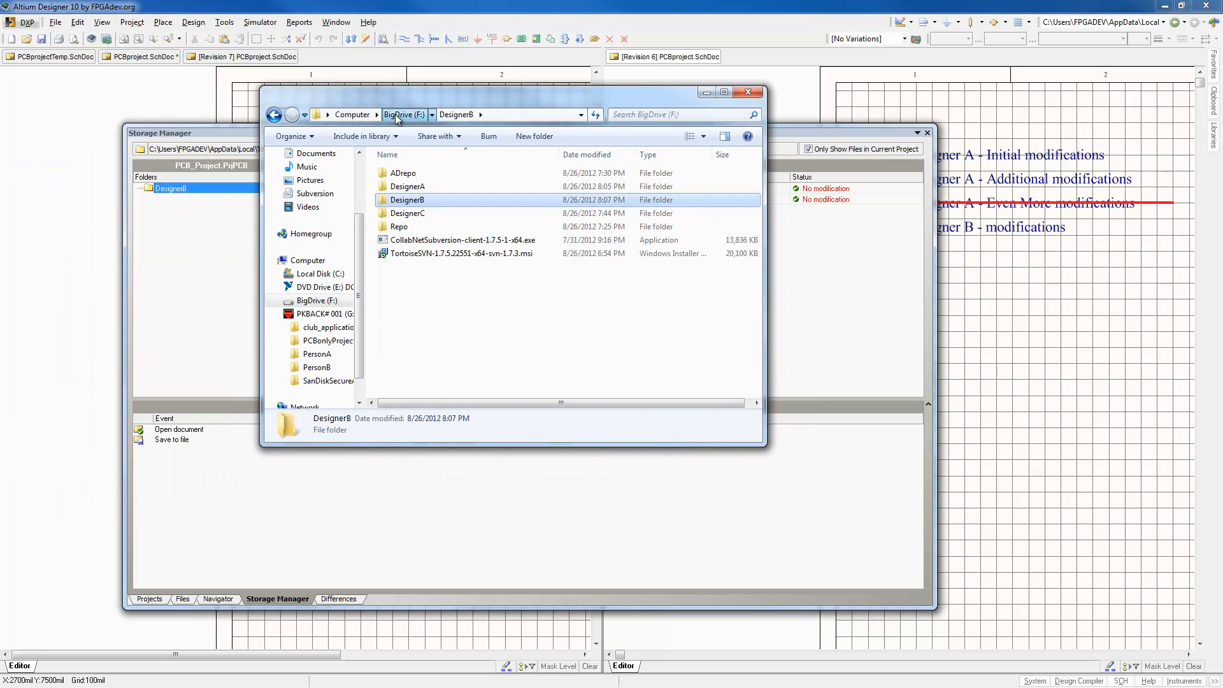
left_click(475, 337)
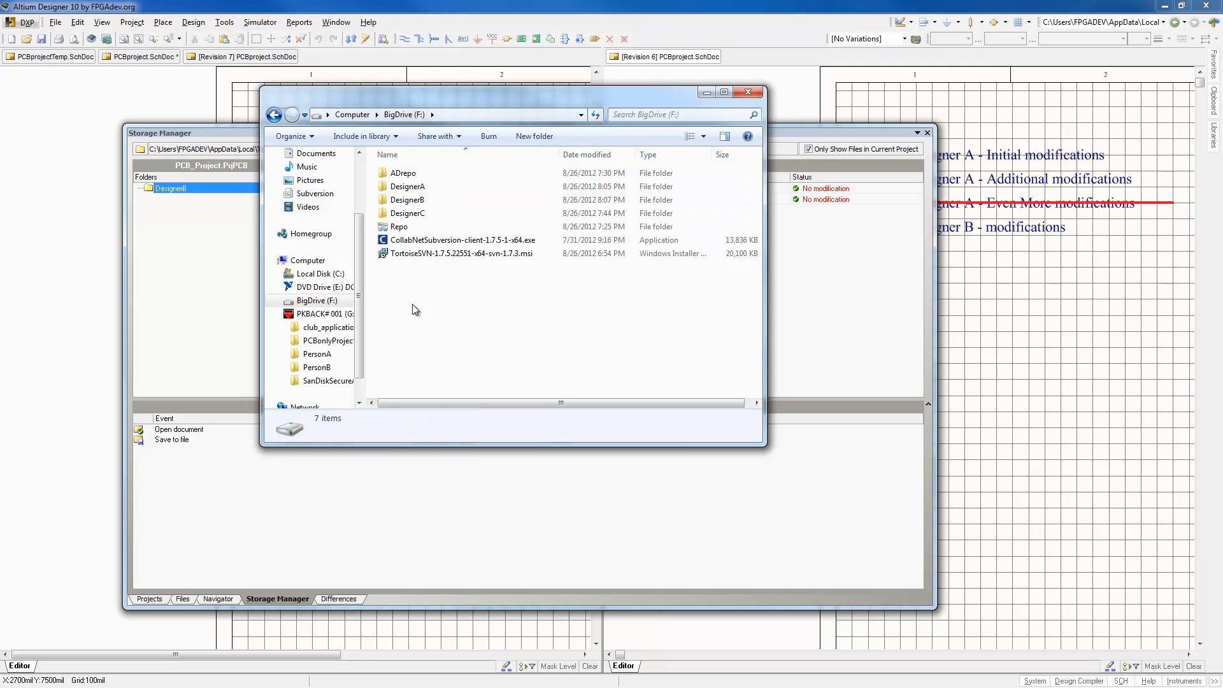
right_click(398, 176)
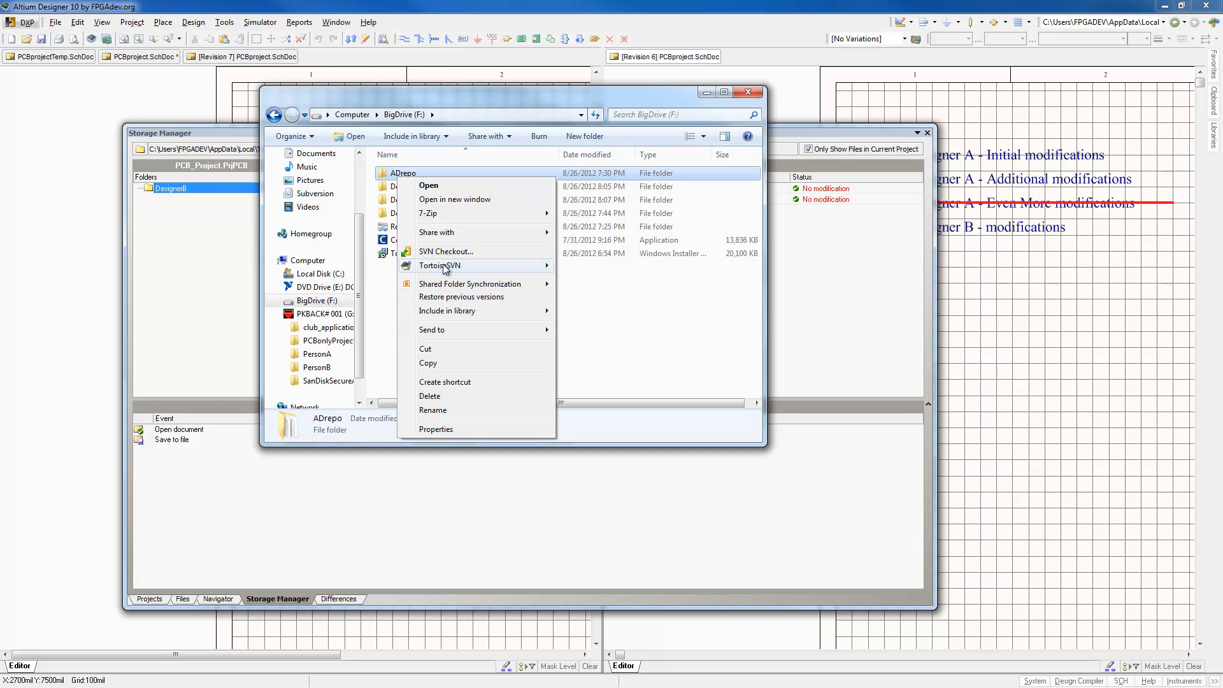
mouse_move(444, 268)
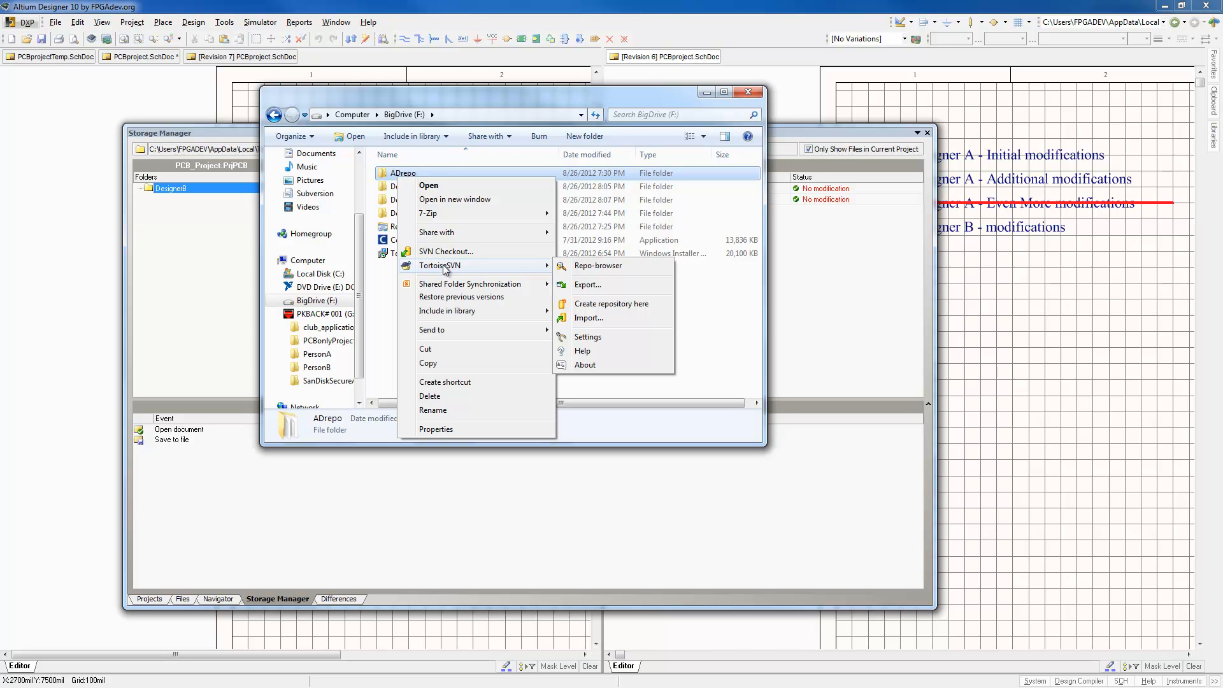
left_click(585, 268)
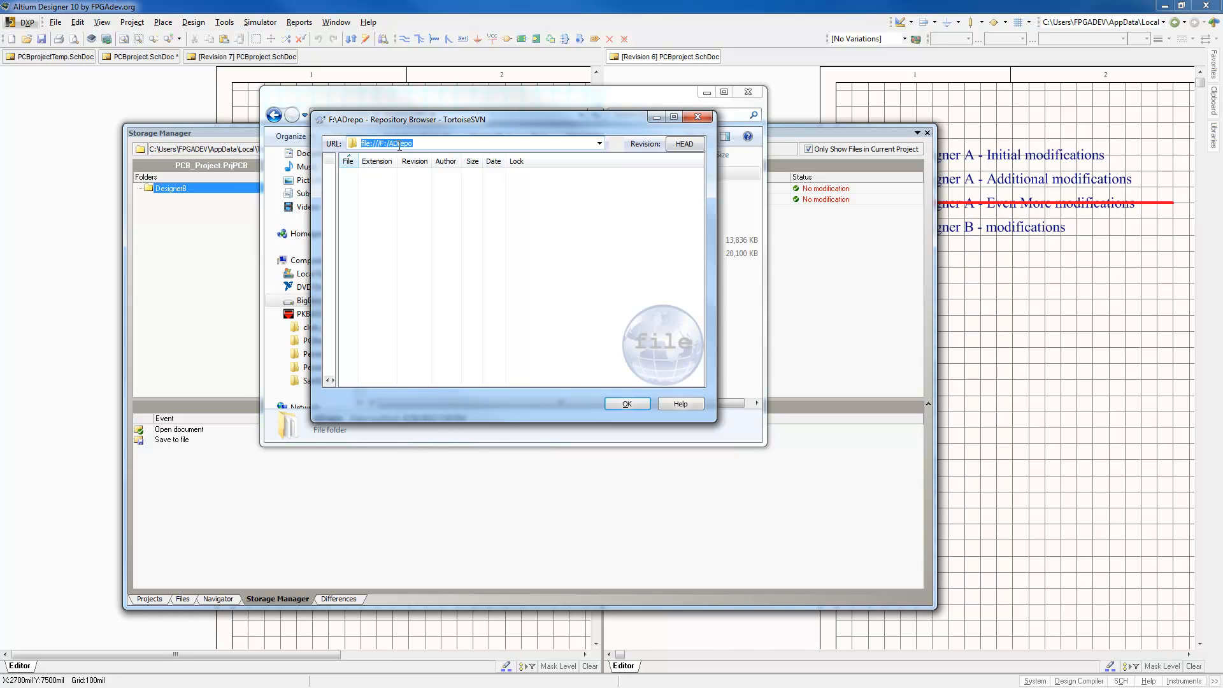
Browse the repository at file:///F:/Repo/Project1 instead and enlarge the repository browser window.
left_click(601, 143)
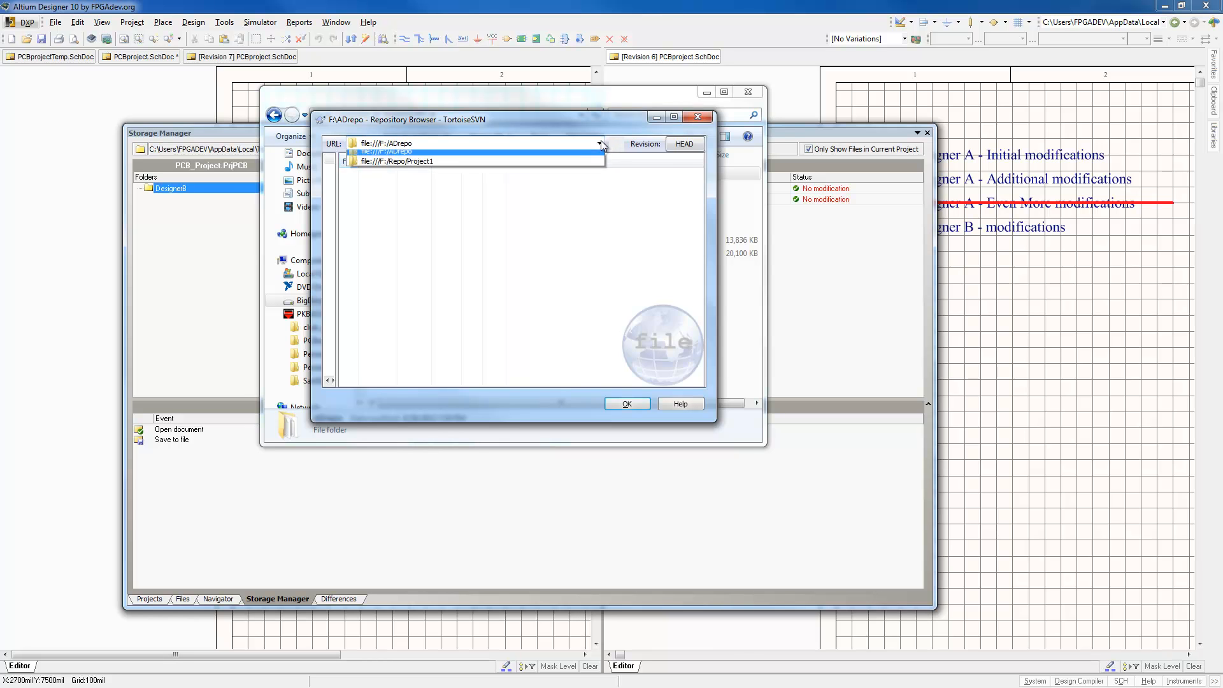
left_click(422, 162)
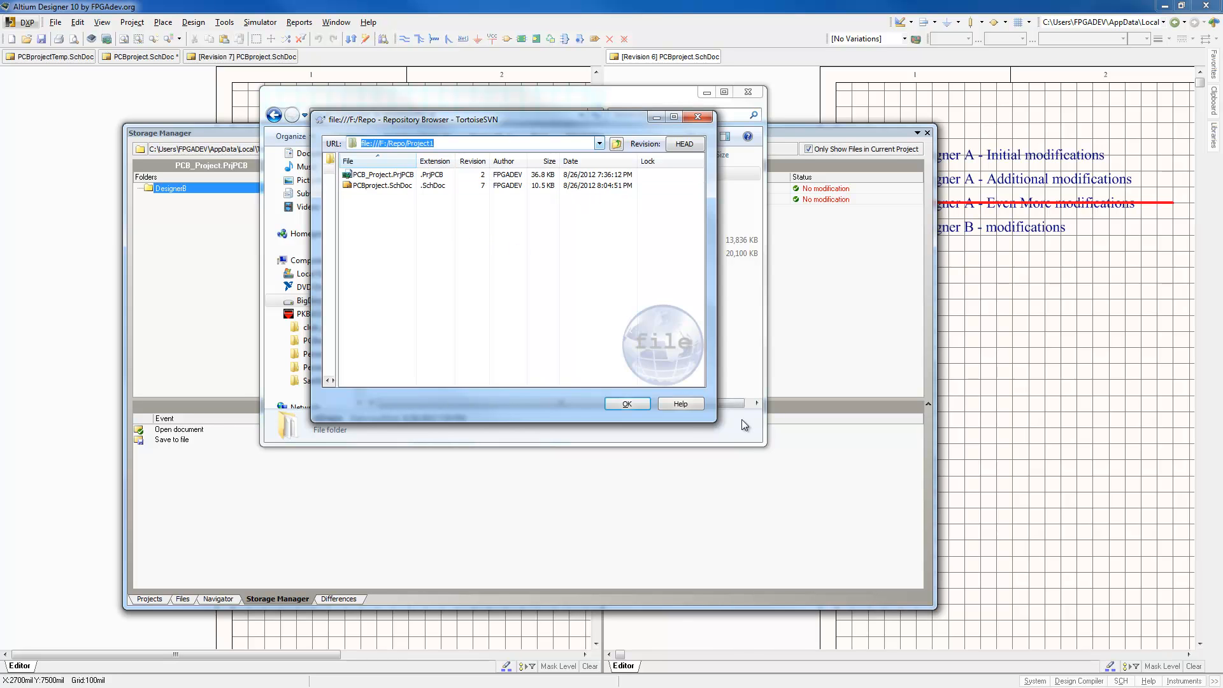
left_click_drag(712, 423, 907, 510)
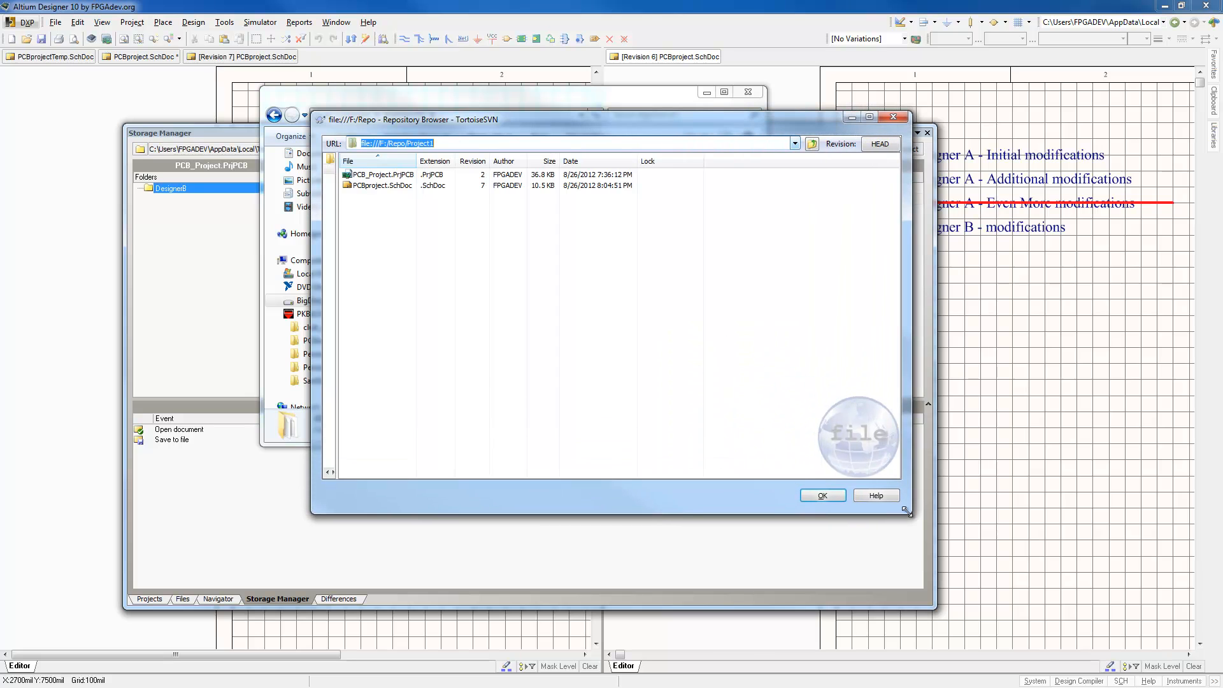
Examine the SVN log messages for several revisions of PCBproject.SchDoc, then close the log and the repository browser.
right_click(368, 184)
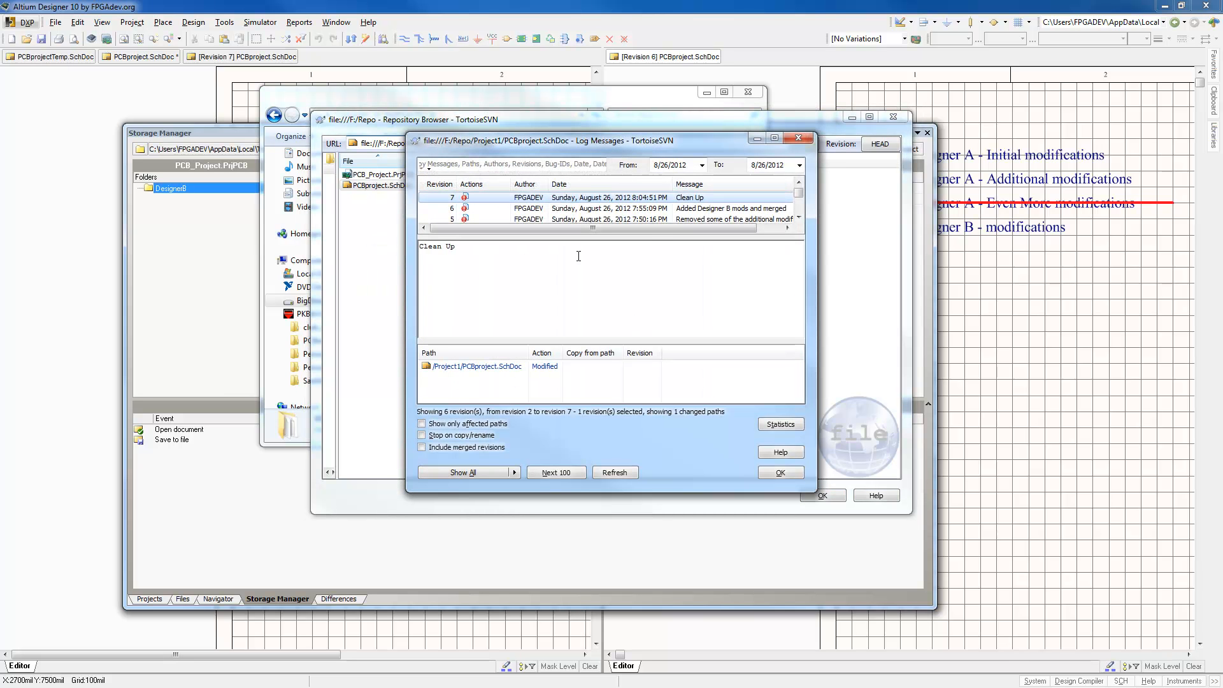
left_click_drag(651, 239, 655, 309)
left_click(494, 217)
left_click(487, 231)
left_click(488, 242)
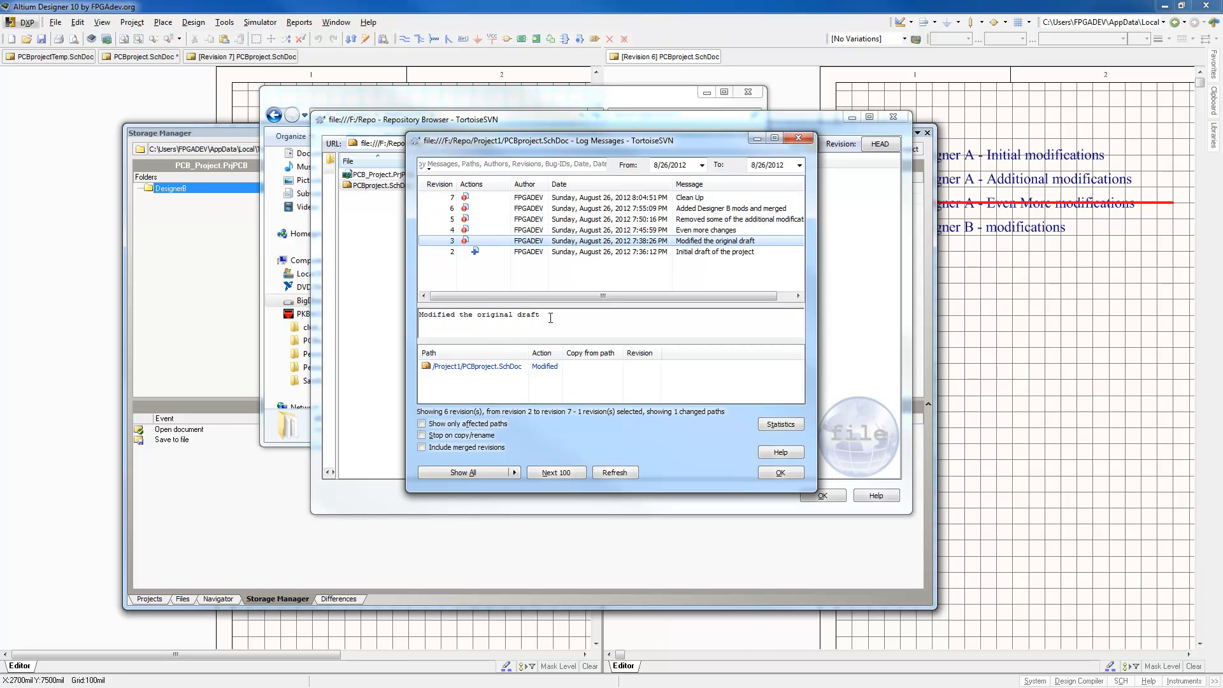
key("Up")
key("Up")
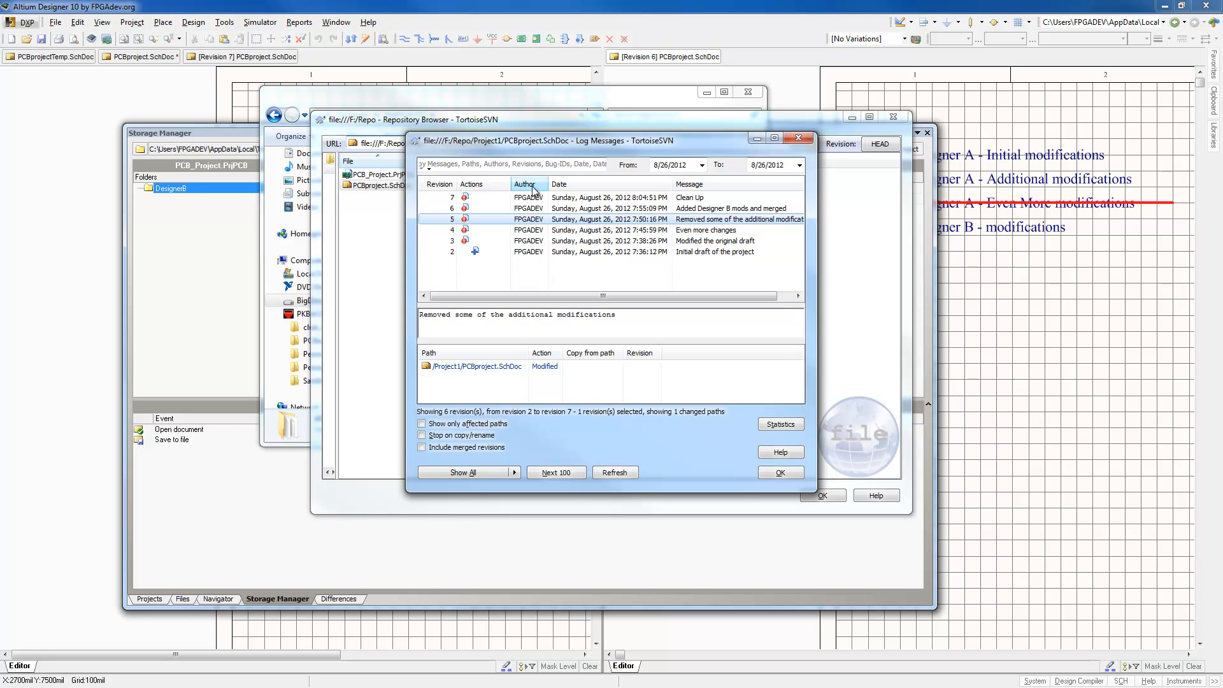
left_click_drag(549, 182, 563, 183)
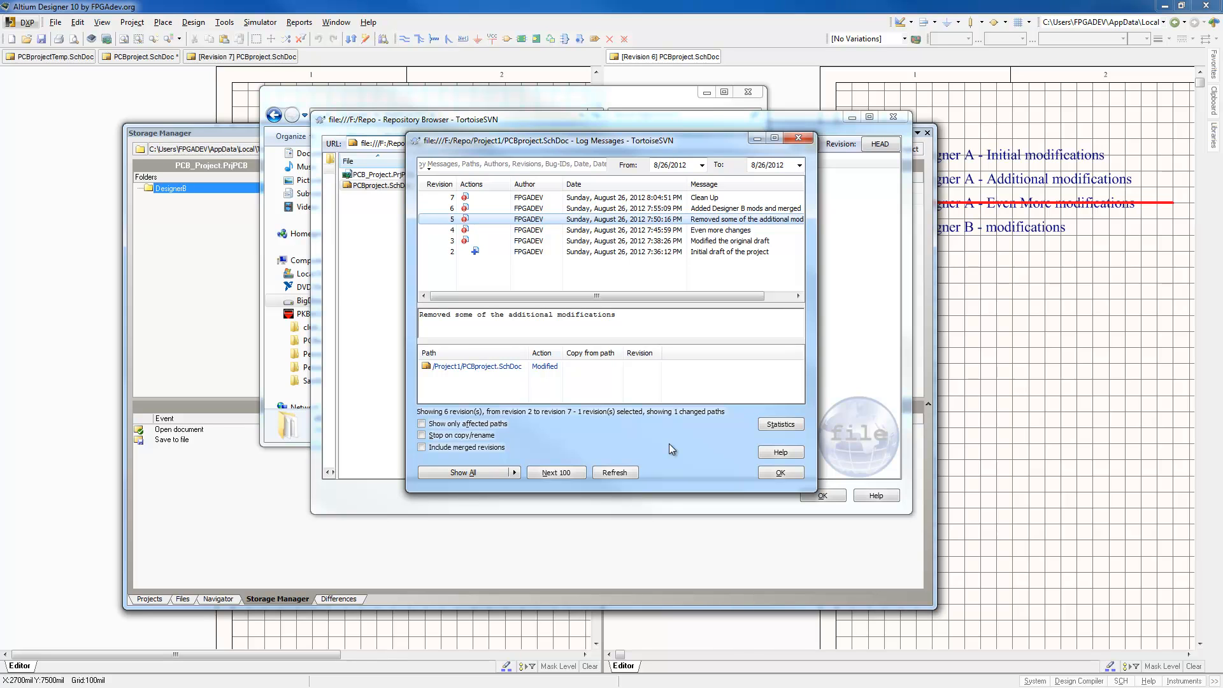
left_click(780, 472)
left_click(816, 498)
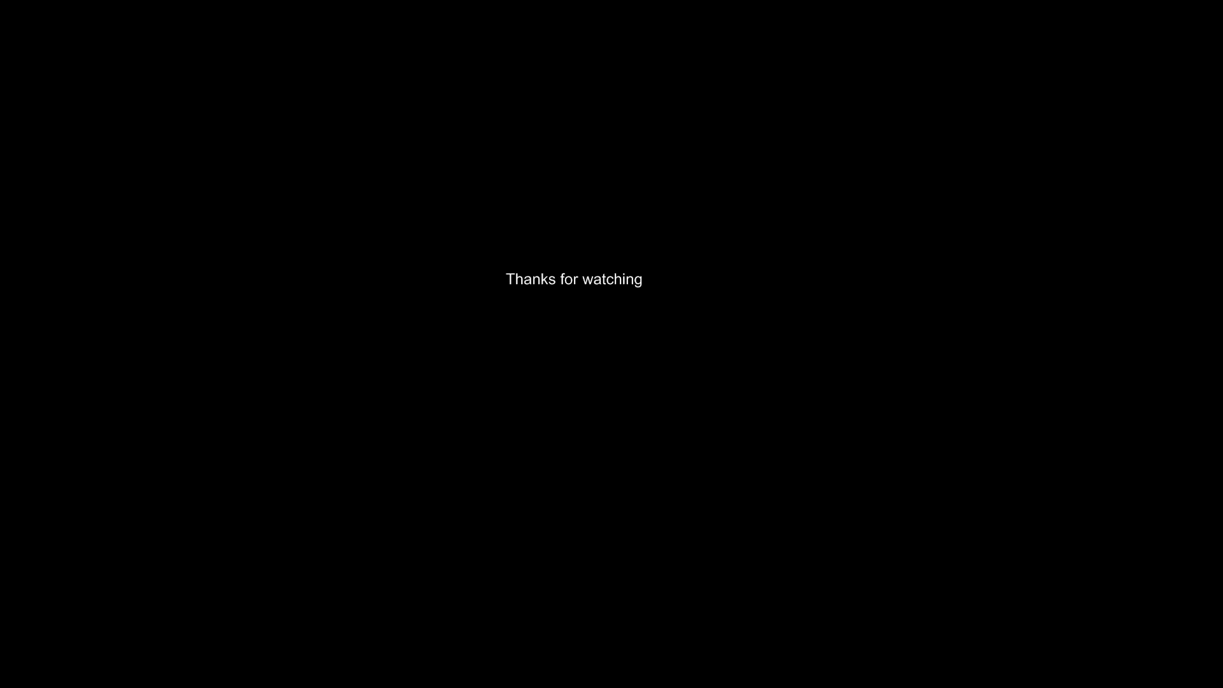